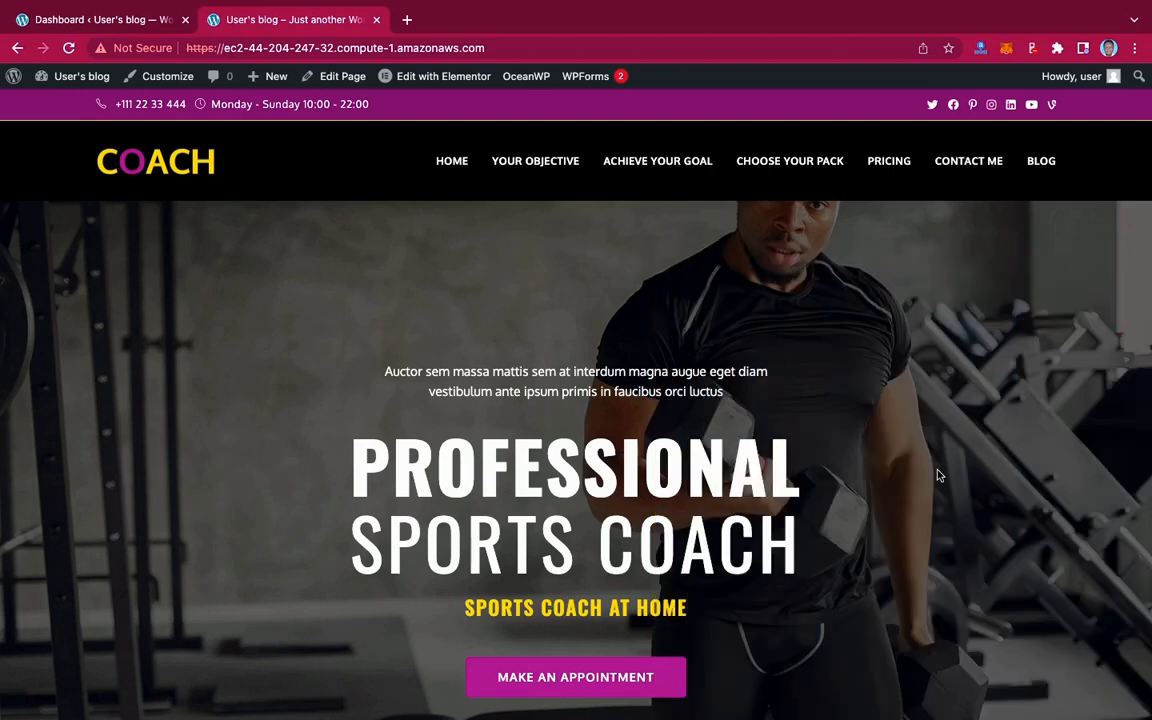
{"action": "scroll", "coordinate": [938, 475], "scroll_direction": "down", "scroll_amount": 10}
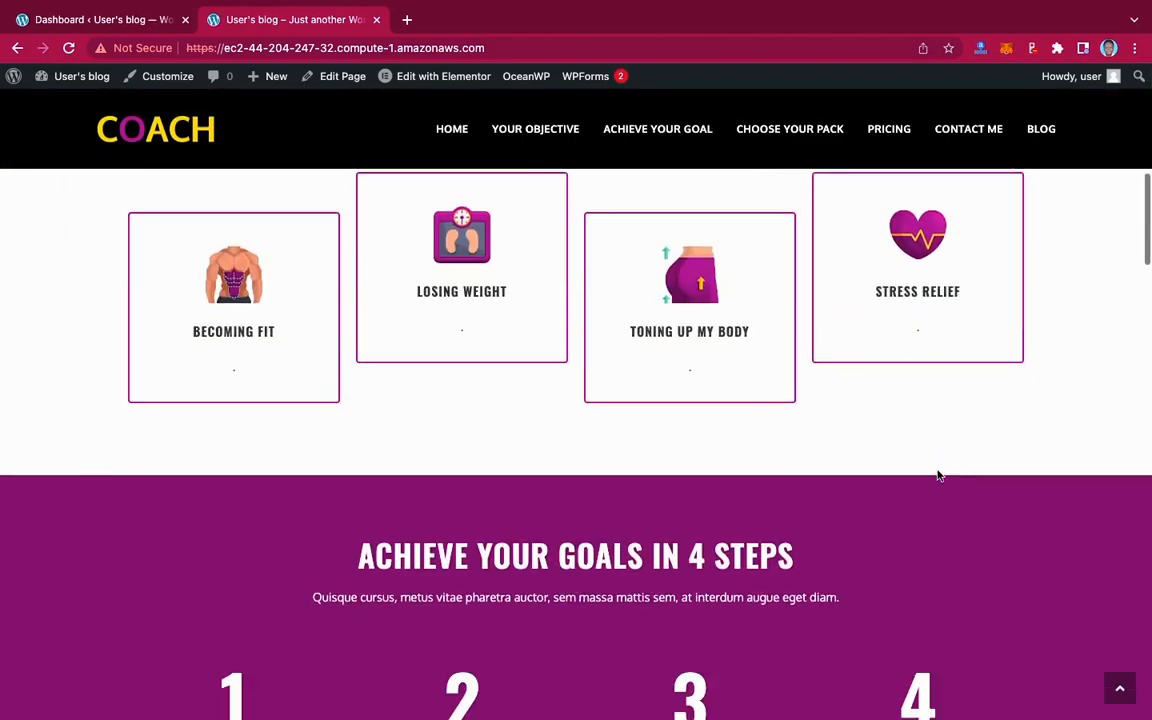
{"action": "scroll", "coordinate": [938, 475], "scroll_direction": "down", "scroll_amount": 4}
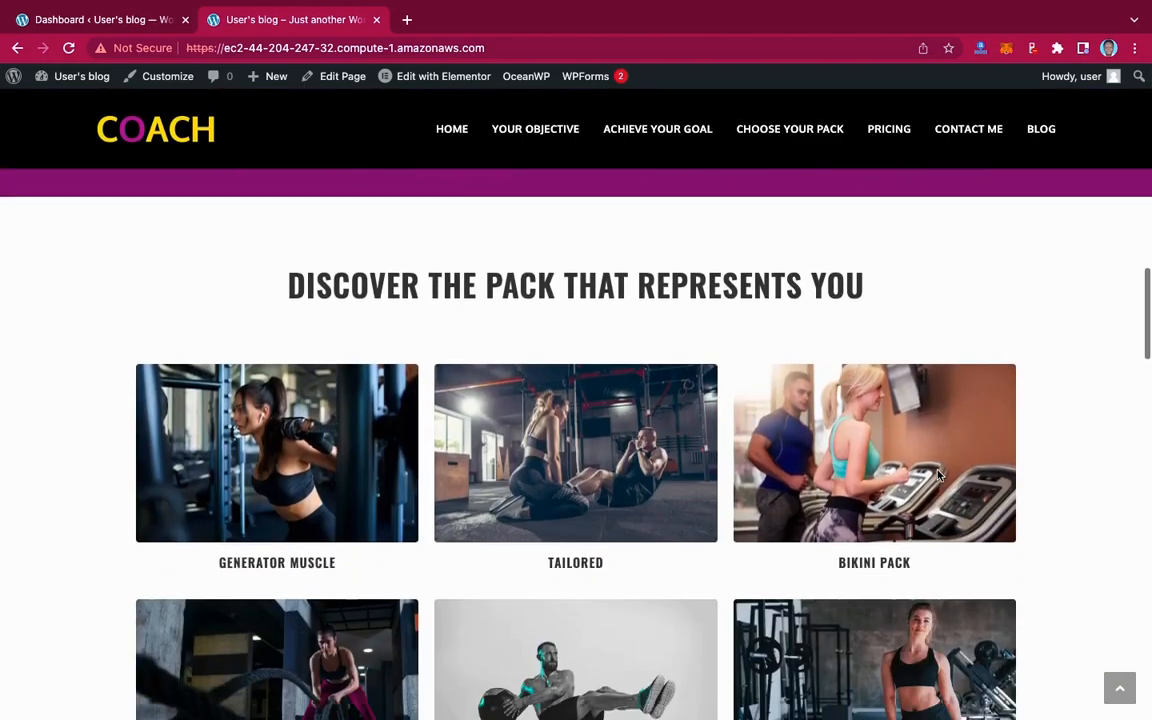
{"action": "scroll", "coordinate": [938, 475], "scroll_direction": "up", "scroll_amount": 3}
{"action": "scroll", "coordinate": [938, 475], "scroll_direction": "up", "scroll_amount": 10}
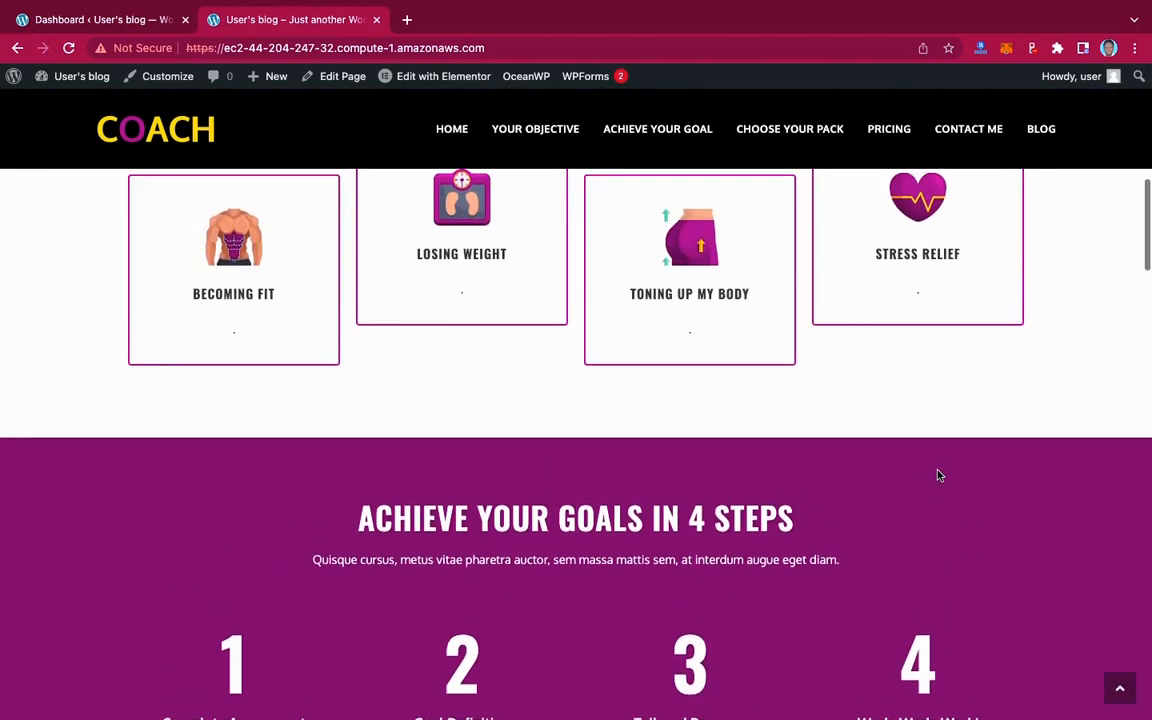
{"action": "scroll", "coordinate": [938, 475], "scroll_direction": "down", "scroll_amount": 12}
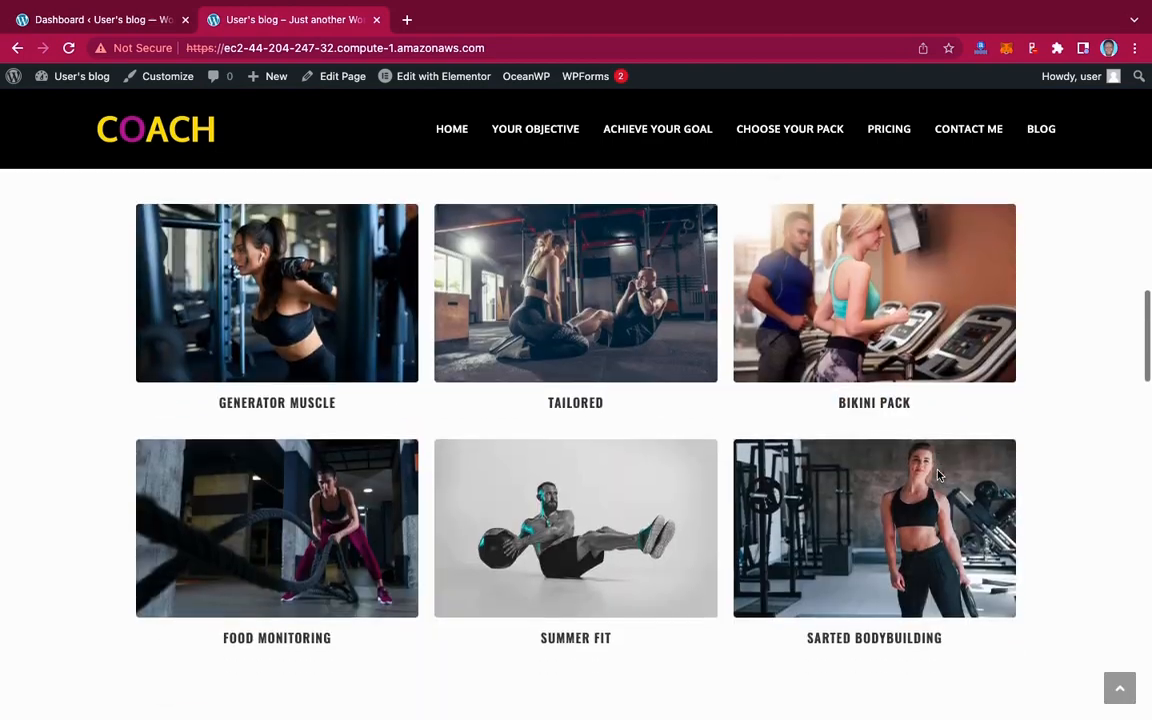
{"action": "scroll", "coordinate": [938, 475], "scroll_direction": "down", "scroll_amount": 20}
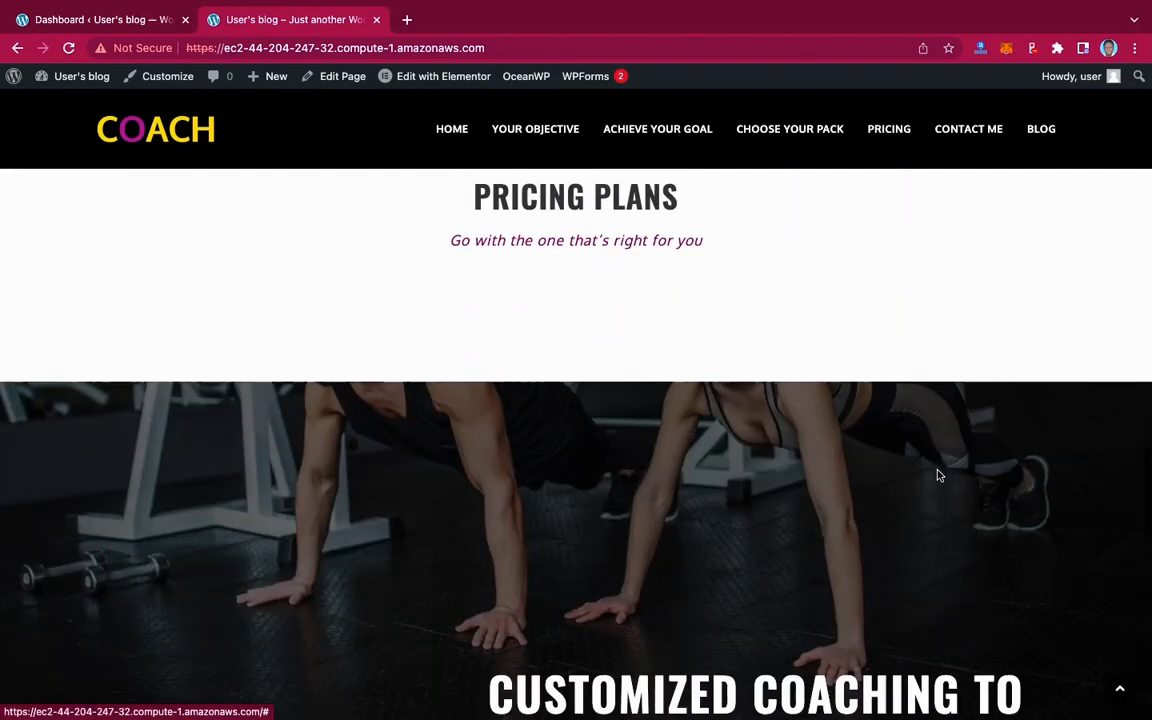
{"action": "scroll", "coordinate": [938, 475], "scroll_direction": "up", "scroll_amount": 20}
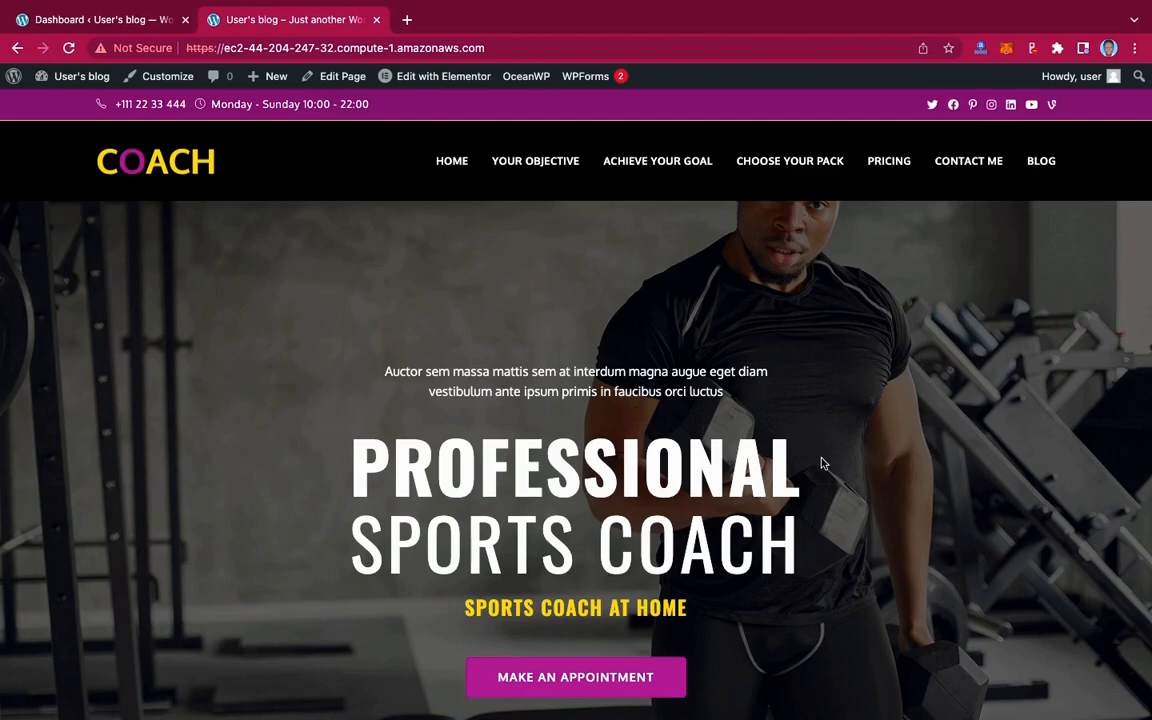
{"action": "scroll", "coordinate": [822, 463], "scroll_direction": "down", "scroll_amount": 10}
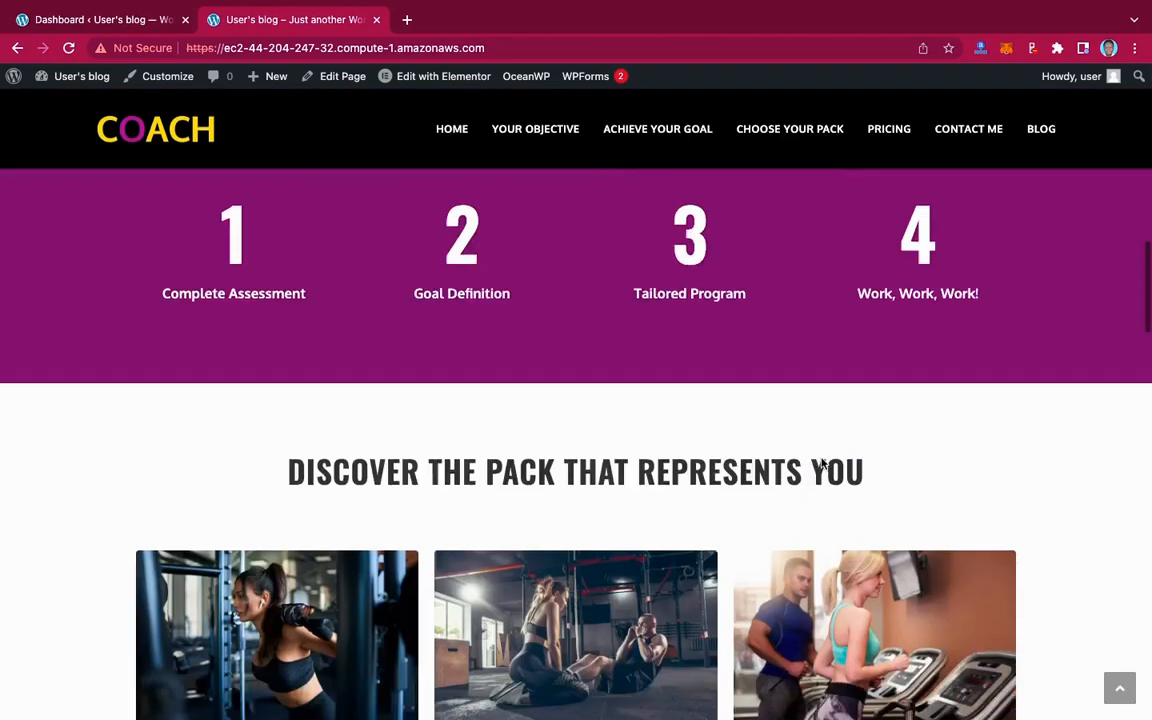
{"action": "scroll", "coordinate": [823, 465], "scroll_direction": "up", "scroll_amount": 4}
{"action": "scroll", "coordinate": [823, 465], "scroll_direction": "up", "scroll_amount": 8}
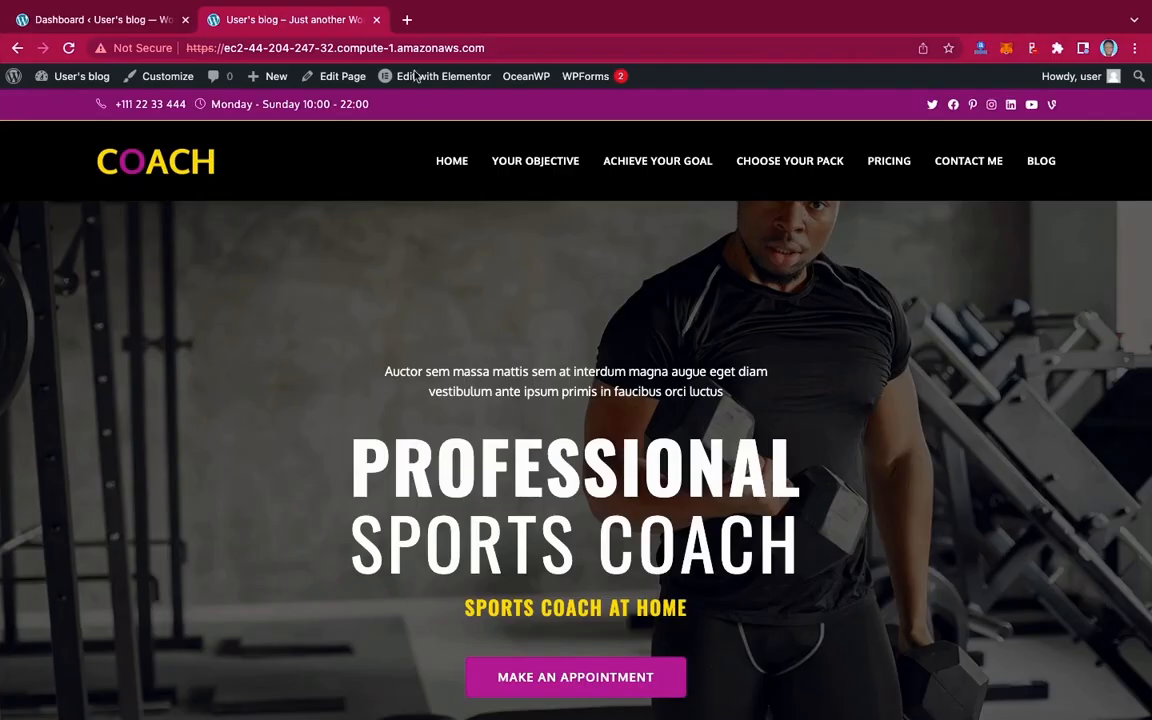
{"action": "left_click", "coordinate": [408, 20]}
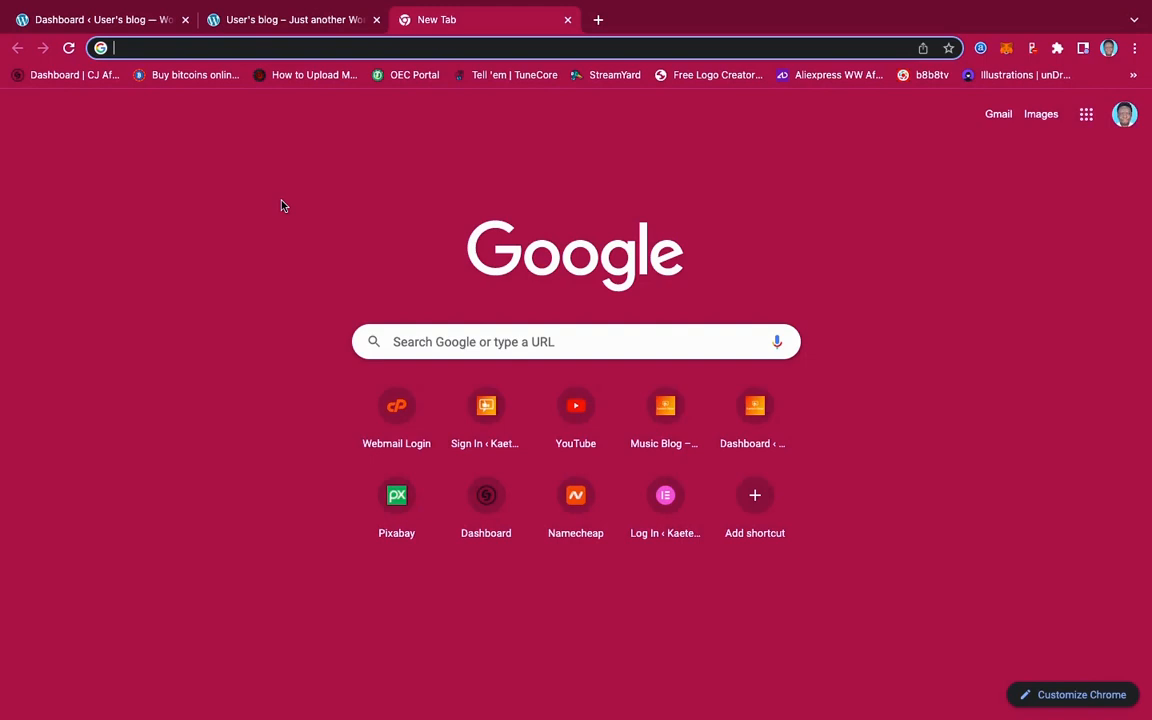
{"action": "type", "text": "https://aws.amazon.com/console/"}
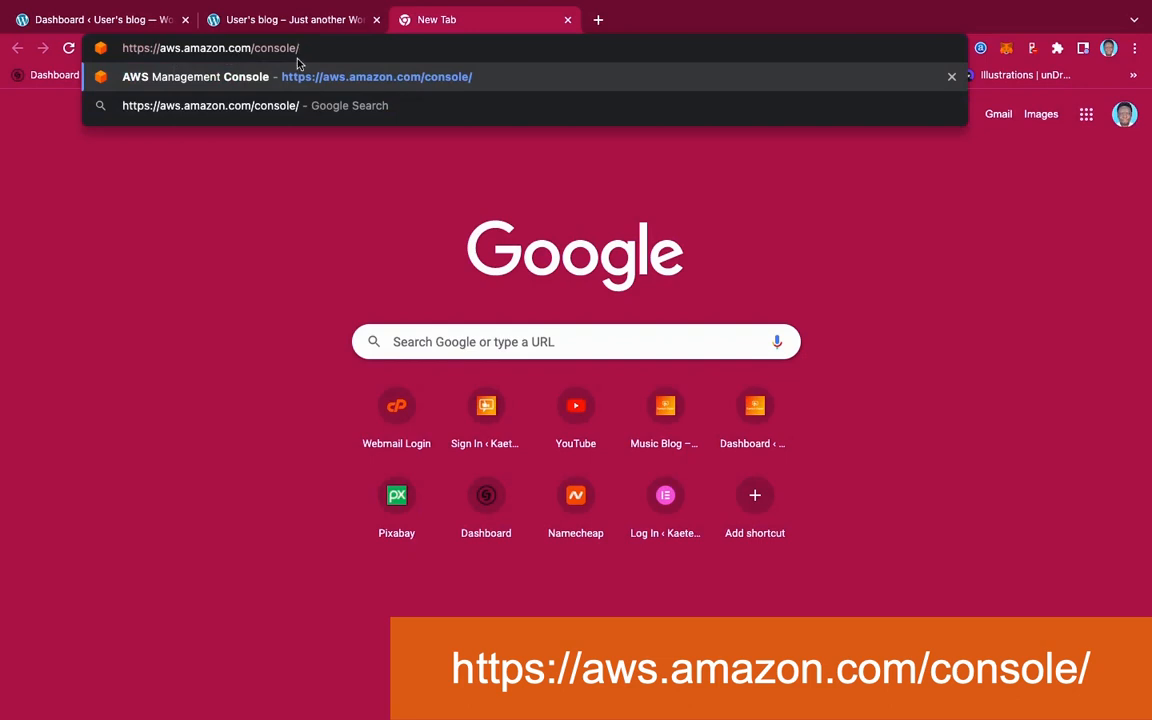
{"action": "key", "text": "Return"}
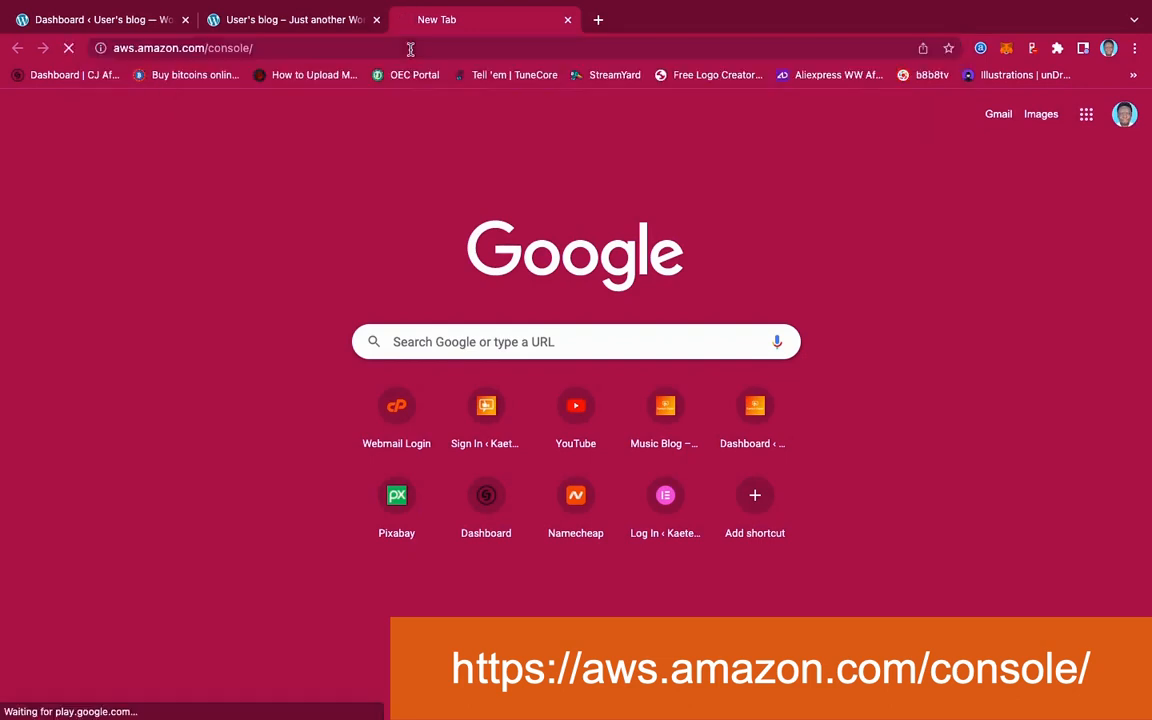
- Search Google for 'aws' in another tab, then close that search results tab
{"action": "left_click", "coordinate": [598, 20]}
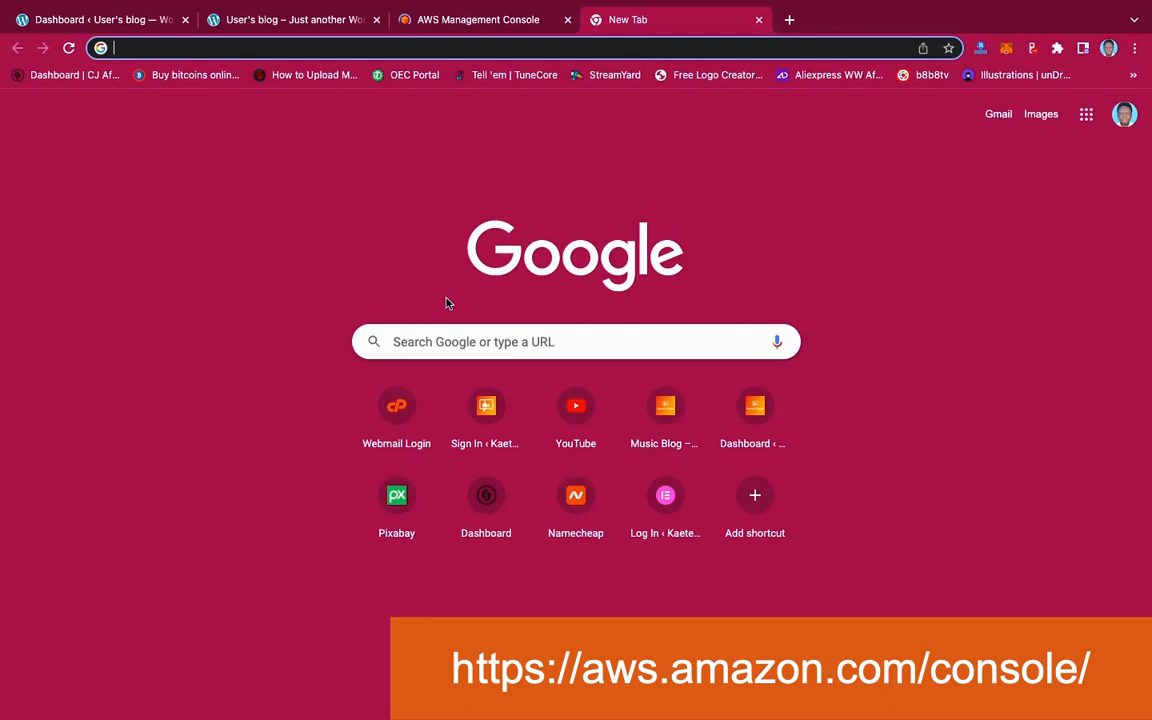
{"action": "type", "text": "aws"}
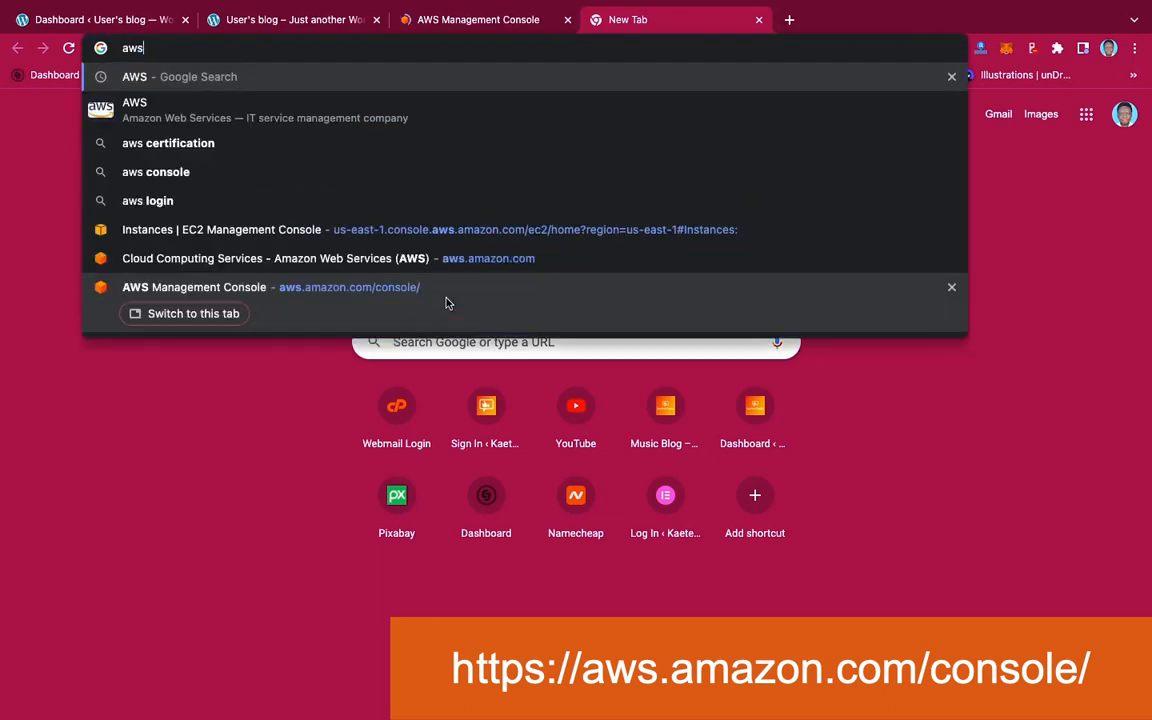
{"action": "key", "text": "Return"}
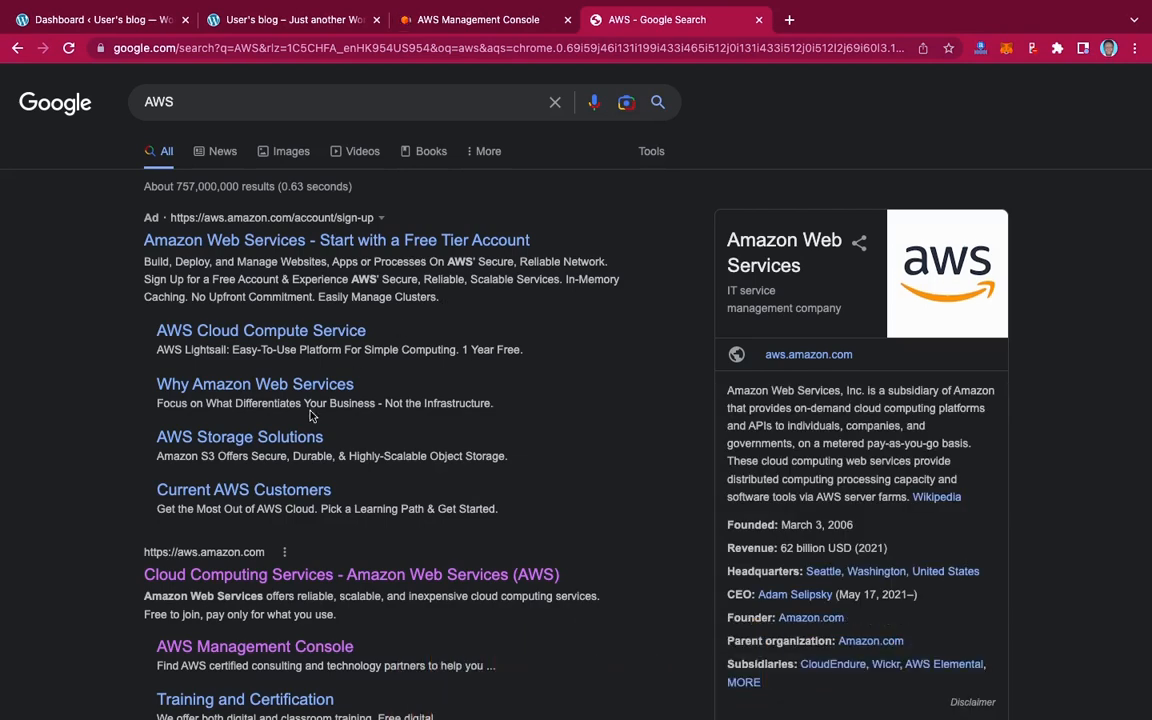
{"action": "scroll", "coordinate": [311, 417], "scroll_direction": "down", "scroll_amount": 5}
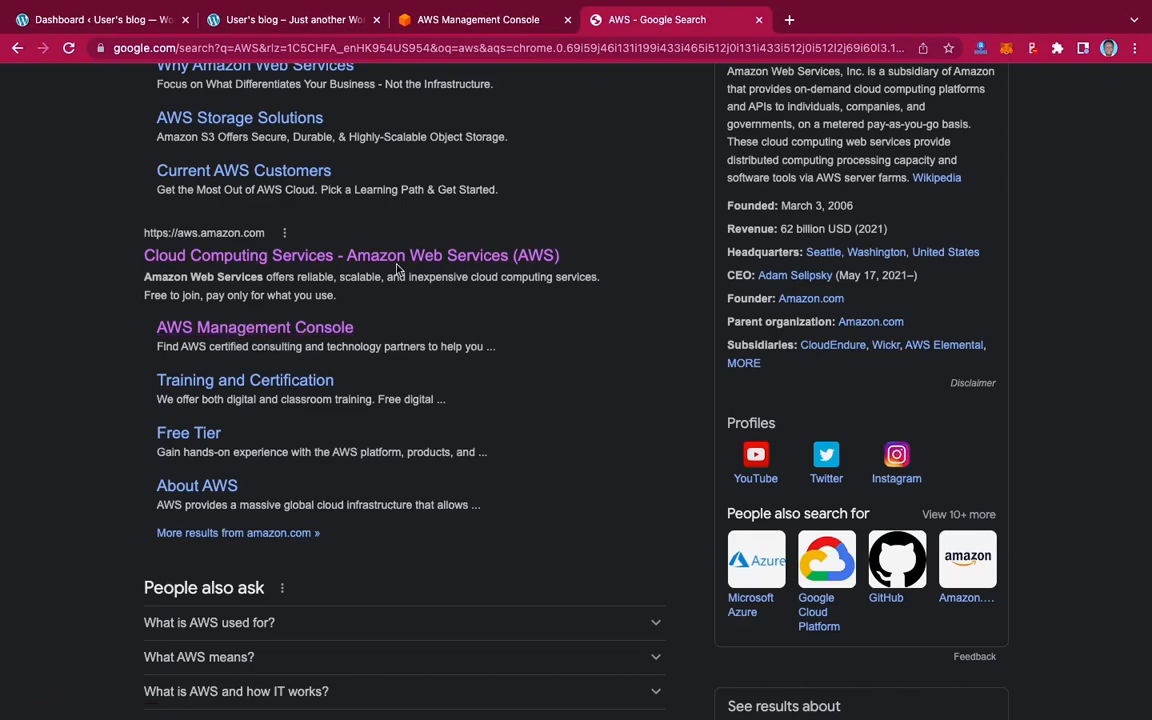
{"action": "left_click", "coordinate": [760, 20]}
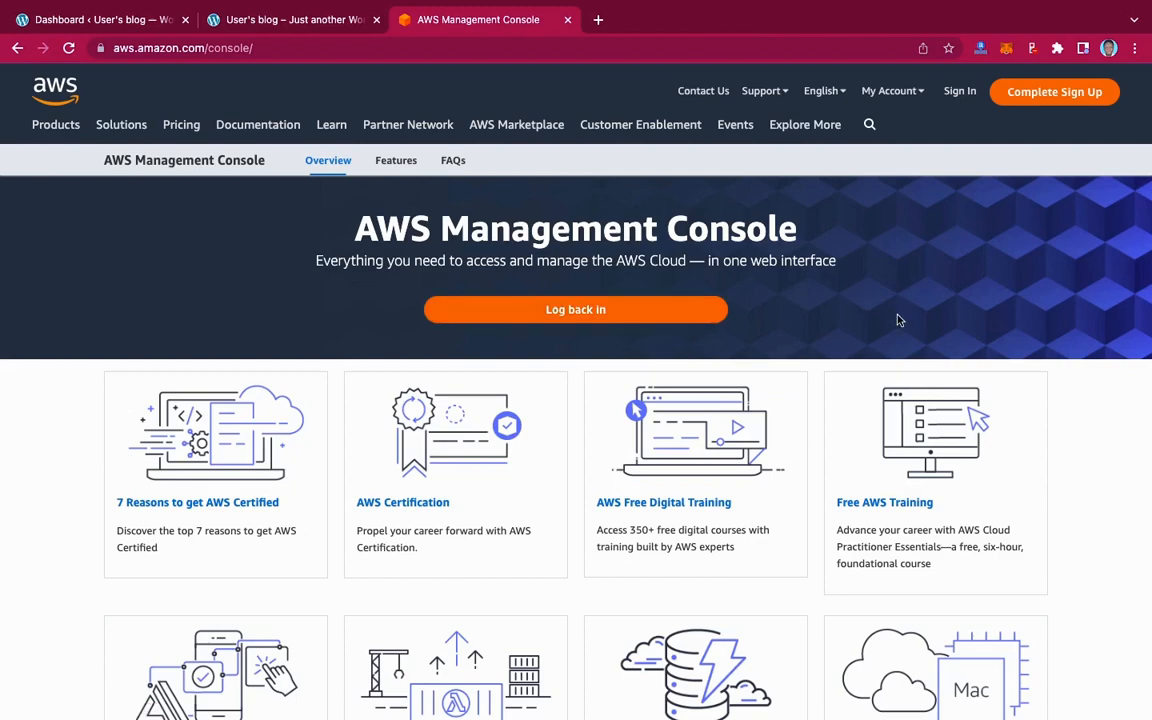
- Scroll the AWS Management Console page and go to its Sign In page
{"action": "scroll", "coordinate": [898, 320], "scroll_direction": "down", "scroll_amount": 7}
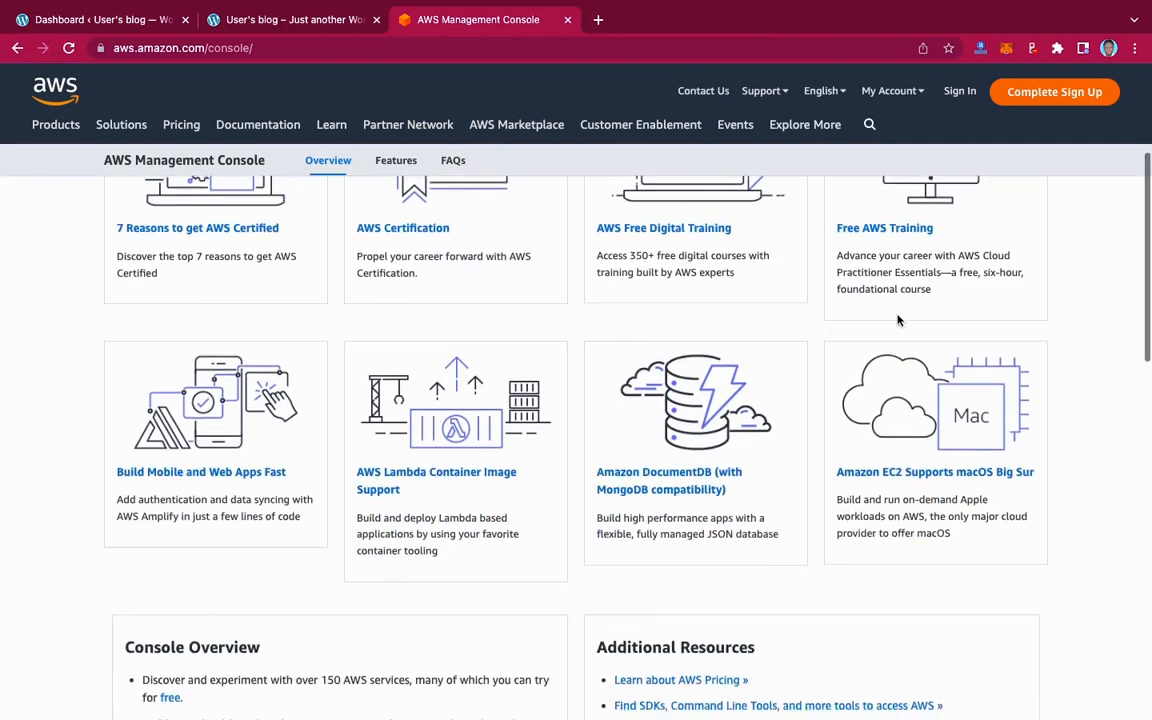
{"action": "scroll", "coordinate": [898, 320], "scroll_direction": "down", "scroll_amount": 3}
{"action": "scroll", "coordinate": [898, 320], "scroll_direction": "up", "scroll_amount": 9}
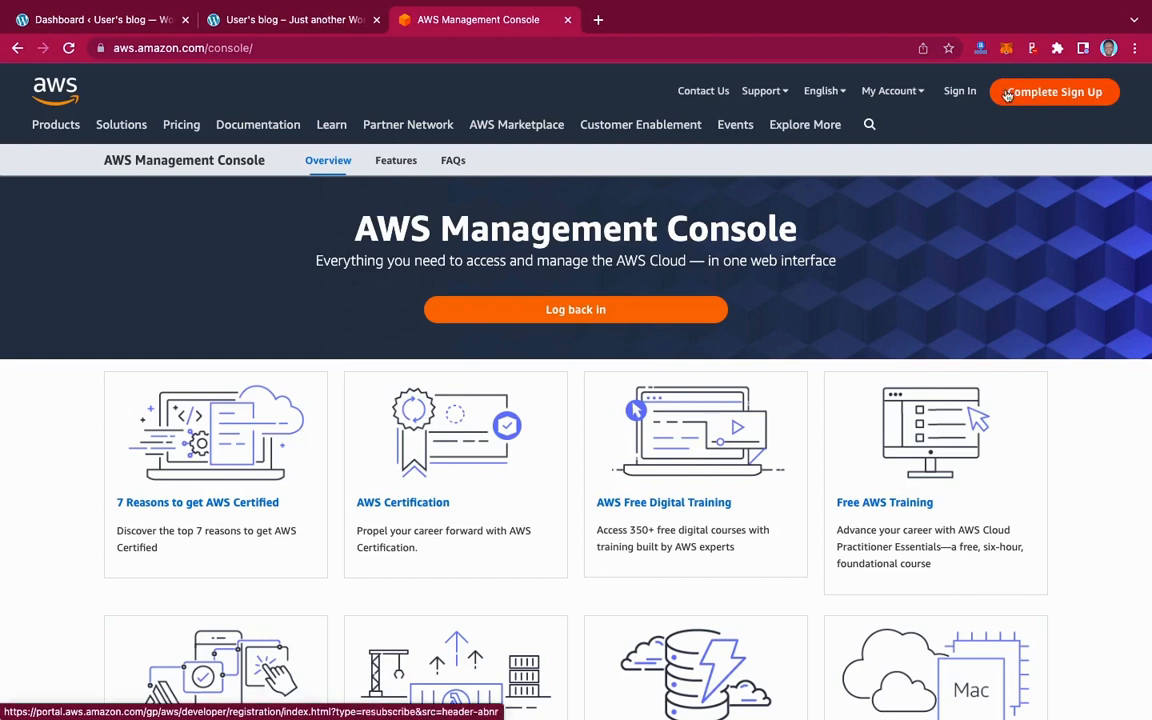
{"action": "left_click", "coordinate": [962, 92]}
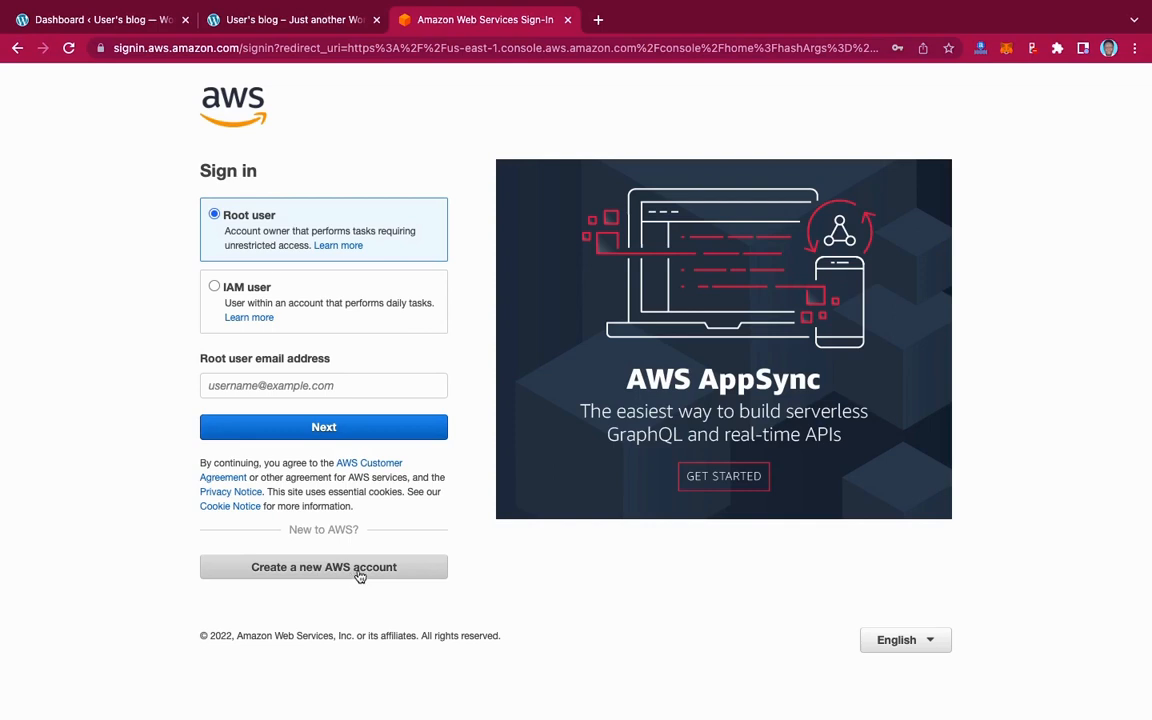
- Start a new AWS account with the root user email and an account name, requesting email verification
{"action": "left_click", "coordinate": [361, 574]}
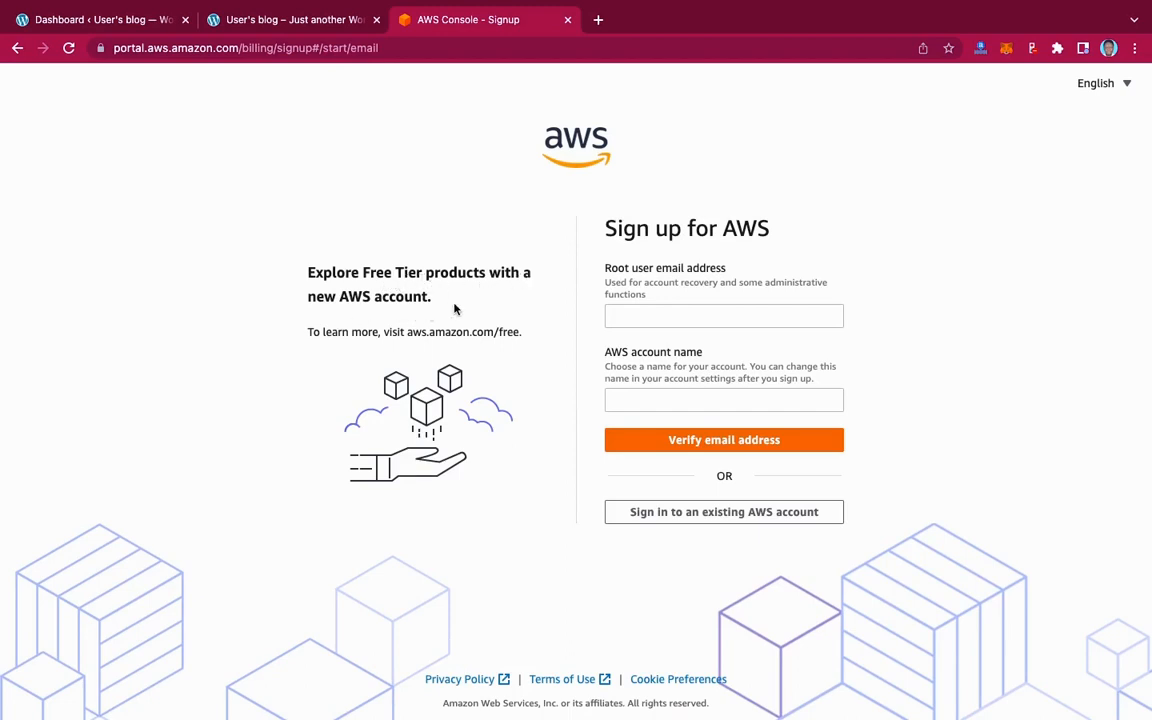
{"action": "left_click", "coordinate": [636, 321]}
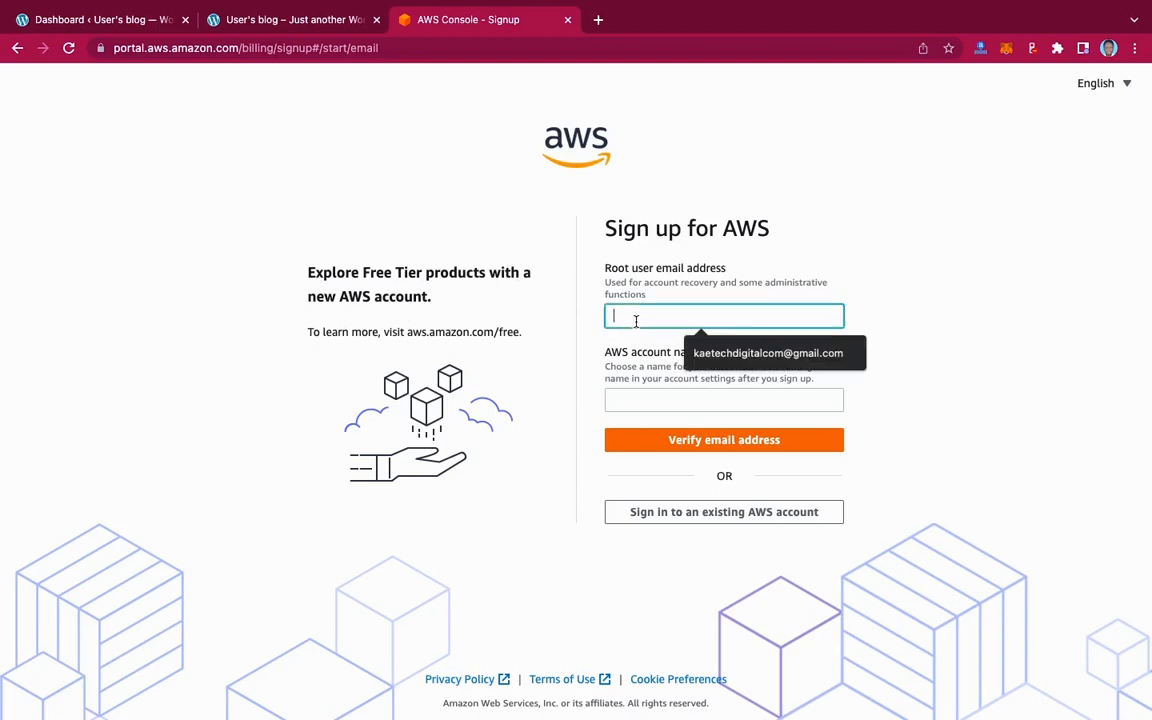
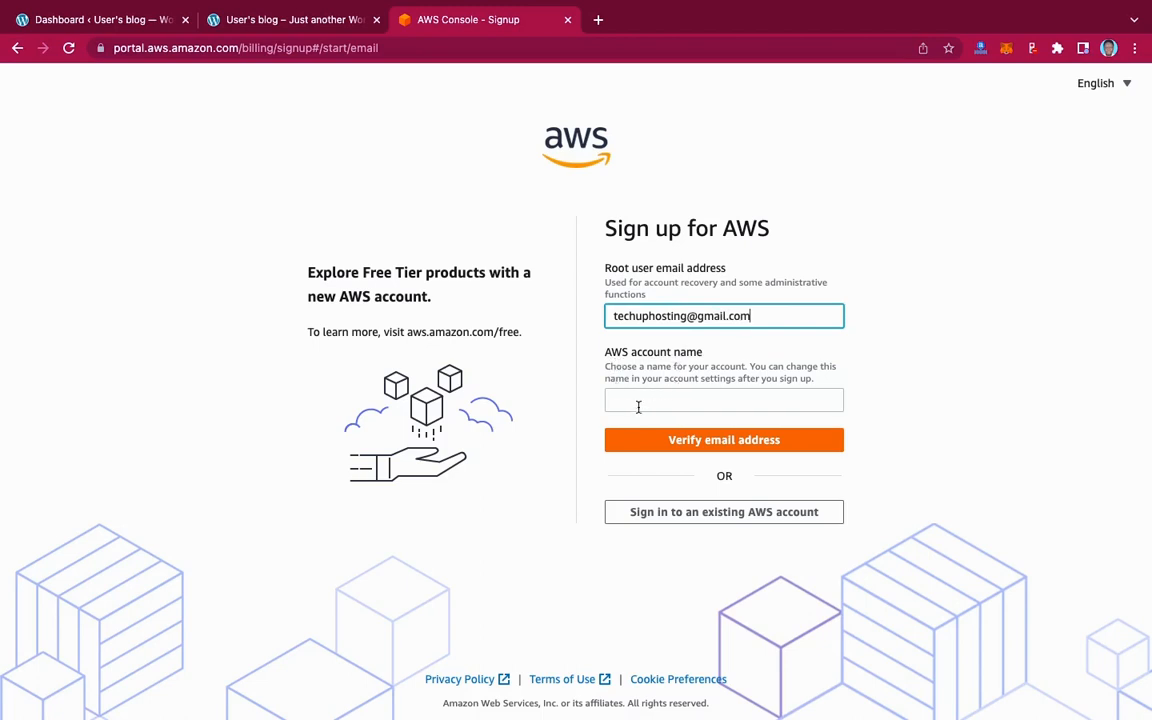
{"action": "left_click", "coordinate": [638, 401]}
{"action": "type", "text": "t"}
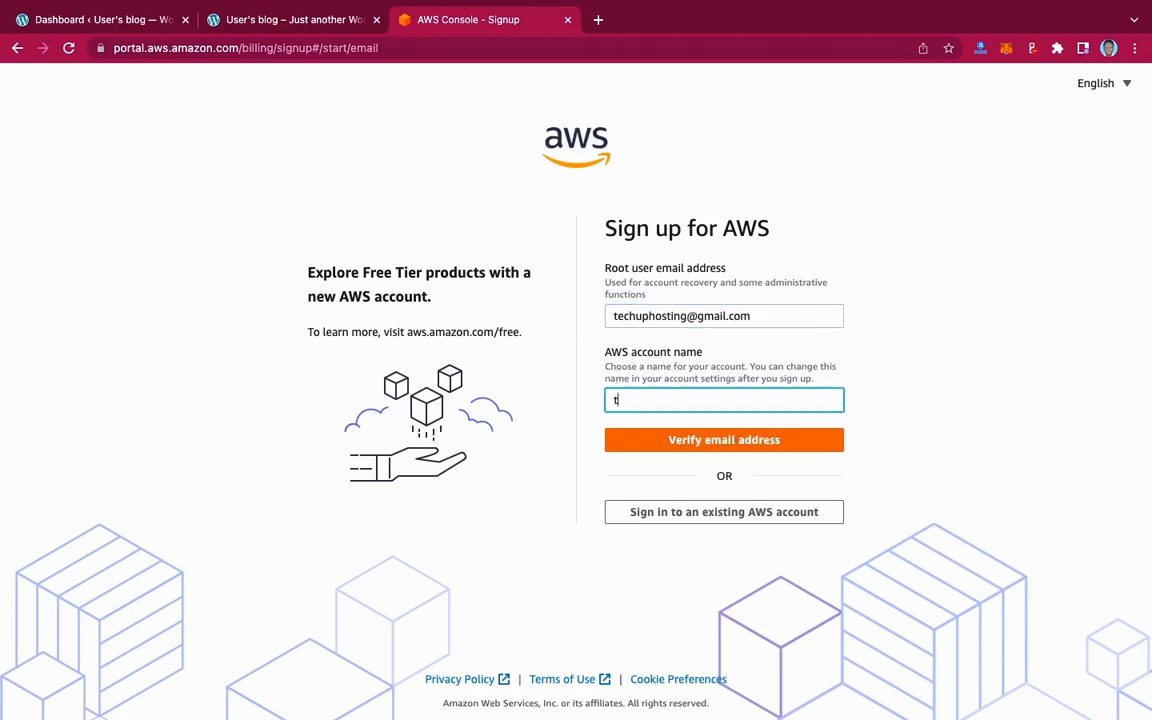
{"action": "type", "text": "echuphosting"}
{"action": "left_click", "coordinate": [712, 443]}
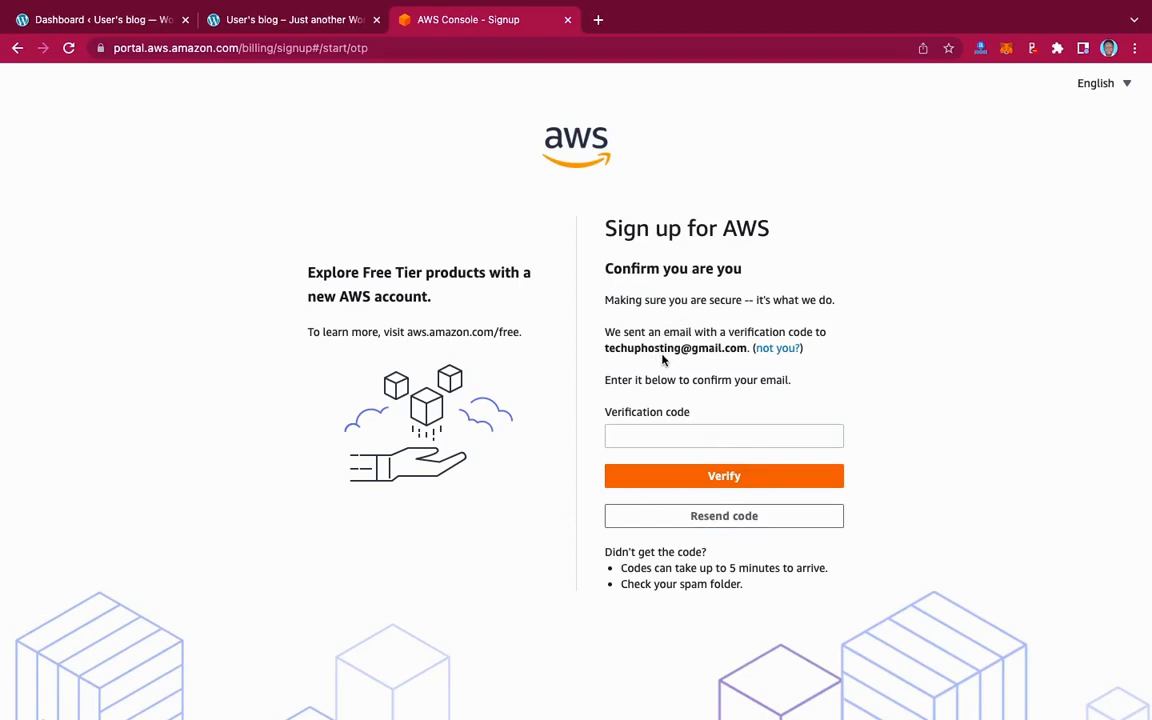
- Copy the code from Gmail's AWS Email Verification message into the signup's Verification code field
{"action": "key", "text": "ctrl+Left"}
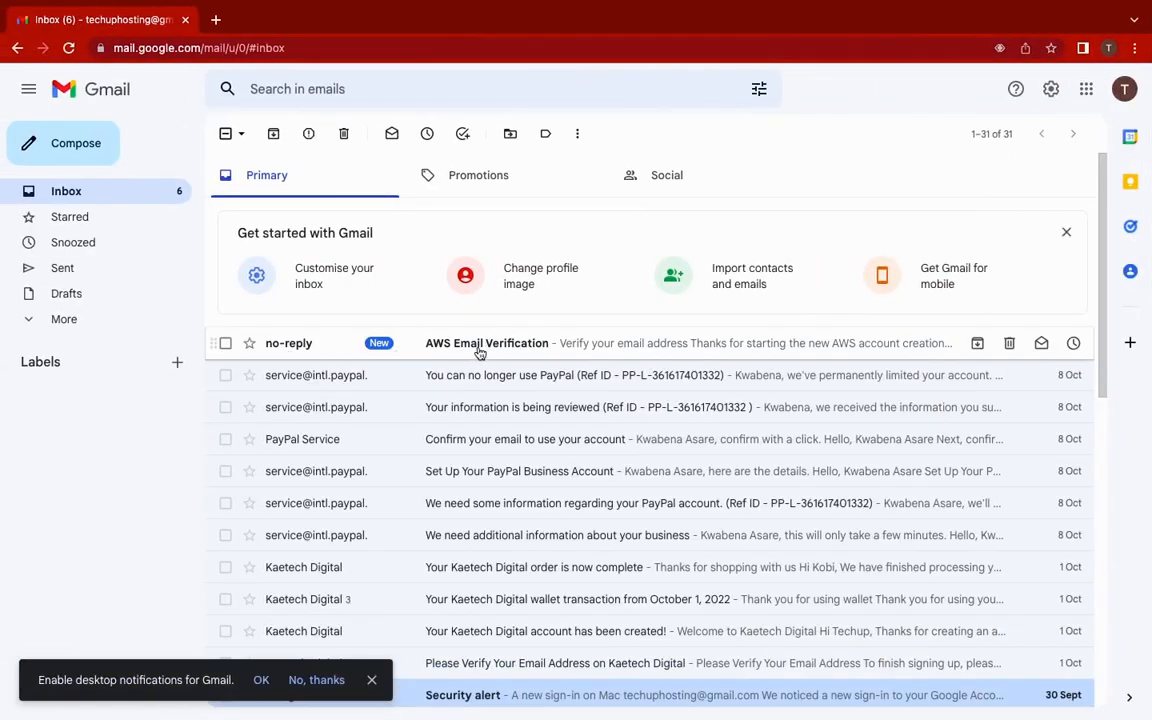
{"action": "left_click", "coordinate": [511, 349]}
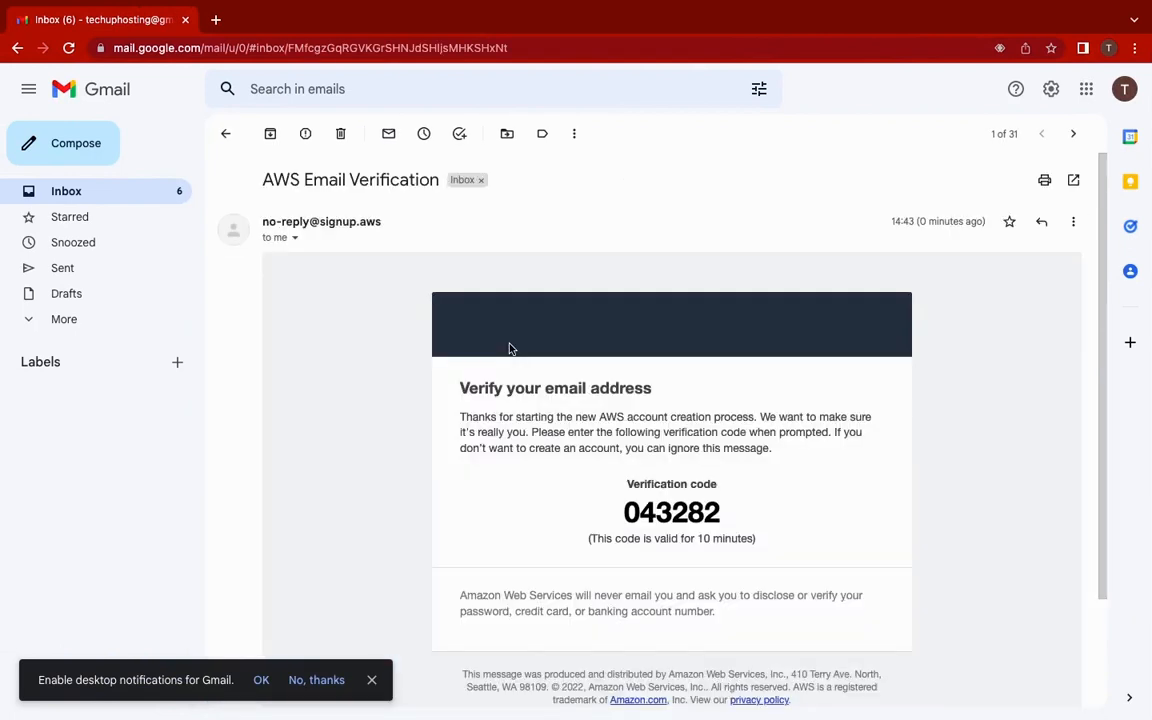
{"action": "left_click_drag", "start_coordinate": [725, 516], "coordinate": [617, 519]}
{"action": "key", "text": "super+c"}
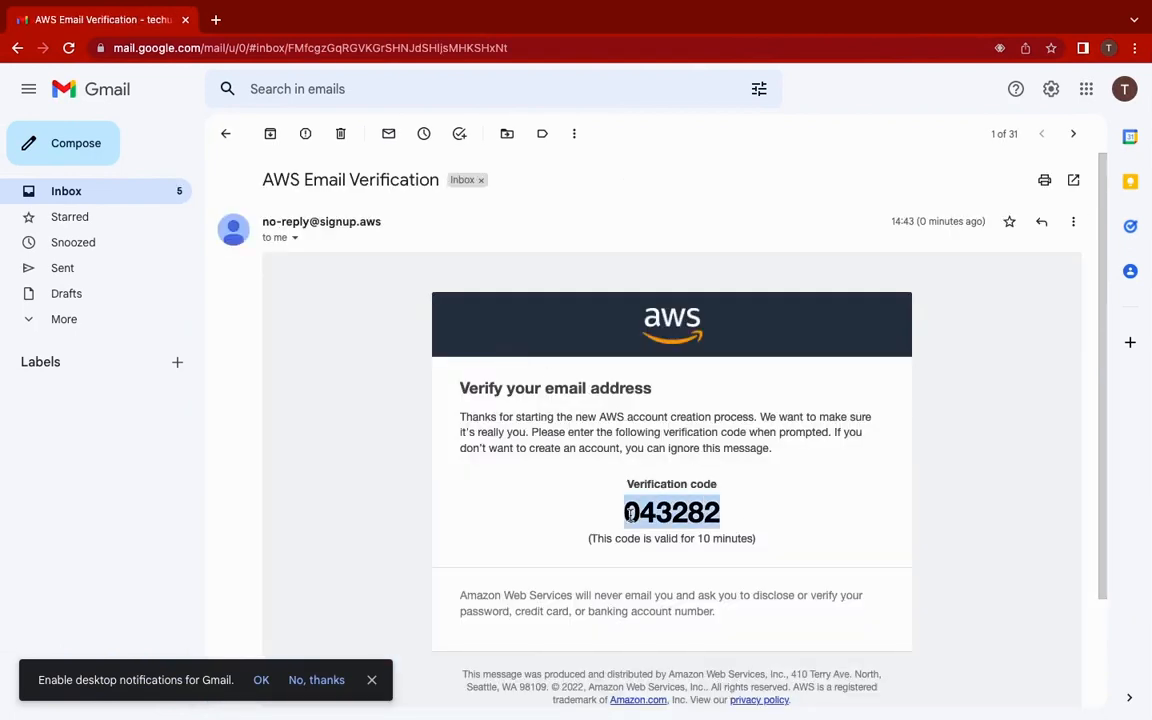
{"action": "key", "text": "ctrl+Right"}
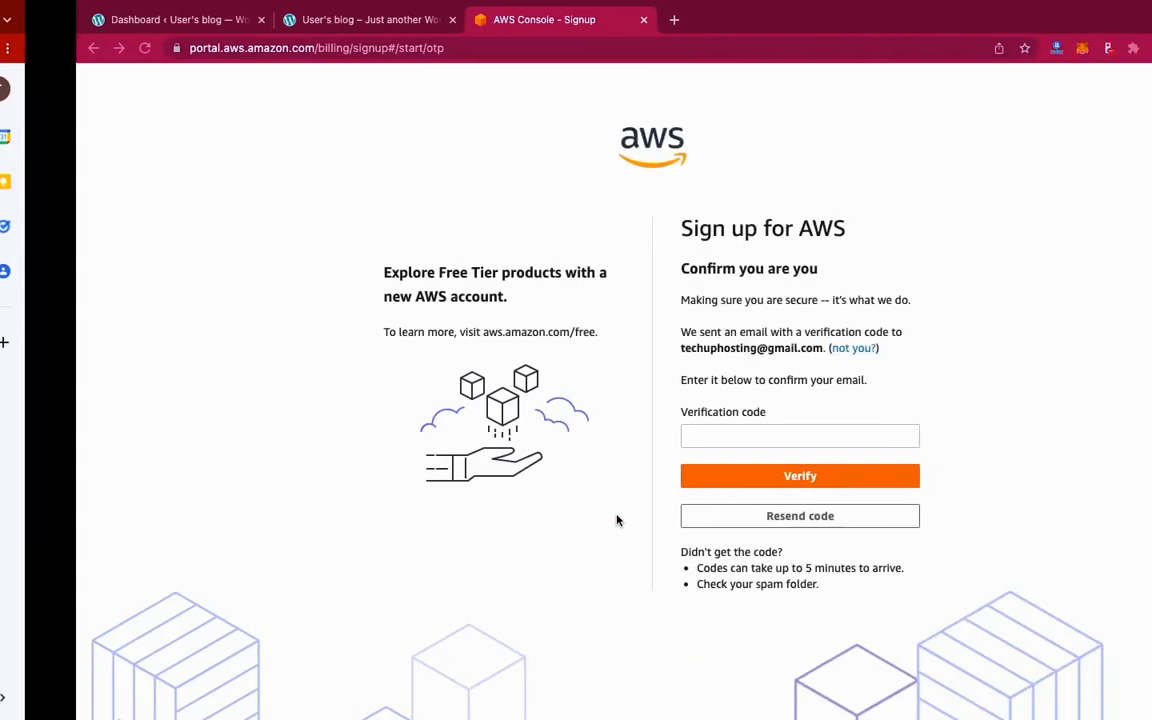
{"action": "left_click", "coordinate": [651, 432]}
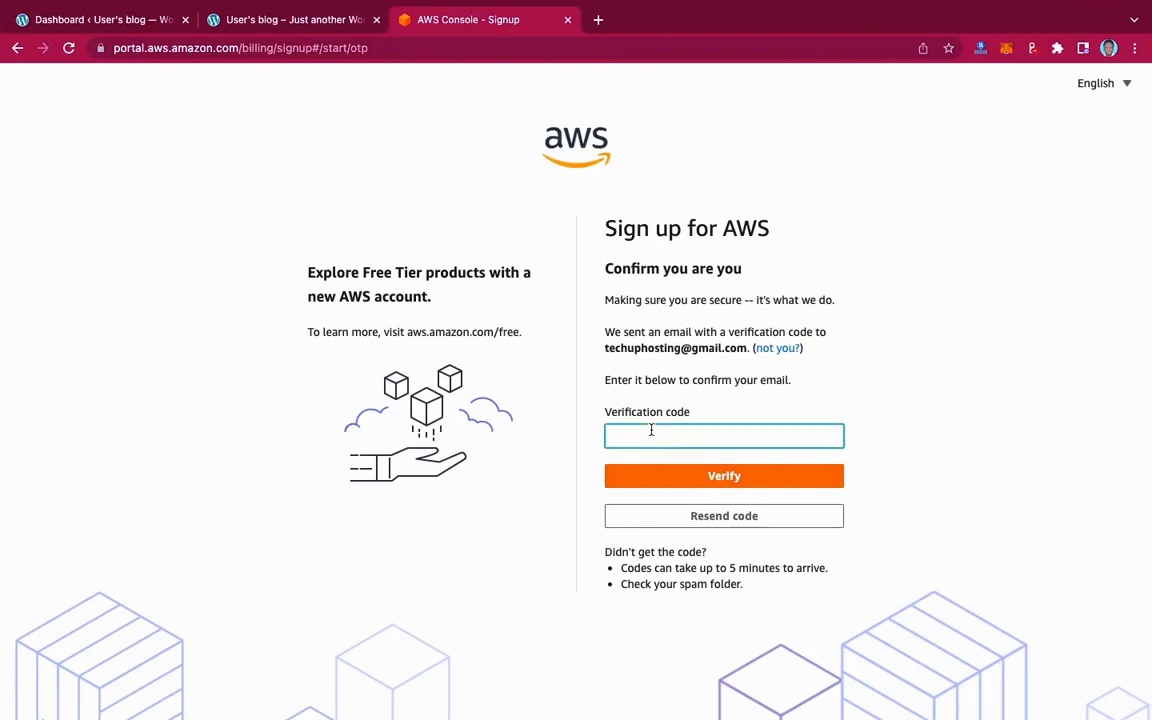
{"action": "key", "text": "super+v"}
- Submit the verification code and fill in the root user password and its confirmation
{"action": "left_click", "coordinate": [696, 477]}
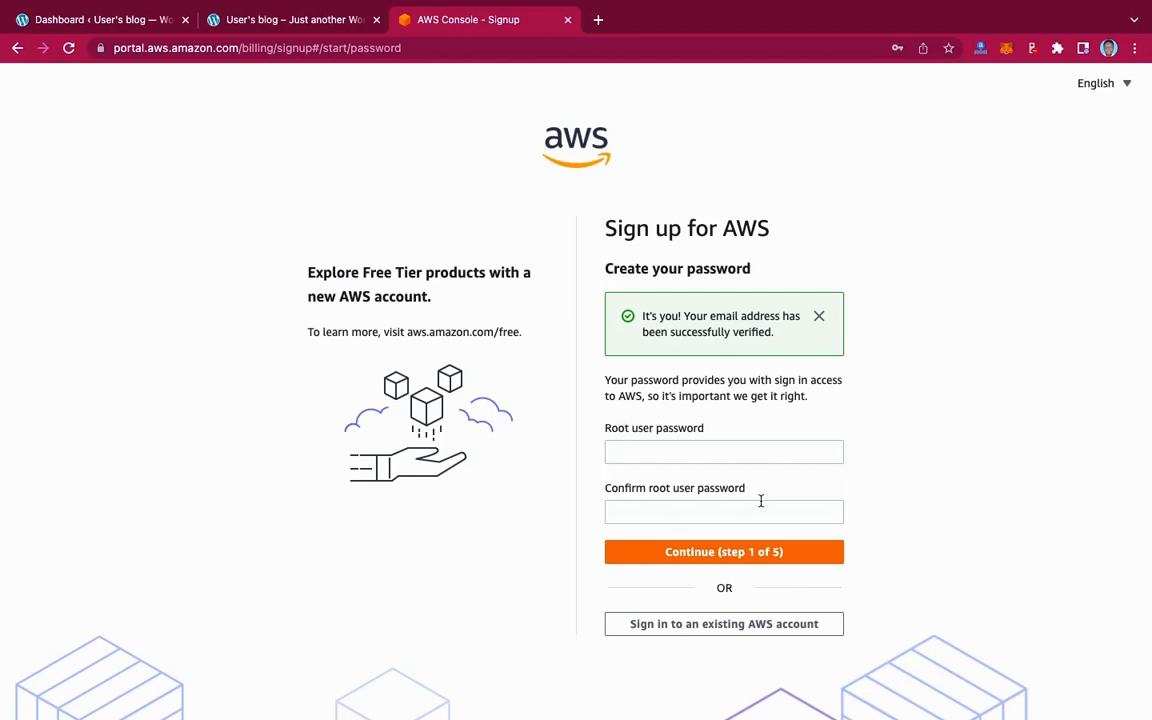
{"action": "left_click", "coordinate": [715, 451]}
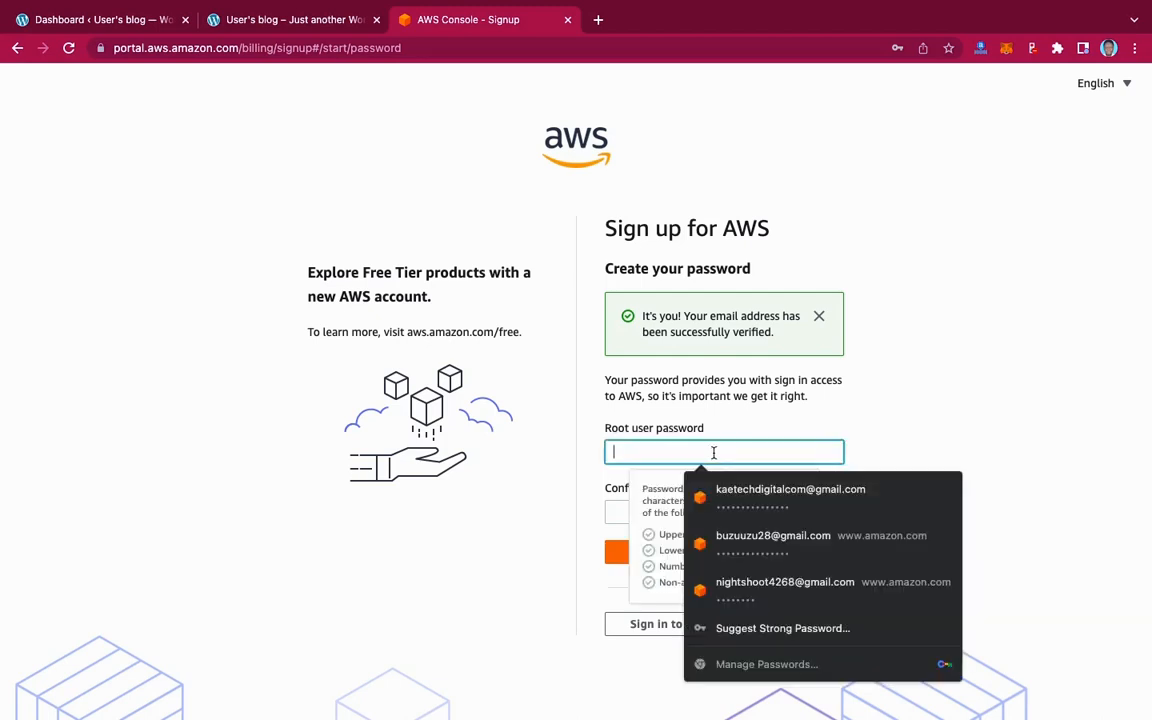
{"action": "left_click", "coordinate": [896, 431]}
{"action": "left_click", "coordinate": [776, 453]}
{"action": "key", "text": "ctrl+v"}
{"action": "left_click", "coordinate": [614, 511]}
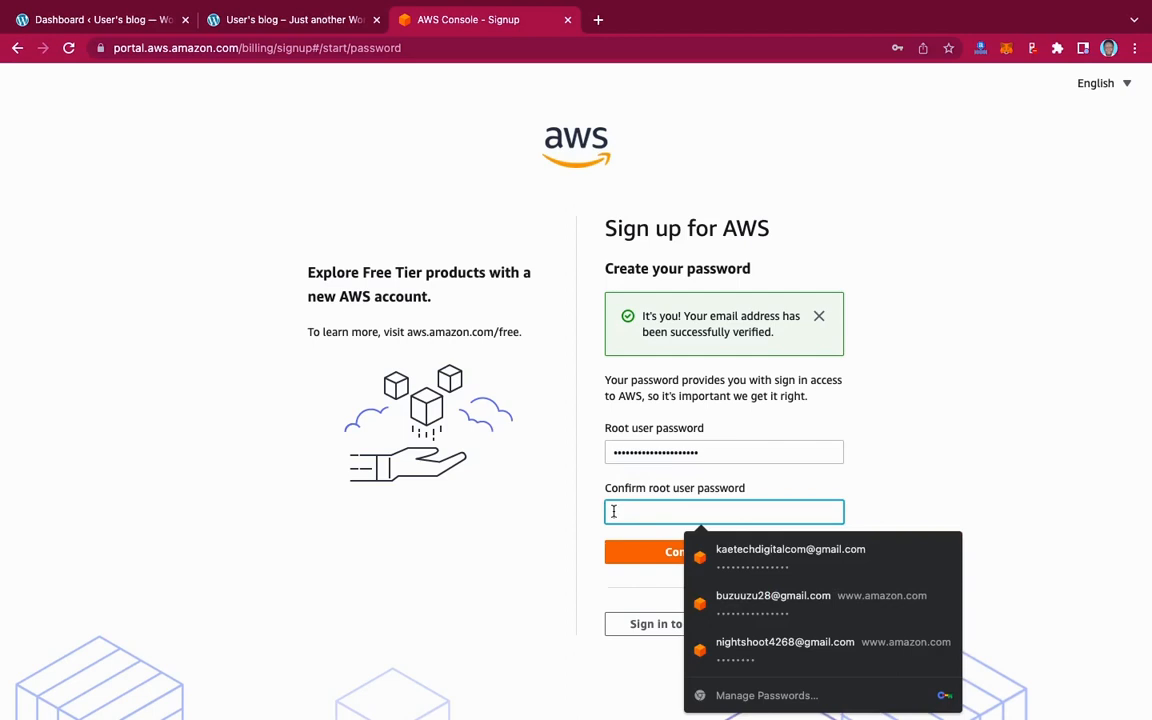
{"action": "key", "text": "ctrl+v"}
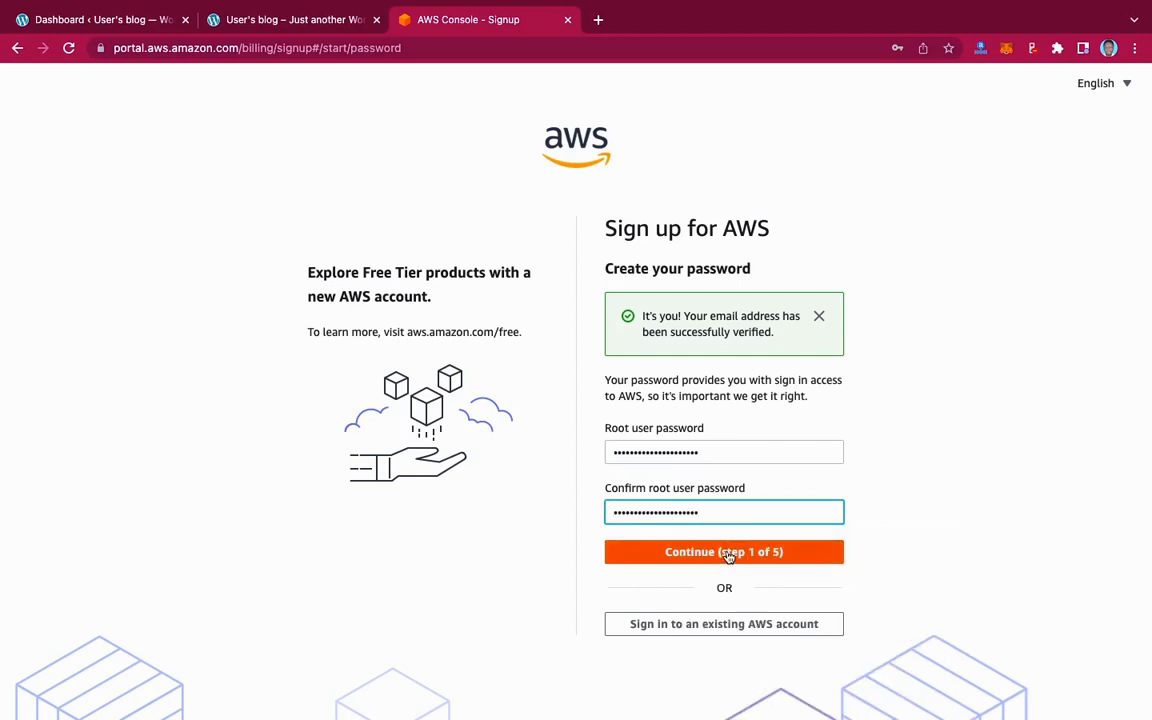
{"action": "left_click", "coordinate": [727, 555]}
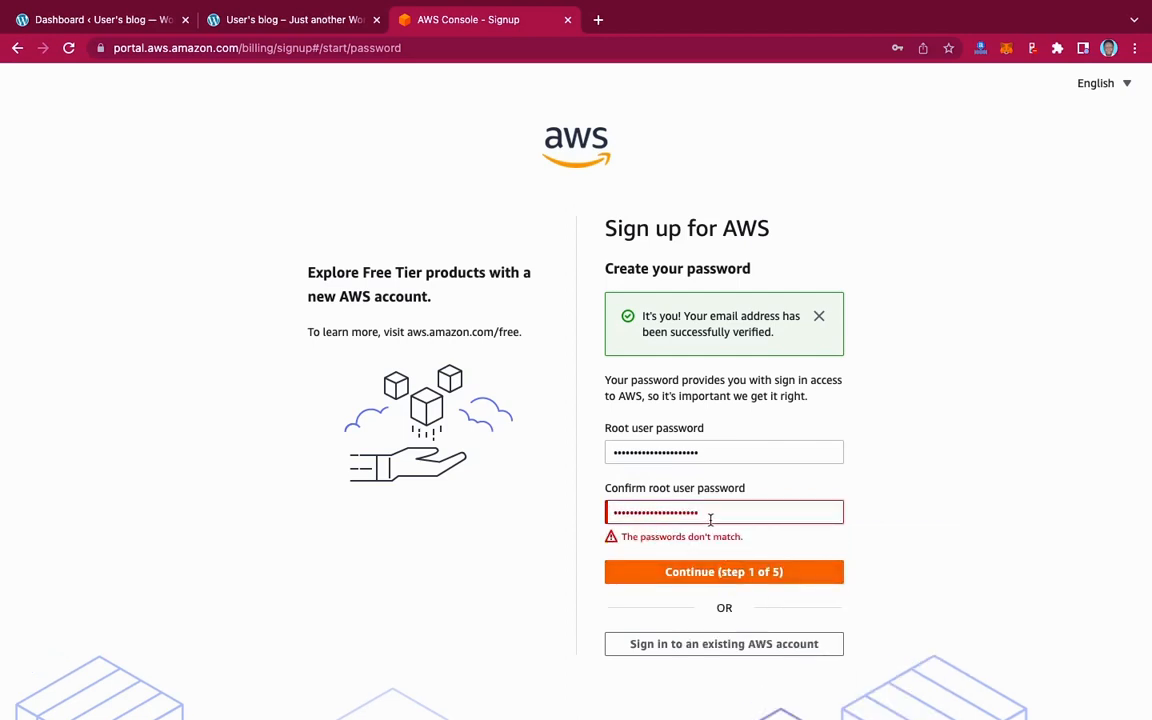
- Replace the mismatched confirmation with the matching password and continue past step 1
{"action": "left_click_drag", "start_coordinate": [712, 453], "coordinate": [603, 457]}
{"action": "left_click", "coordinate": [615, 515]}
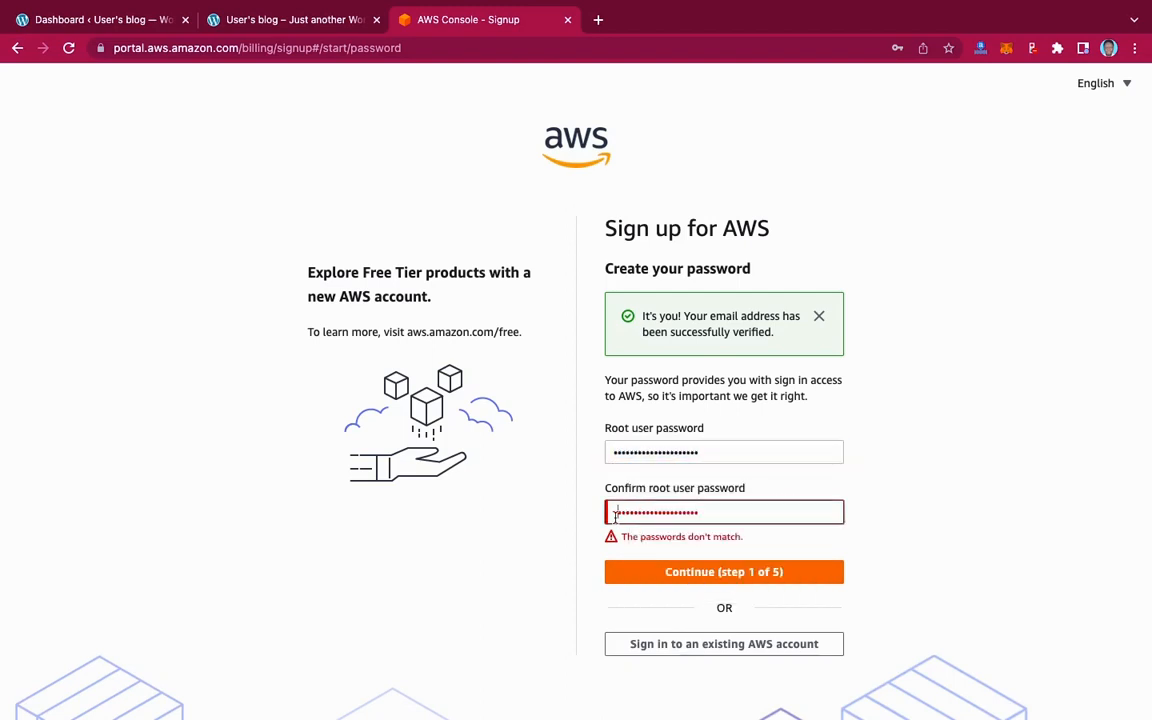
{"action": "double_click", "coordinate": [706, 512]}
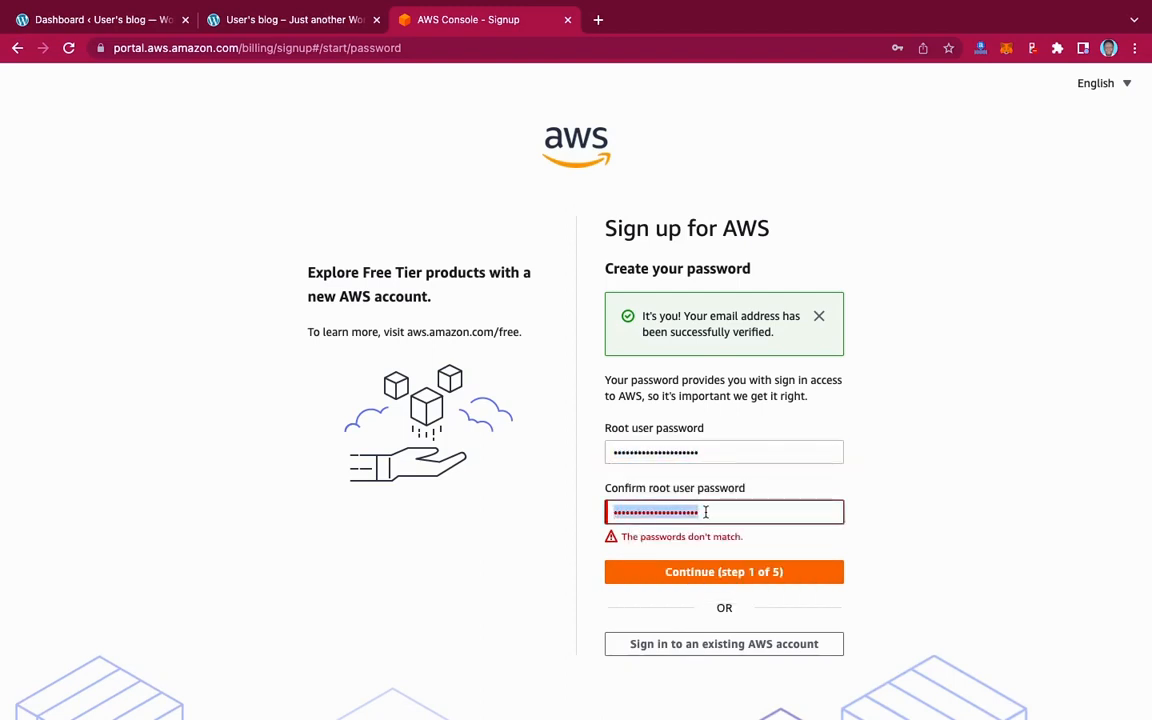
{"action": "key", "text": "BackSpace"}
{"action": "key", "text": "ctrl+v"}
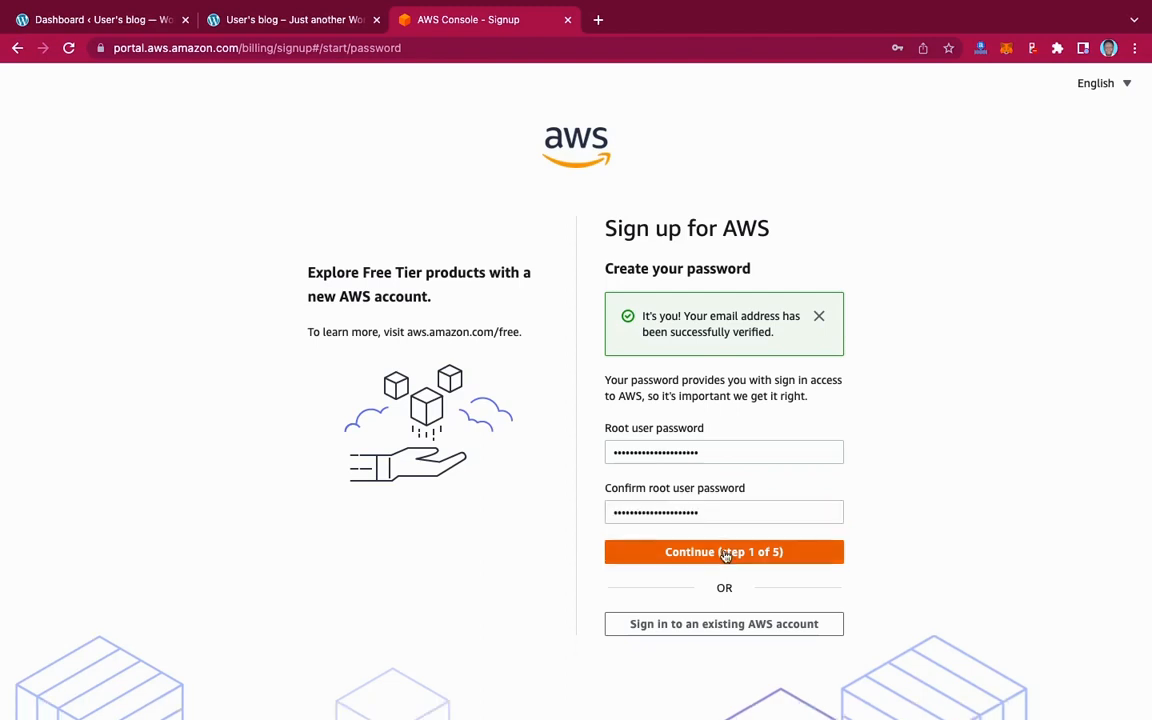
{"action": "left_click", "coordinate": [725, 552]}
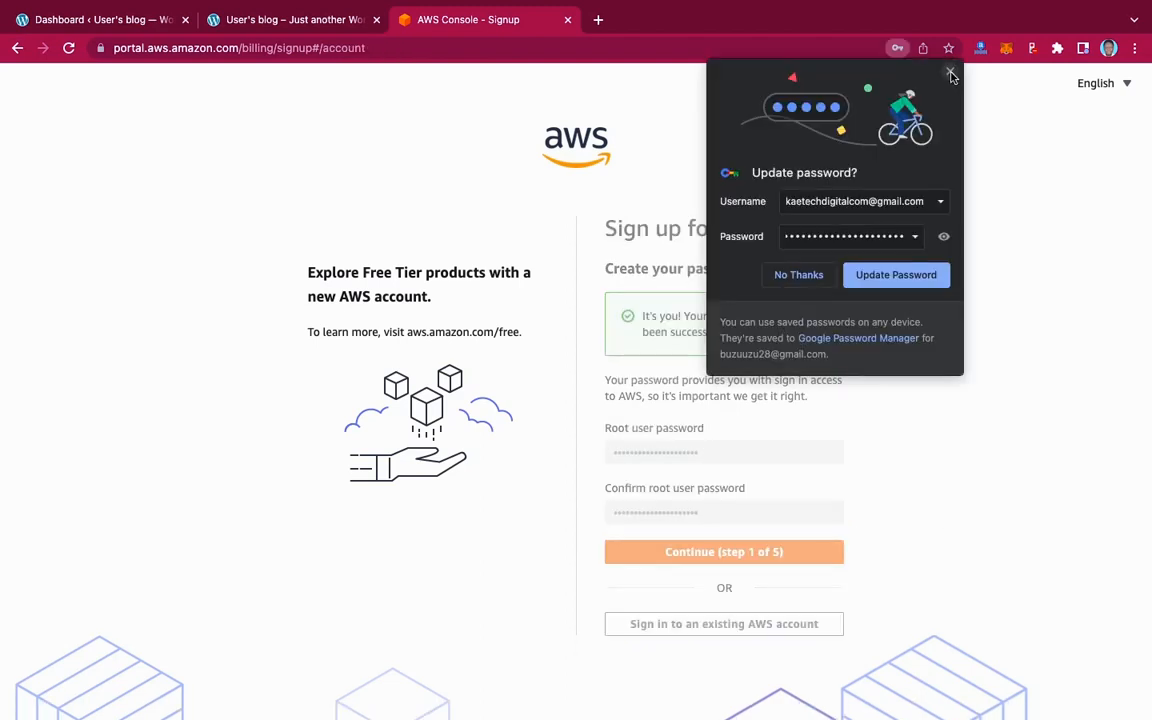
- Dismiss Chrome's update-password popup, review the contact information form and try submitting it
{"action": "left_click", "coordinate": [950, 74]}
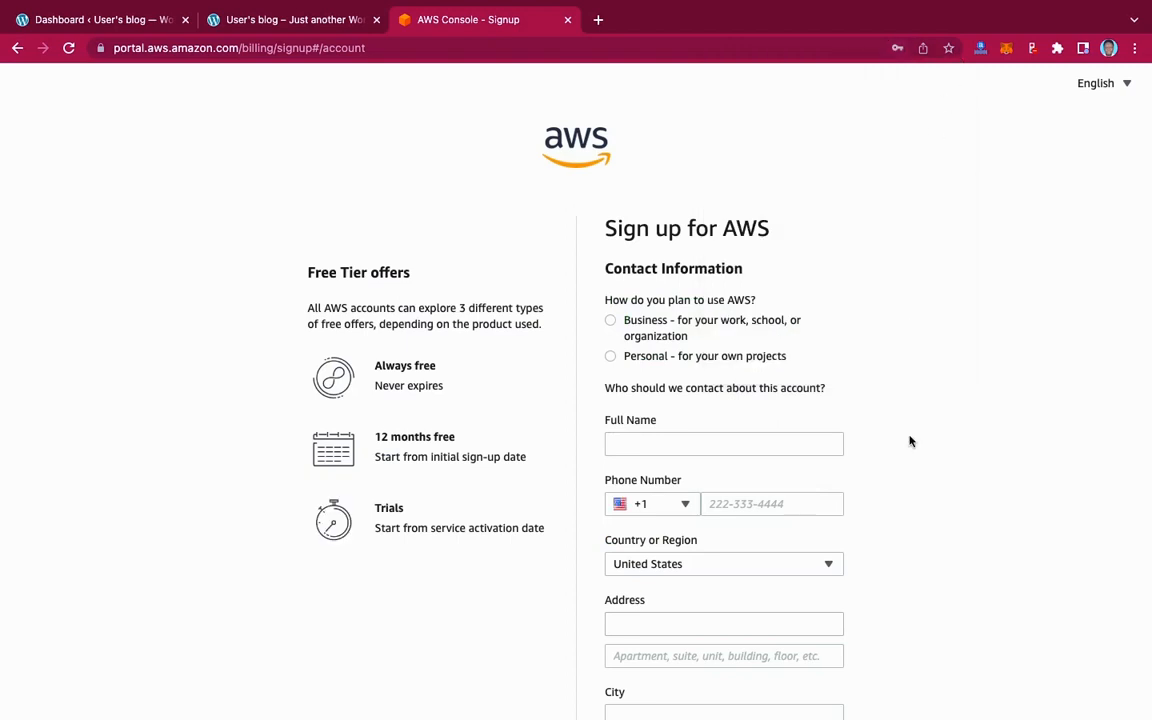
{"action": "scroll", "coordinate": [910, 441], "scroll_direction": "down", "scroll_amount": 5}
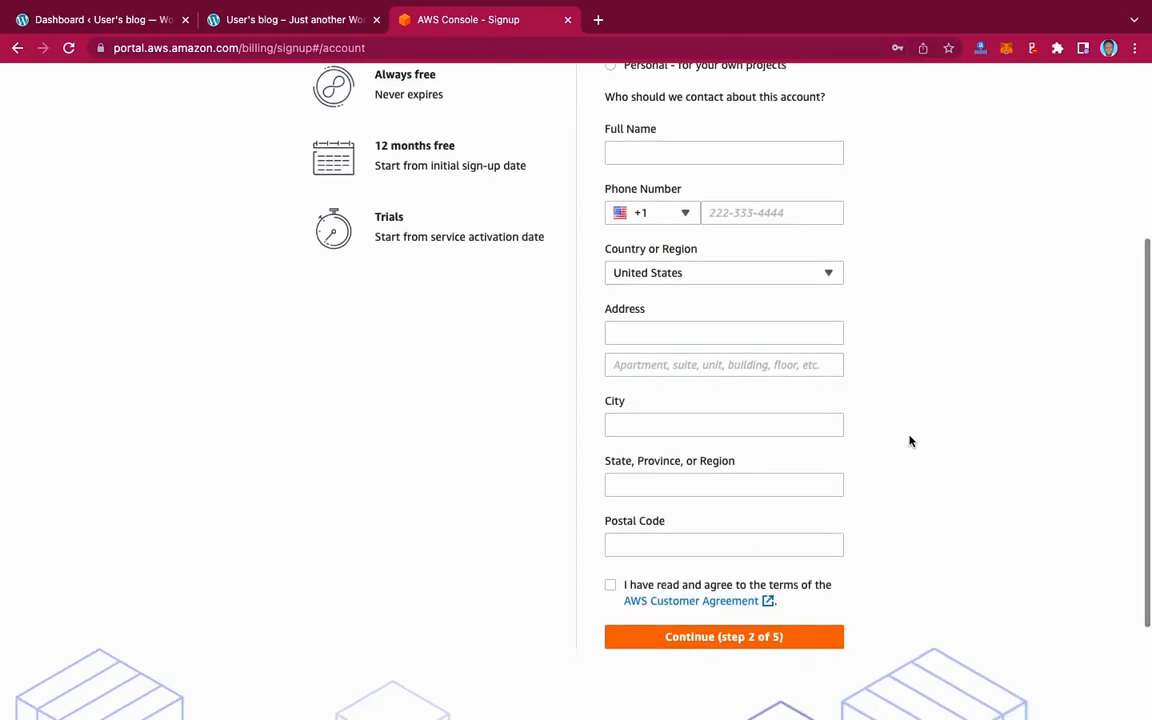
{"action": "scroll", "coordinate": [908, 442], "scroll_direction": "up", "scroll_amount": 3}
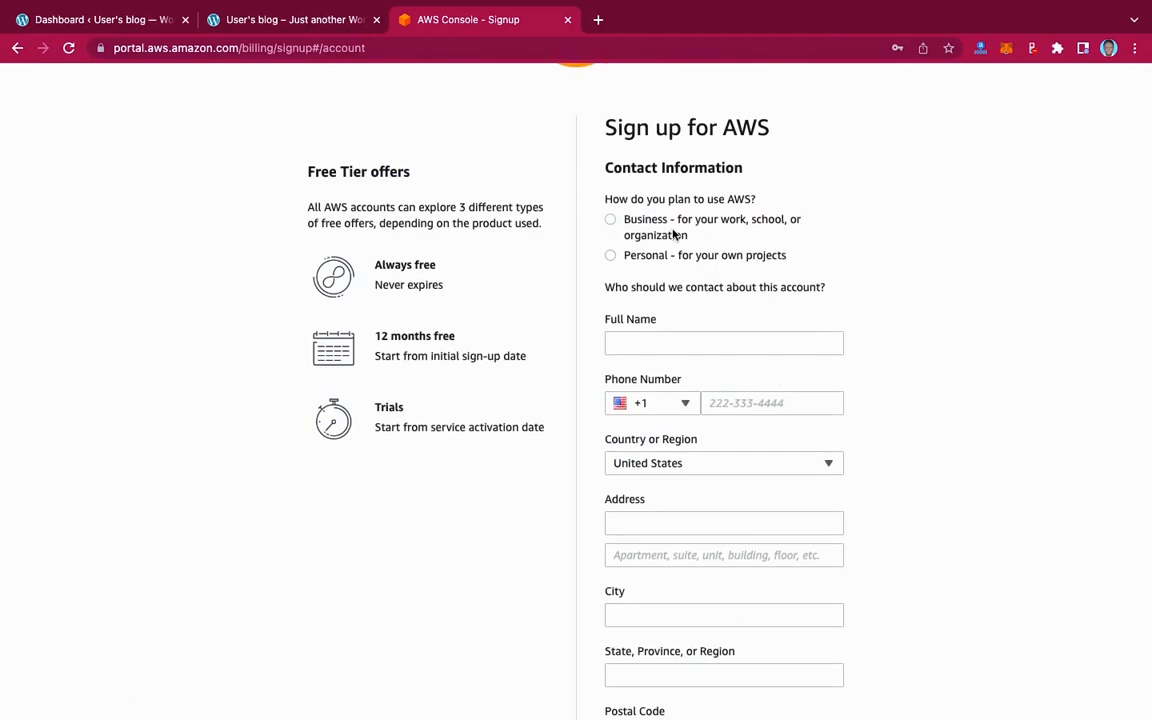
{"action": "scroll", "coordinate": [865, 392], "scroll_direction": "down", "scroll_amount": 3}
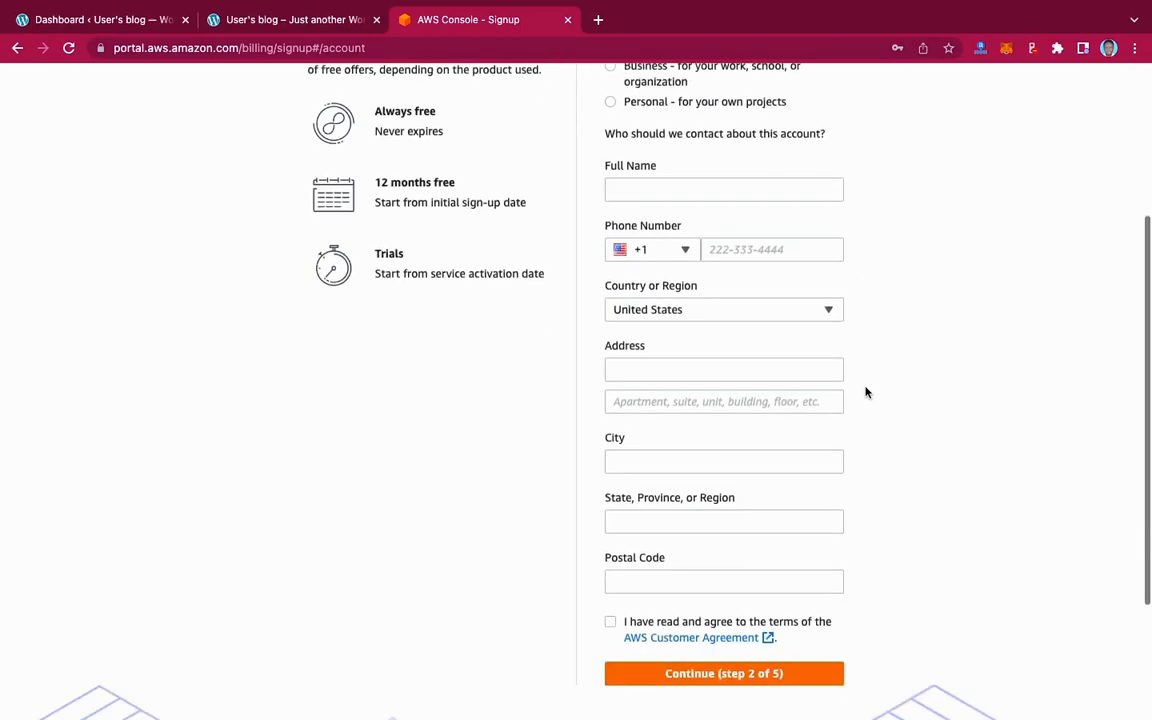
{"action": "scroll", "coordinate": [866, 392], "scroll_direction": "down", "scroll_amount": 3}
{"action": "scroll", "coordinate": [866, 392], "scroll_direction": "up", "scroll_amount": 5}
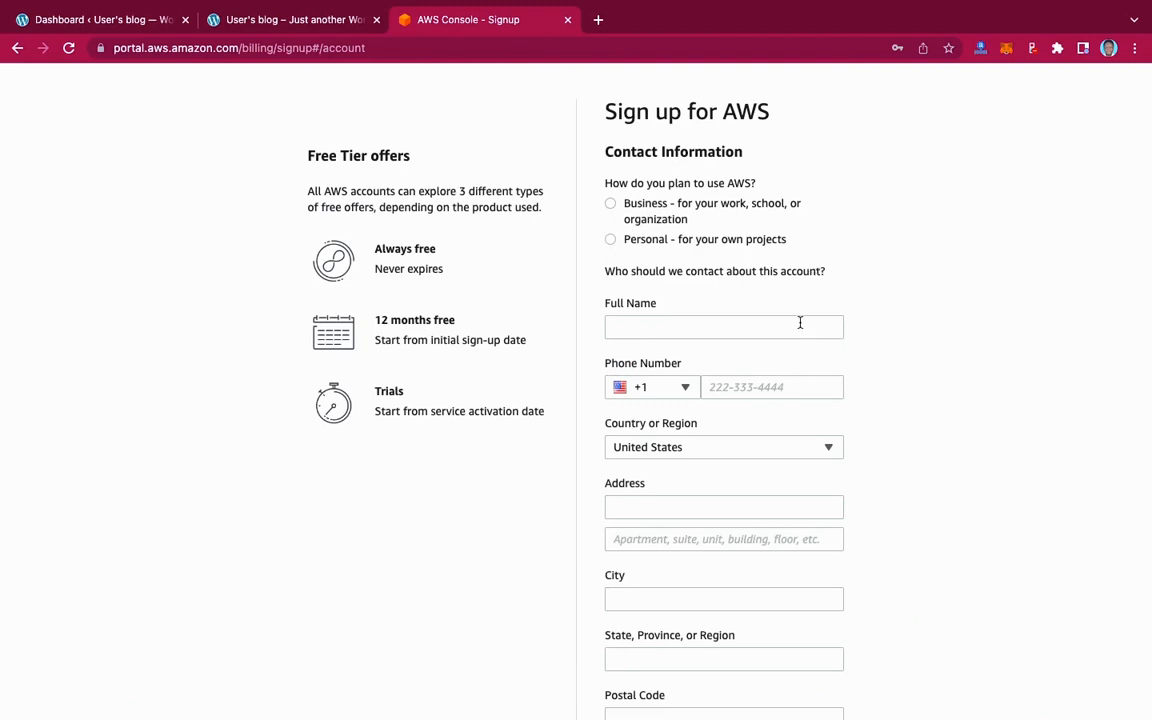
{"action": "scroll", "coordinate": [882, 550], "scroll_direction": "down", "scroll_amount": 5}
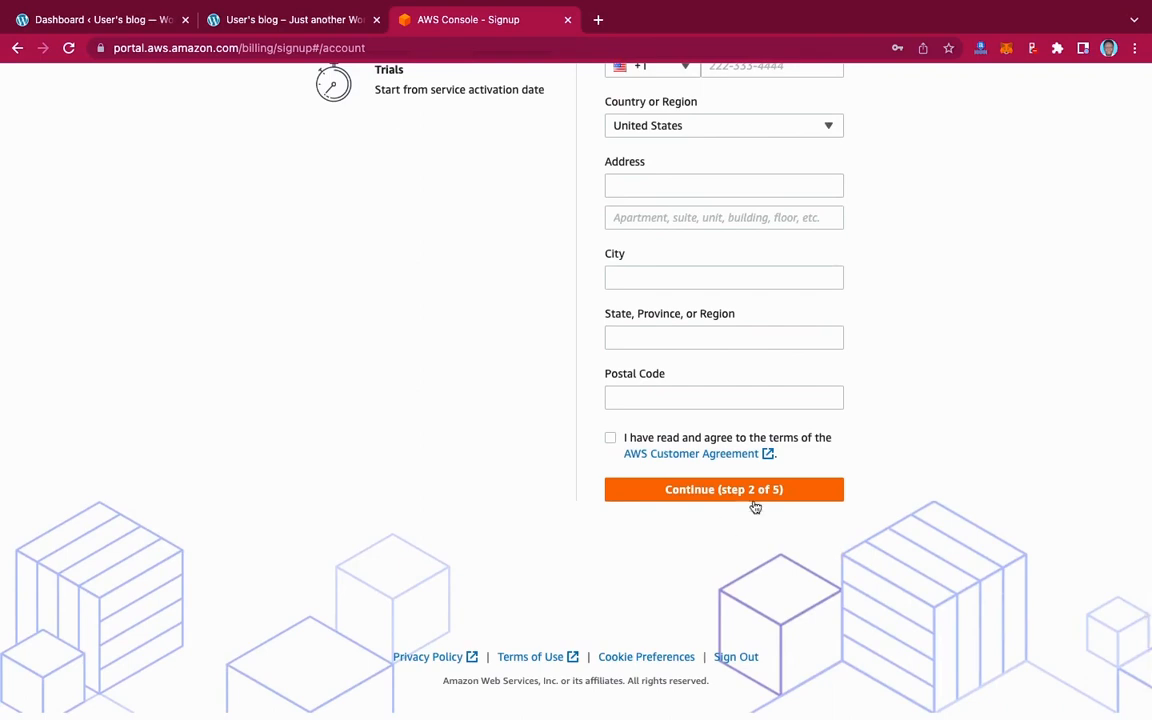
{"action": "scroll", "coordinate": [887, 482], "scroll_direction": "up", "scroll_amount": 1}
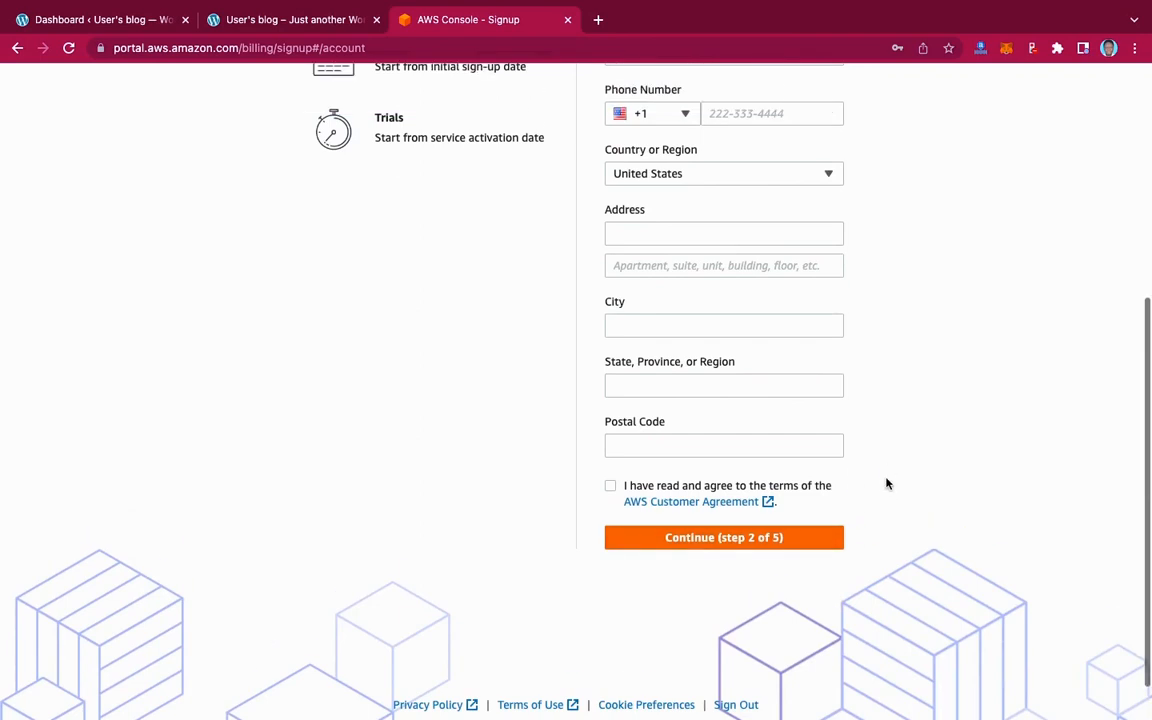
{"action": "scroll", "coordinate": [886, 484], "scroll_direction": "up", "scroll_amount": 4}
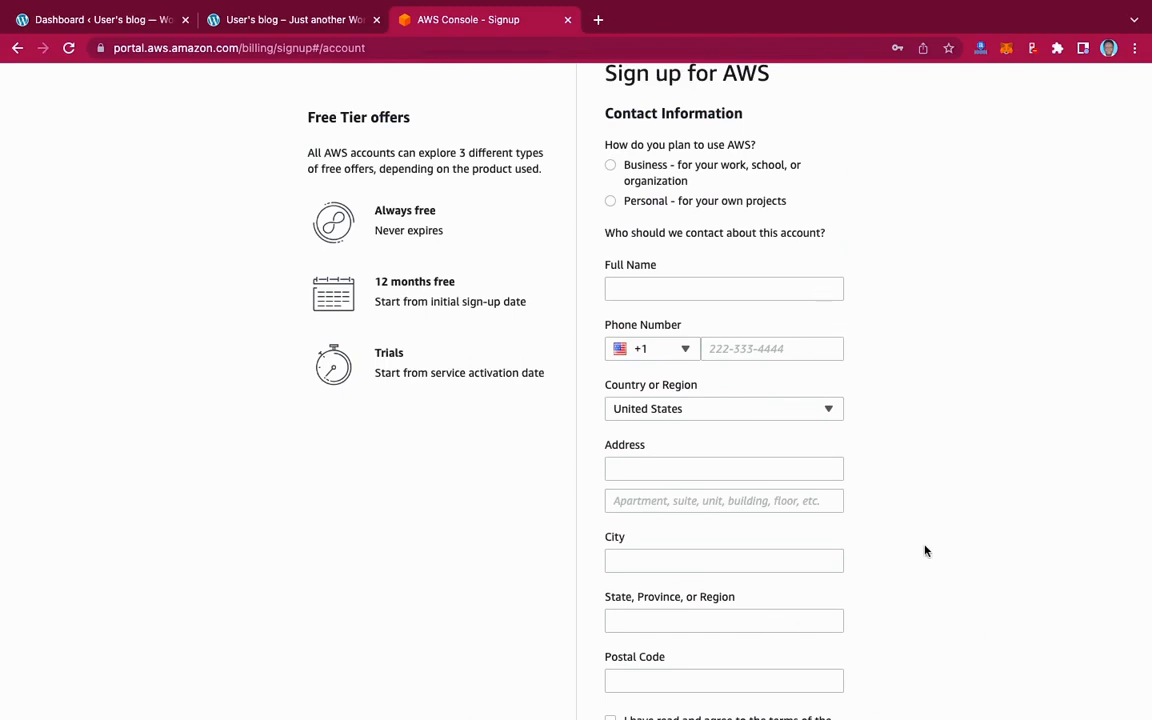
{"action": "scroll", "coordinate": [910, 500], "scroll_direction": "down", "scroll_amount": 2}
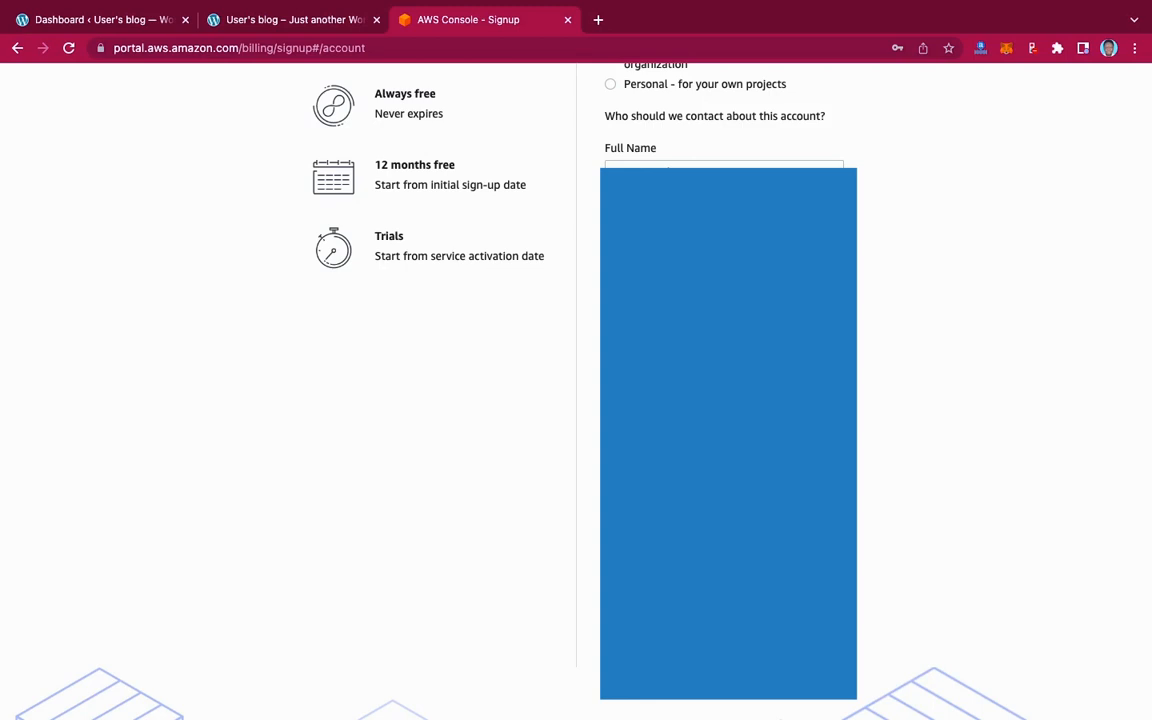
{"action": "left_click", "coordinate": [724, 638]}
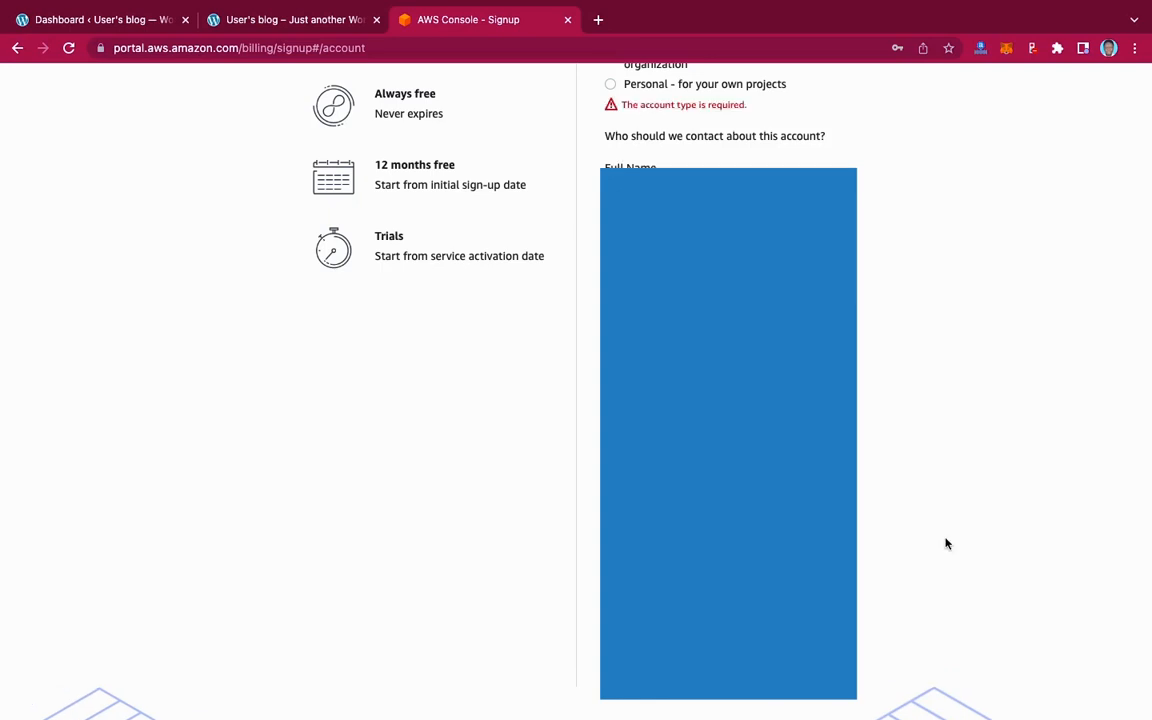
- Select the Personal account type and review the contact form again
{"action": "scroll", "coordinate": [946, 544], "scroll_direction": "up", "scroll_amount": 4}
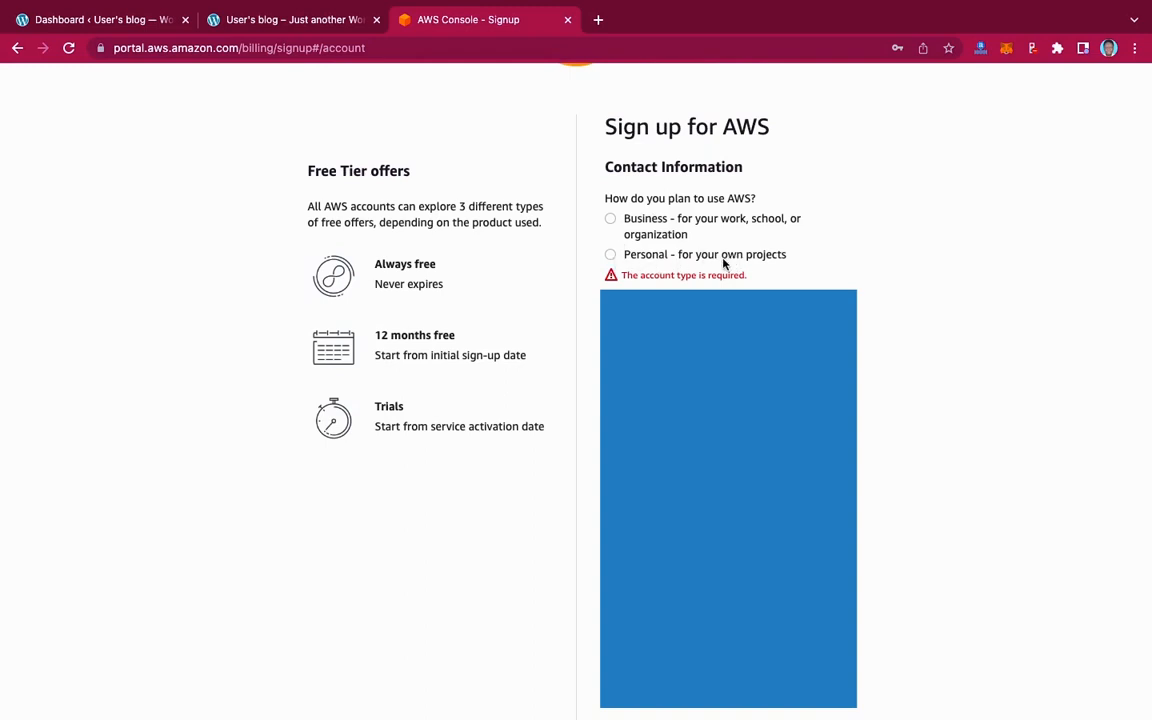
{"action": "left_click", "coordinate": [610, 254]}
{"action": "scroll", "coordinate": [872, 321], "scroll_direction": "down", "scroll_amount": 5}
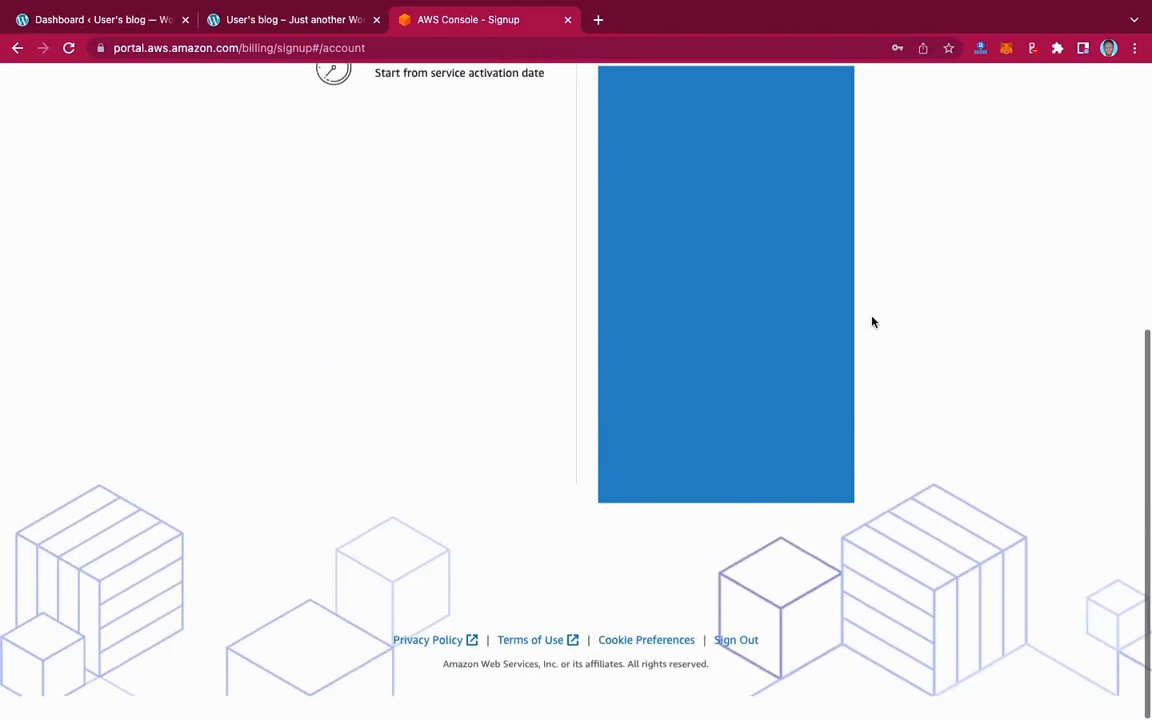
{"action": "scroll", "coordinate": [872, 321], "scroll_direction": "up", "scroll_amount": 3}
{"action": "scroll", "coordinate": [872, 321], "scroll_direction": "down", "scroll_amount": 3}
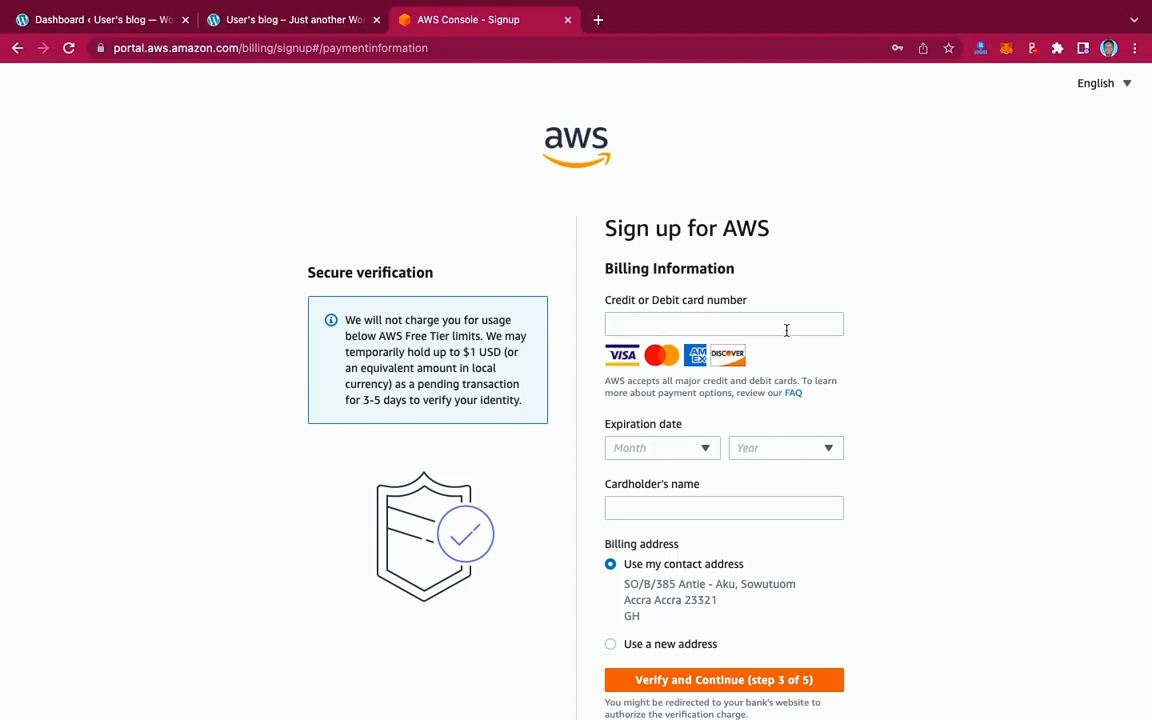
- Submit the card billing details with Verify and Continue
{"action": "scroll", "coordinate": [970, 574], "scroll_direction": "down", "scroll_amount": 1}
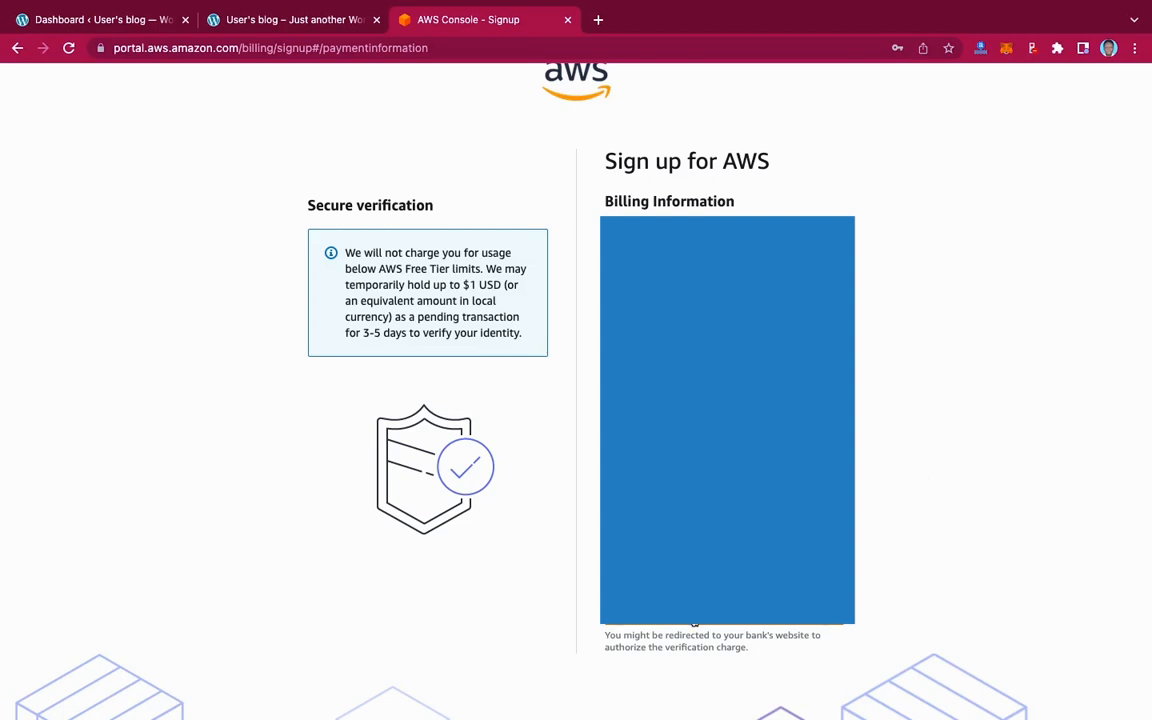
{"action": "left_click", "coordinate": [746, 616]}
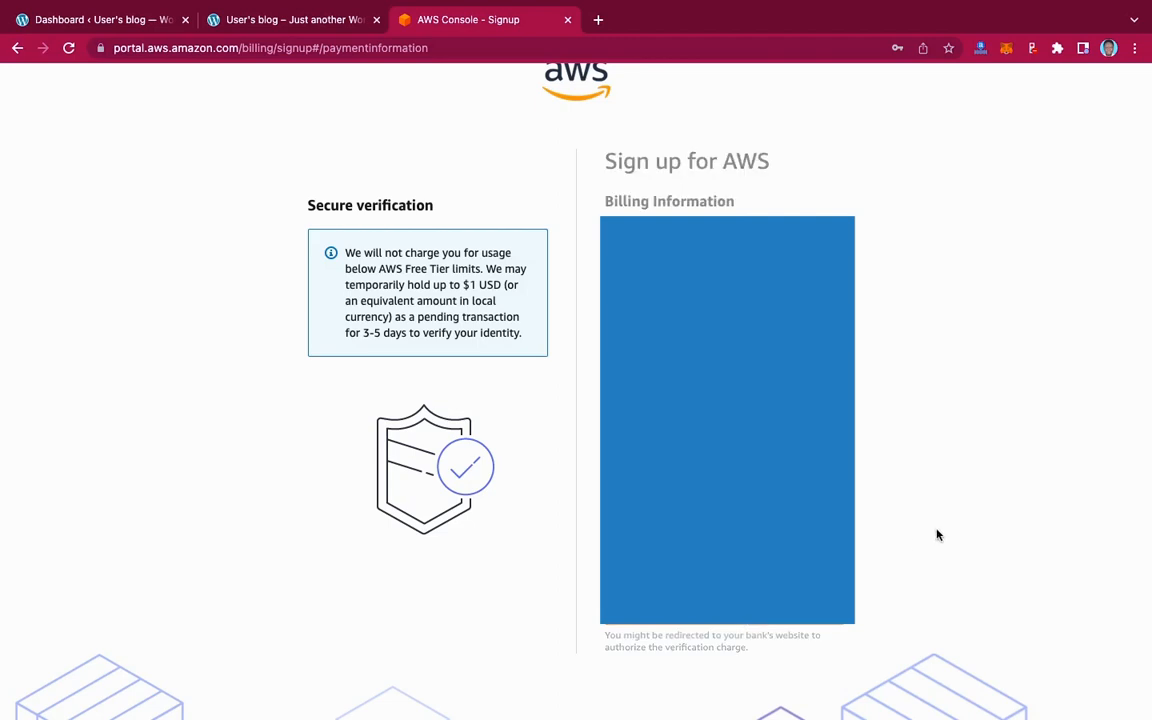
{"action": "scroll", "coordinate": [937, 535], "scroll_direction": "down", "scroll_amount": 1}
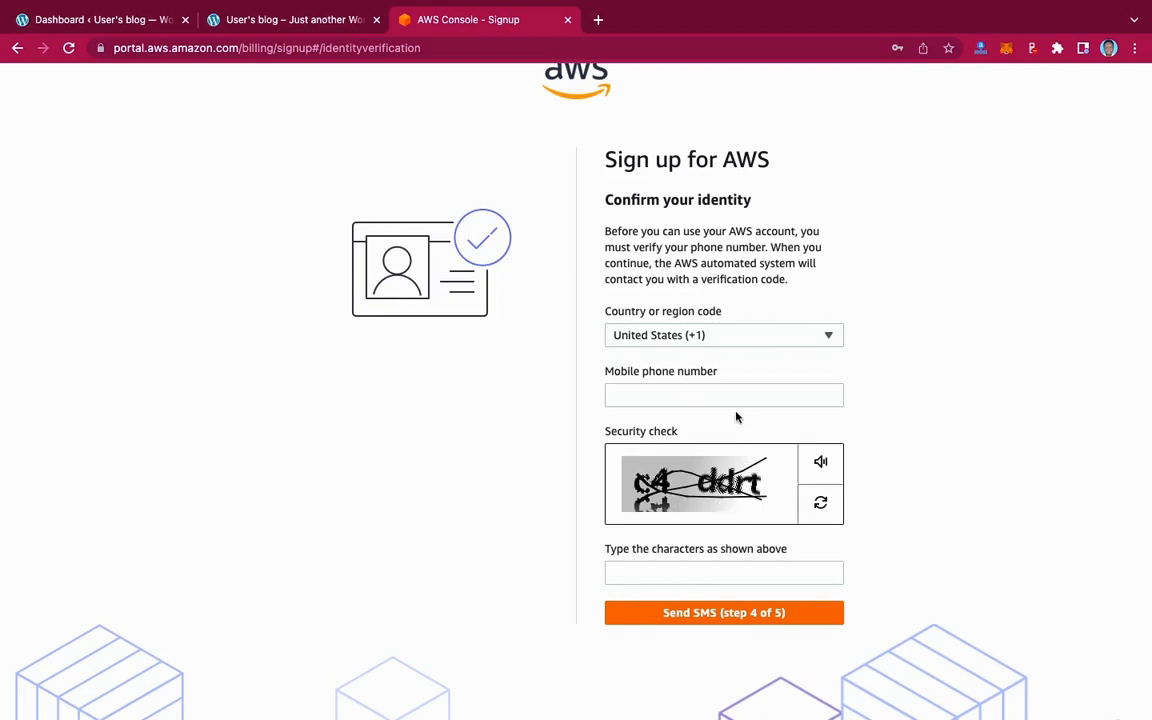
- Choose country code Ghana (+233), enter the mobile number and captcha characters, and request the SMS
{"action": "left_click", "coordinate": [735, 337]}
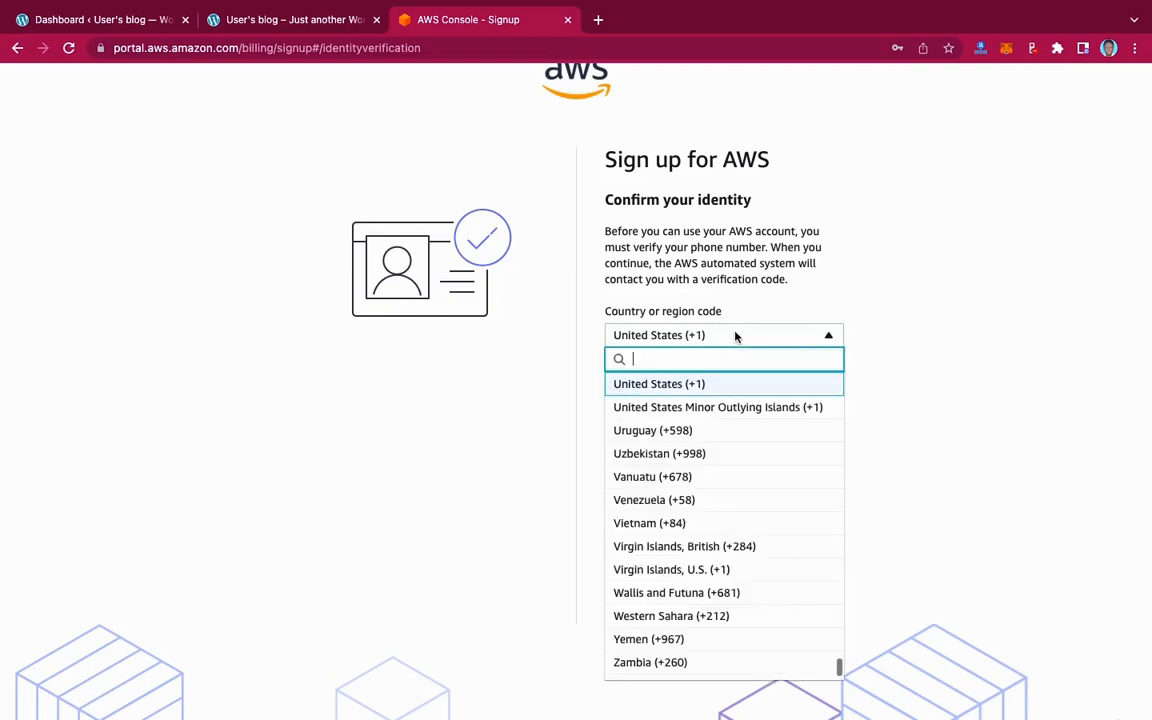
{"action": "type", "text": "gha"}
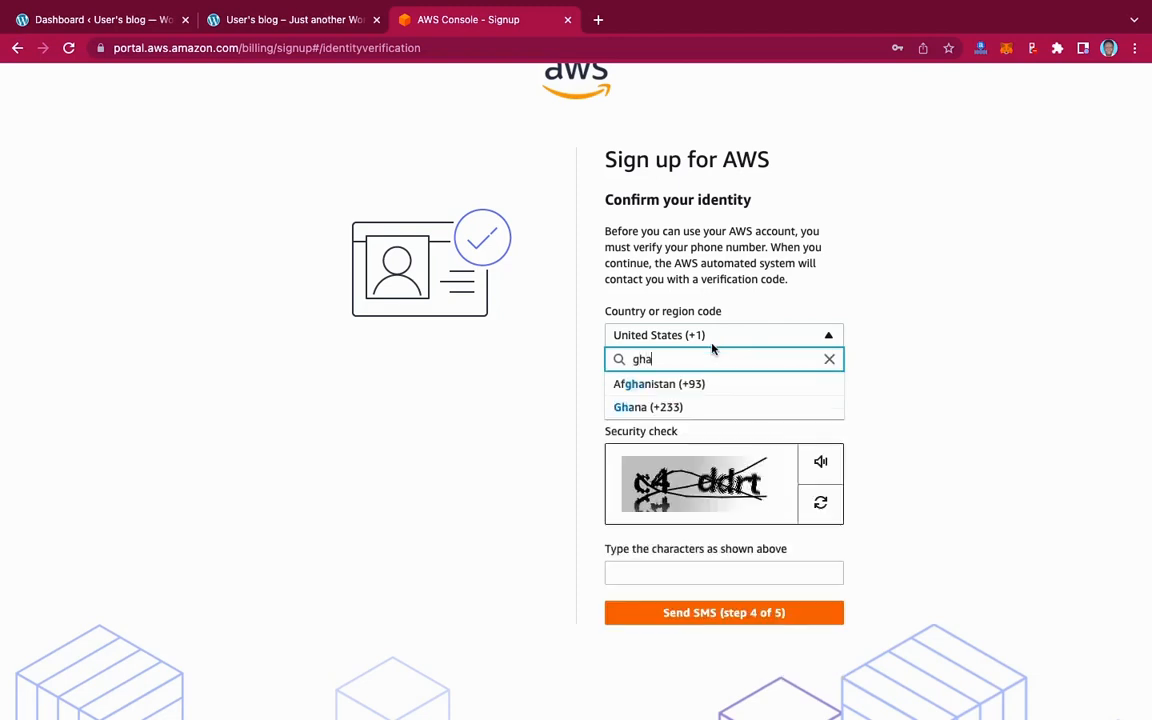
{"action": "left_click", "coordinate": [656, 407]}
{"action": "left_click", "coordinate": [663, 396]}
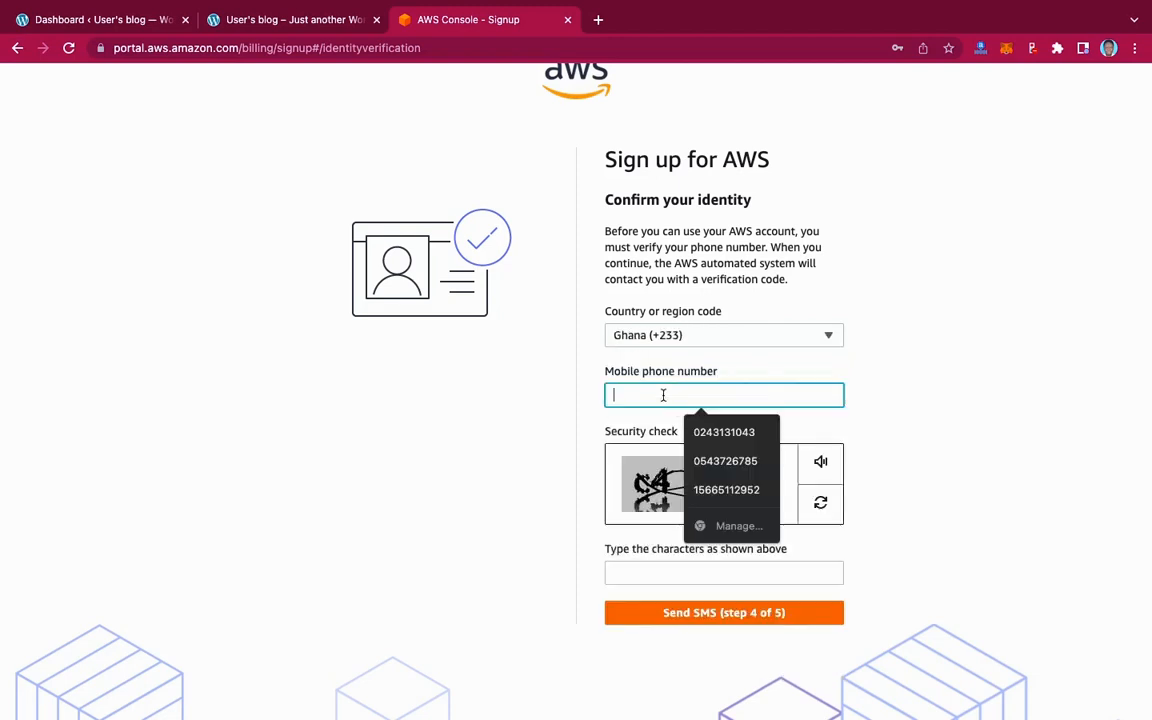
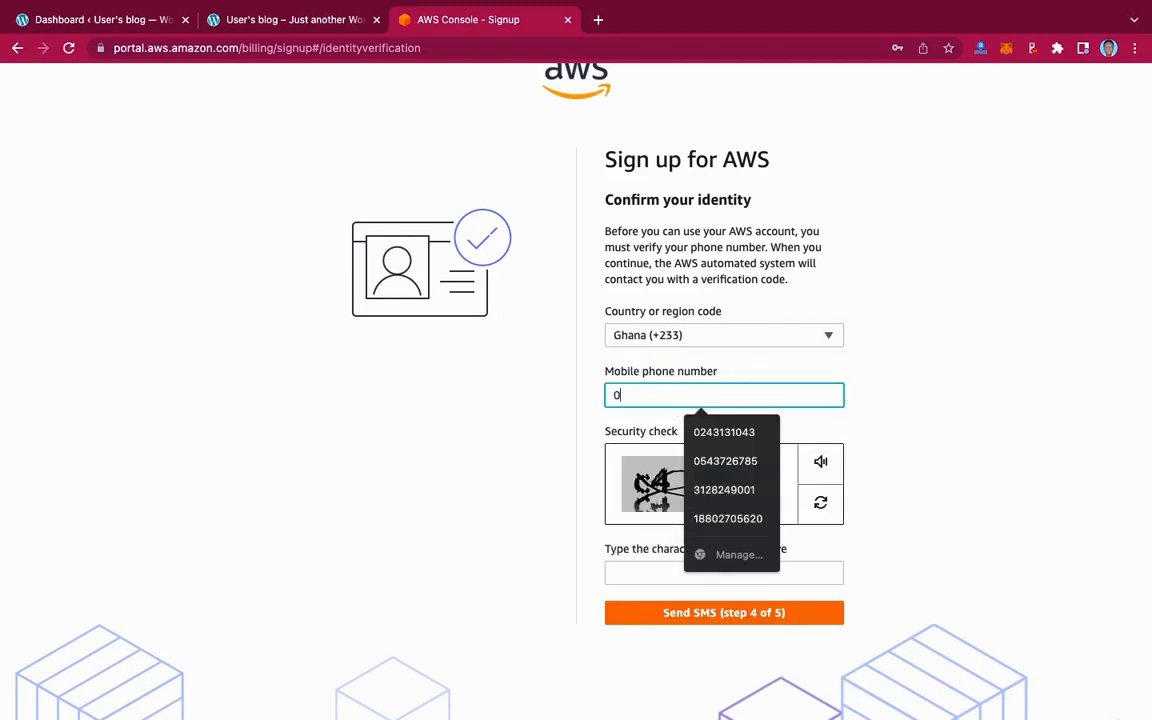
{"action": "left_click", "coordinate": [645, 574]}
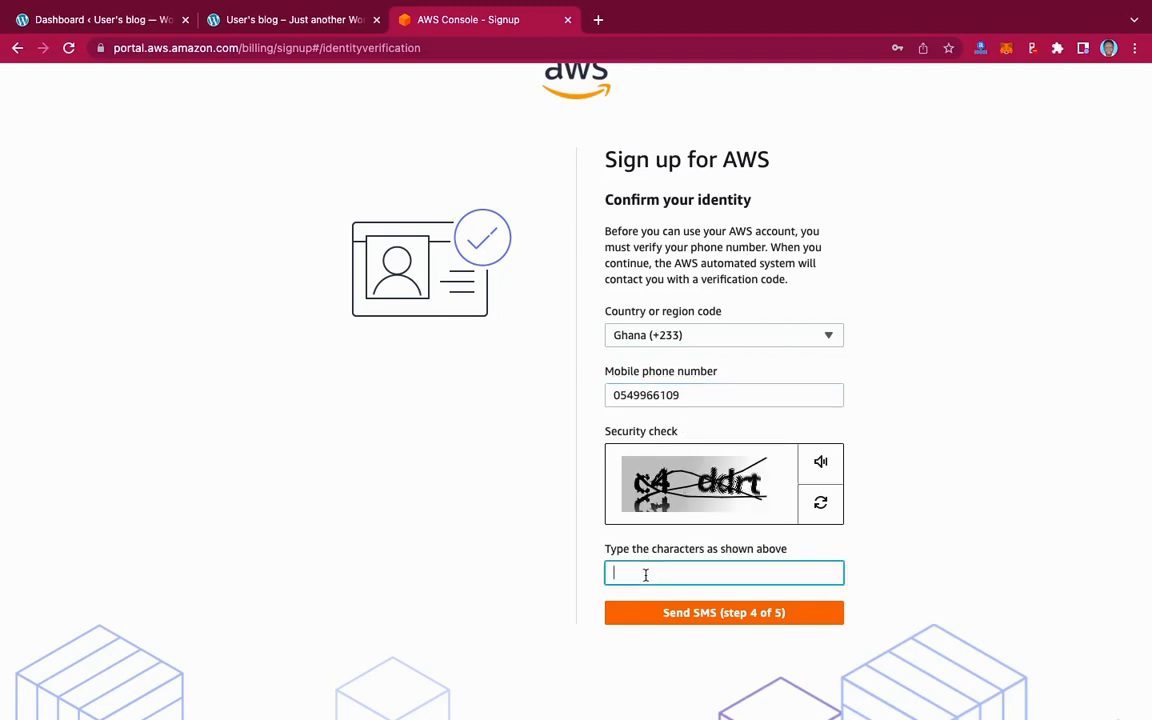
{"action": "type", "text": "c4"}
{"action": "key", "text": "BackSpace"}
{"action": "key", "text": "BackSpace"}
{"action": "type", "text": "c4ddrt"}
{"action": "left_click", "coordinate": [715, 617]}
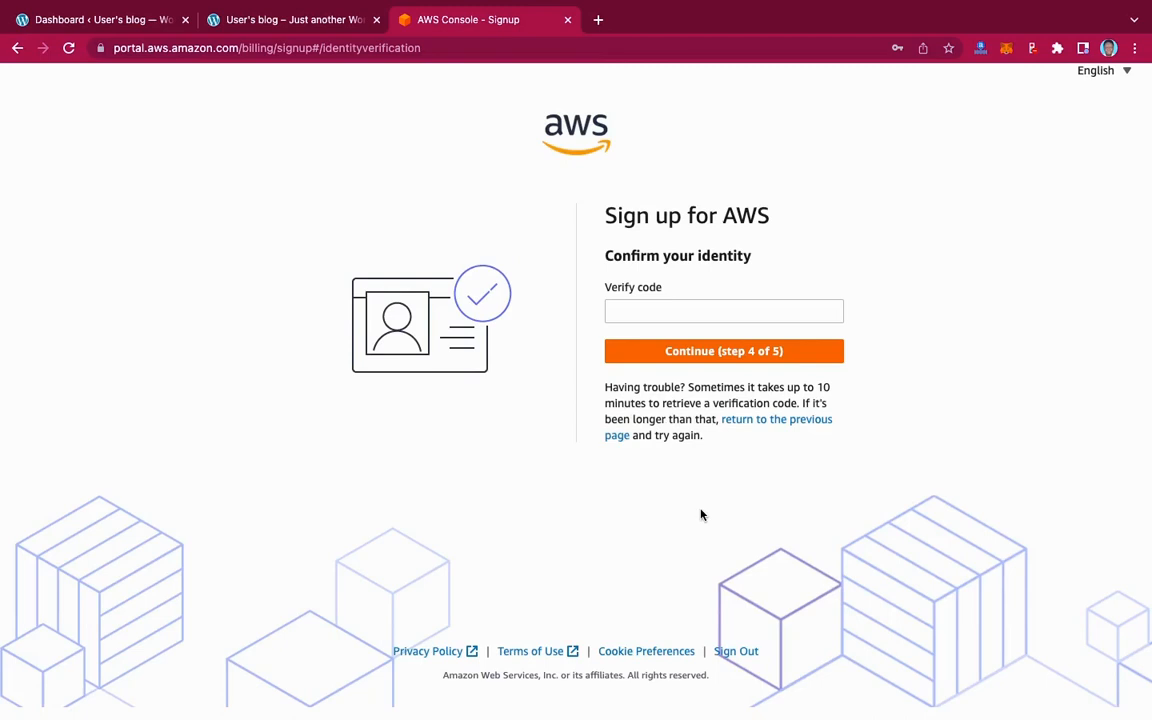
- Enter the texted verification code in Verify code and submit it
{"action": "left_click", "coordinate": [664, 303]}
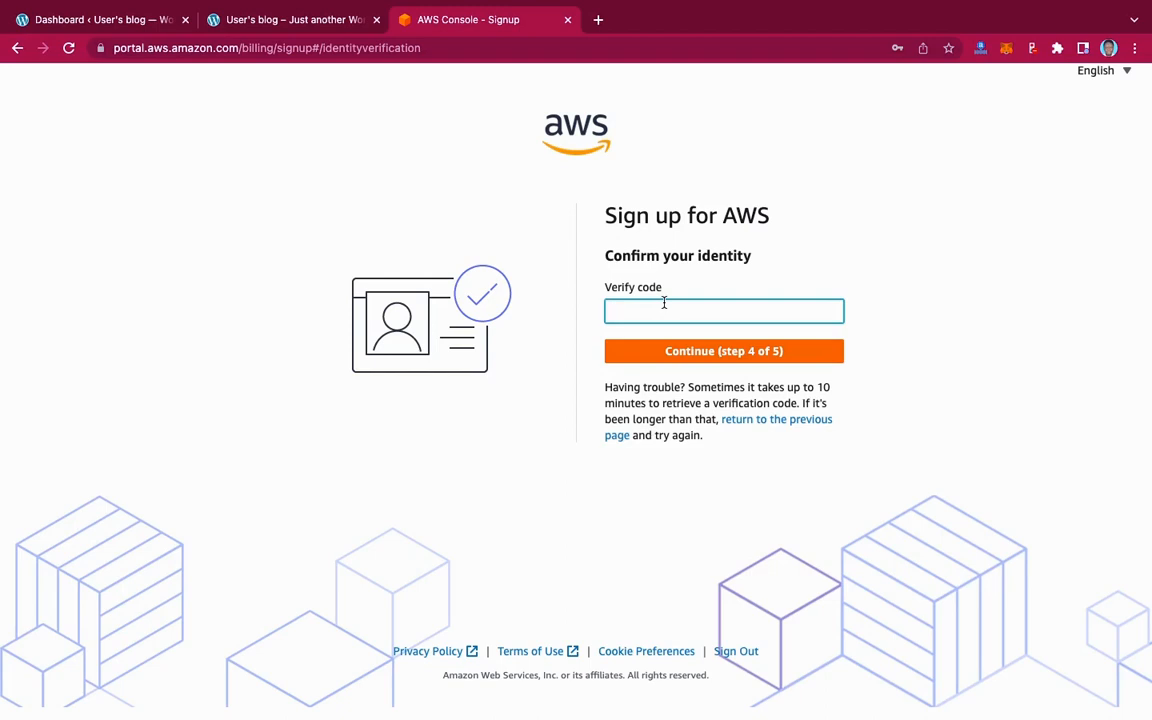
{"action": "left_click", "coordinate": [724, 358]}
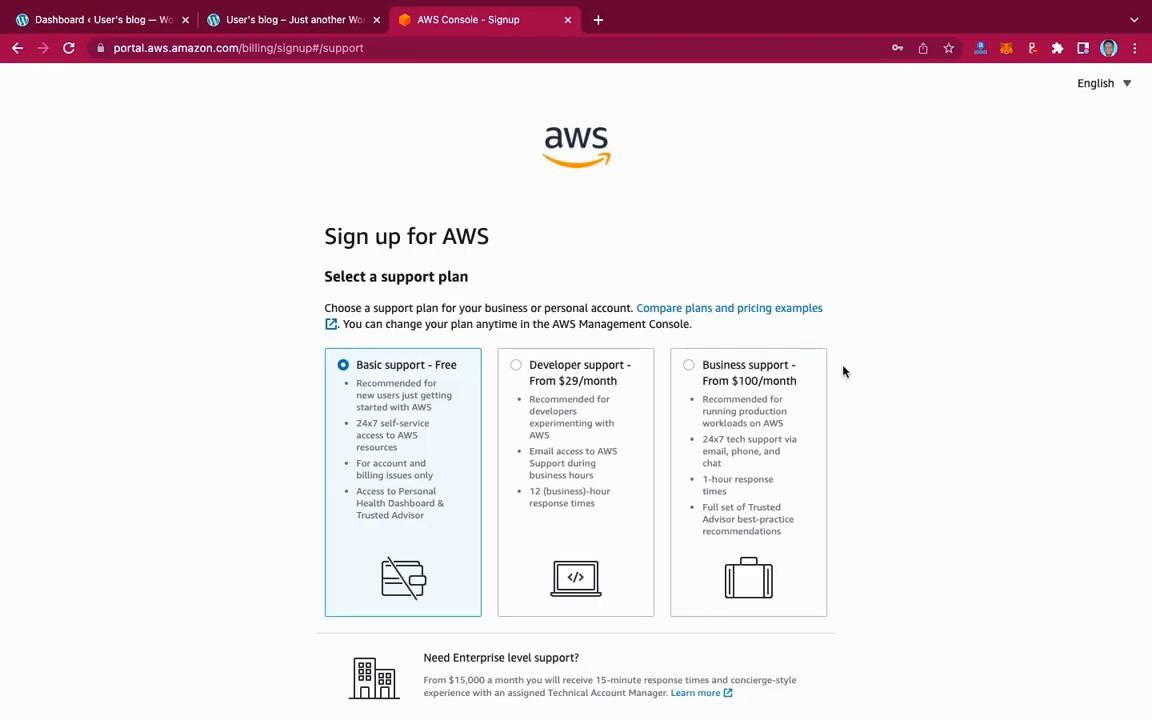
- Keep Basic support - Free selected and complete the sign up
{"action": "scroll", "coordinate": [843, 371], "scroll_direction": "down", "scroll_amount": 3}
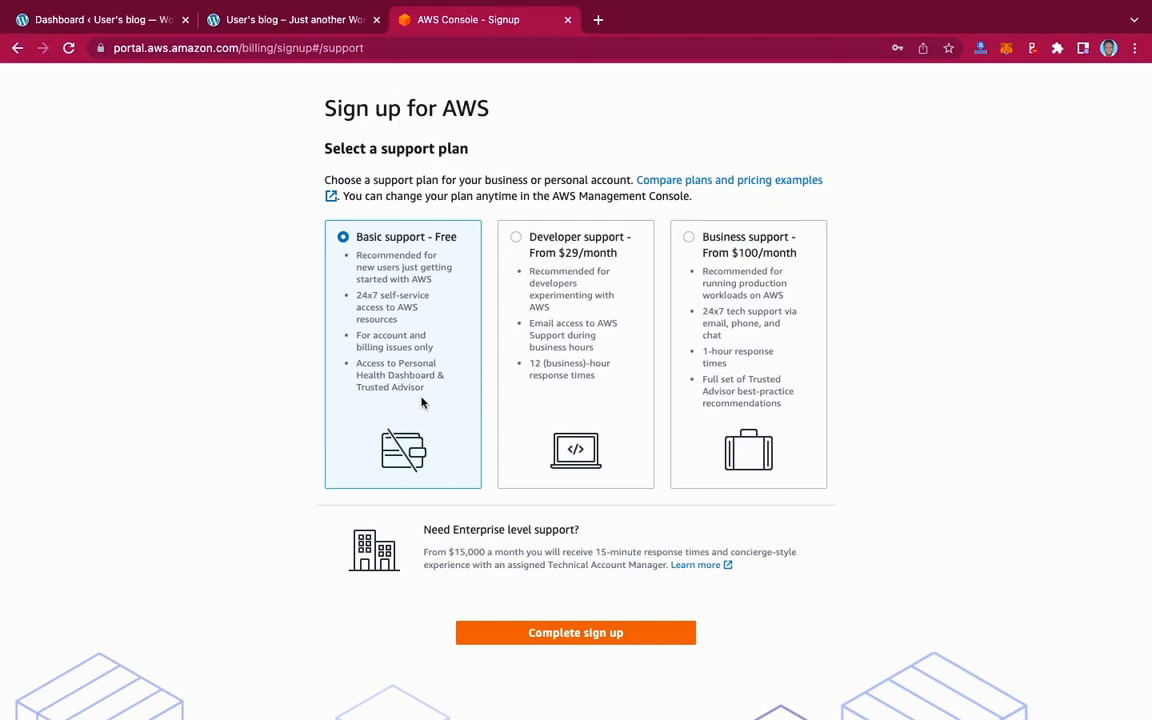
{"action": "scroll", "coordinate": [421, 402], "scroll_direction": "down", "scroll_amount": 1}
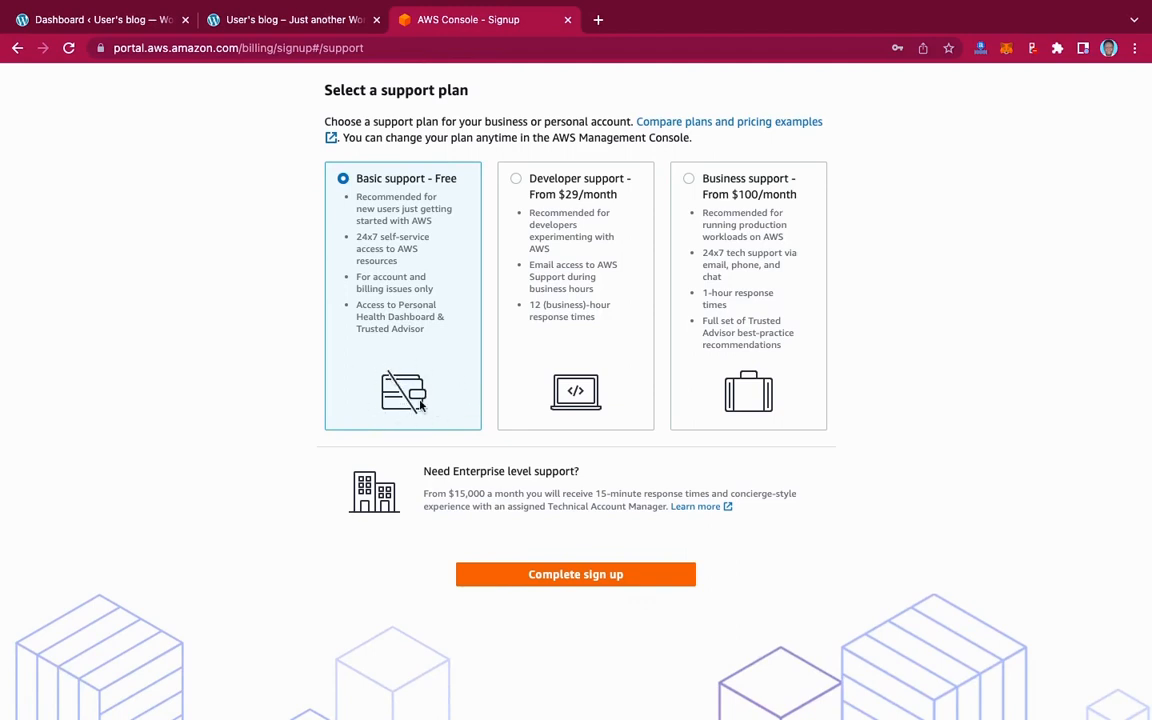
{"action": "scroll", "coordinate": [421, 402], "scroll_direction": "down", "scroll_amount": 1}
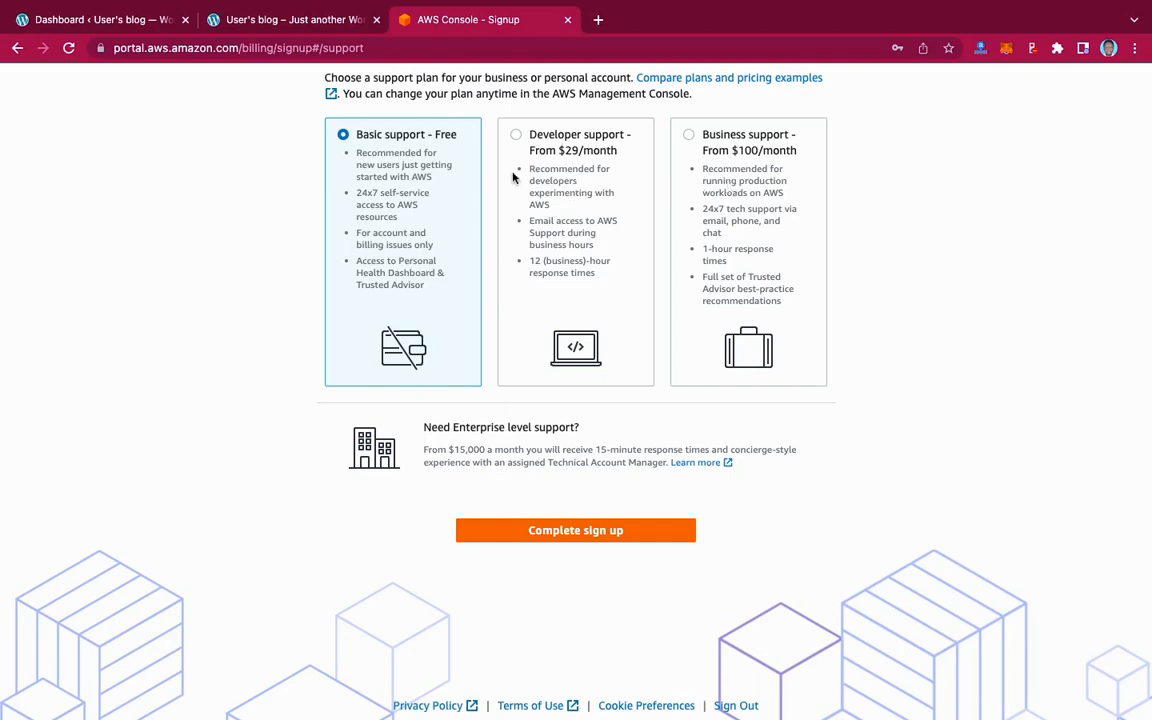
{"action": "left_click", "coordinate": [571, 530]}
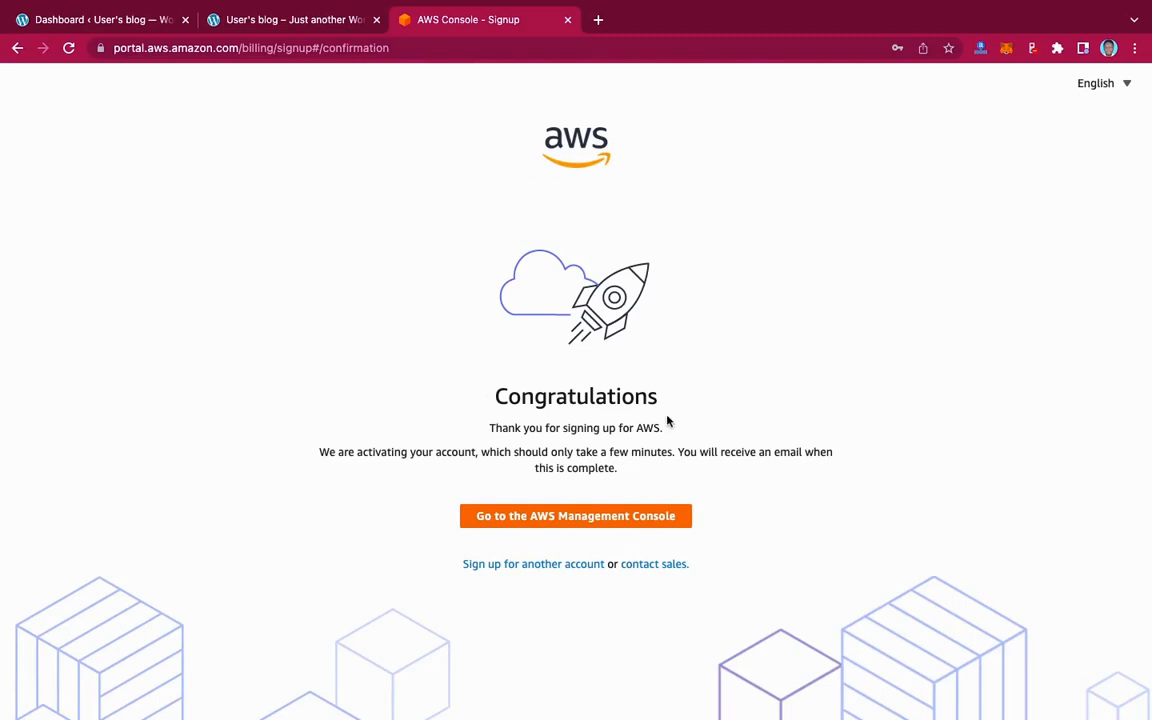
- Leave the sign-up confirmation for the AWS Management Console sign-in page
{"action": "left_click", "coordinate": [590, 518]}
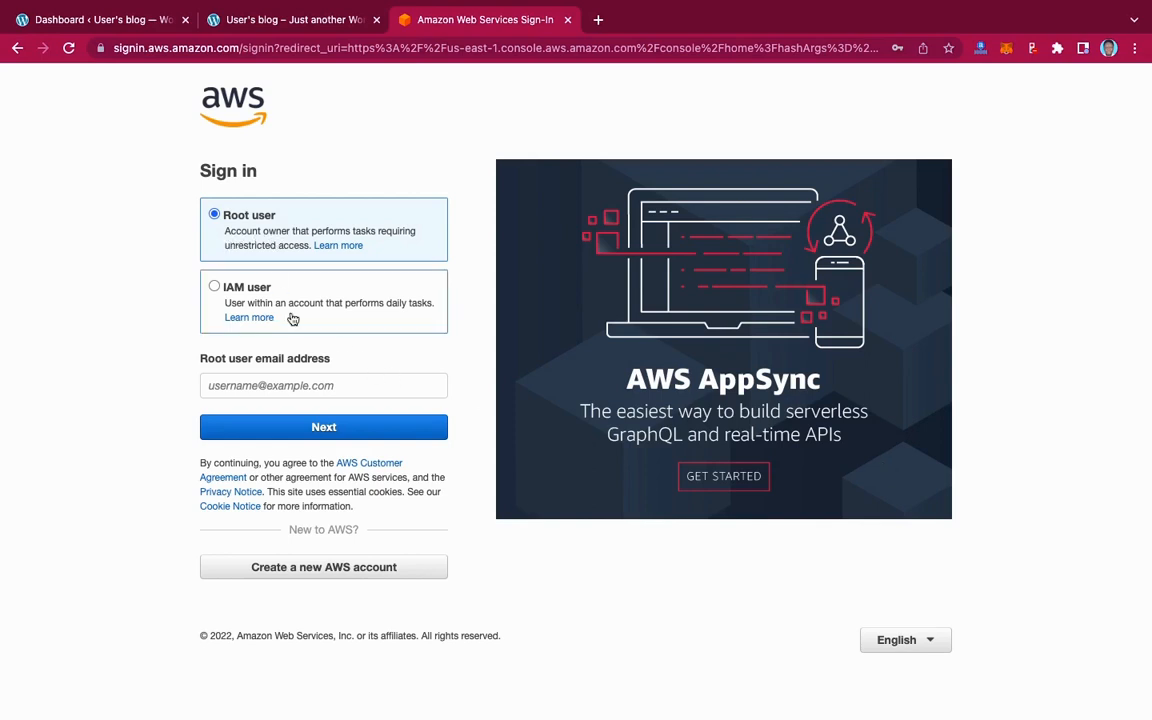
- Sign in as root user with the saved account email and pasted password
{"action": "left_click", "coordinate": [287, 386]}
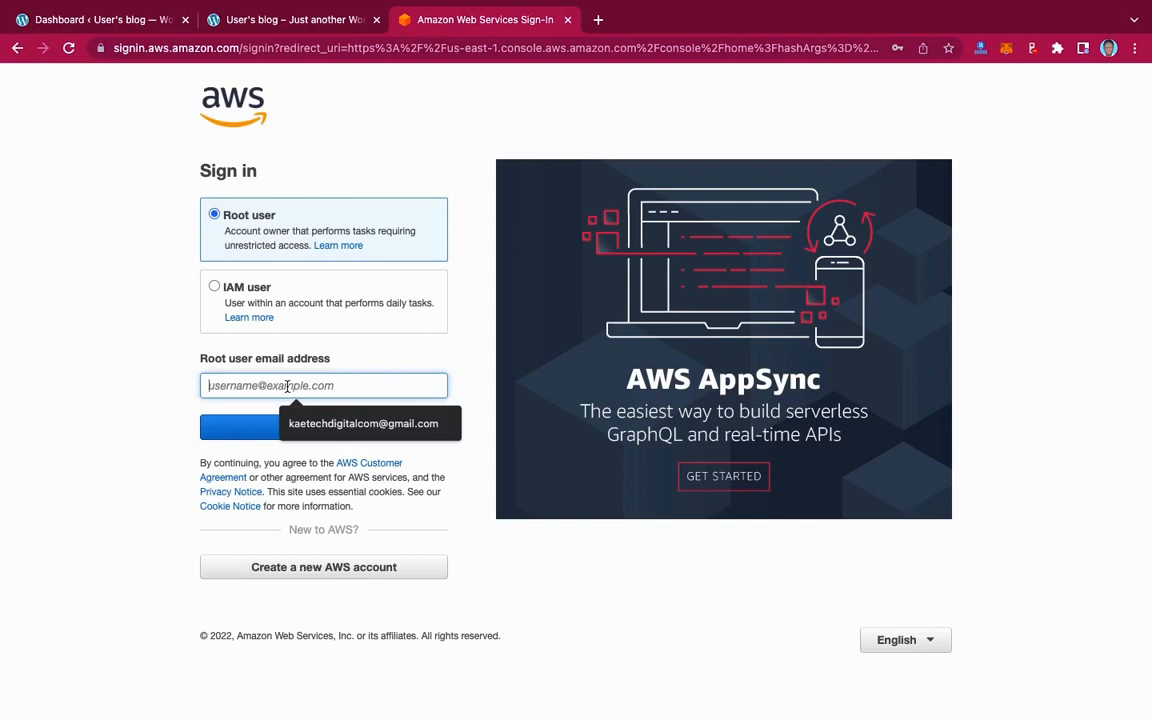
{"action": "type", "text": "te"}
{"action": "left_click", "coordinate": [265, 437]}
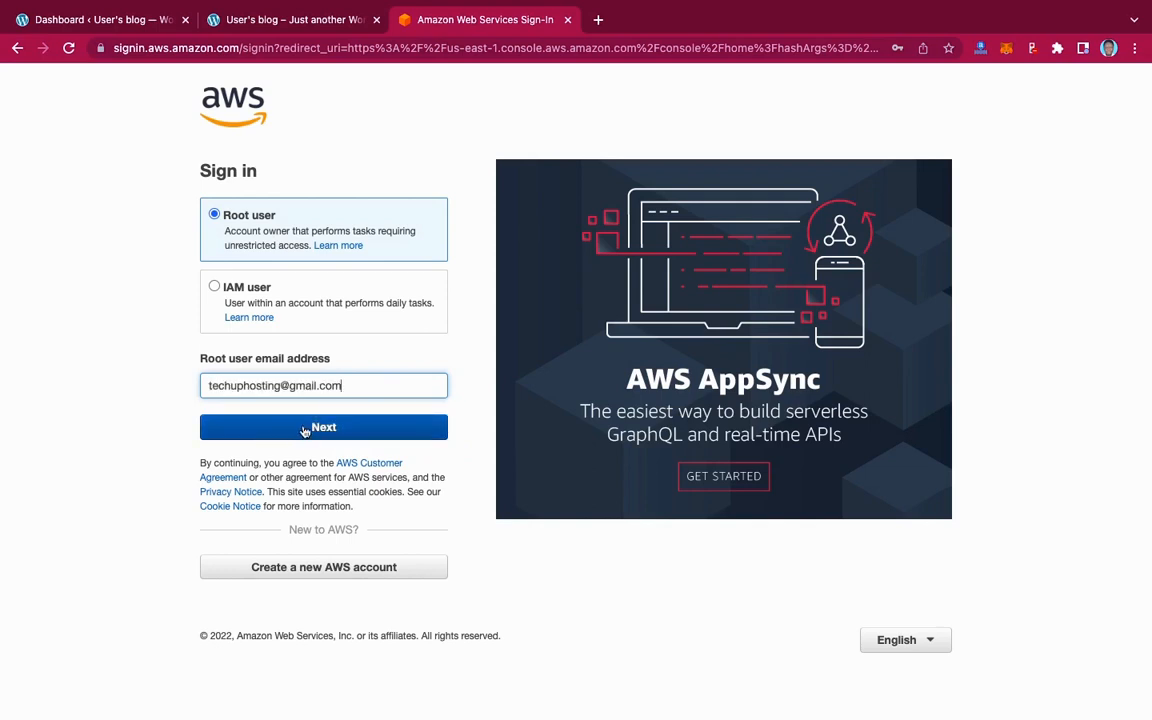
{"action": "left_click", "coordinate": [303, 429]}
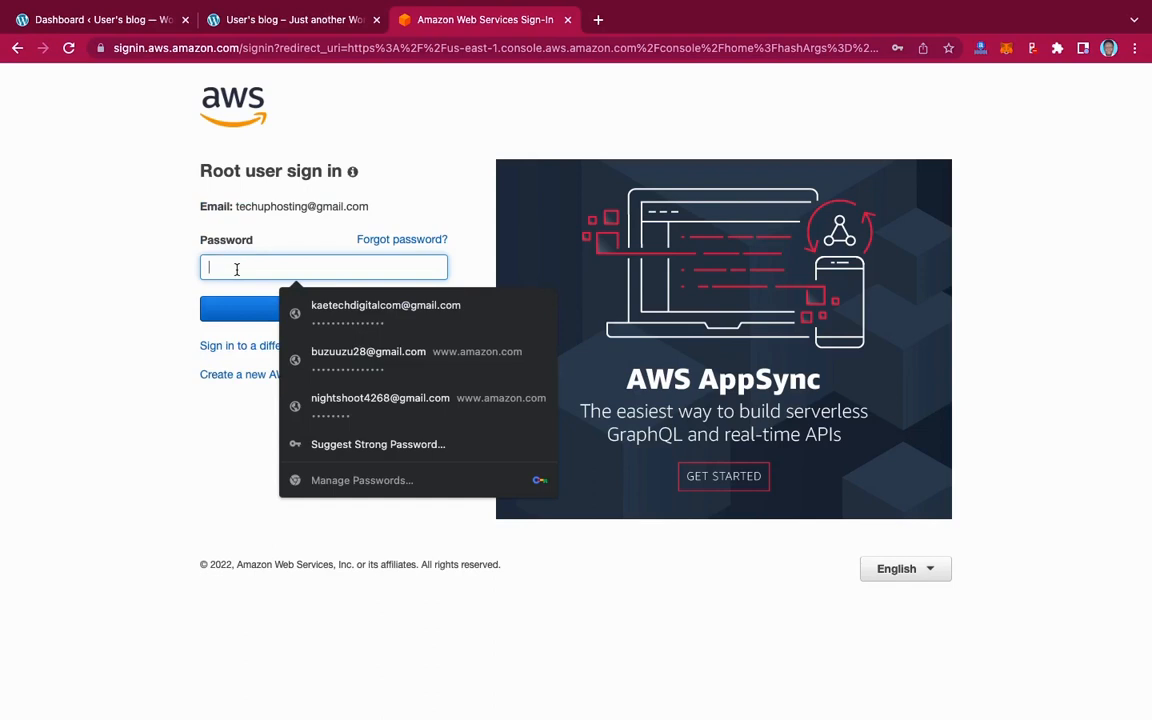
{"action": "key", "text": "super+v"}
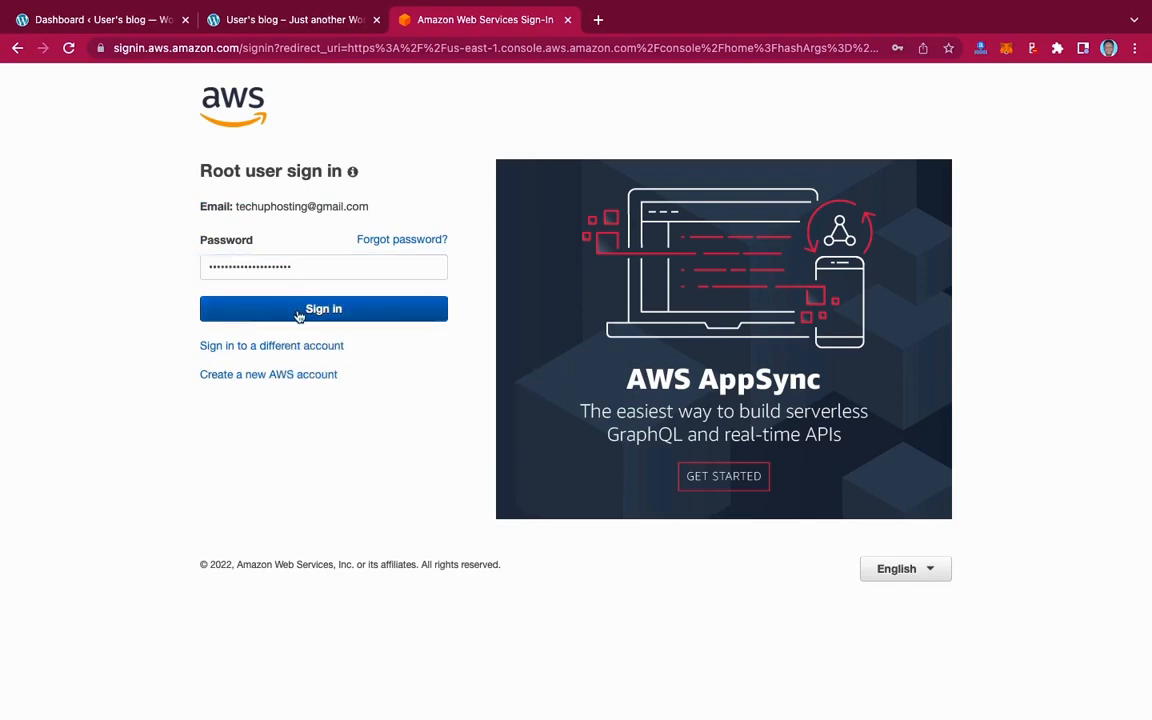
{"action": "left_click", "coordinate": [318, 312]}
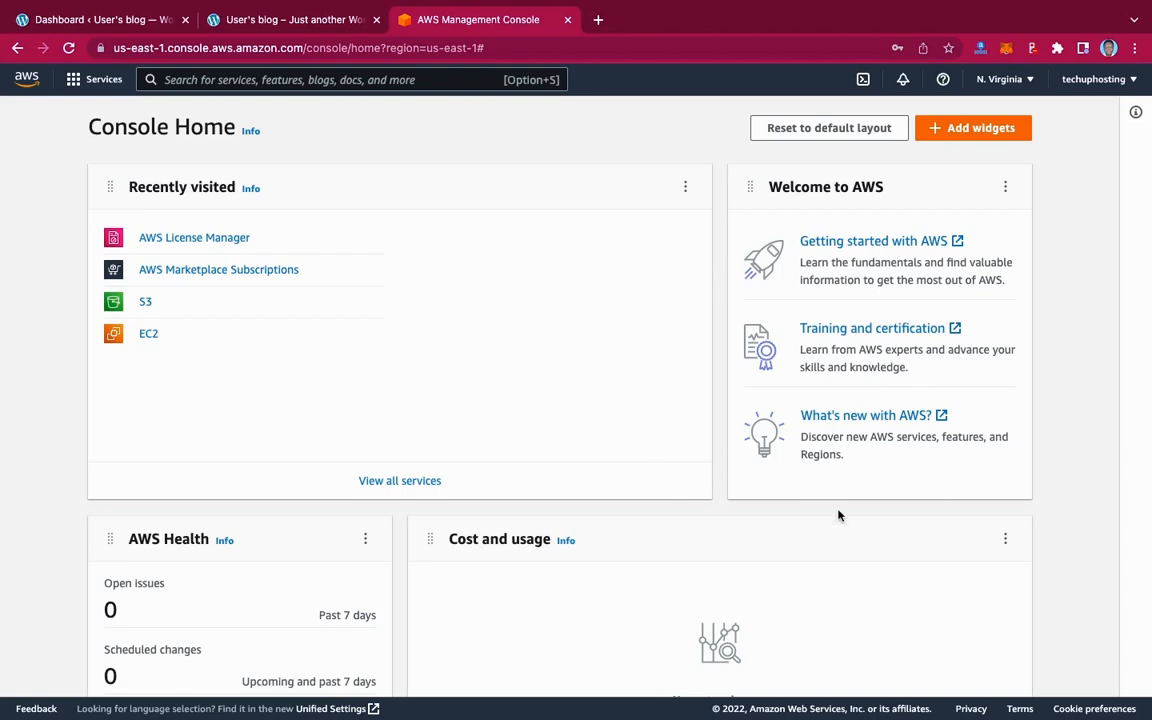
- Look over Console Home, then search 'ec2' and open the EC2 service
{"action": "scroll", "coordinate": [875, 528], "scroll_direction": "down", "scroll_amount": 5}
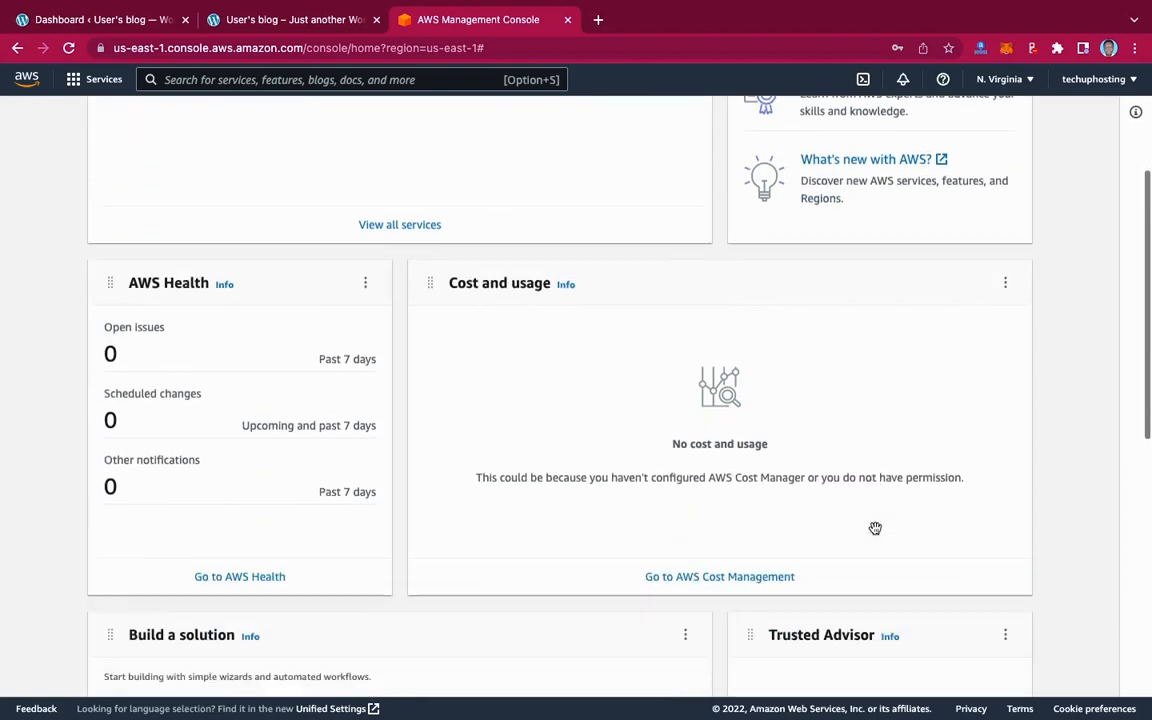
{"action": "scroll", "coordinate": [875, 528], "scroll_direction": "up", "scroll_amount": 6}
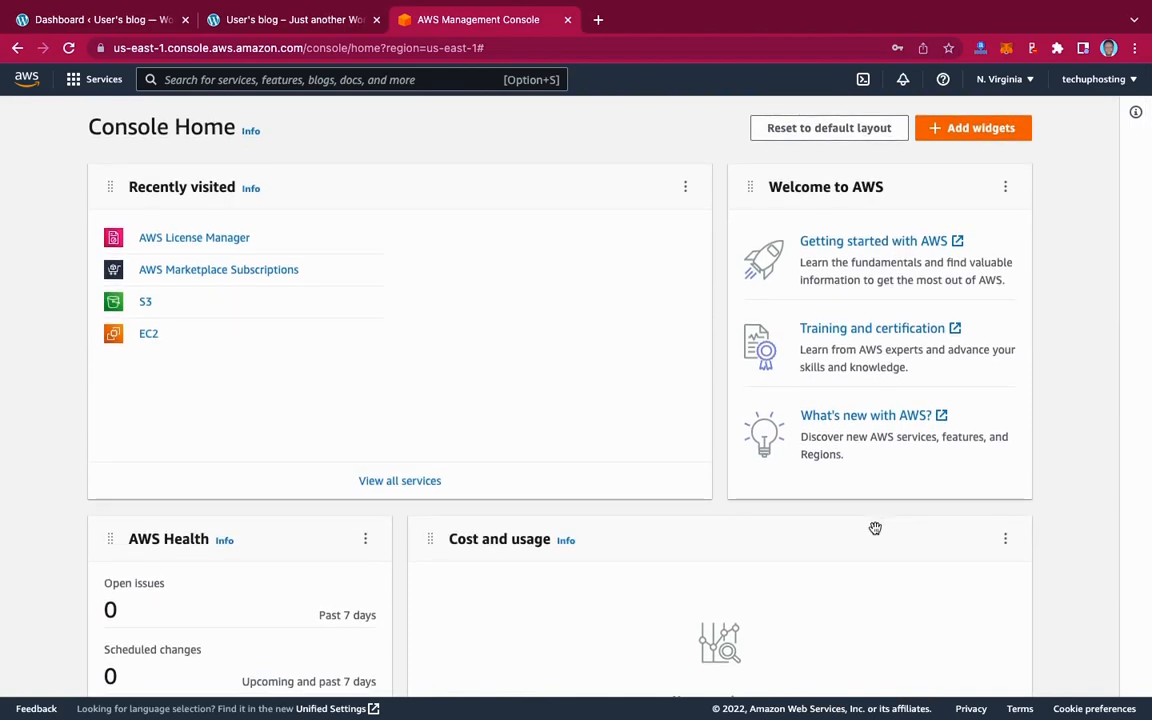
{"action": "scroll", "coordinate": [875, 528], "scroll_direction": "down", "scroll_amount": 5}
{"action": "scroll", "coordinate": [875, 528], "scroll_direction": "up", "scroll_amount": 6}
{"action": "left_click", "coordinate": [255, 79]}
{"action": "type", "text": "ec2"}
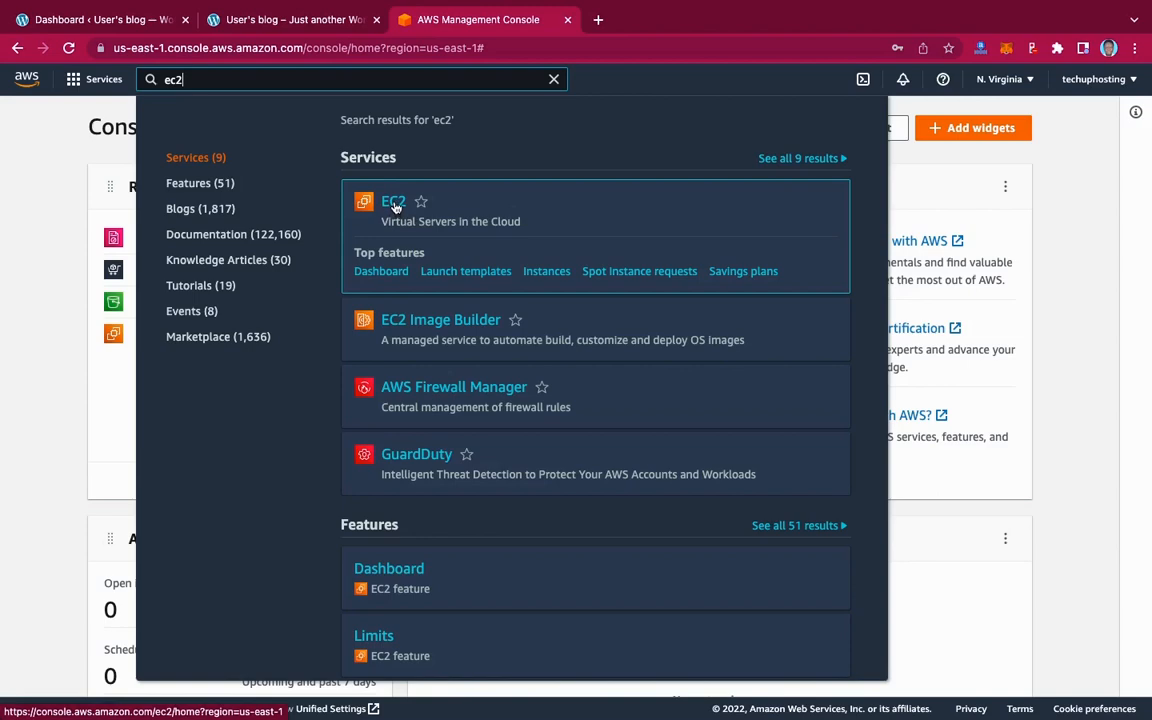
{"action": "left_click", "coordinate": [394, 204]}
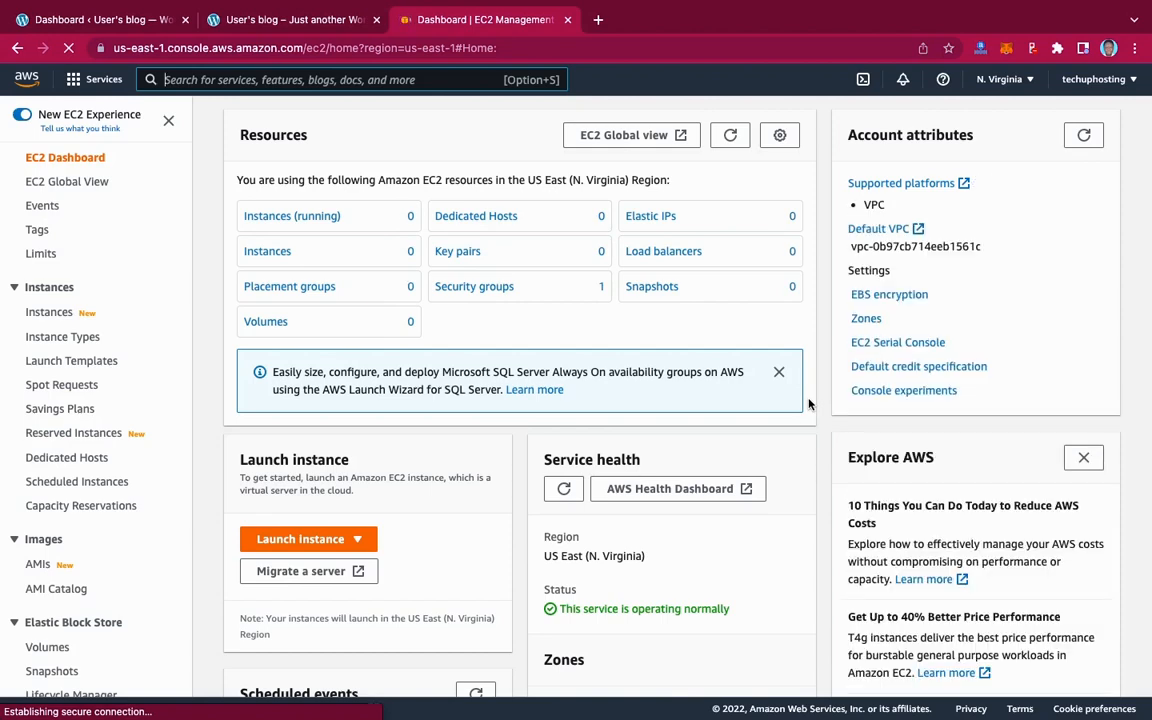
- Review the N. Virginia EC2 Dashboard and expand the Launch instance dropdown
{"action": "scroll", "coordinate": [809, 403], "scroll_direction": "down", "scroll_amount": 3}
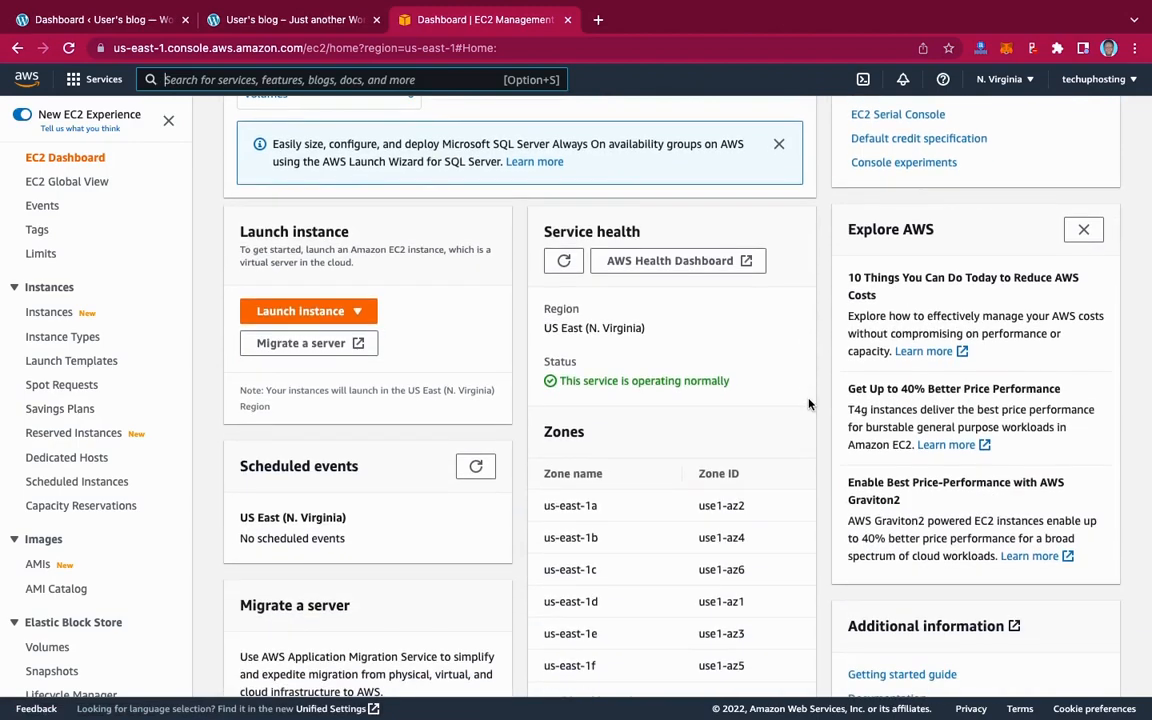
{"action": "scroll", "coordinate": [809, 403], "scroll_direction": "down", "scroll_amount": 1}
{"action": "scroll", "coordinate": [809, 403], "scroll_direction": "up", "scroll_amount": 3}
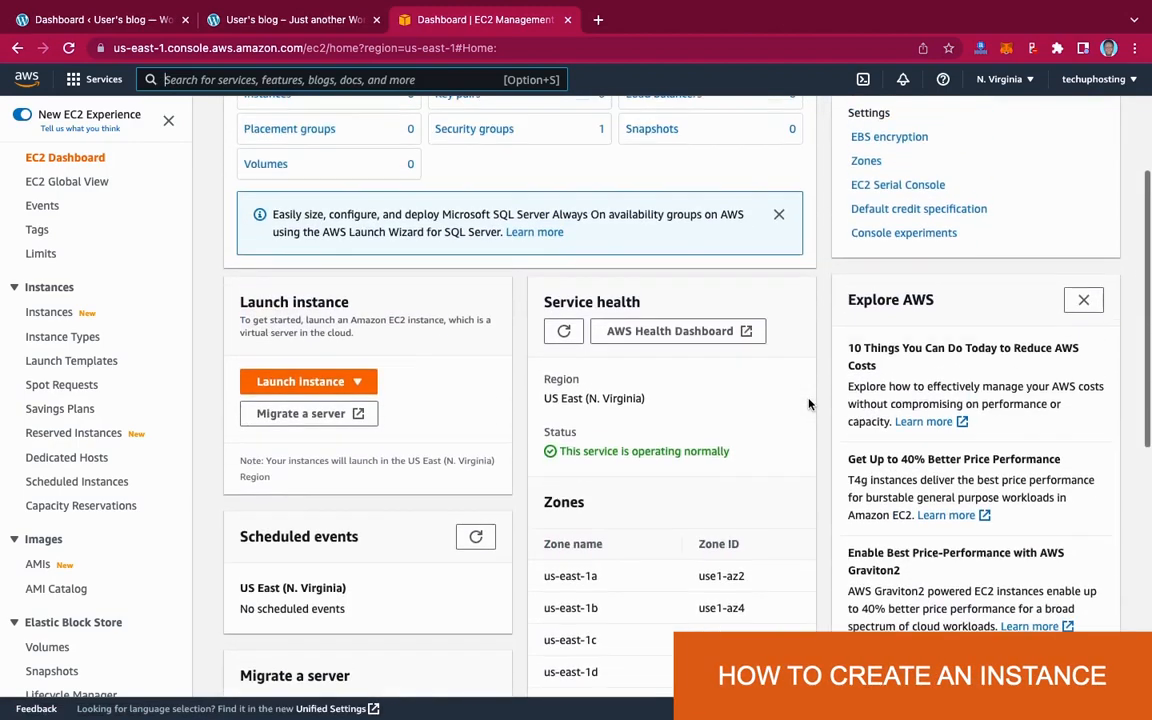
{"action": "scroll", "coordinate": [809, 403], "scroll_direction": "up", "scroll_amount": 3}
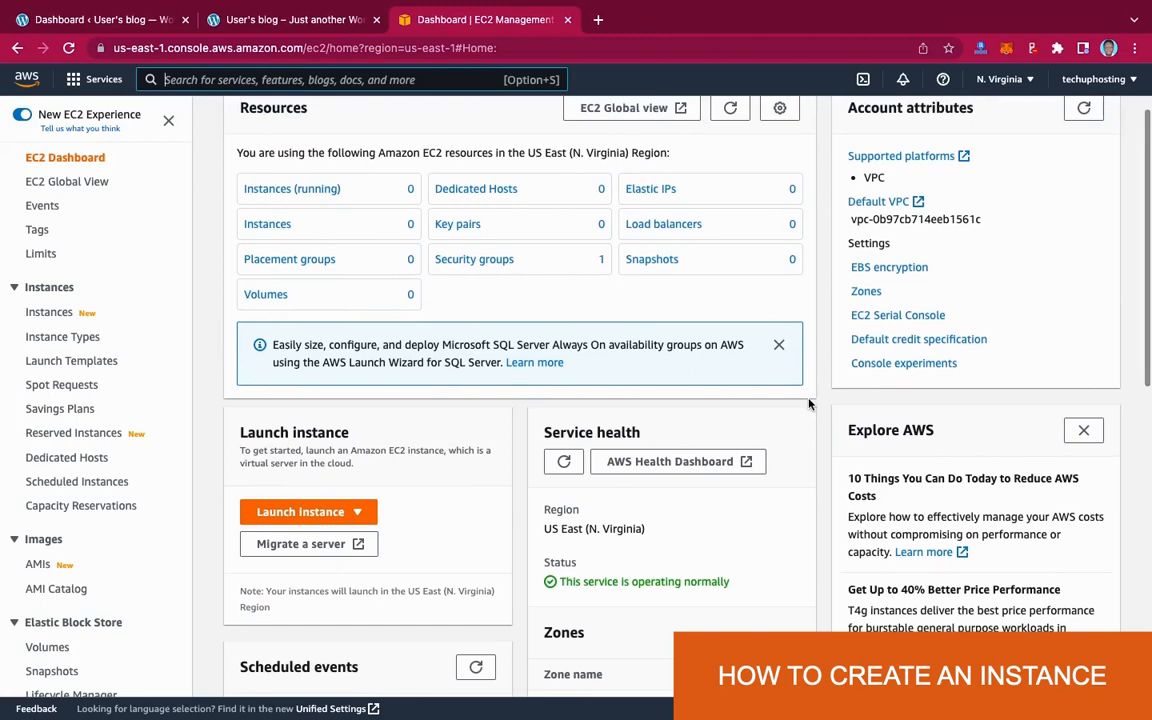
{"action": "scroll", "coordinate": [809, 403], "scroll_direction": "down", "scroll_amount": 1}
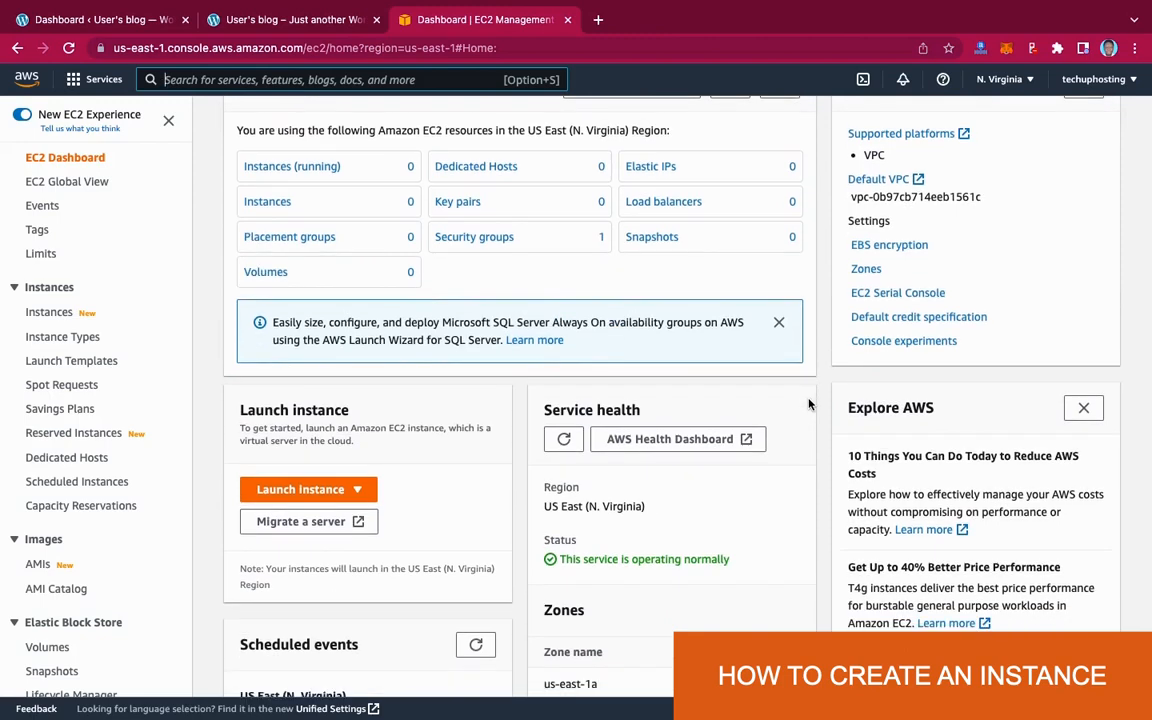
{"action": "scroll", "coordinate": [809, 403], "scroll_direction": "down", "scroll_amount": 3}
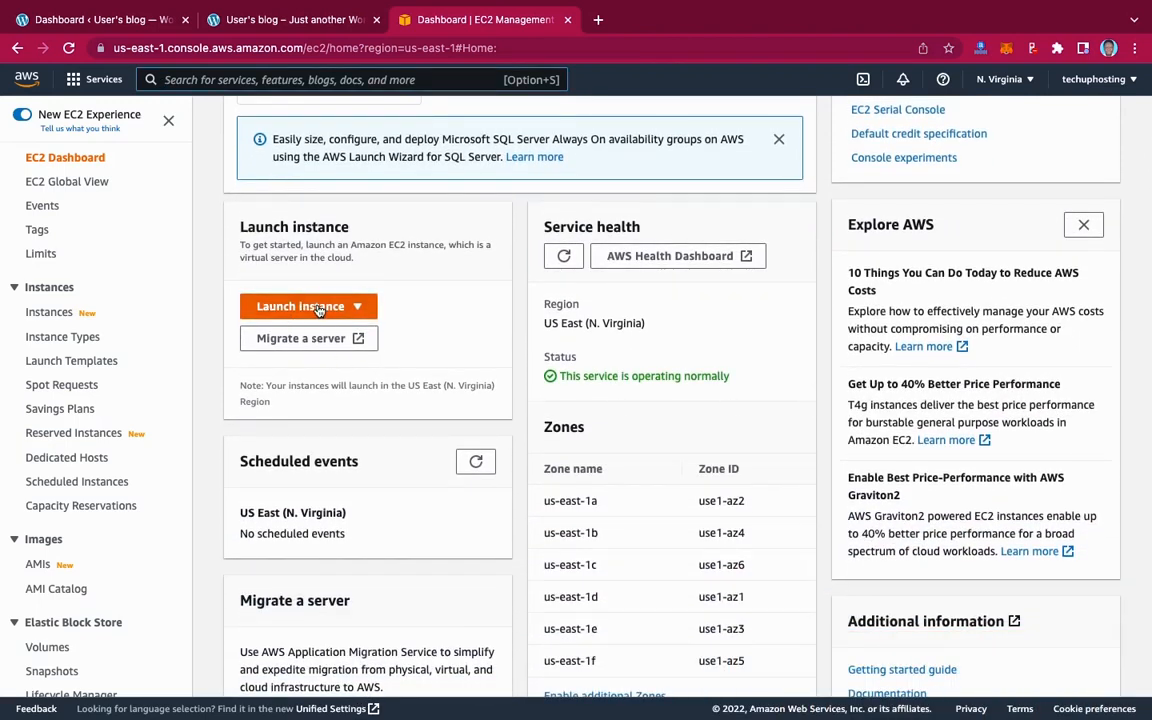
{"action": "left_click", "coordinate": [318, 310]}
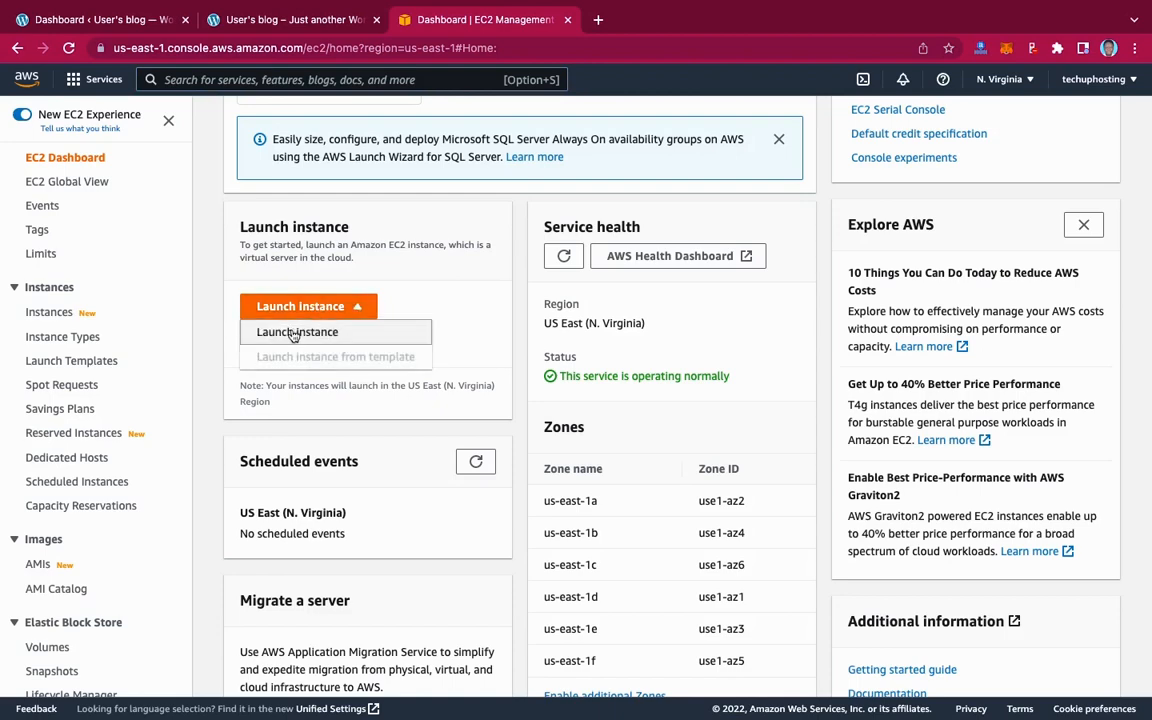
- Start a new instance launch and name the instance Techup
{"action": "left_click", "coordinate": [295, 333]}
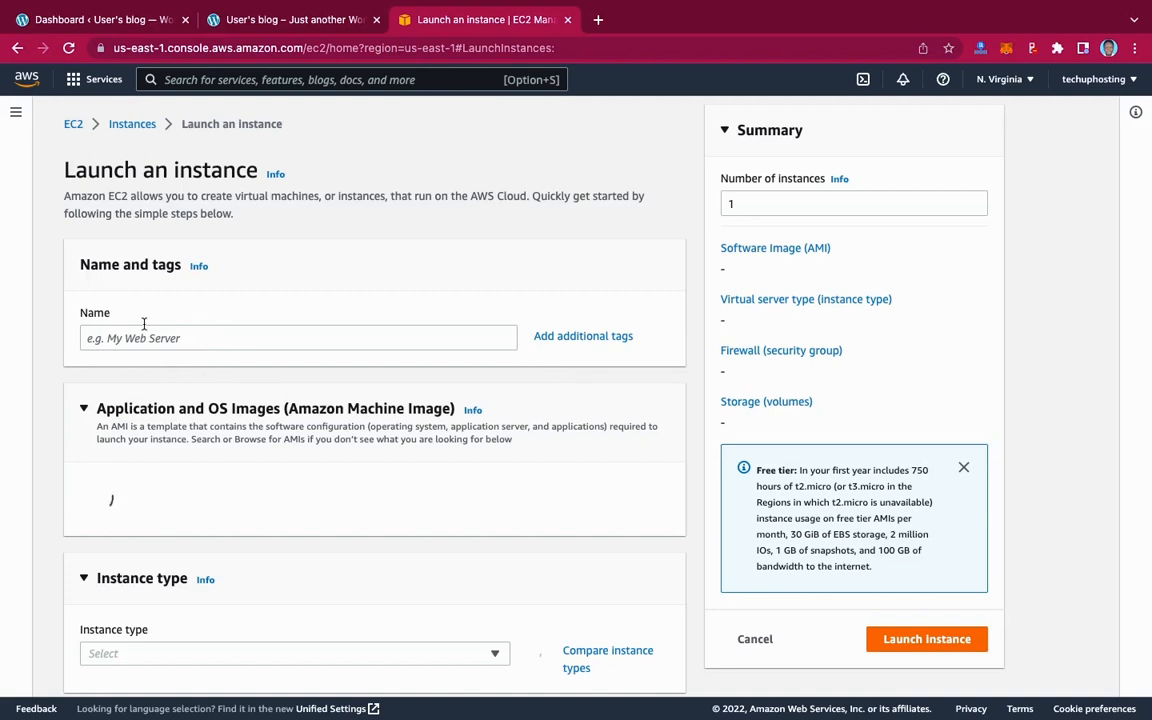
{"action": "left_click", "coordinate": [255, 348]}
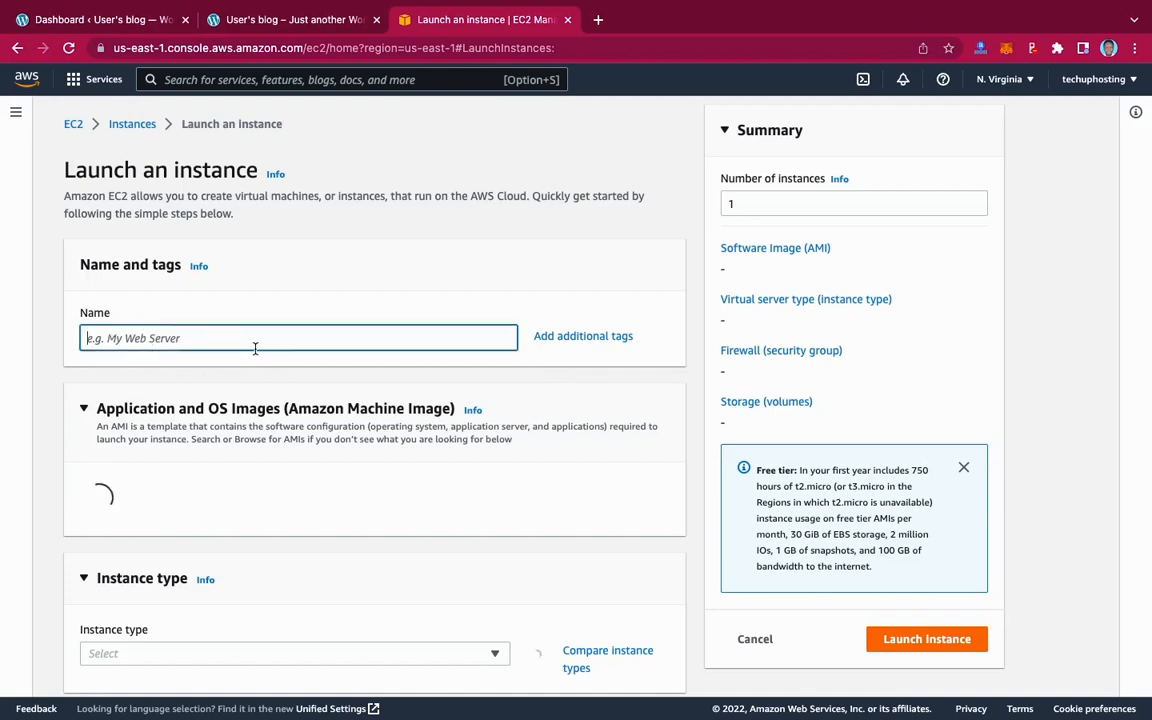
{"action": "scroll", "coordinate": [255, 348], "scroll_direction": "down", "scroll_amount": 5}
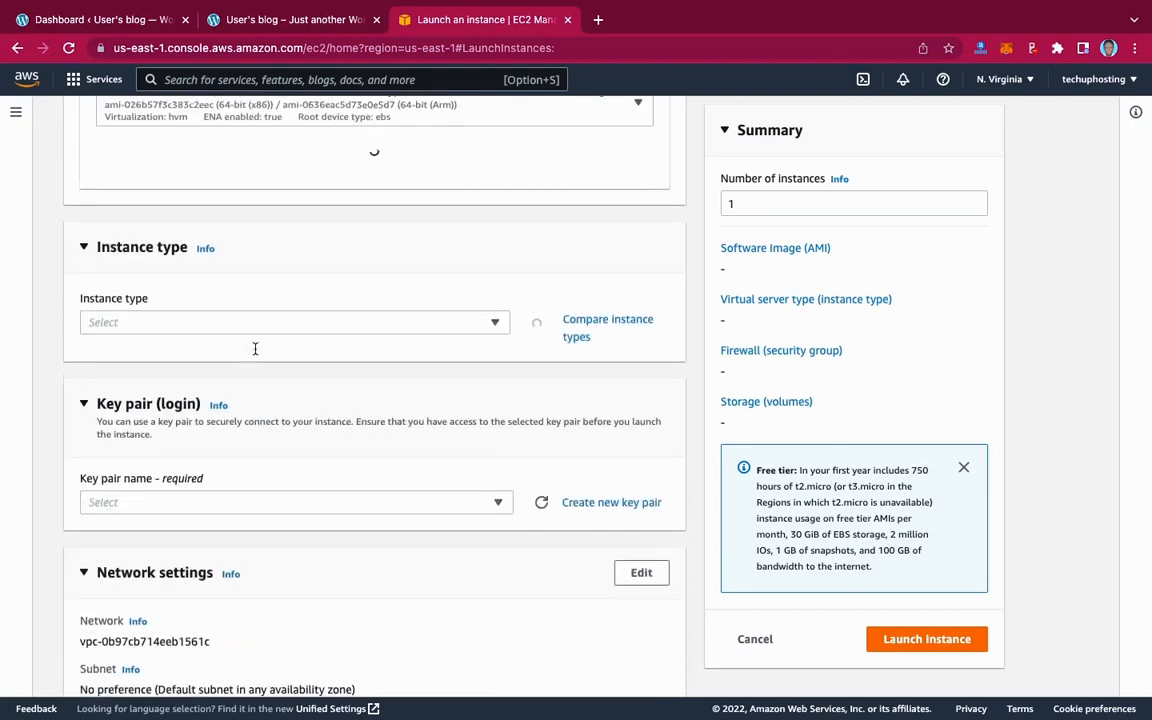
{"action": "scroll", "coordinate": [255, 352], "scroll_direction": "up", "scroll_amount": 5}
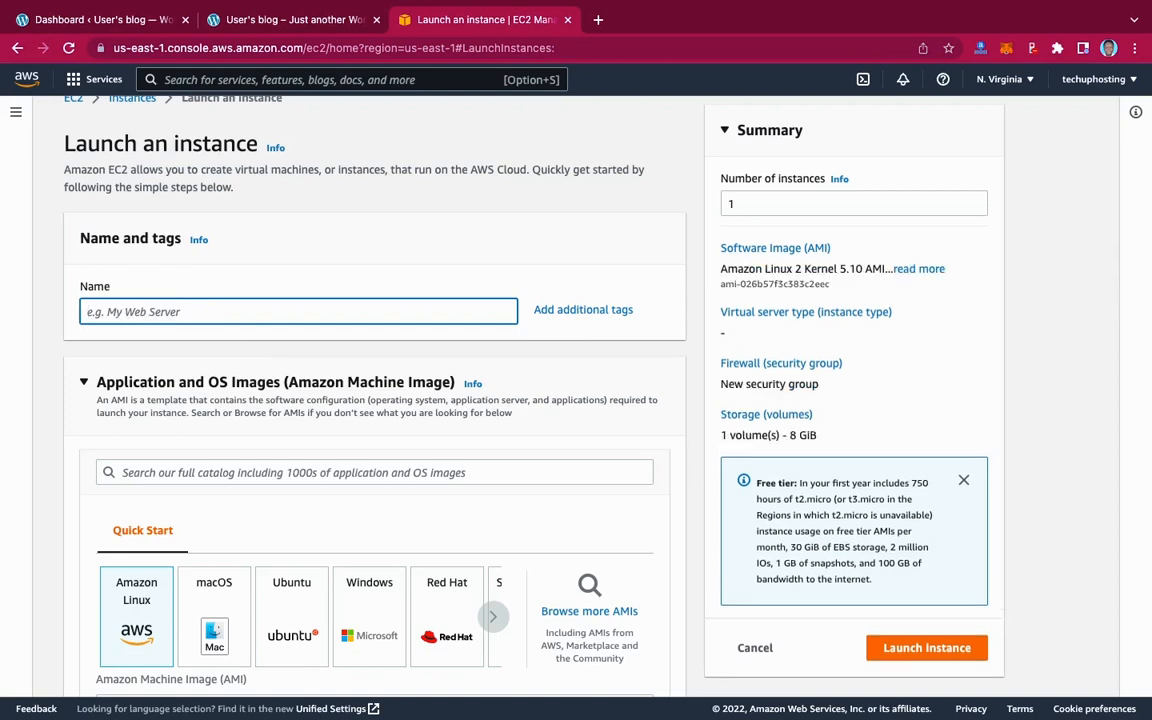
{"action": "type", "text": "Techup"}
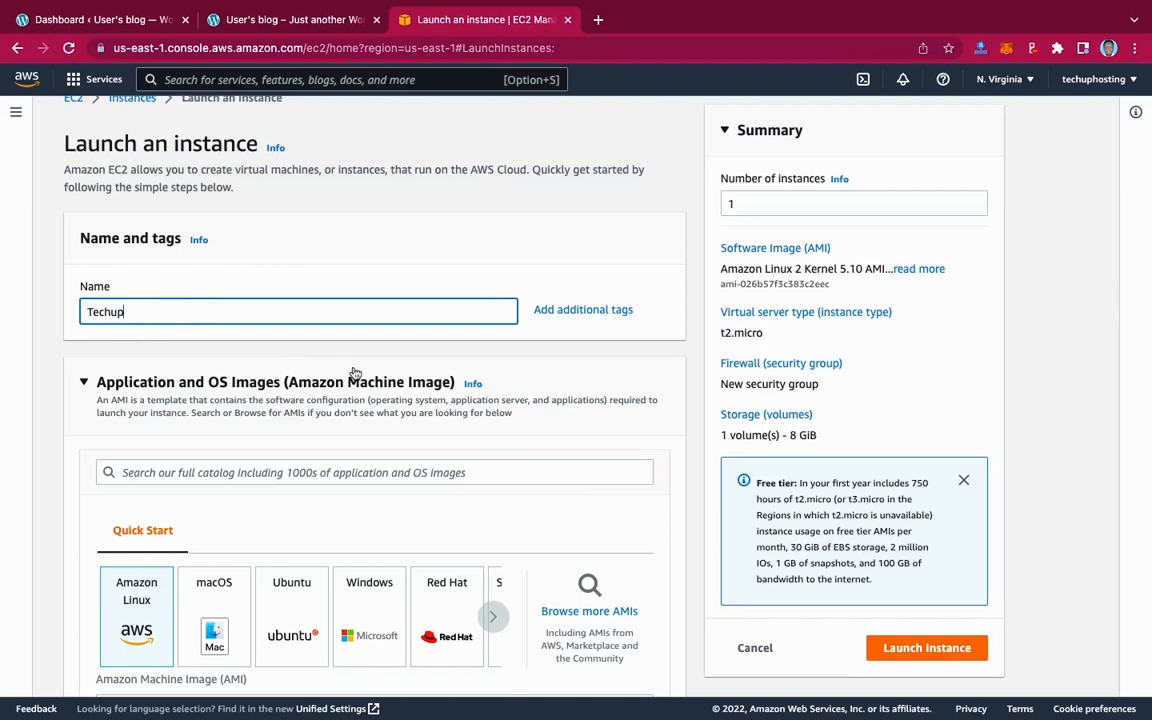
- Keep the Amazon Linux 2 Kernel 5.10 machine image
{"action": "scroll", "coordinate": [512, 378], "scroll_direction": "down", "scroll_amount": 3}
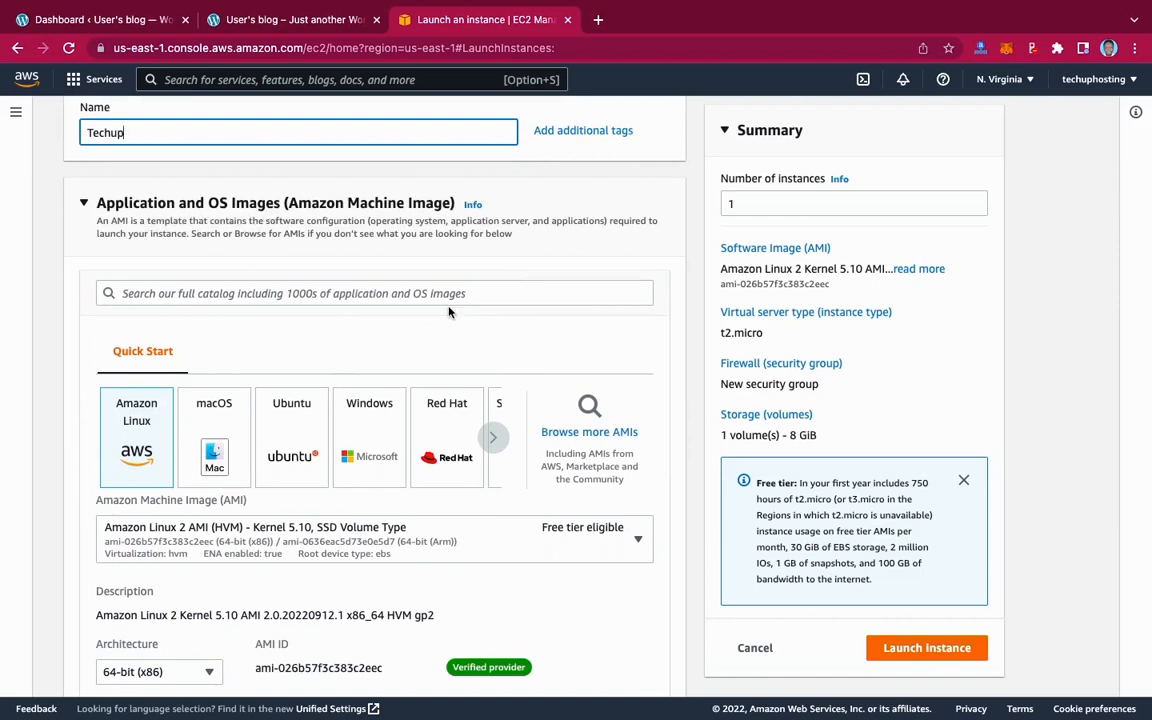
{"action": "scroll", "coordinate": [463, 350], "scroll_direction": "down", "scroll_amount": 2}
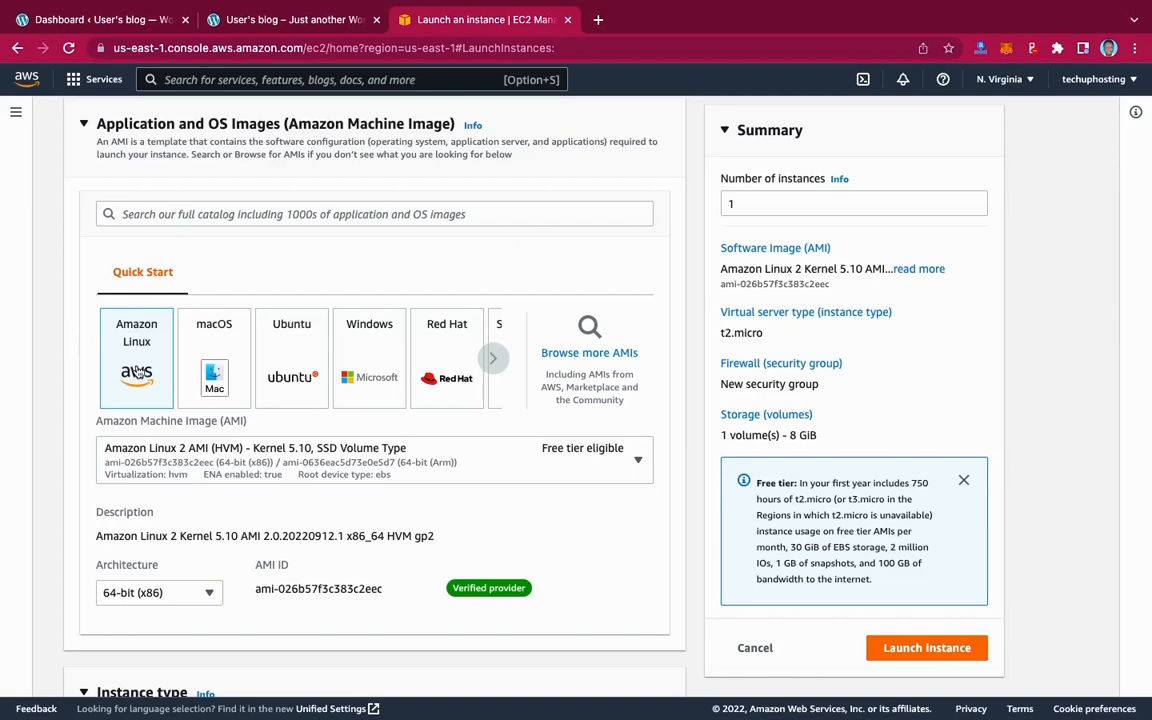
{"action": "scroll", "coordinate": [137, 372], "scroll_direction": "down", "scroll_amount": 4}
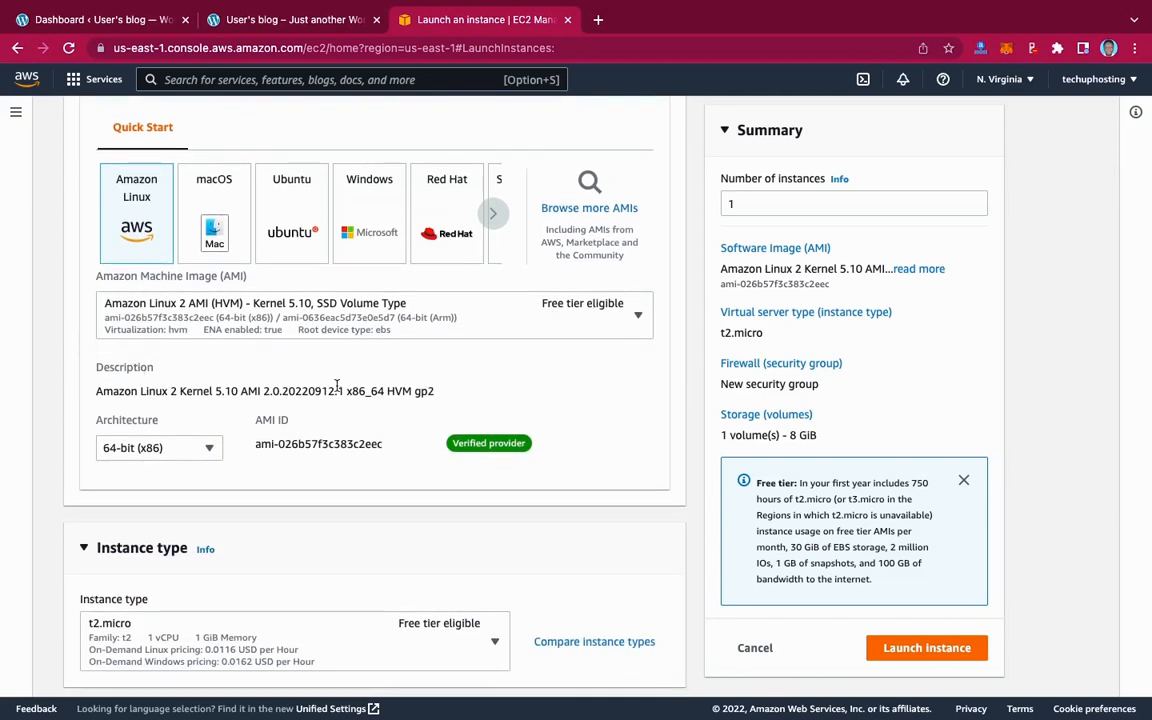
{"action": "scroll", "coordinate": [337, 386], "scroll_direction": "down", "scroll_amount": 1}
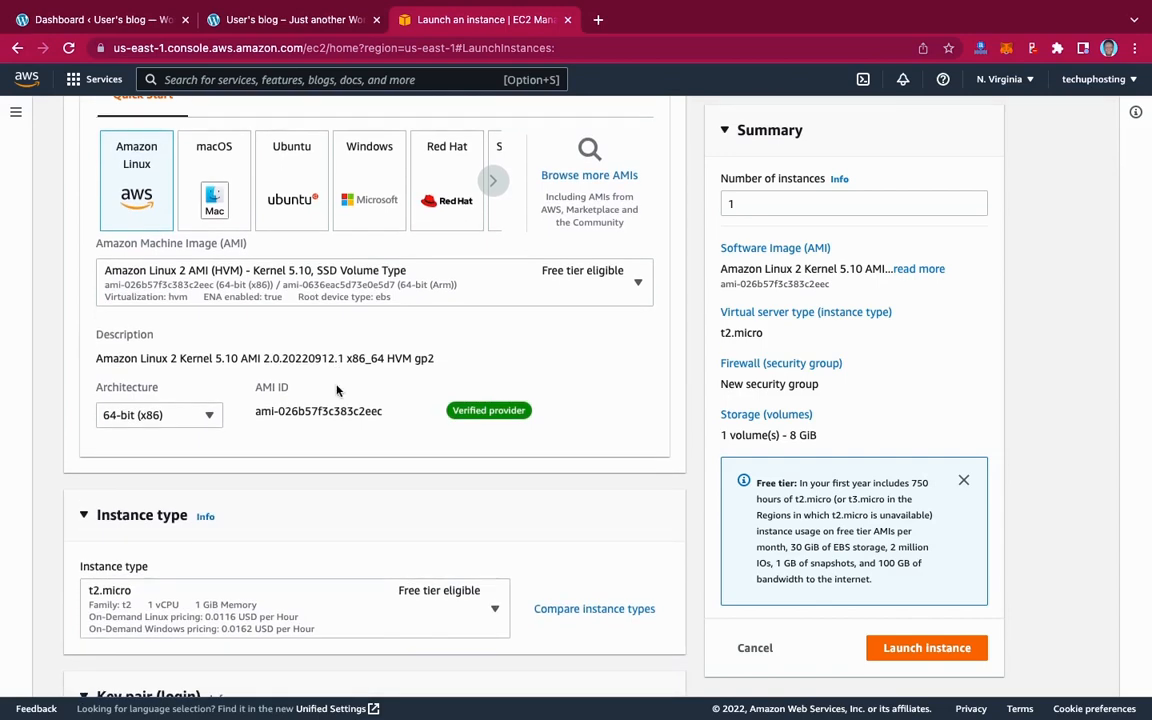
{"action": "left_click", "coordinate": [637, 284]}
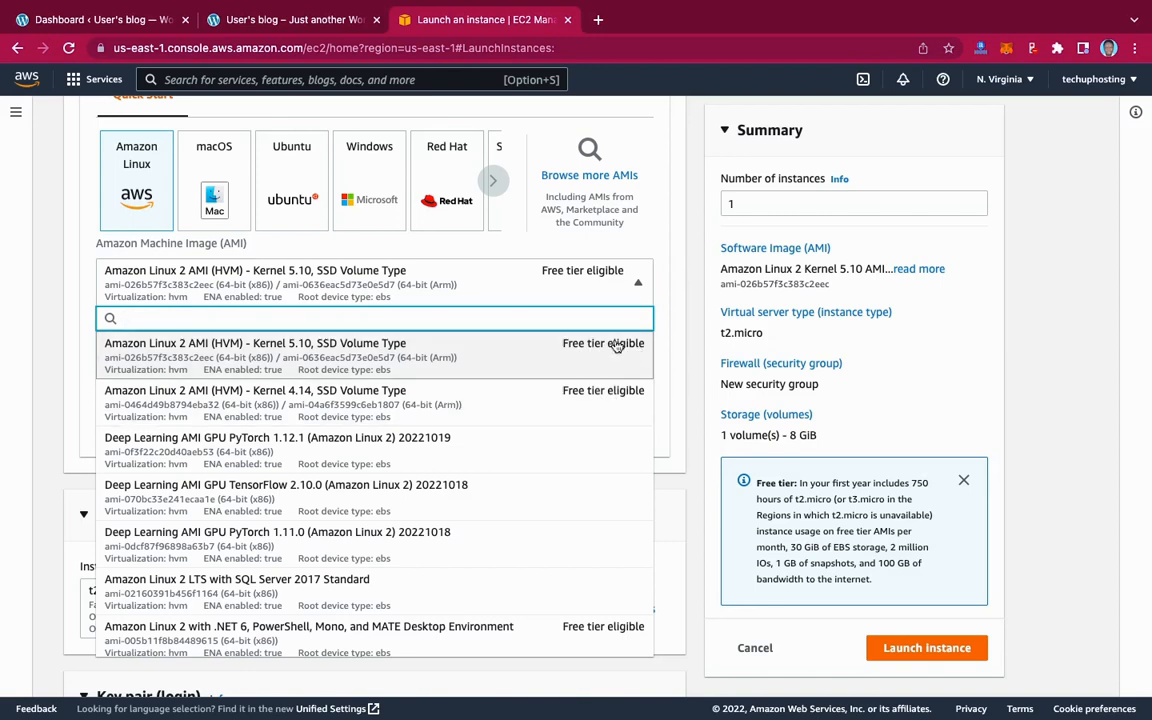
{"action": "left_click", "coordinate": [638, 286]}
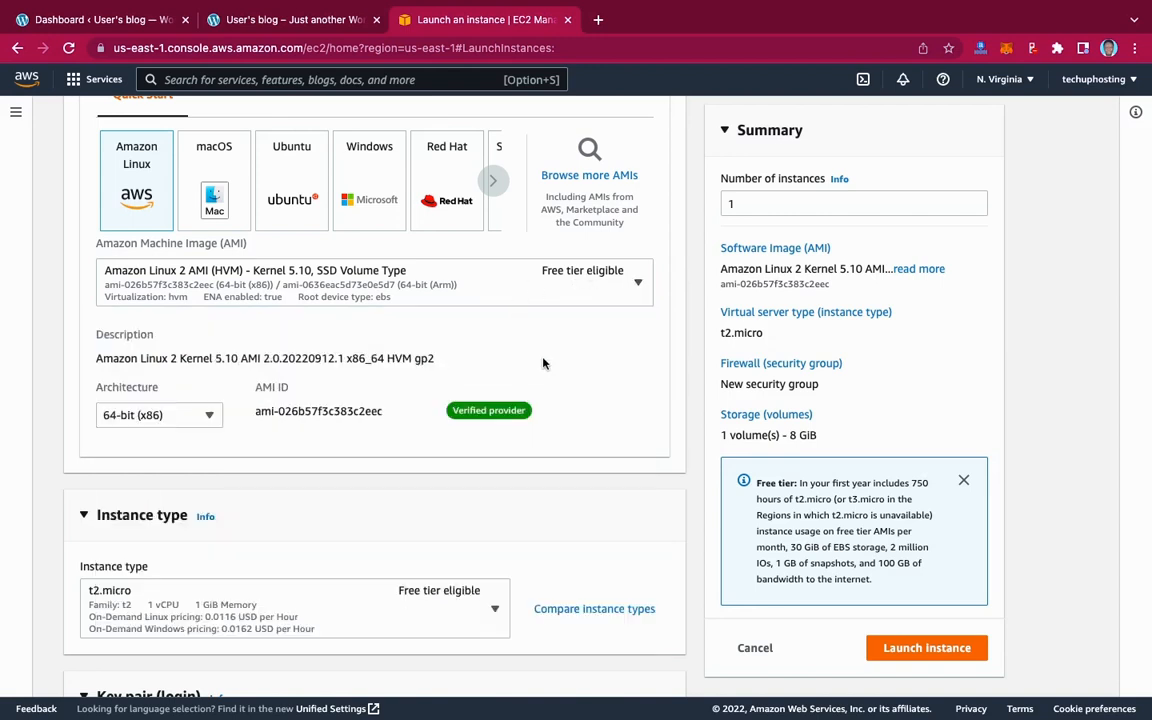
- Check the available key pairs and close the list without choosing one
{"action": "scroll", "coordinate": [543, 363], "scroll_direction": "down", "scroll_amount": 5}
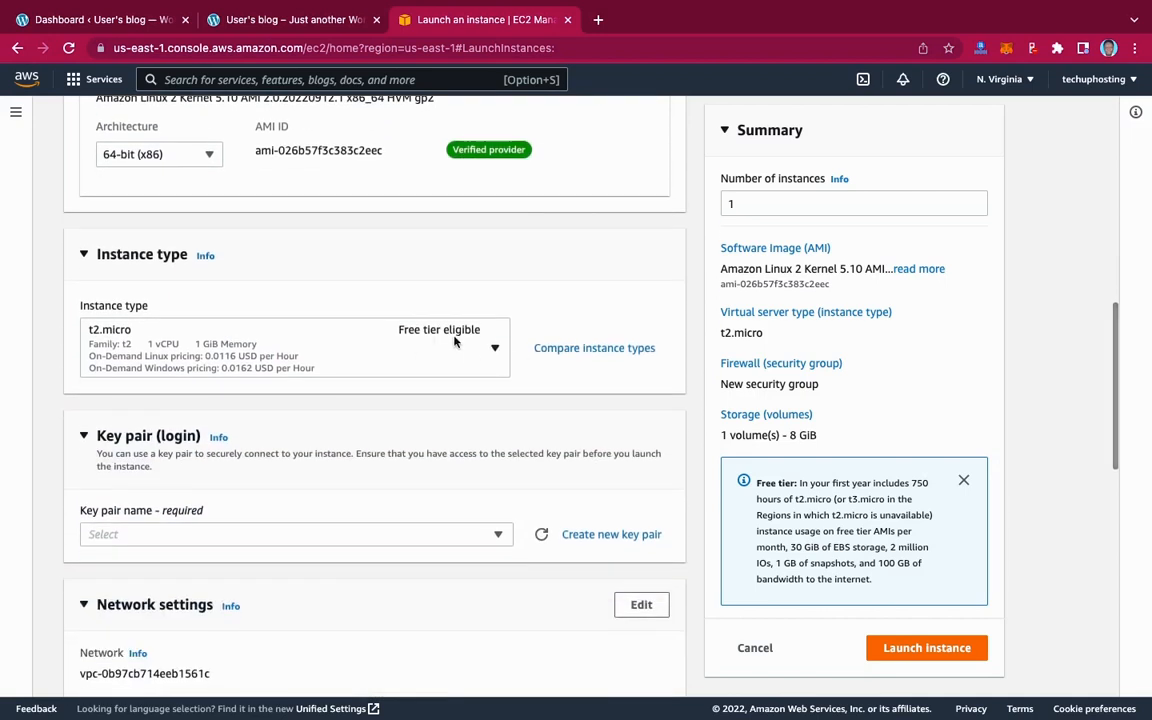
{"action": "scroll", "coordinate": [517, 381], "scroll_direction": "down", "scroll_amount": 3}
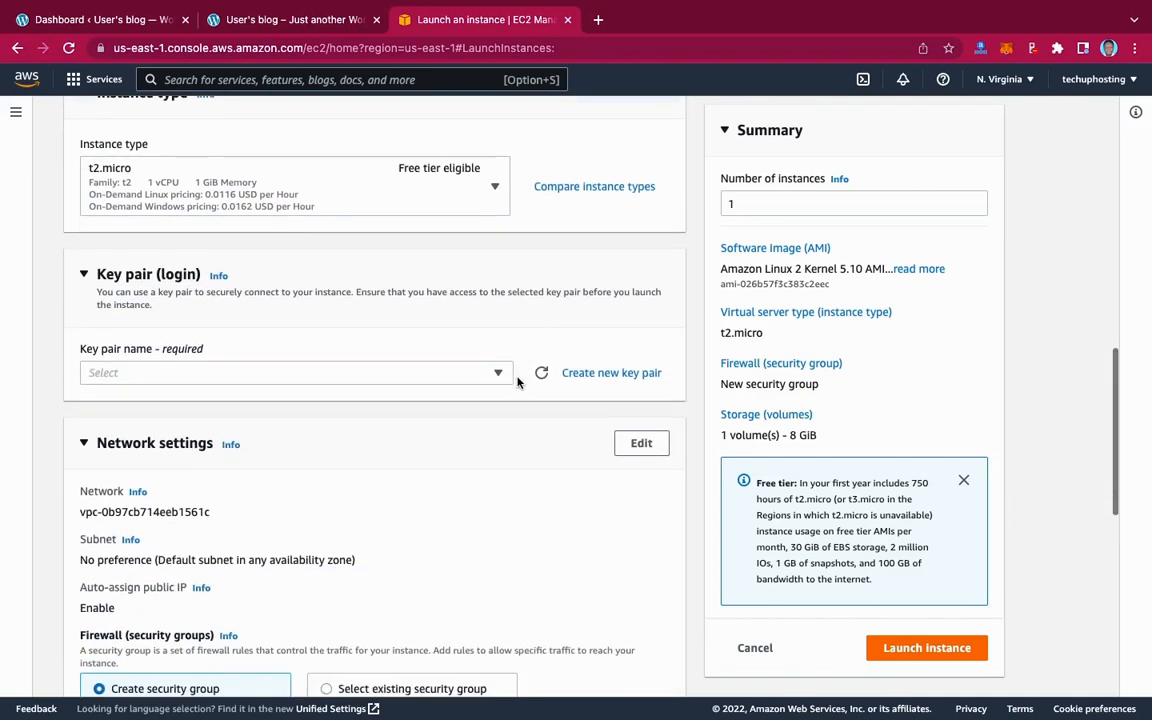
{"action": "scroll", "coordinate": [517, 381], "scroll_direction": "down", "scroll_amount": 1}
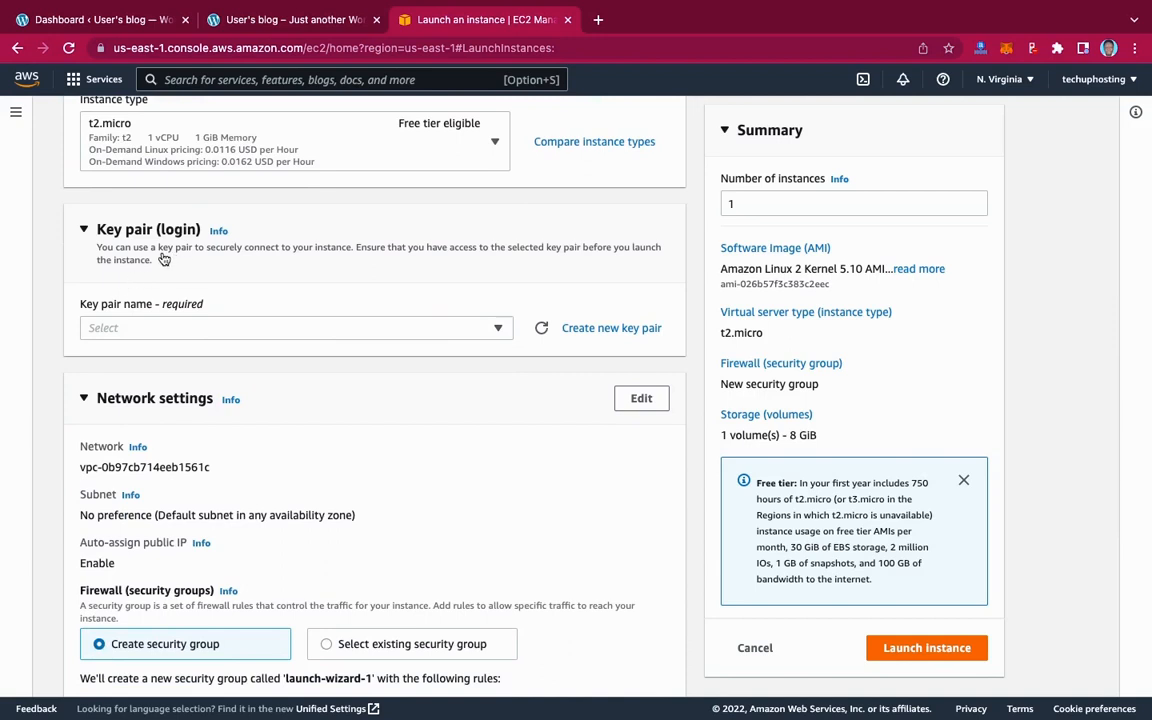
{"action": "left_click", "coordinate": [496, 329]}
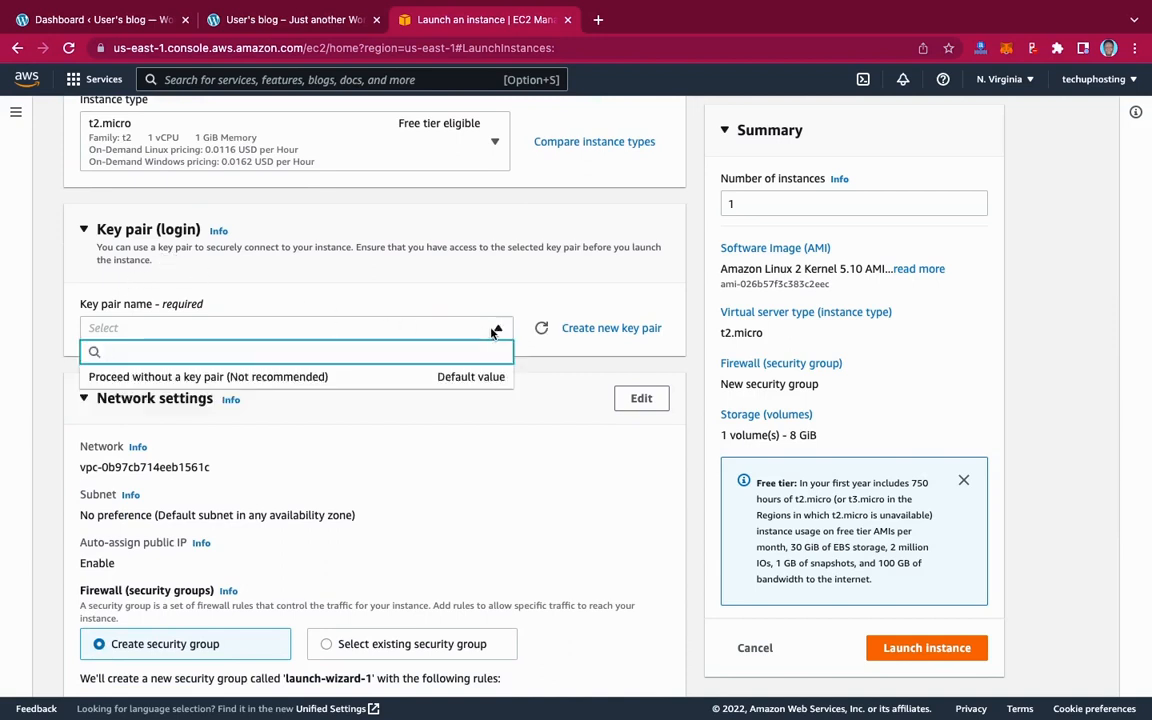
{"action": "left_click", "coordinate": [292, 295]}
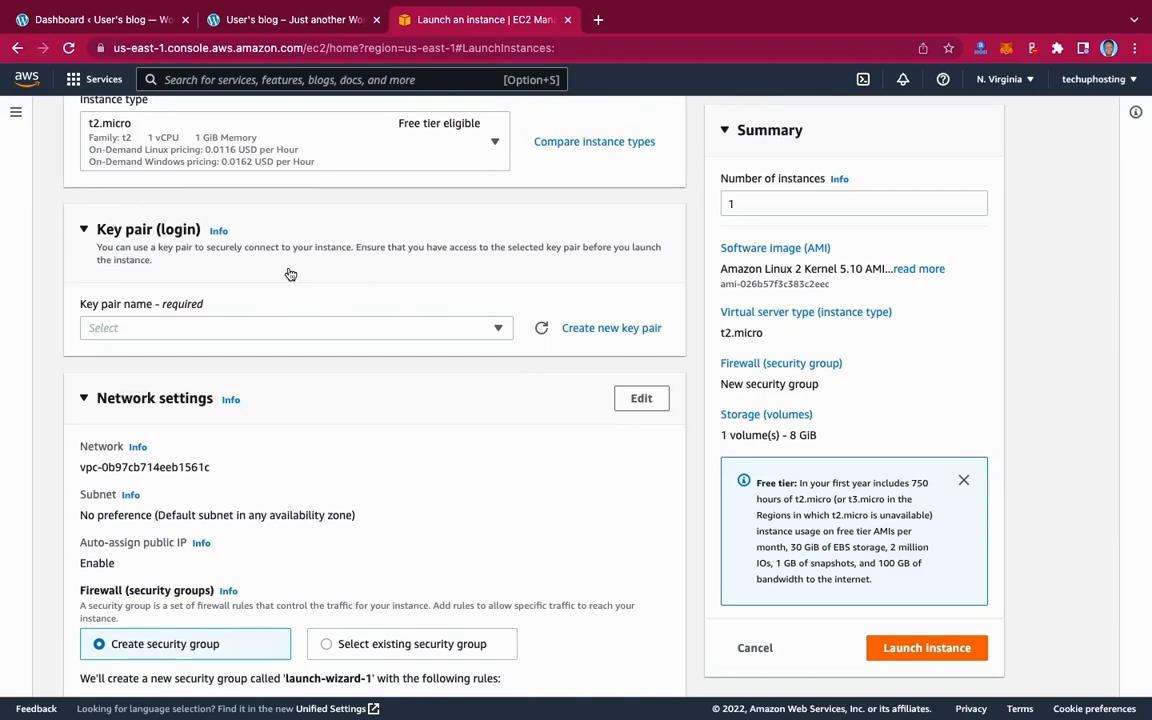
- Create the RSA key pair techupkeypair, downloading techupkeypair.pem
{"action": "left_click", "coordinate": [609, 329]}
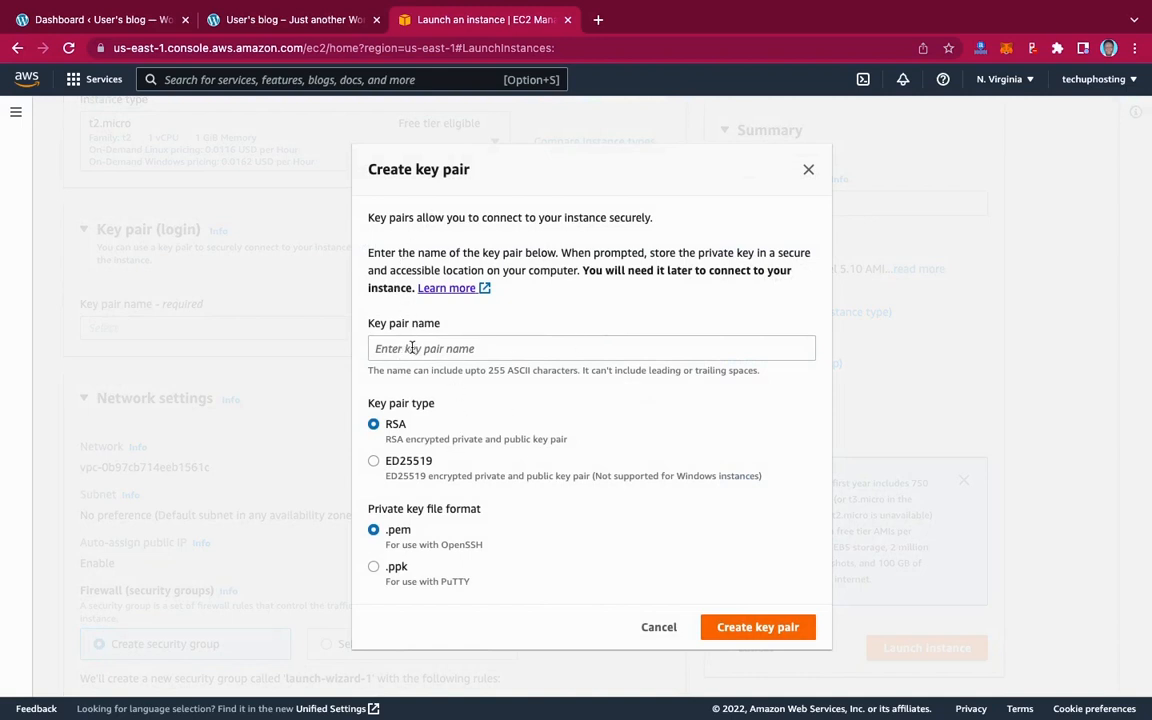
{"action": "left_click", "coordinate": [412, 348]}
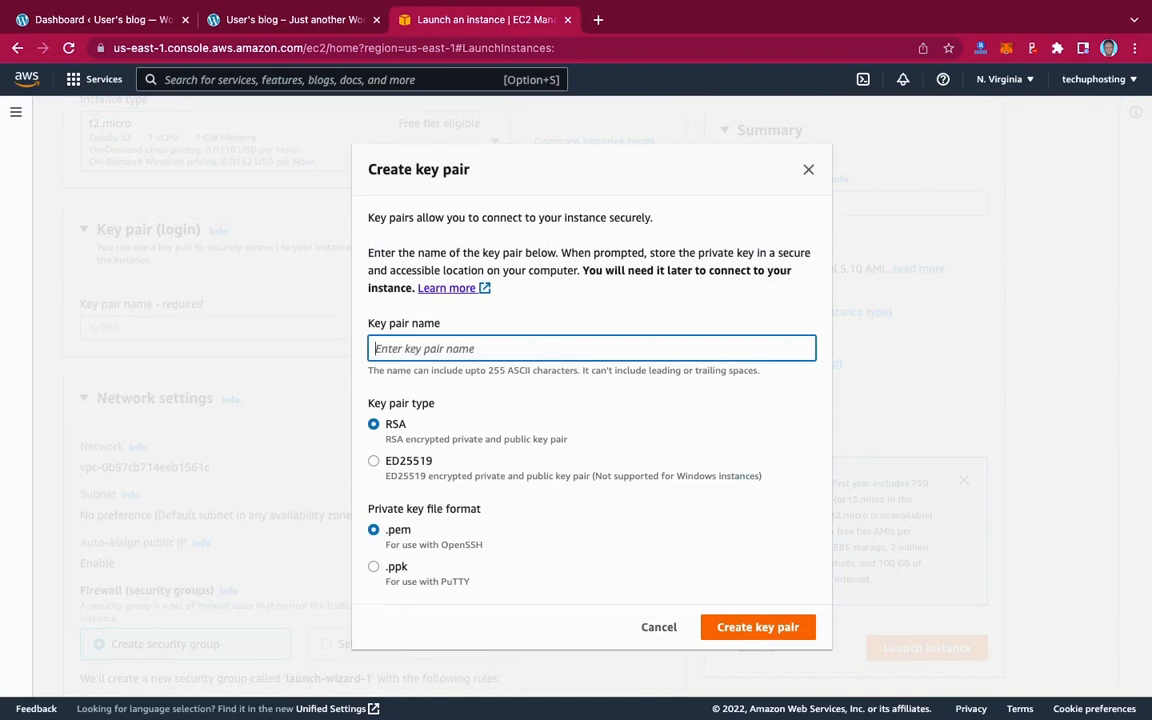
{"action": "type", "text": "techup"}
{"action": "type", "text": "key"}
{"action": "key", "text": "BackSpace"}
{"action": "key", "text": "BackSpace"}
{"action": "key", "text": "BackSpace"}
{"action": "key", "text": "BackSpace"}
{"action": "key", "text": "BackSpace"}
{"action": "type", "text": "keypair"}
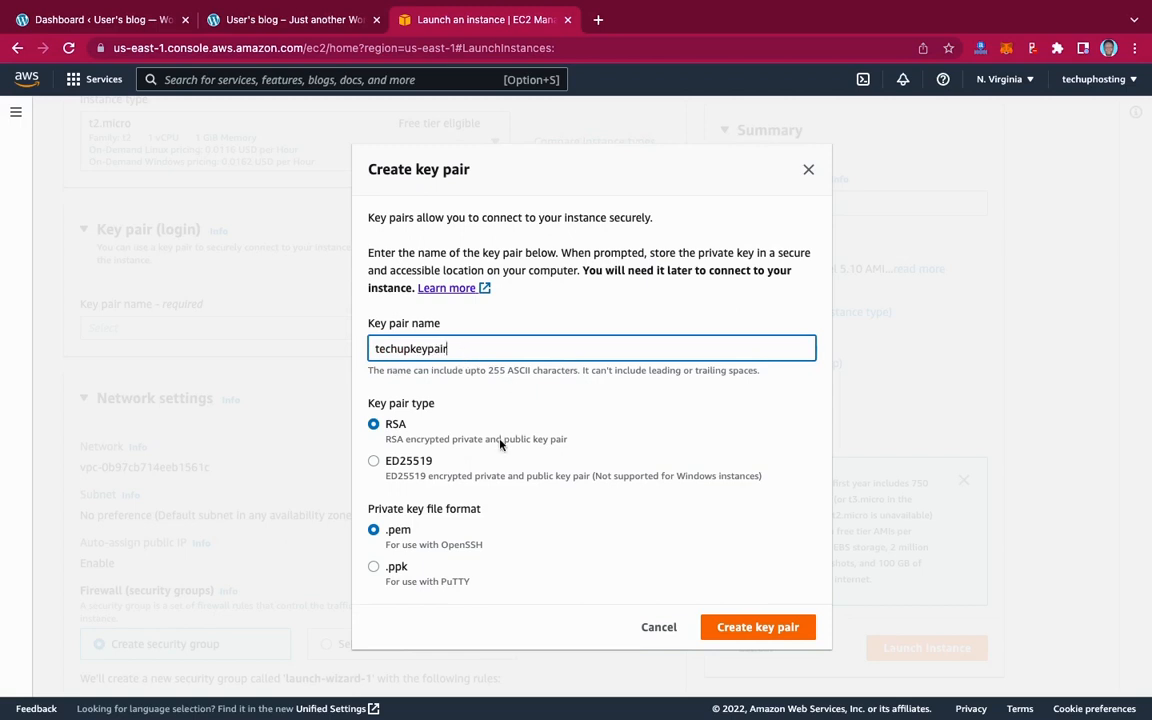
{"action": "scroll", "coordinate": [502, 444], "scroll_direction": "down", "scroll_amount": 1}
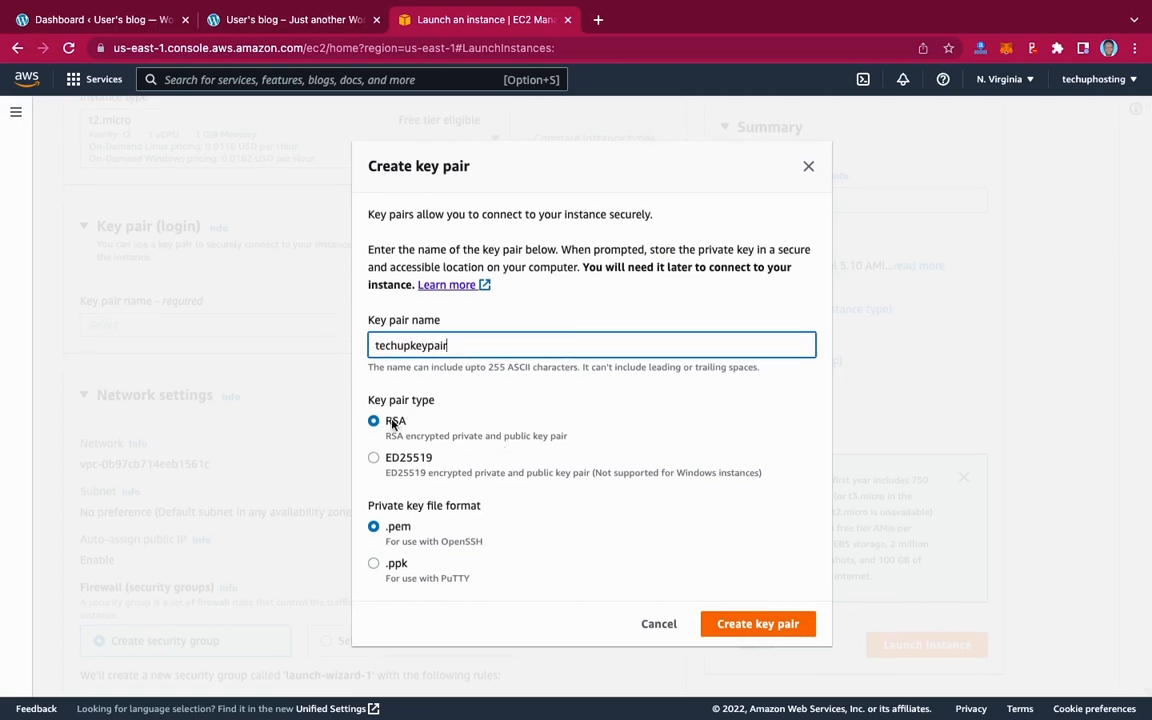
{"action": "left_click", "coordinate": [753, 626]}
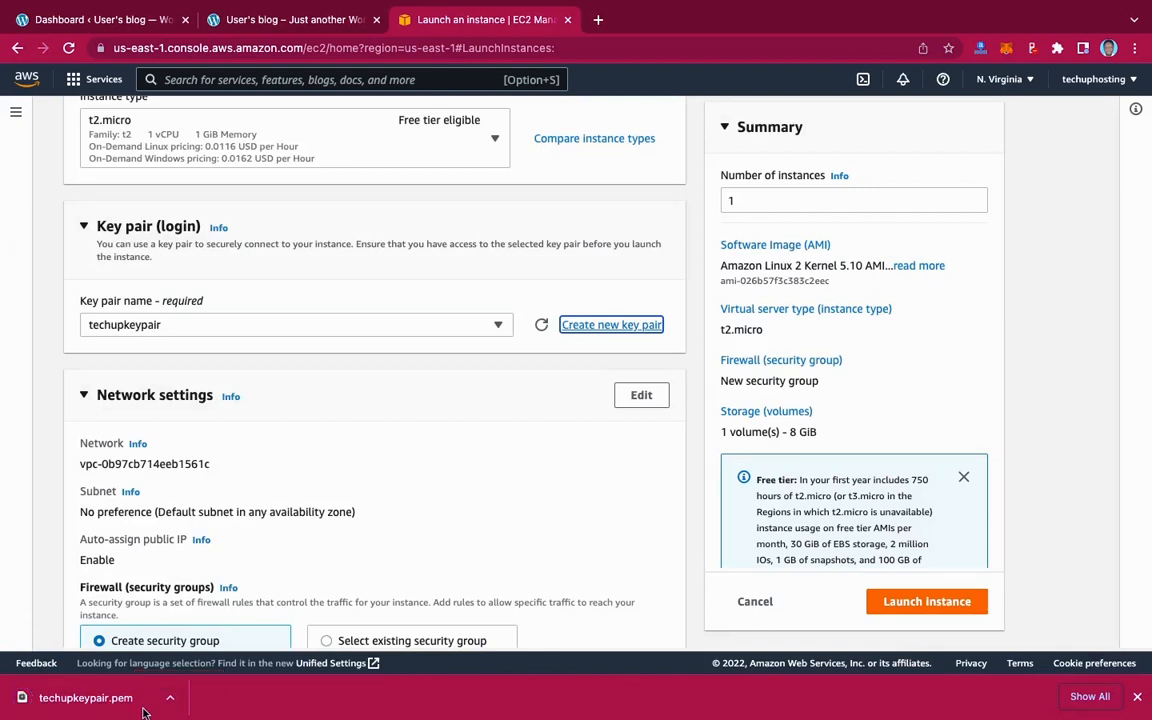
- Allow HTTPS and HTTP traffic from the internet in Network settings
{"action": "scroll", "coordinate": [583, 525], "scroll_direction": "down", "scroll_amount": 5}
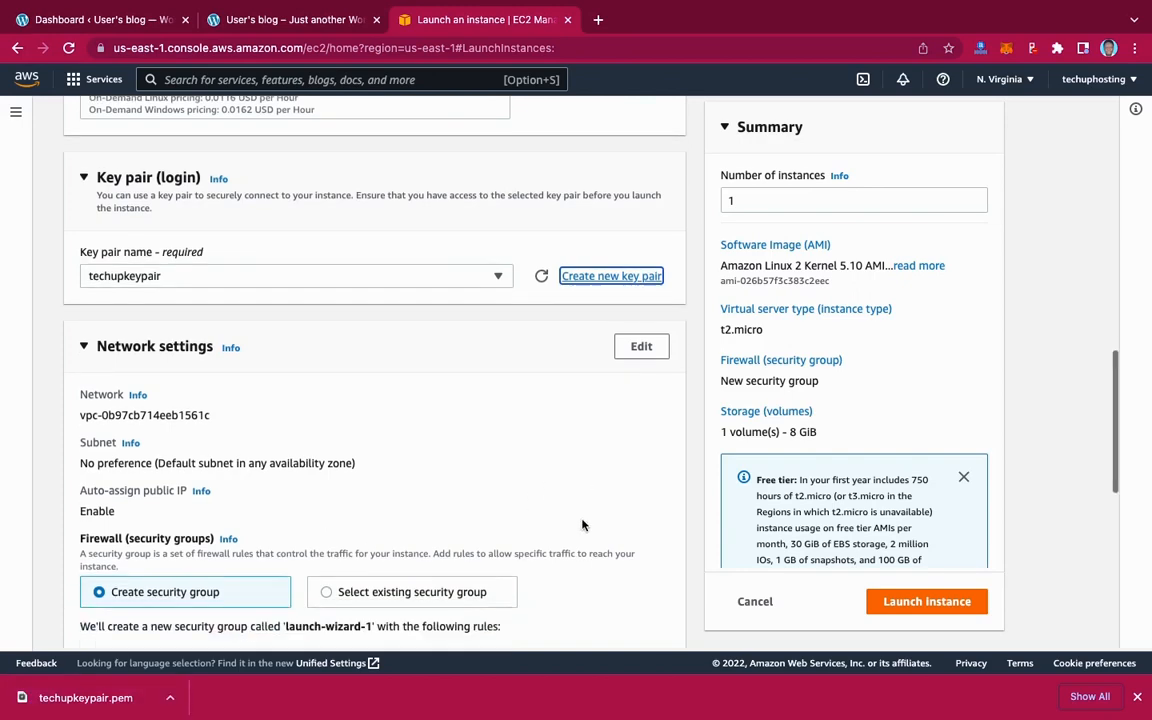
{"action": "scroll", "coordinate": [583, 525], "scroll_direction": "down", "scroll_amount": 2}
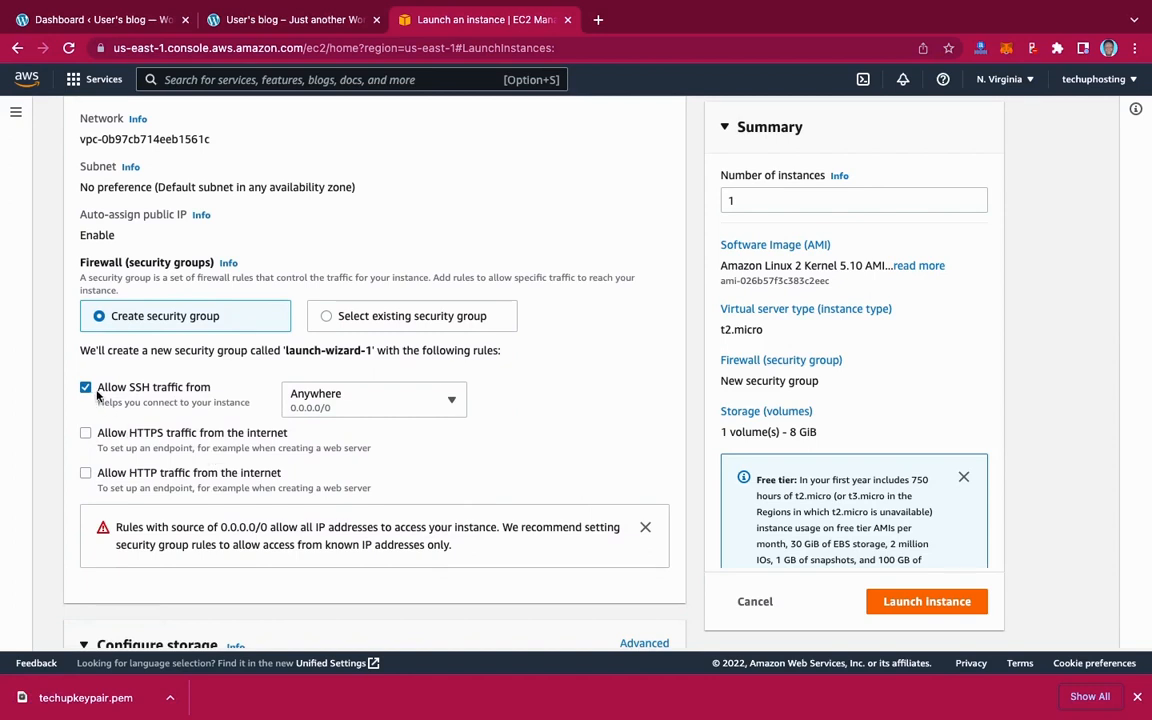
{"action": "left_click", "coordinate": [85, 433]}
{"action": "left_click", "coordinate": [85, 474]}
- Launch the configured Techup instance
{"action": "scroll", "coordinate": [581, 432], "scroll_direction": "down", "scroll_amount": 3}
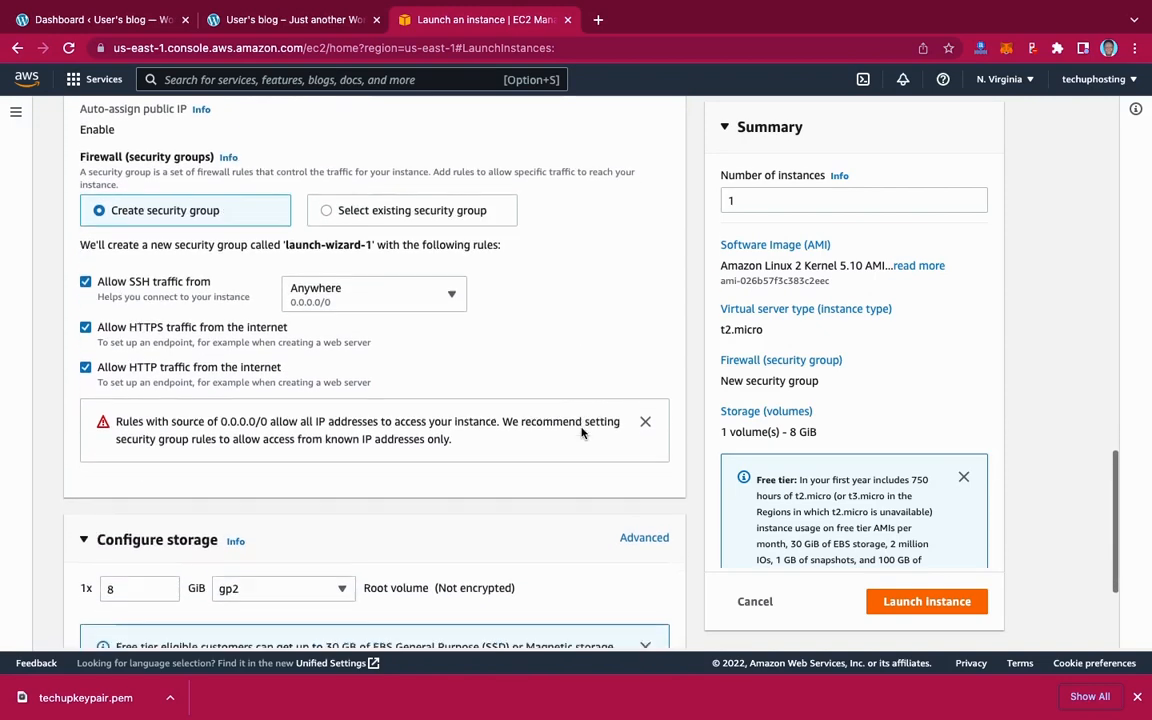
{"action": "scroll", "coordinate": [581, 432], "scroll_direction": "down", "scroll_amount": 3}
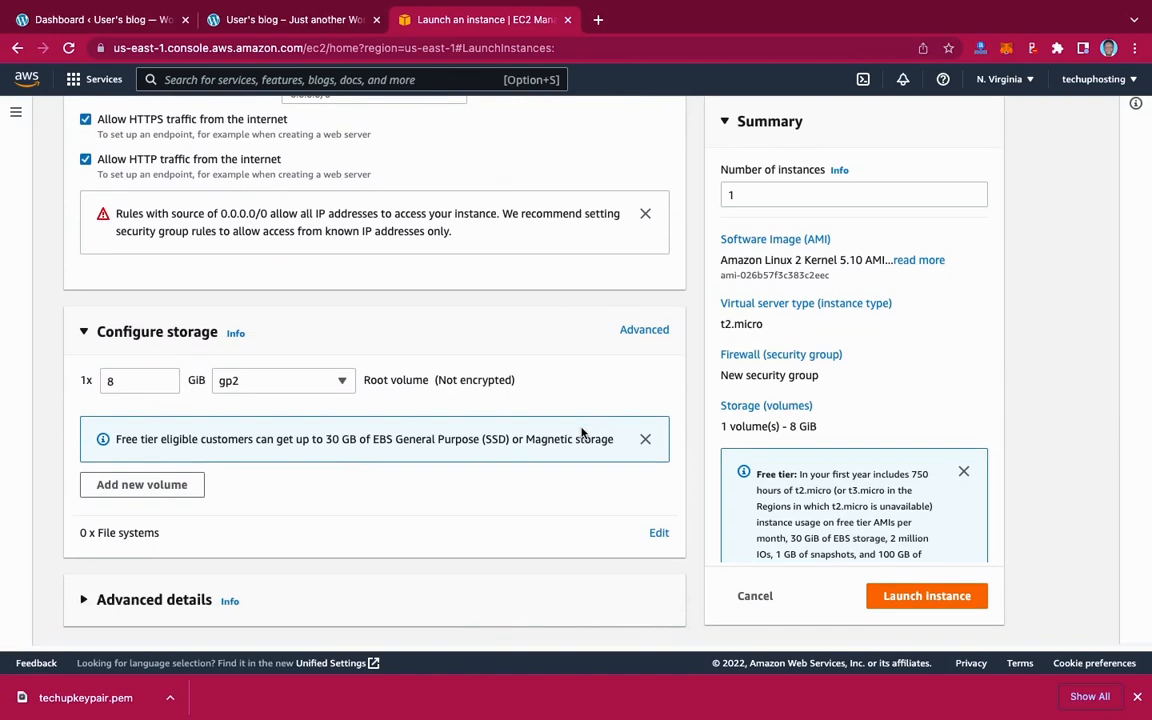
{"action": "scroll", "coordinate": [581, 432], "scroll_direction": "up", "scroll_amount": 9}
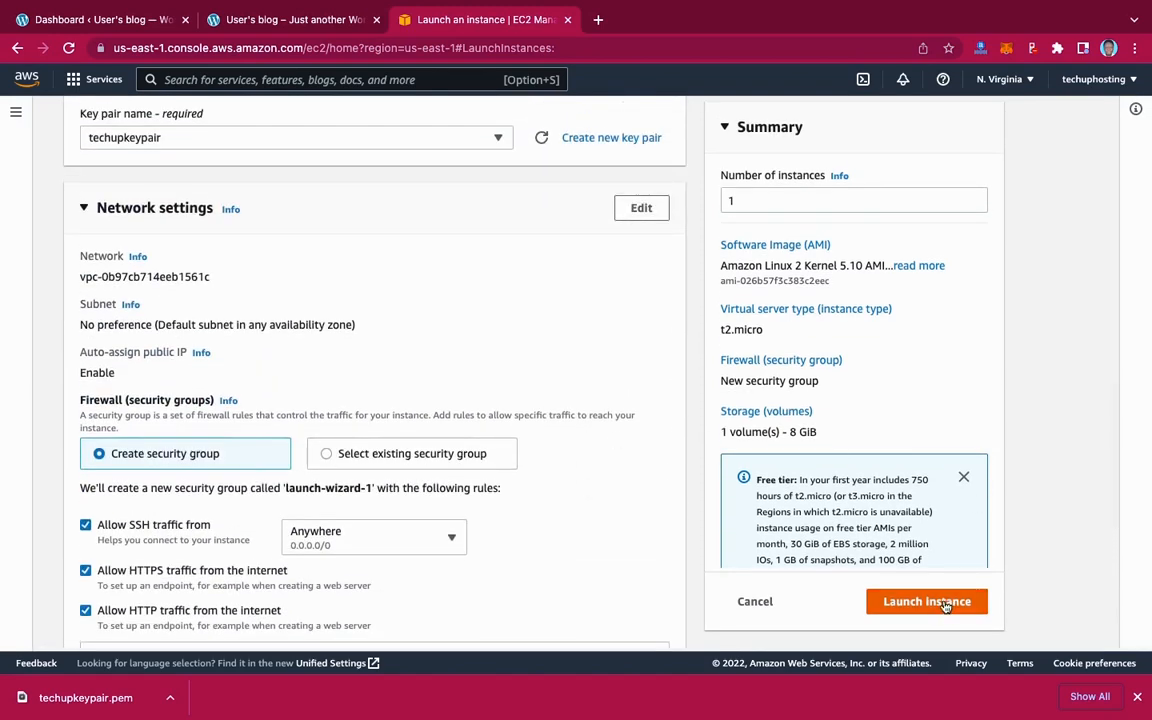
{"action": "left_click", "coordinate": [945, 604]}
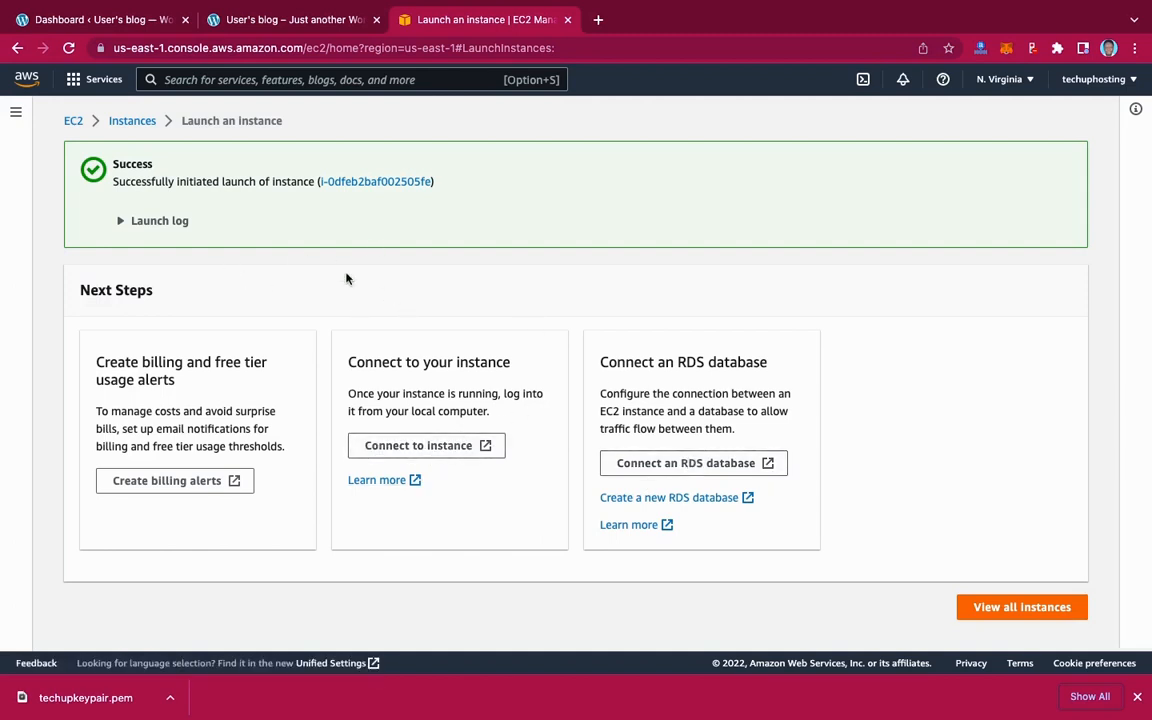
- Go to the Instances list showing Techup t2.micro running in us-east-1a
{"action": "left_click", "coordinate": [131, 122]}
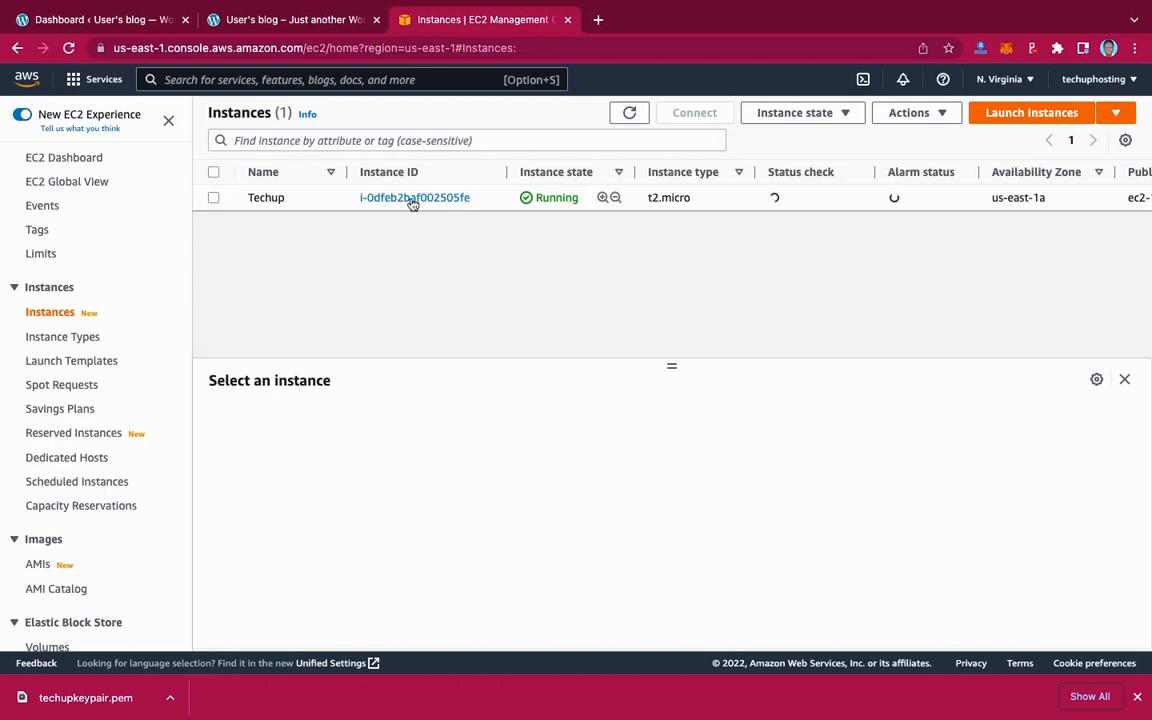
{"action": "left_click", "coordinate": [213, 198]}
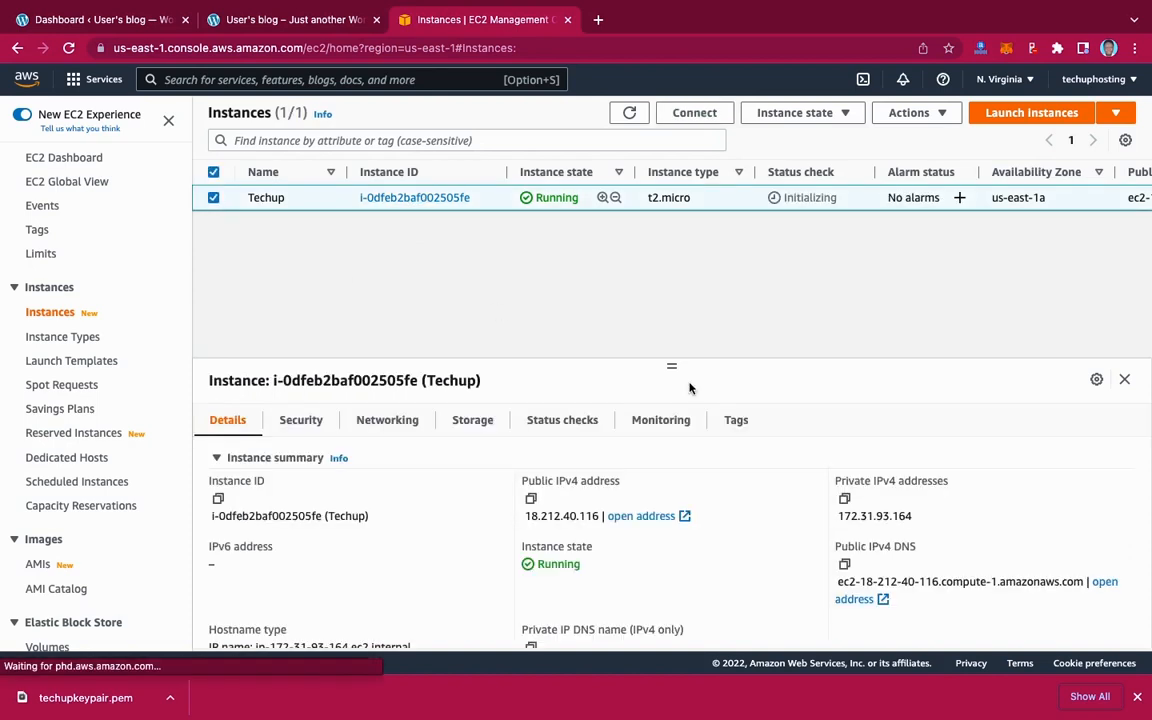
{"action": "scroll", "coordinate": [743, 489], "scroll_direction": "down", "scroll_amount": 3}
{"action": "scroll", "coordinate": [743, 489], "scroll_direction": "up", "scroll_amount": 3}
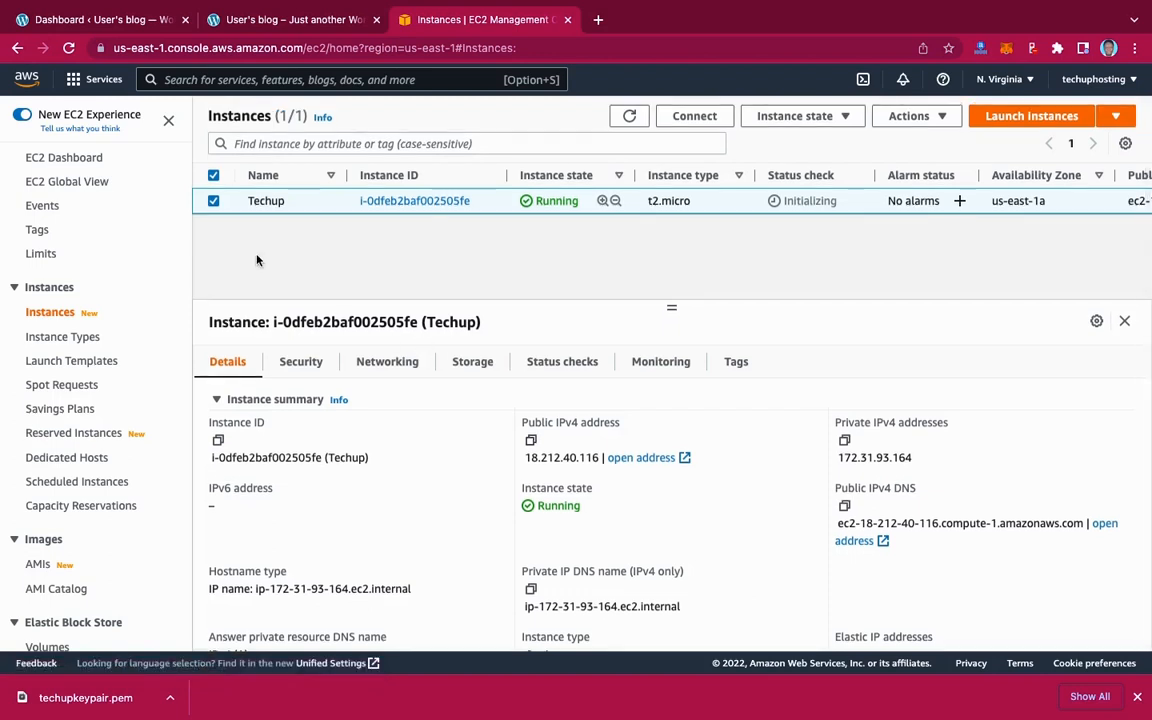
{"action": "left_click", "coordinate": [213, 201]}
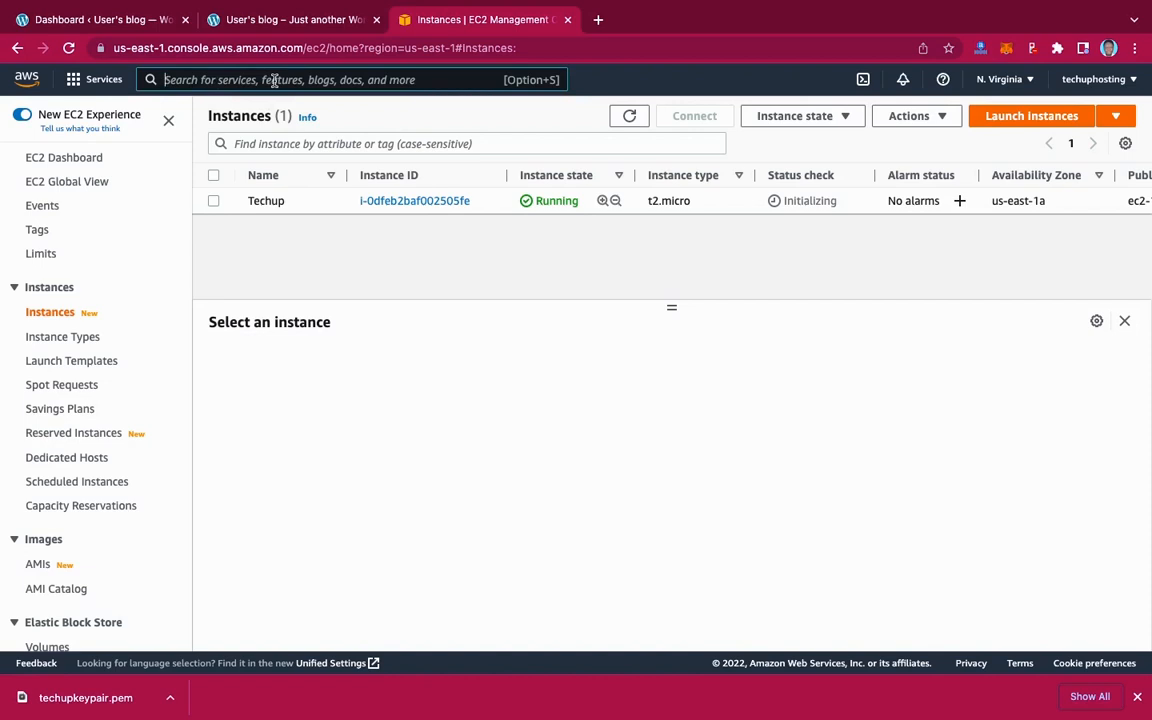
- Search 'wordpress' and narrow the results to the 336 Marketplace listings
{"action": "type", "text": "wordpress"}
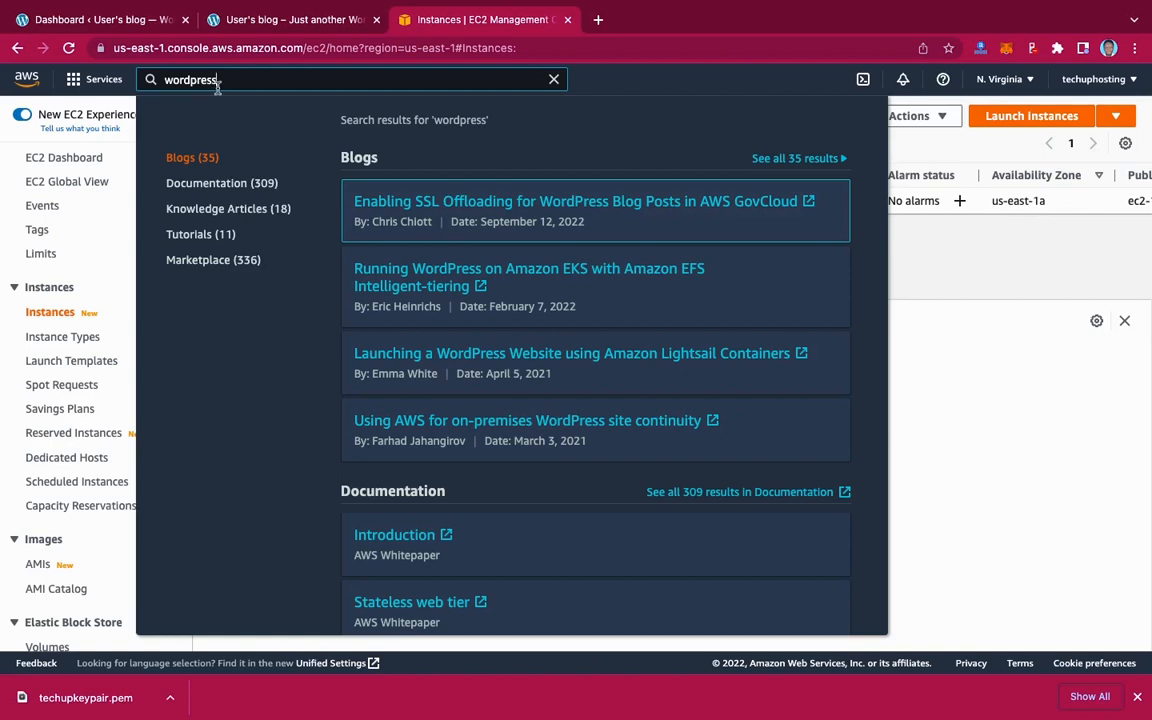
{"action": "left_click", "coordinate": [213, 262]}
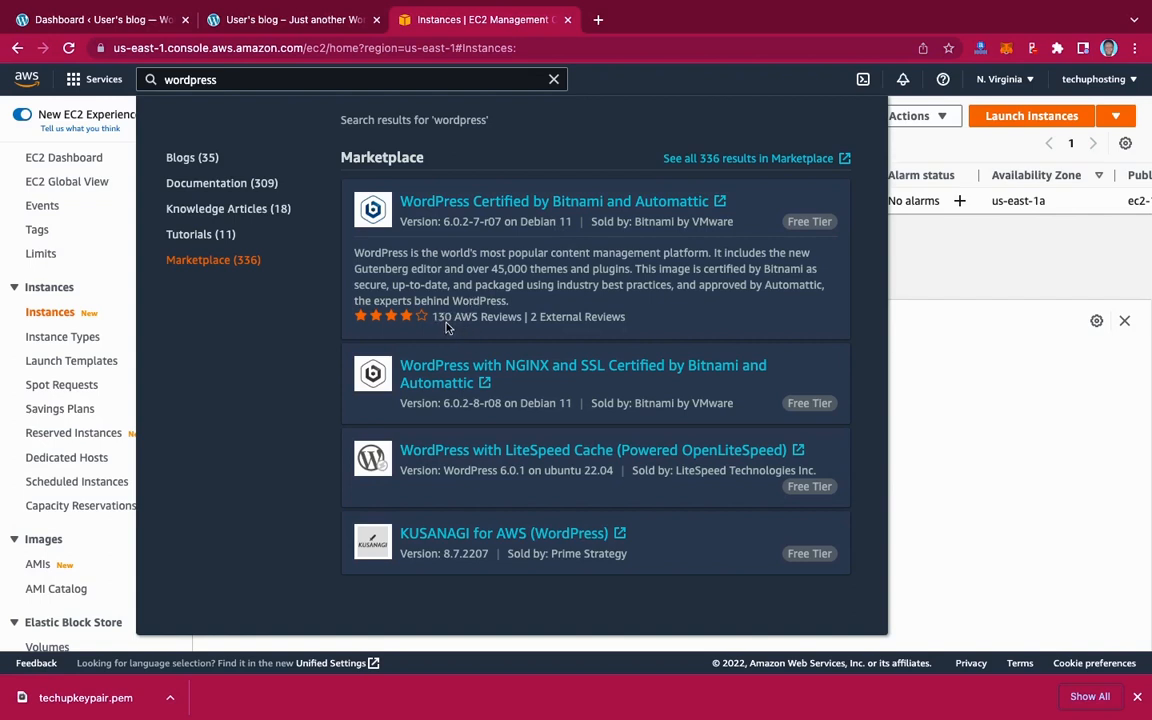
{"action": "mouse_move", "coordinate": [455, 400]}
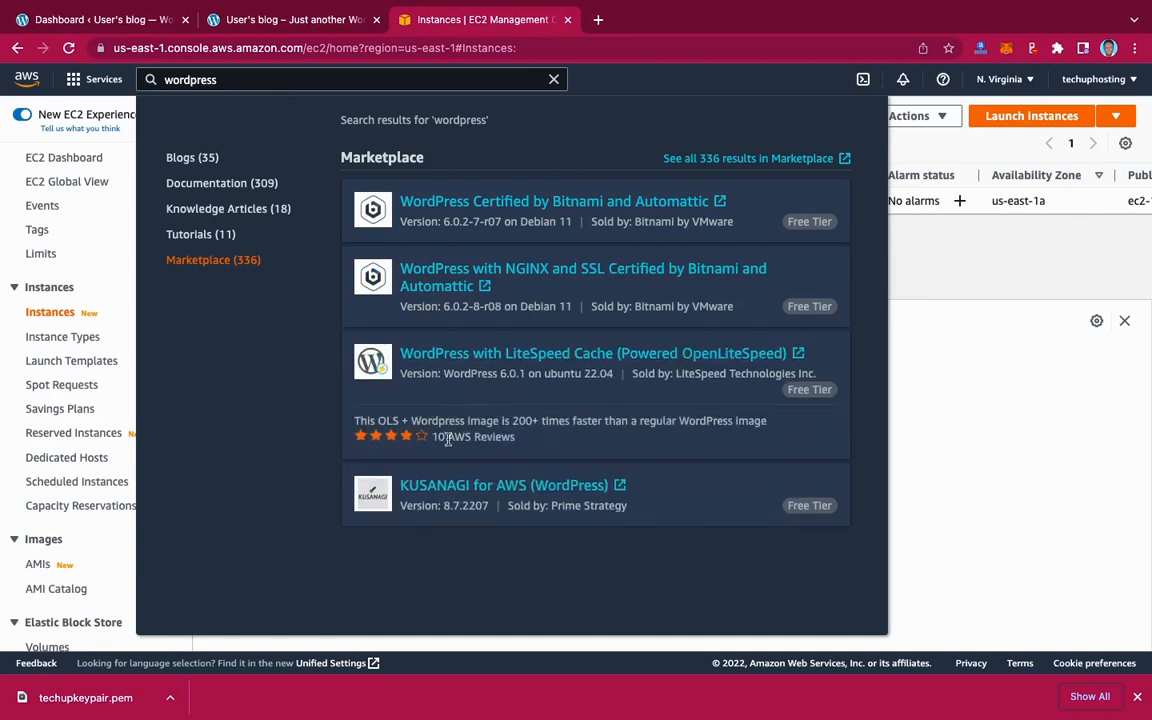
{"action": "mouse_move", "coordinate": [446, 481]}
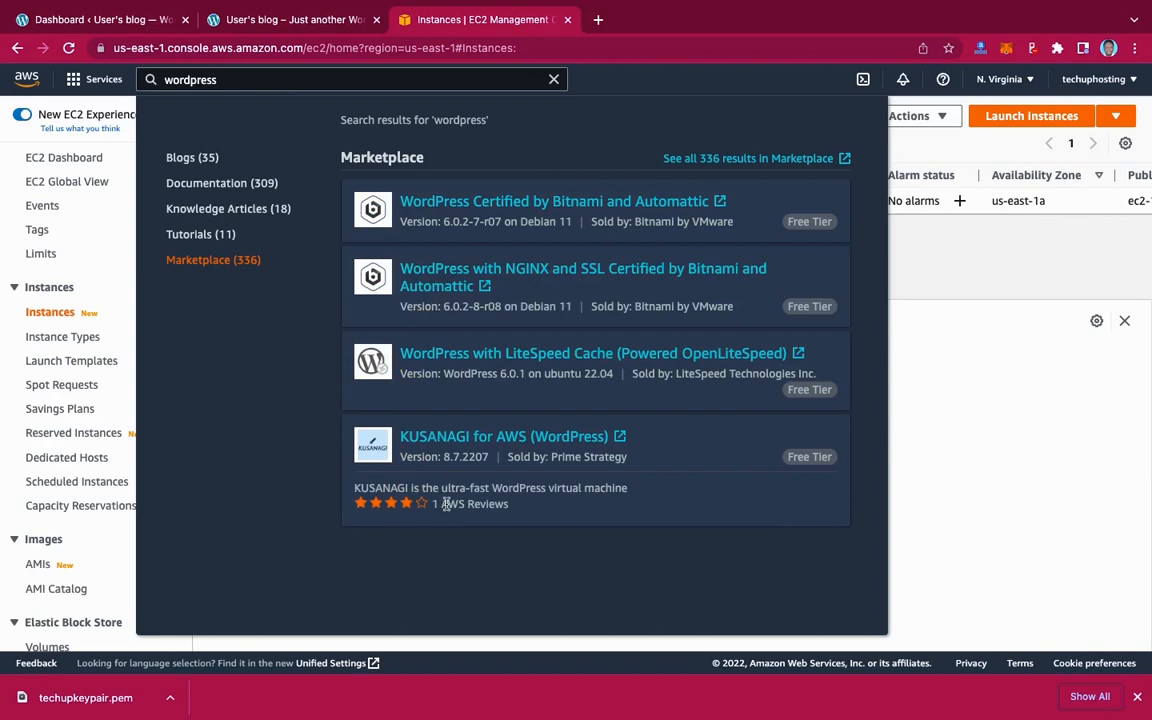
{"action": "mouse_move", "coordinate": [522, 221]}
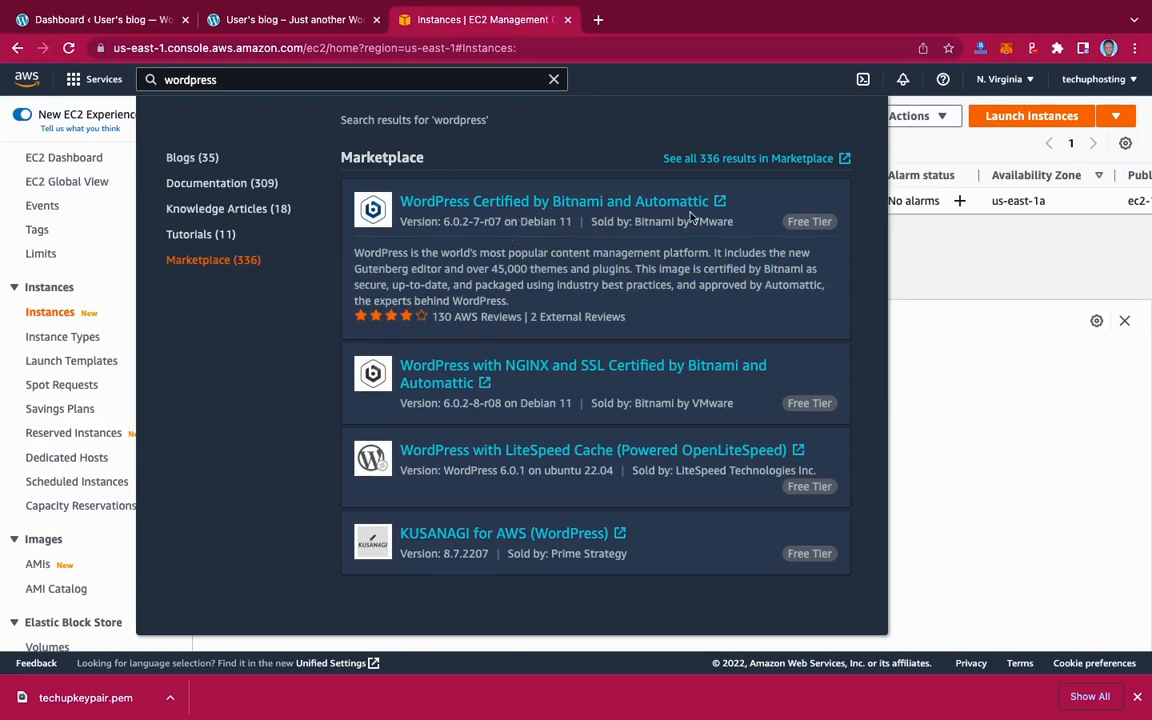
- Open the WordPress Certified by Bitnami and Automattic listing and continue to subscribe
{"action": "left_click", "coordinate": [513, 203]}
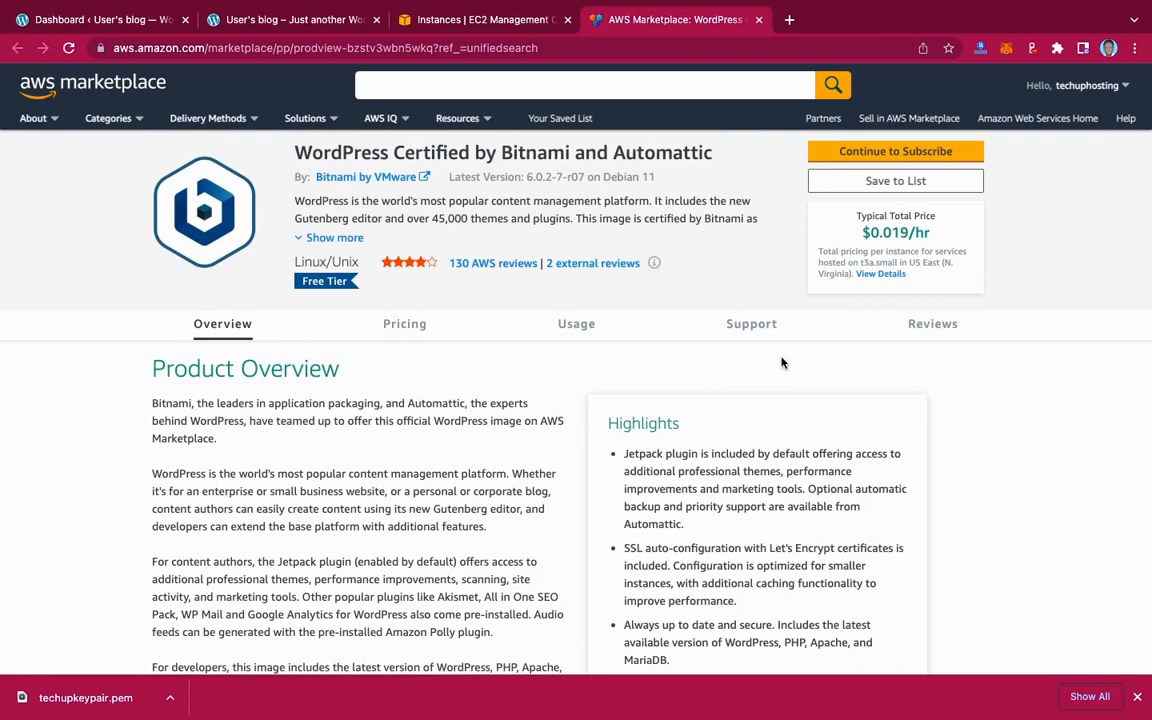
{"action": "scroll", "coordinate": [668, 413], "scroll_direction": "down", "scroll_amount": 6}
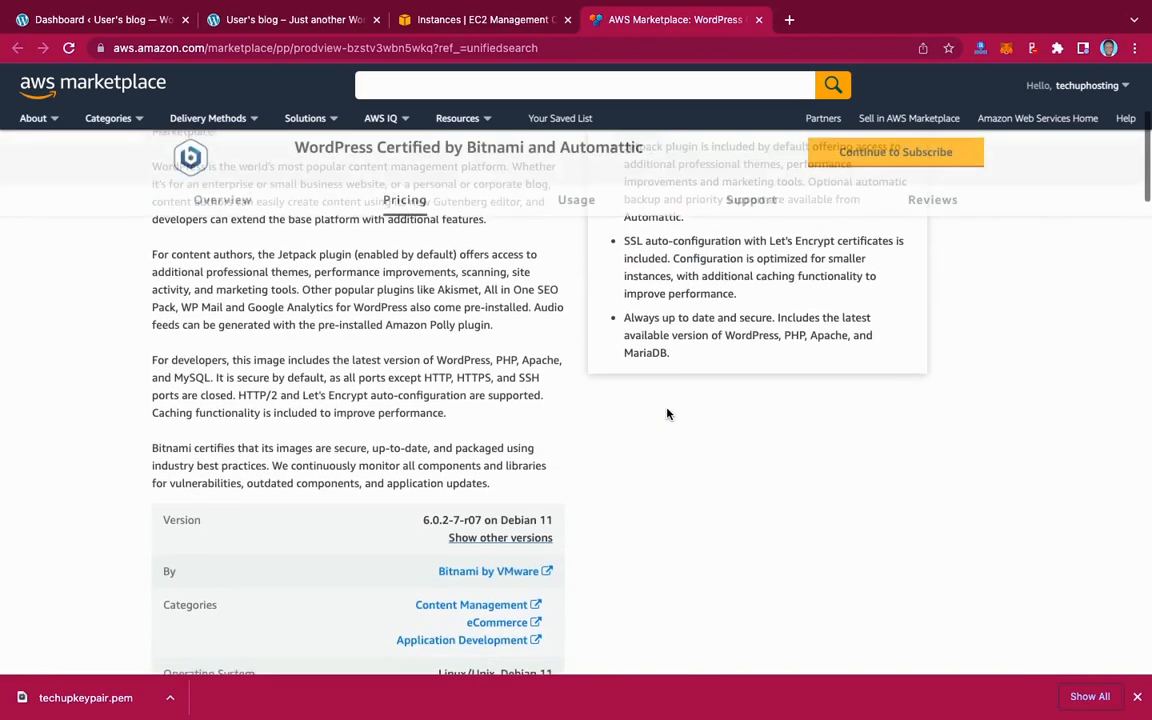
{"action": "scroll", "coordinate": [668, 413], "scroll_direction": "up", "scroll_amount": 2}
{"action": "scroll", "coordinate": [668, 413], "scroll_direction": "up", "scroll_amount": 5}
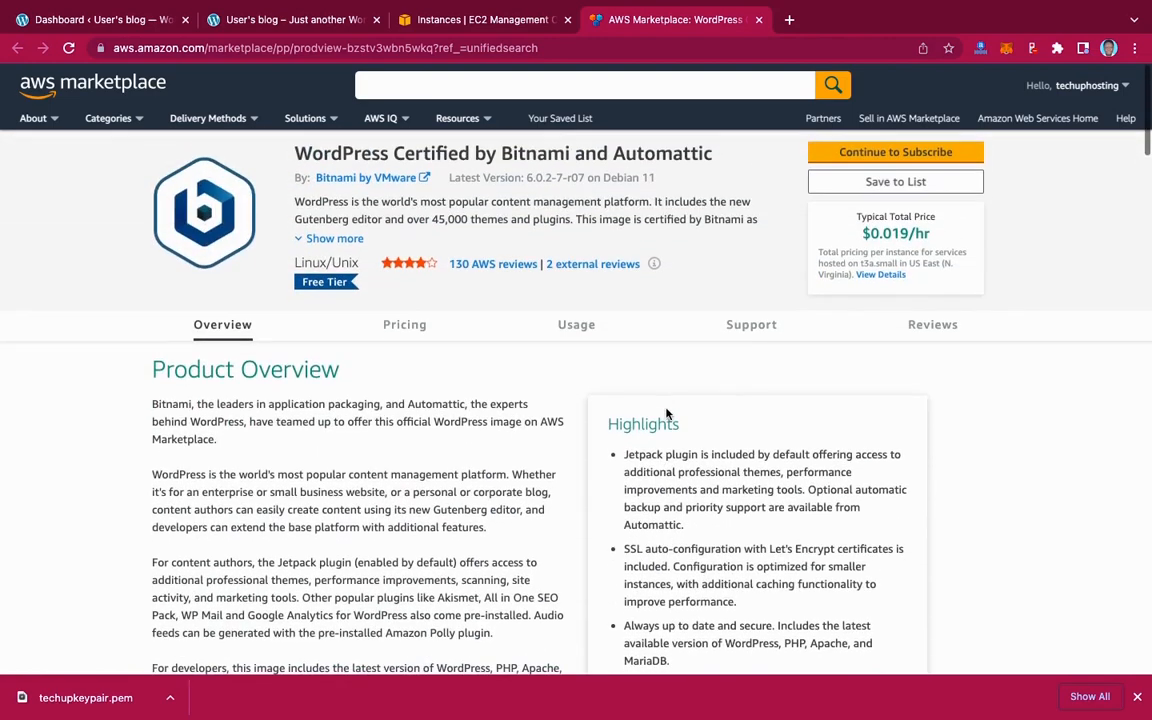
{"action": "left_click", "coordinate": [872, 153]}
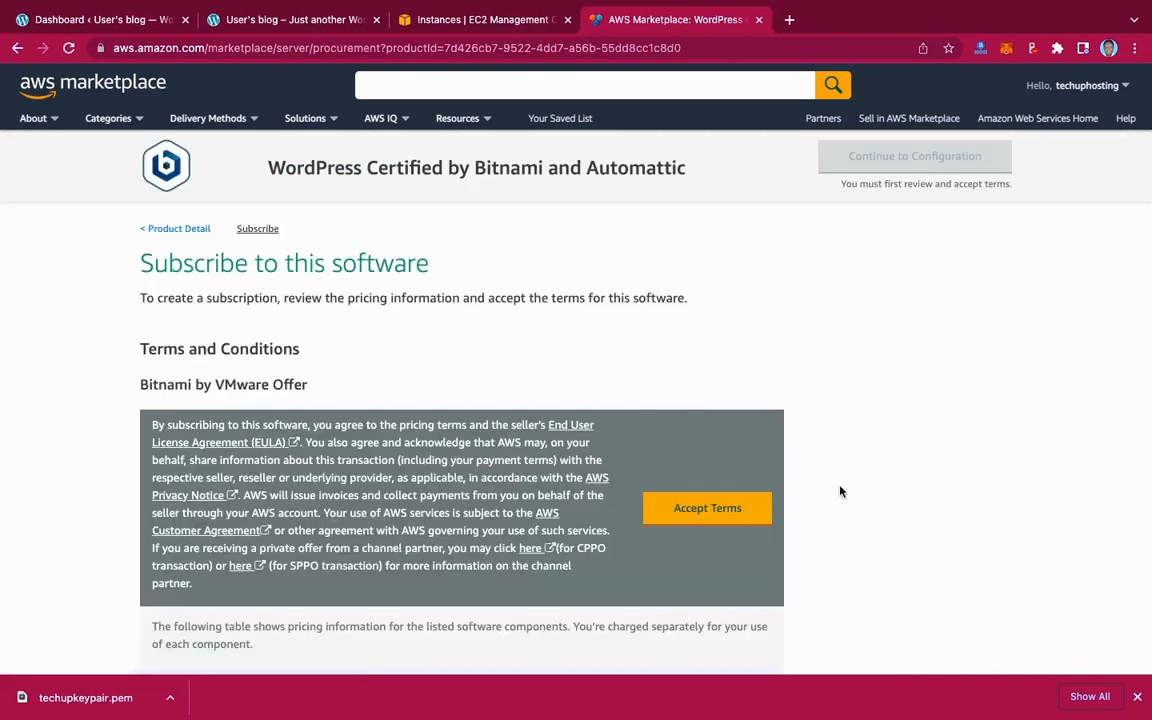
- Review the pricing and accept the terms, activating the subscription effective 10/20/2022
{"action": "scroll", "coordinate": [840, 491], "scroll_direction": "down", "scroll_amount": 5}
{"action": "scroll", "coordinate": [840, 491], "scroll_direction": "down", "scroll_amount": 2}
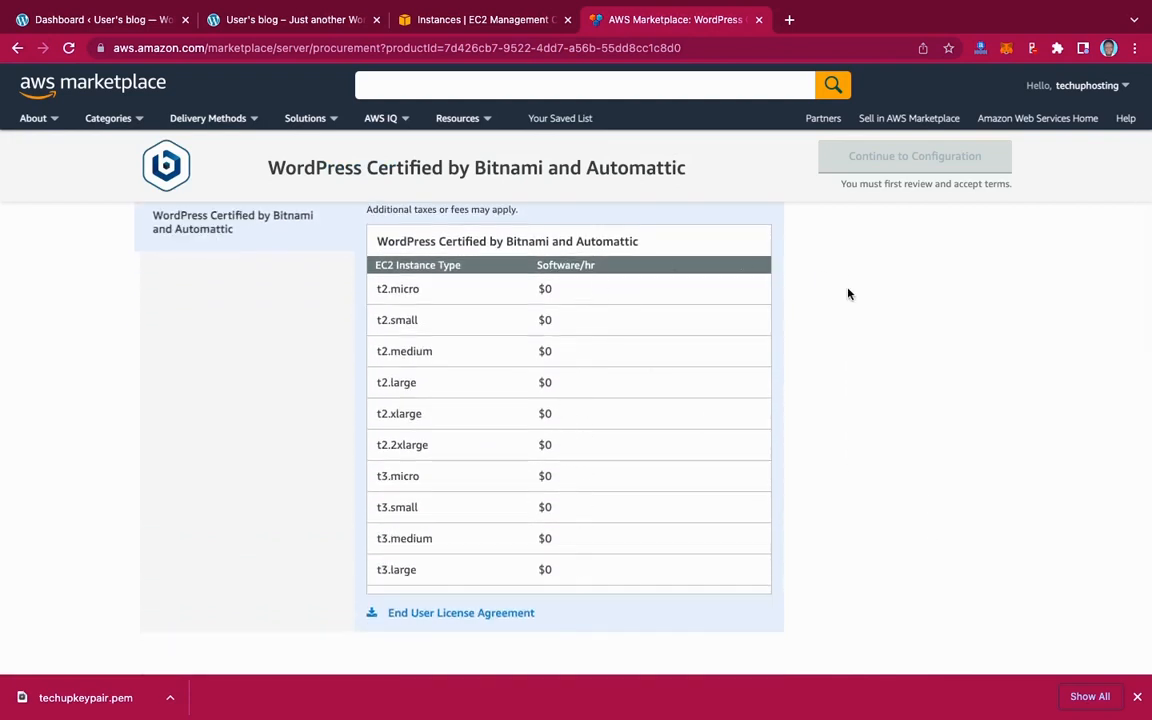
{"action": "scroll", "coordinate": [848, 293], "scroll_direction": "up", "scroll_amount": 5}
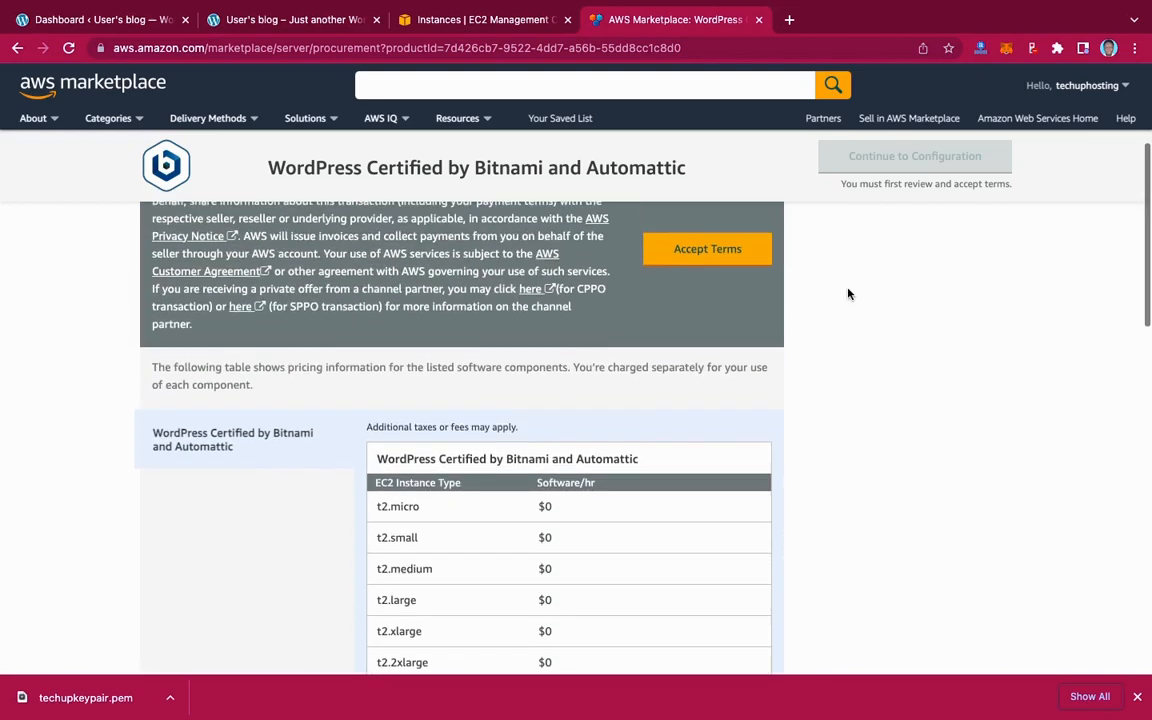
{"action": "scroll", "coordinate": [848, 293], "scroll_direction": "up", "scroll_amount": 2}
{"action": "scroll", "coordinate": [849, 291], "scroll_direction": "down", "scroll_amount": 2}
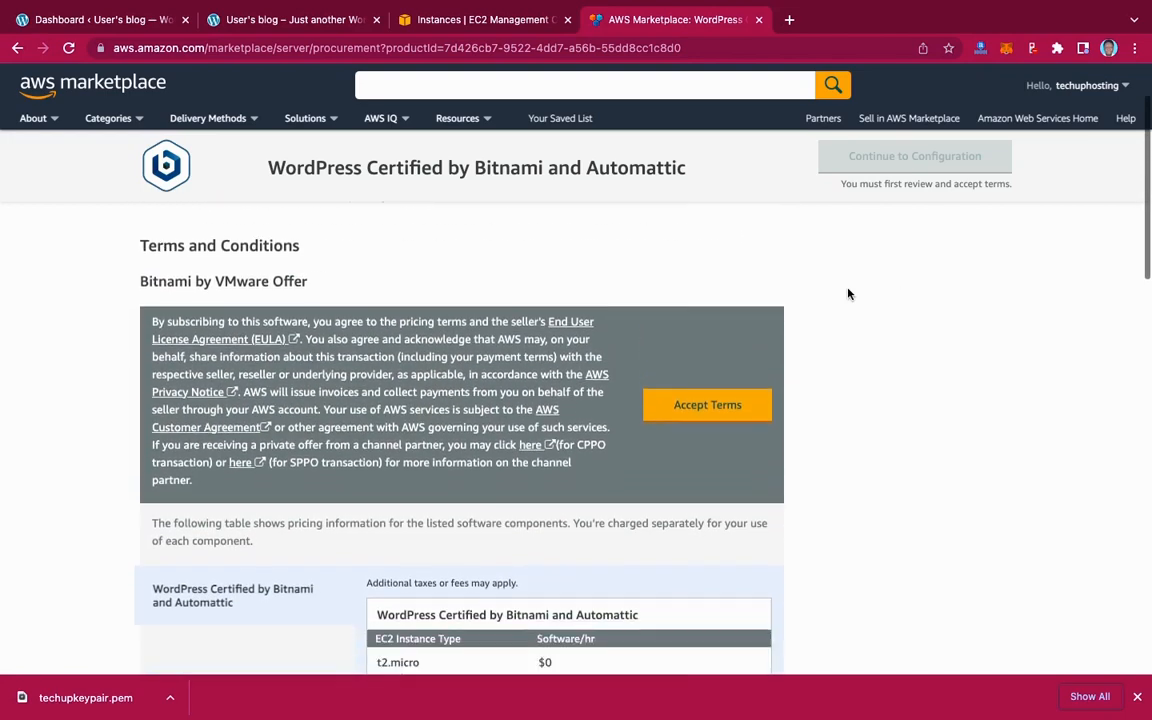
{"action": "left_click", "coordinate": [716, 380]}
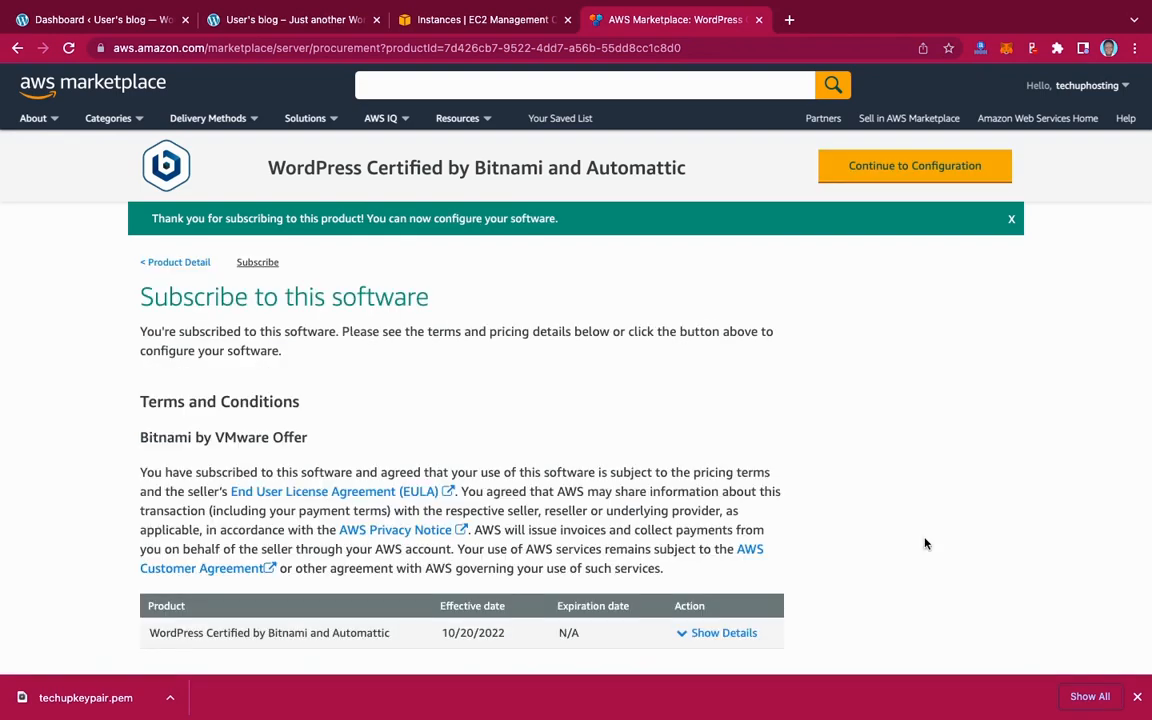
{"action": "scroll", "coordinate": [851, 501], "scroll_direction": "down", "scroll_amount": 3}
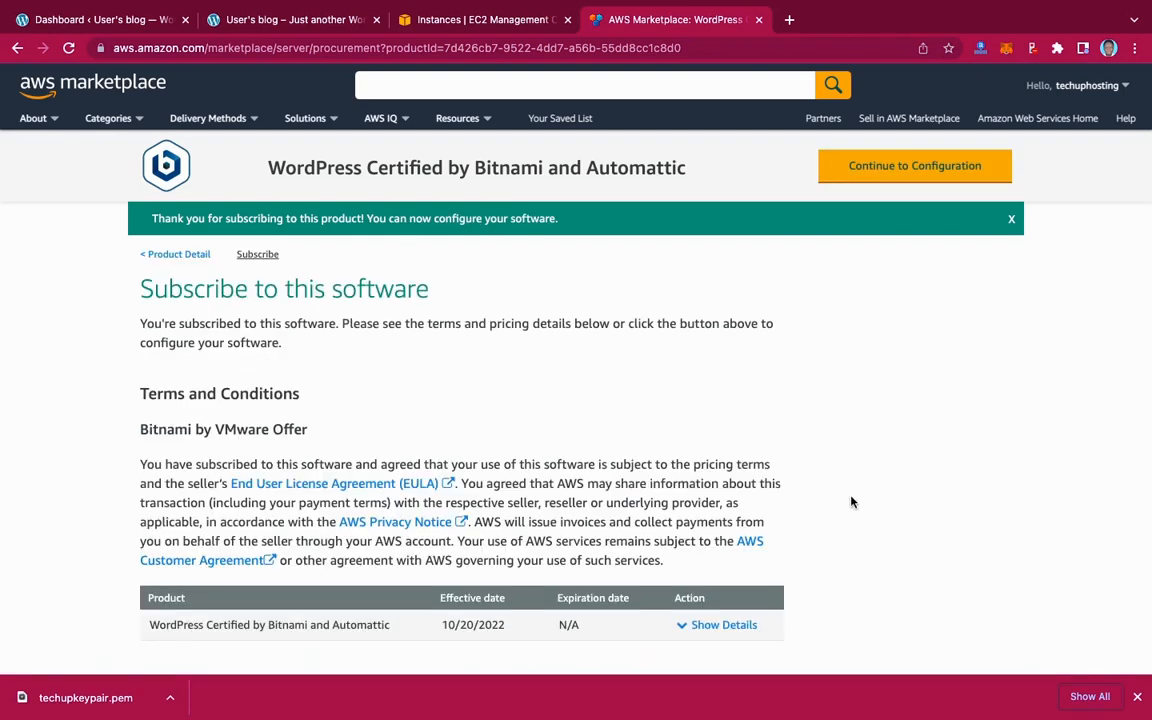
{"action": "scroll", "coordinate": [851, 501], "scroll_direction": "up", "scroll_amount": 3}
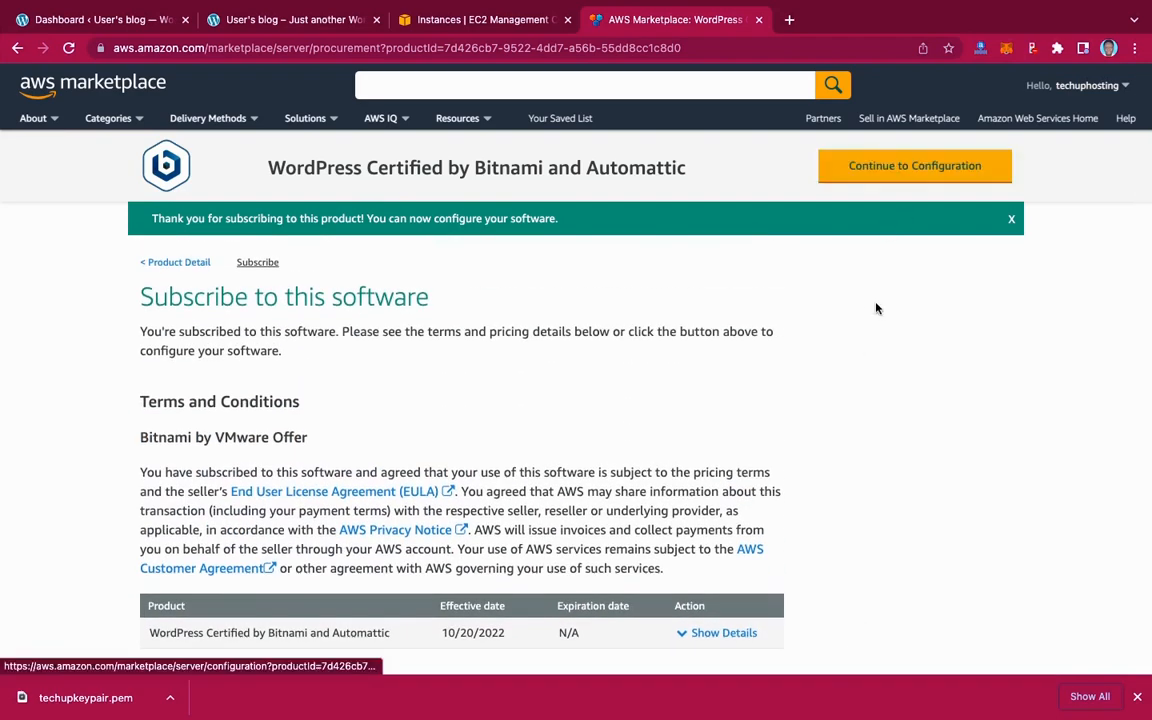
- In configuration, keep the 64-bit (x86) AMI and version 6.0.2-7-r07 on Debian 11
{"action": "left_click", "coordinate": [938, 172]}
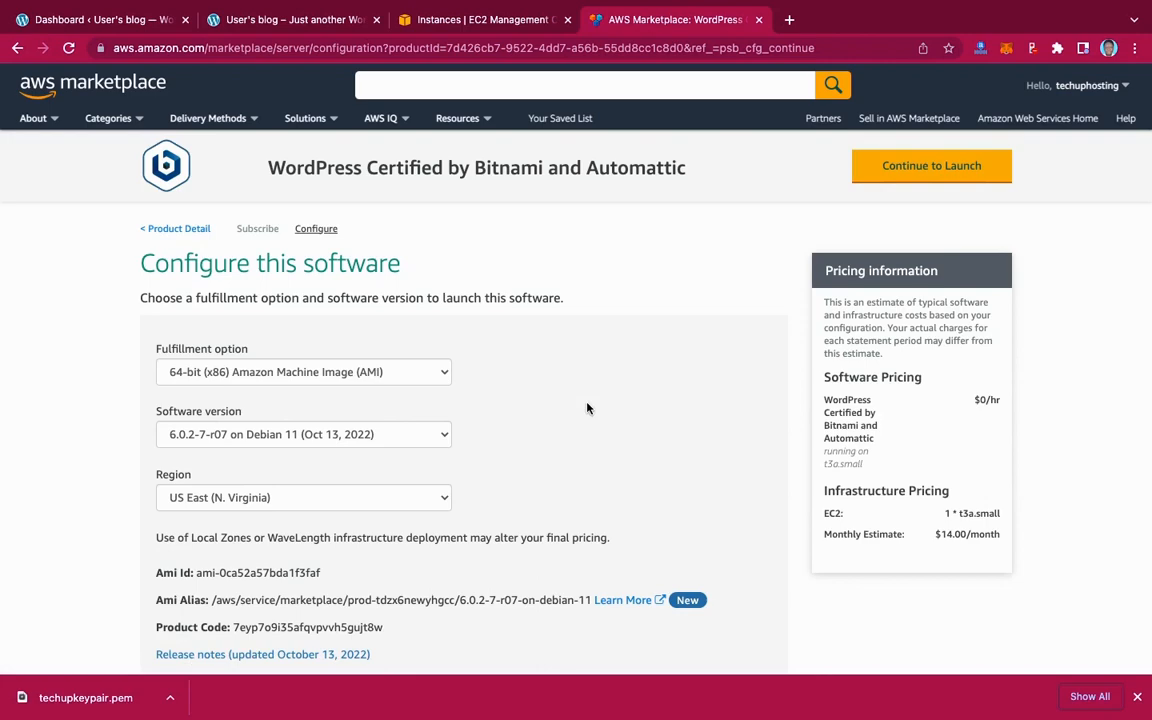
{"action": "scroll", "coordinate": [587, 406], "scroll_direction": "down", "scroll_amount": 5}
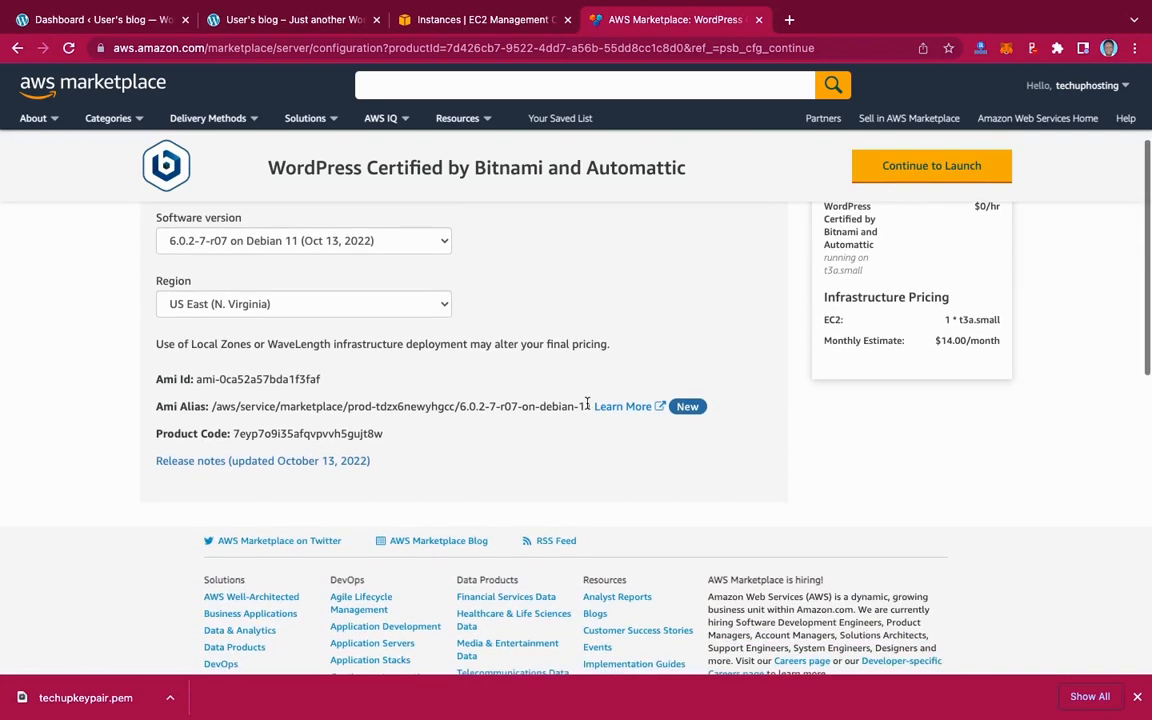
{"action": "scroll", "coordinate": [587, 403], "scroll_direction": "up", "scroll_amount": 3}
{"action": "scroll", "coordinate": [587, 403], "scroll_direction": "up", "scroll_amount": 1}
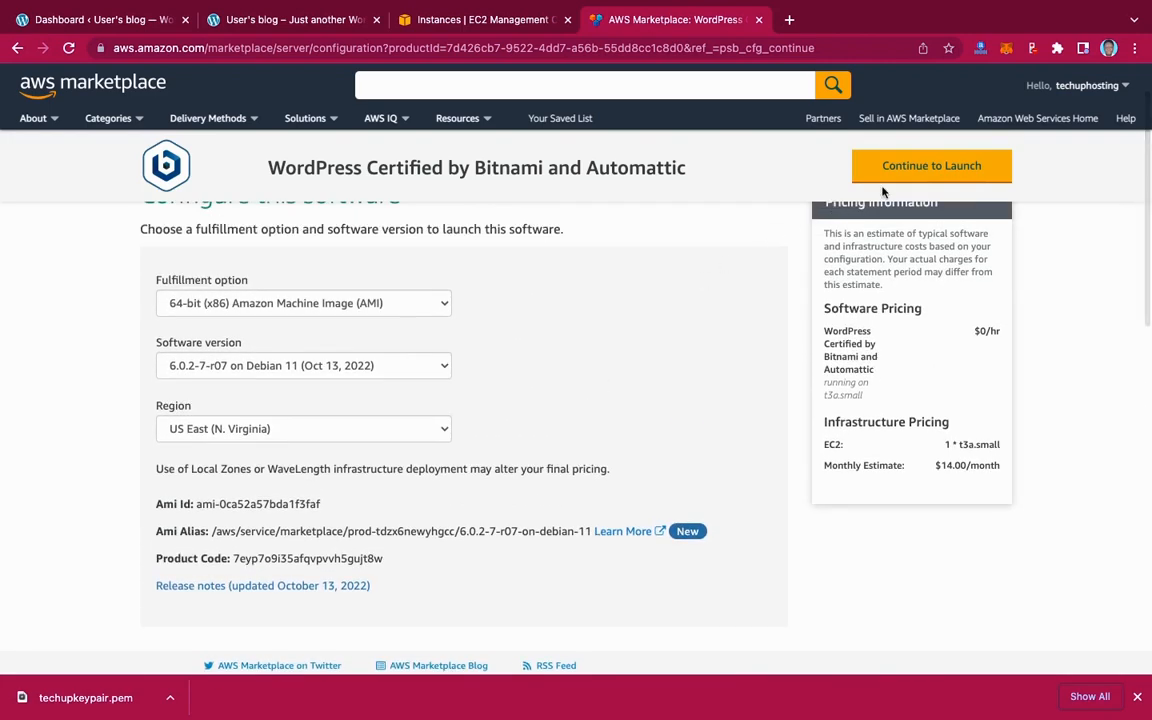
{"action": "scroll", "coordinate": [553, 357], "scroll_direction": "up", "scroll_amount": 1}
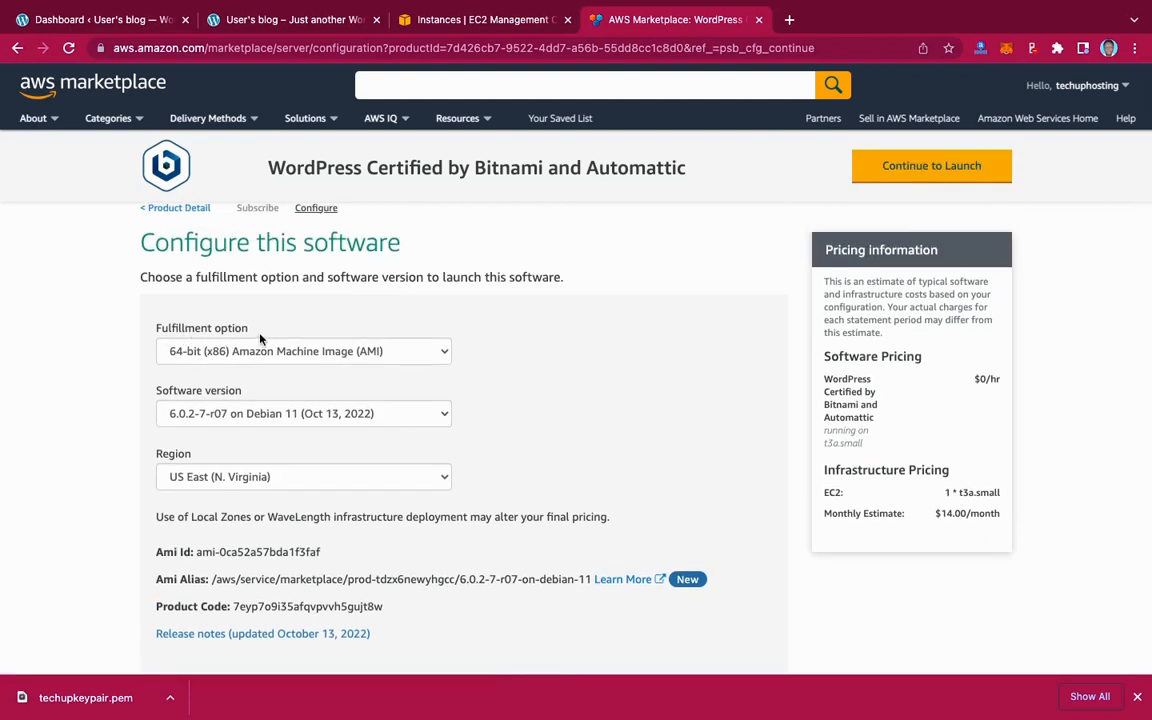
{"action": "left_click", "coordinate": [431, 352]}
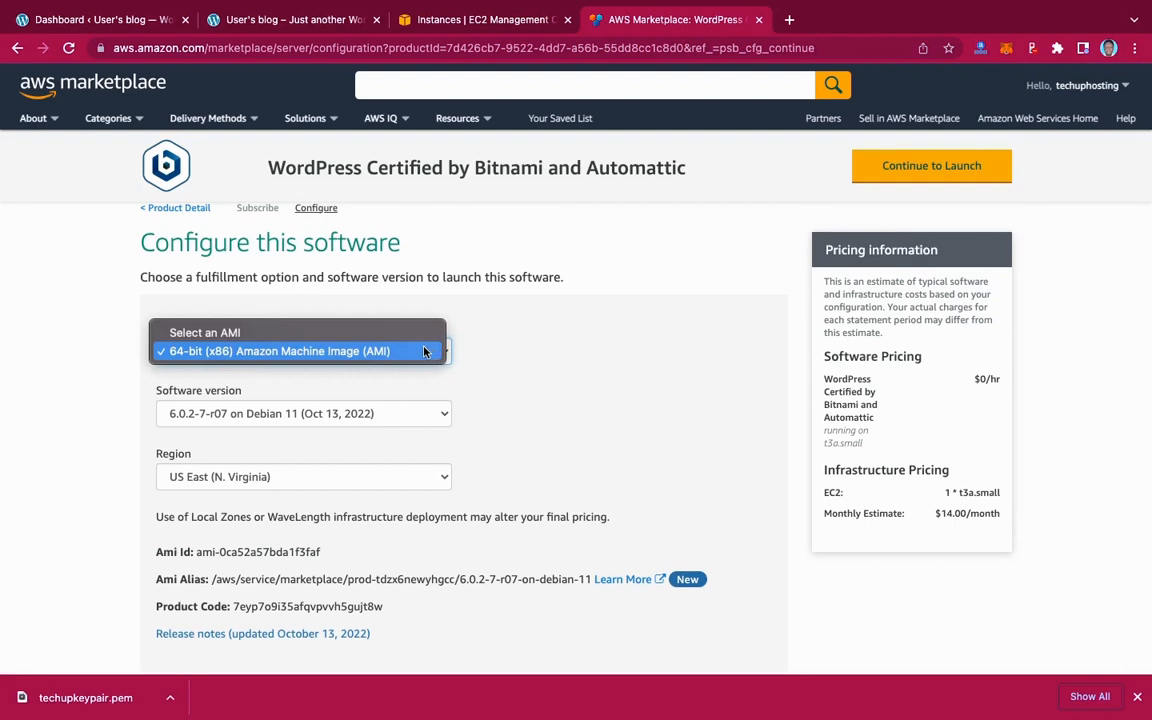
{"action": "left_click", "coordinate": [423, 356]}
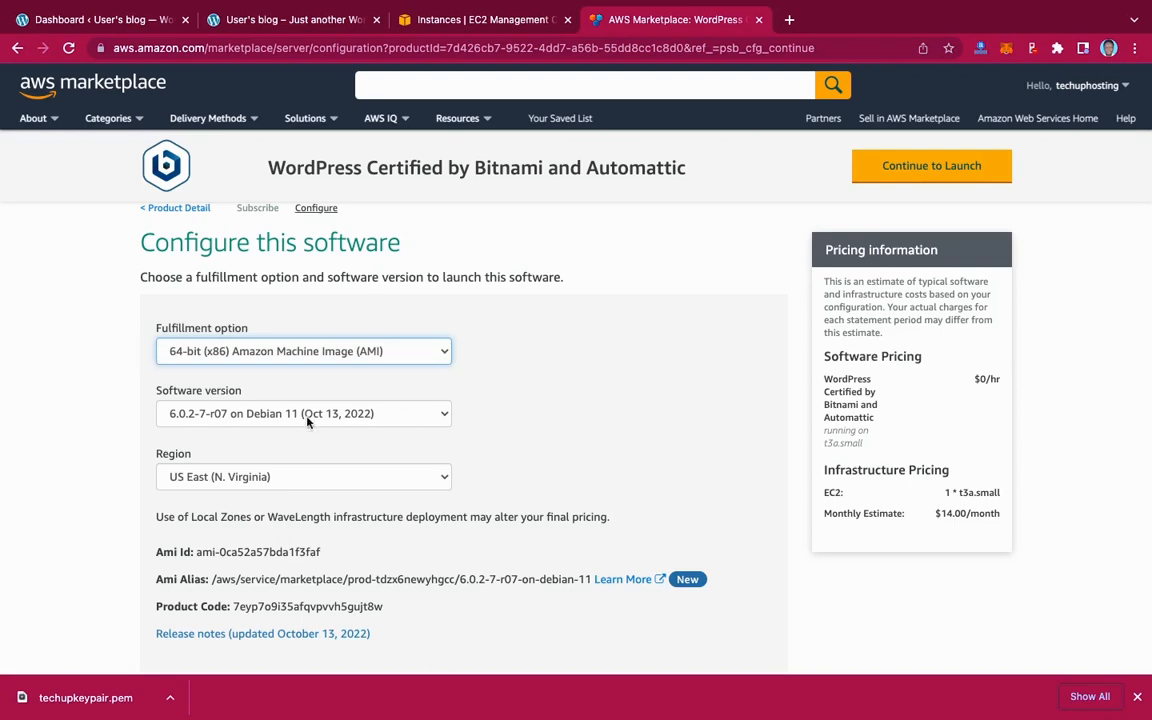
{"action": "left_click", "coordinate": [380, 415]}
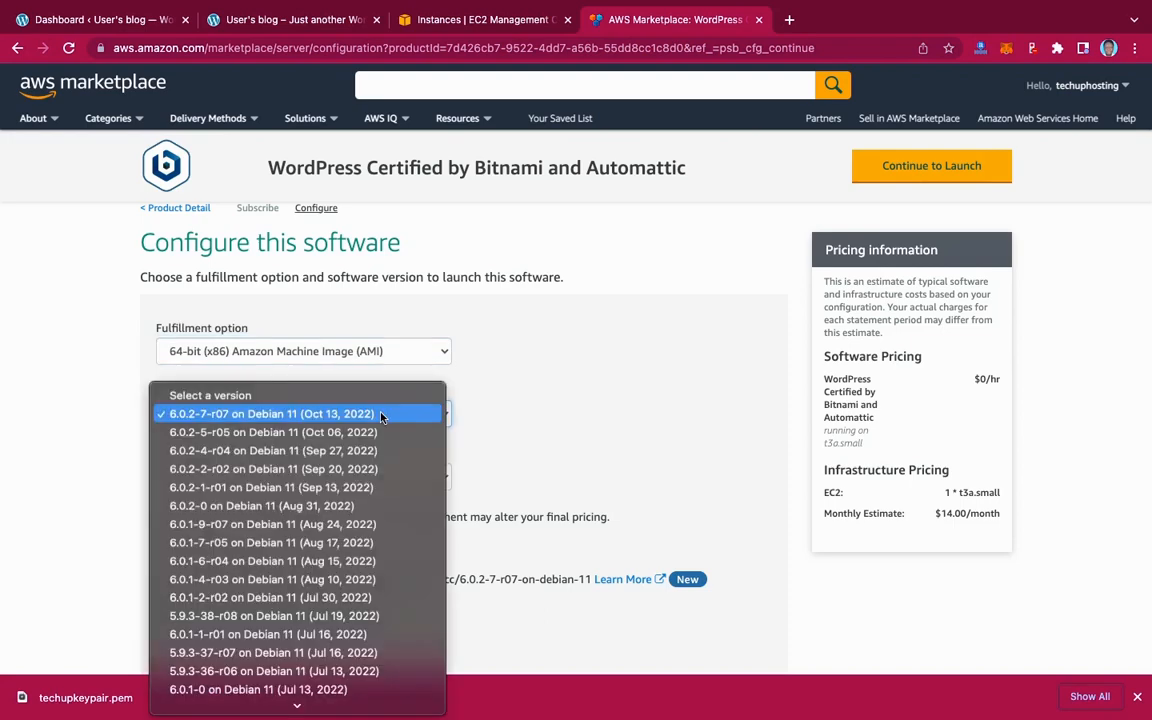
{"action": "left_click", "coordinate": [573, 411]}
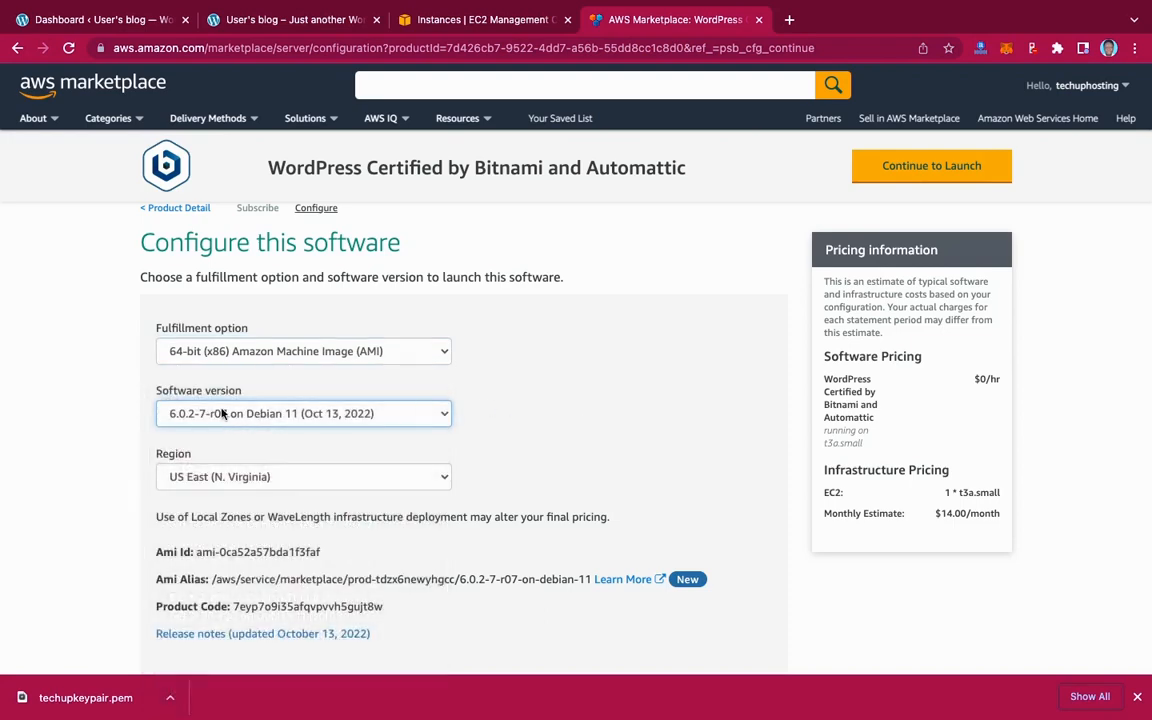
- Proceed to the launch page for the US East (N. Virginia) configuration
{"action": "scroll", "coordinate": [537, 465], "scroll_direction": "down", "scroll_amount": 1}
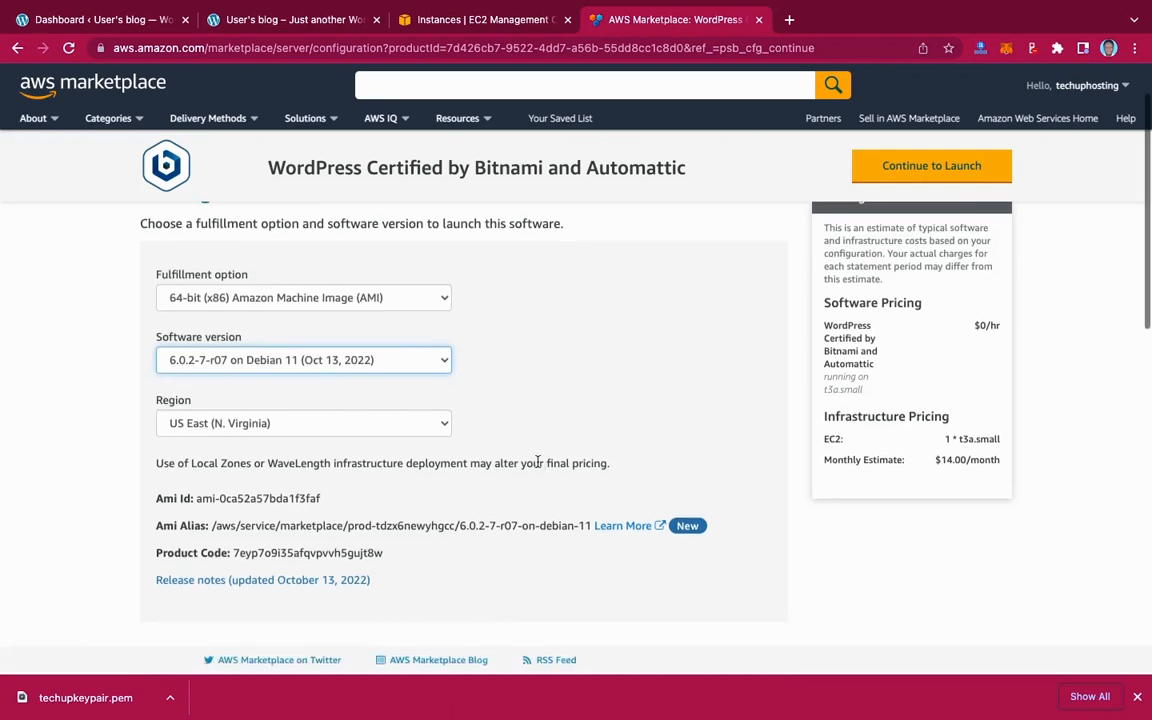
{"action": "scroll", "coordinate": [537, 462], "scroll_direction": "down", "scroll_amount": 1}
{"action": "scroll", "coordinate": [537, 462], "scroll_direction": "down", "scroll_amount": 1}
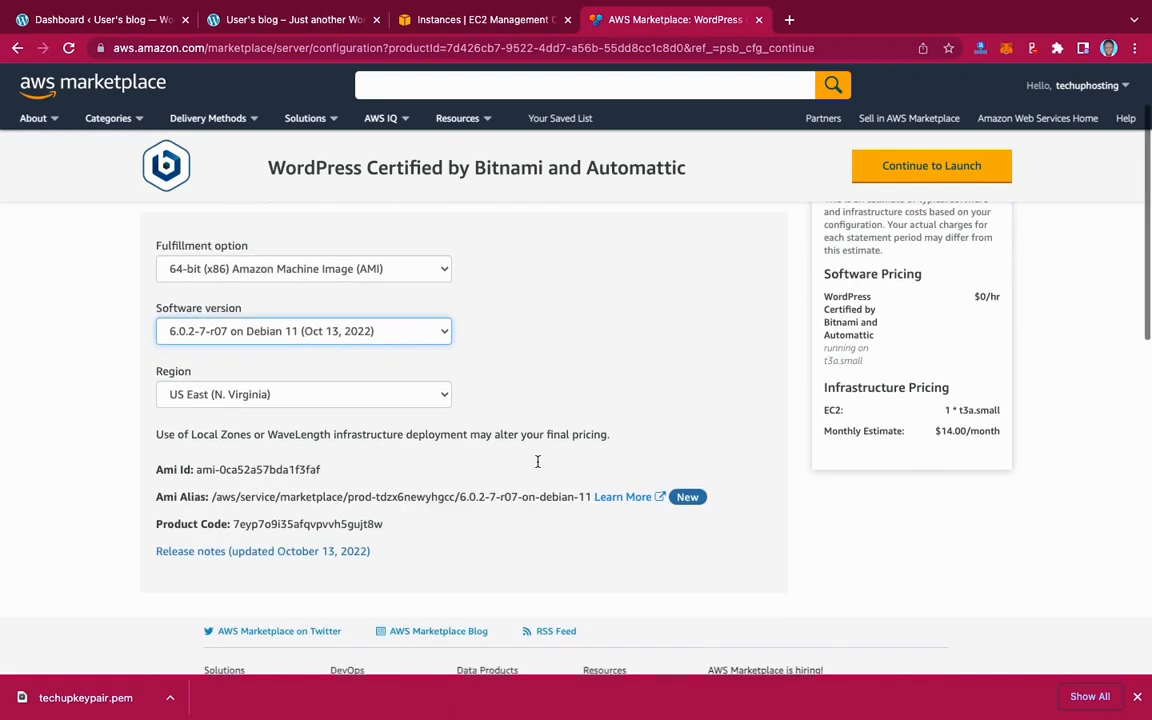
{"action": "scroll", "coordinate": [537, 461], "scroll_direction": "up", "scroll_amount": 1}
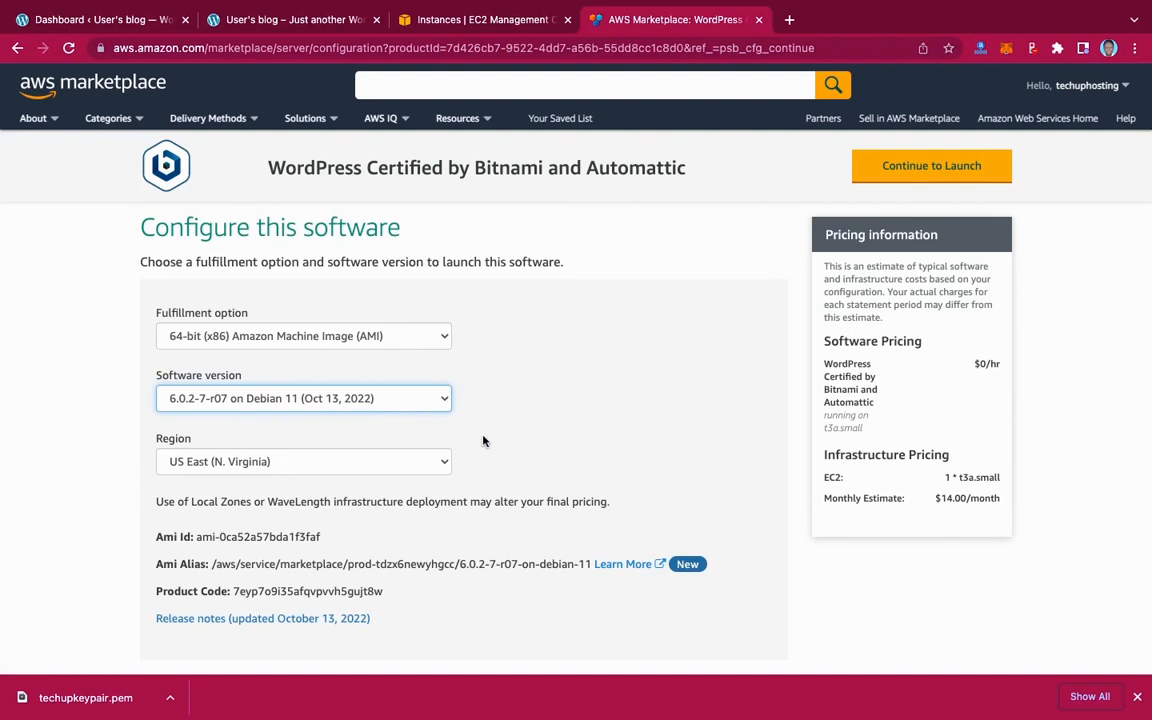
{"action": "left_click", "coordinate": [948, 170]}
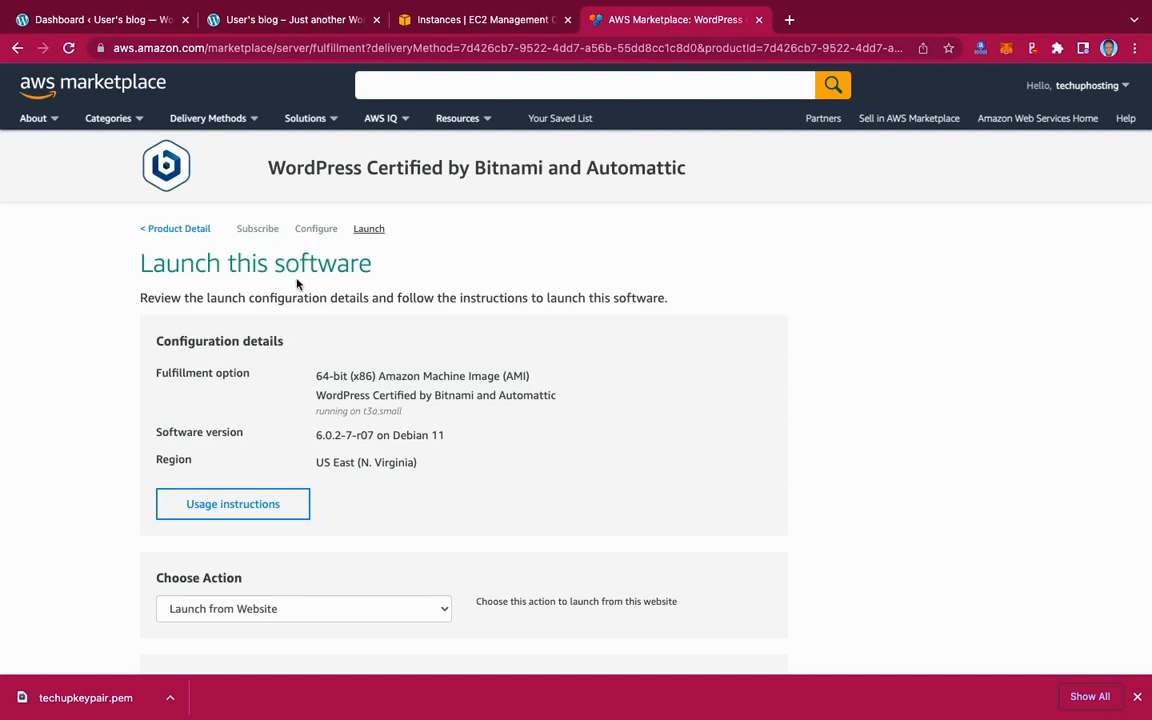
- Keep 'Launch from Website' as the action and t3a.small as the instance type
{"action": "scroll", "coordinate": [493, 364], "scroll_direction": "down", "scroll_amount": 2}
{"action": "scroll", "coordinate": [493, 364], "scroll_direction": "down", "scroll_amount": 2}
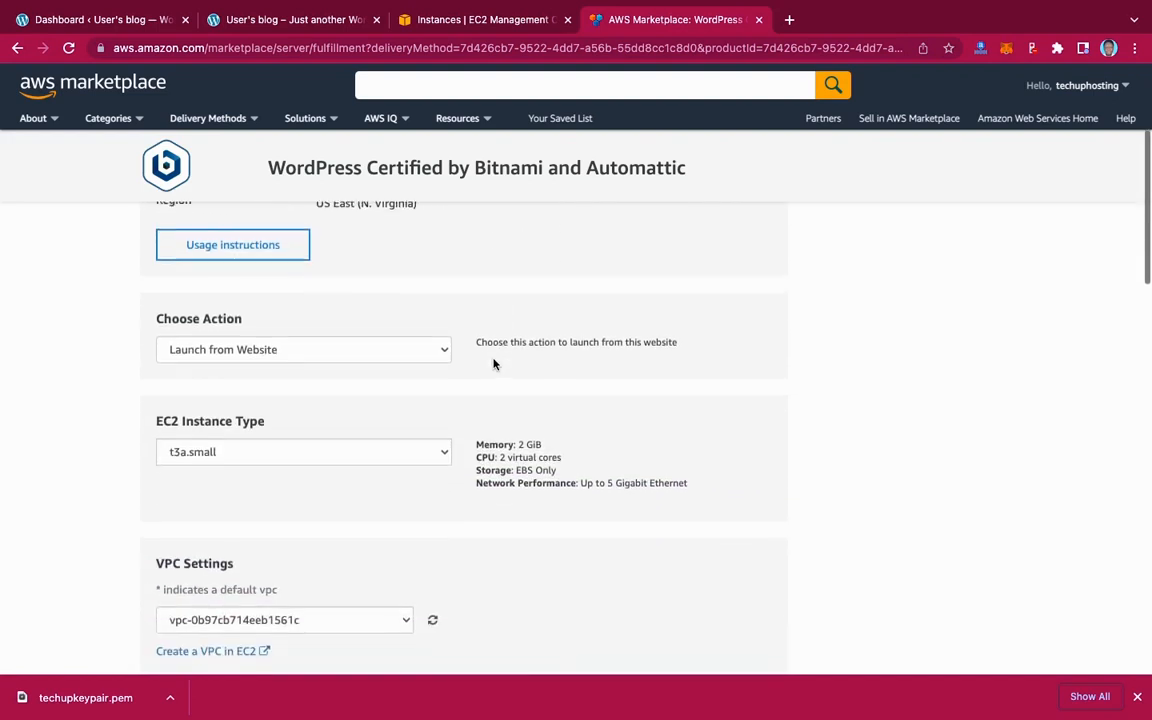
{"action": "scroll", "coordinate": [493, 364], "scroll_direction": "up", "scroll_amount": 5}
{"action": "scroll", "coordinate": [493, 364], "scroll_direction": "down", "scroll_amount": 1}
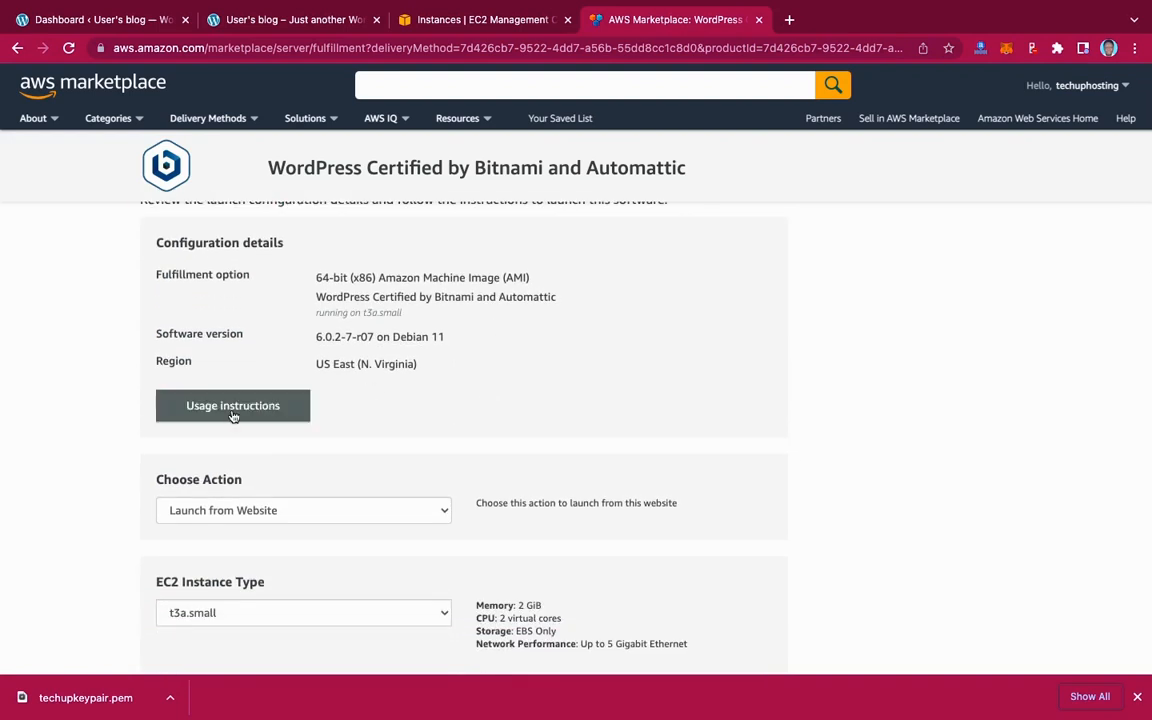
{"action": "scroll", "coordinate": [555, 393], "scroll_direction": "down", "scroll_amount": 2}
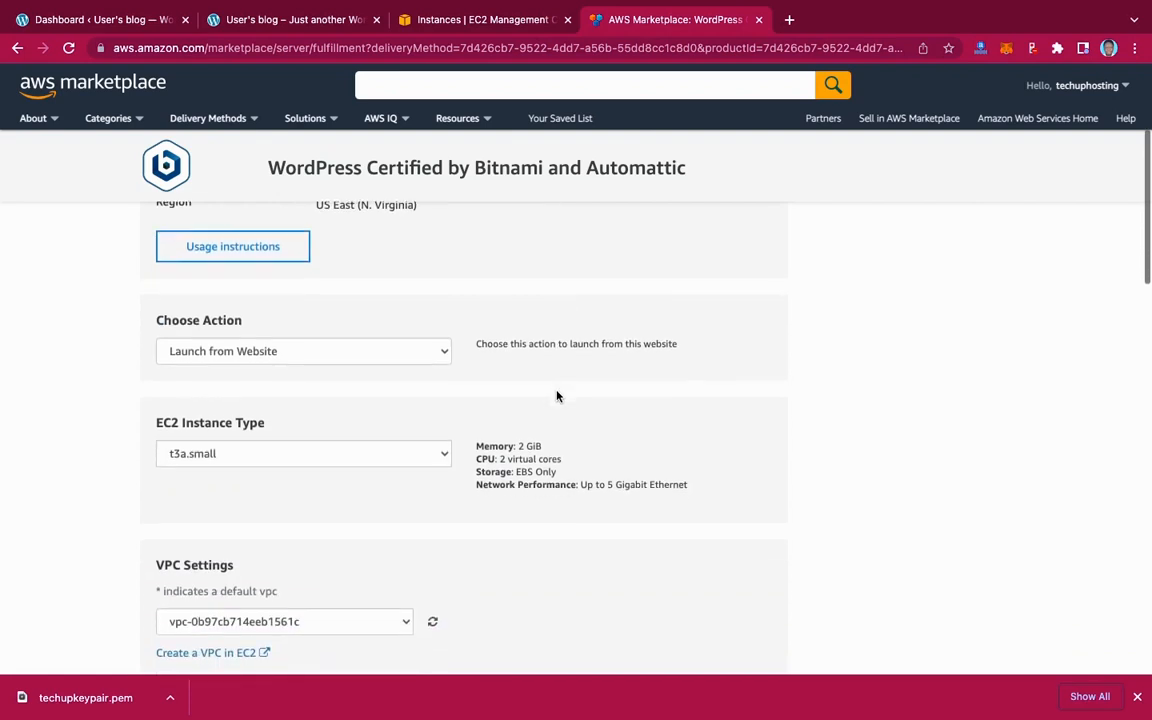
{"action": "left_click", "coordinate": [375, 359]}
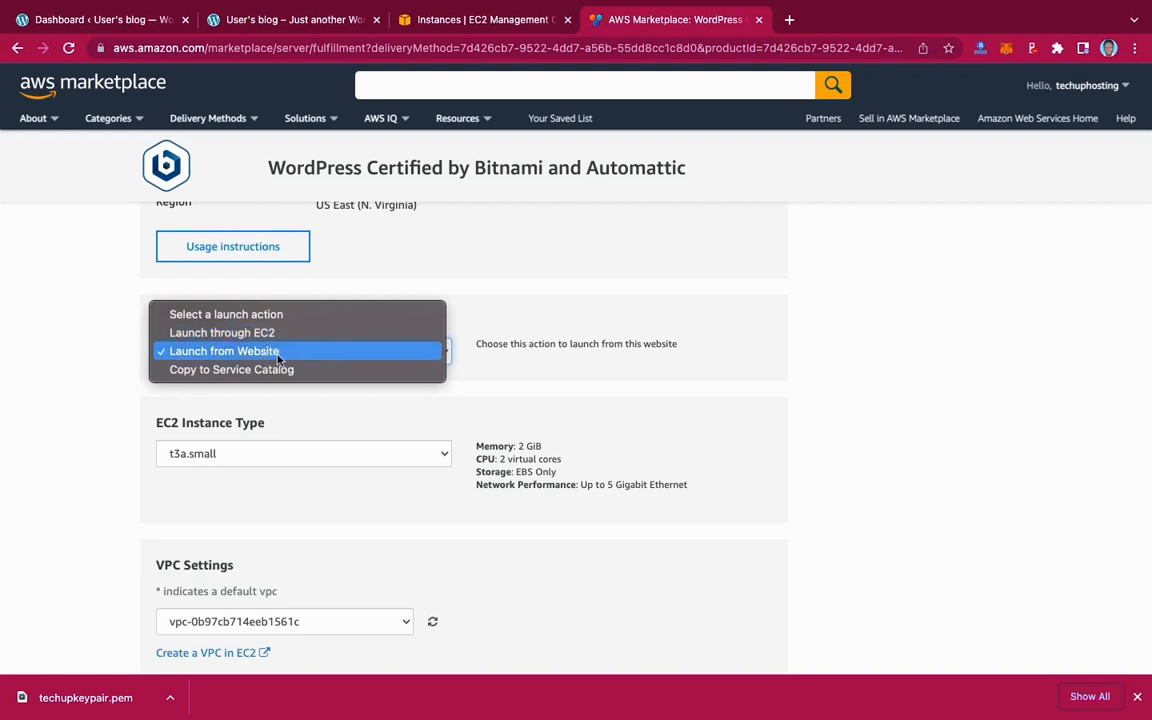
{"action": "left_click", "coordinate": [473, 326]}
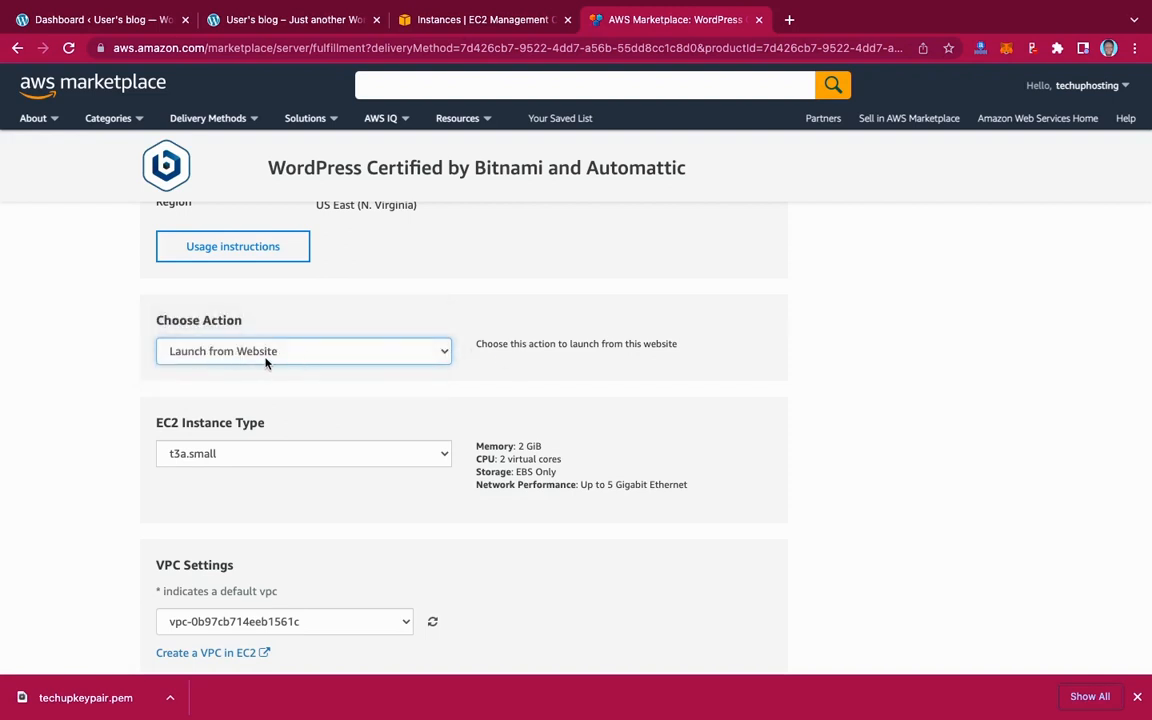
{"action": "scroll", "coordinate": [540, 401], "scroll_direction": "down", "scroll_amount": 2}
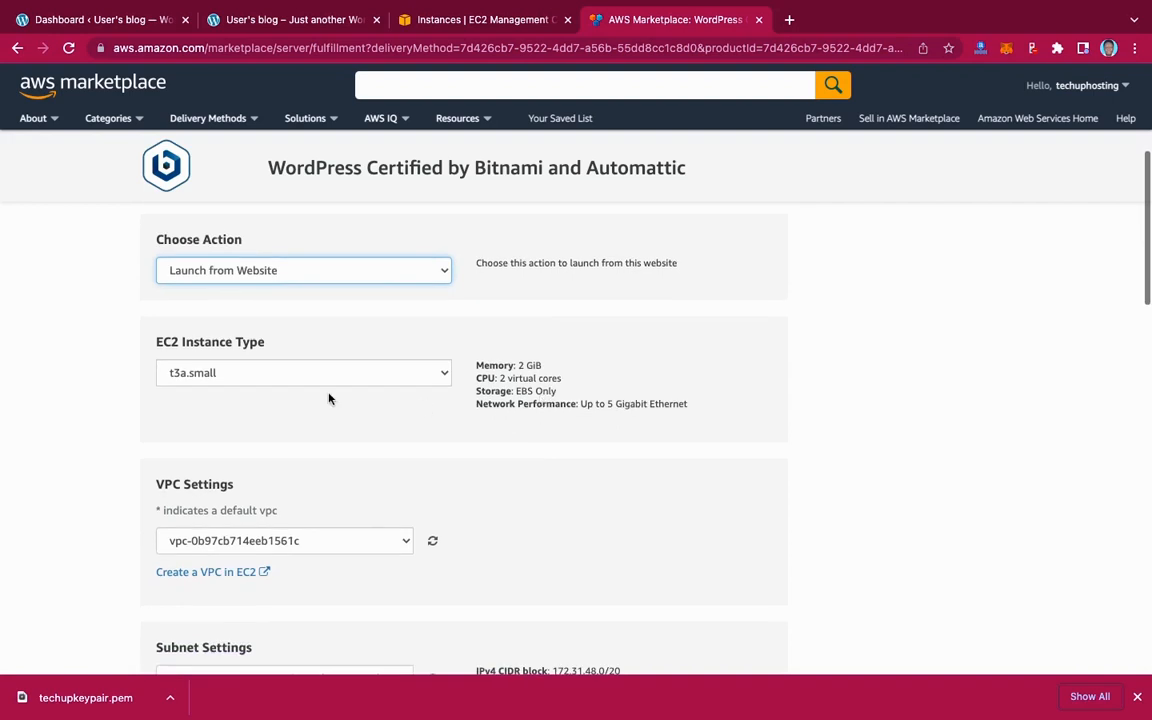
{"action": "left_click", "coordinate": [350, 374]}
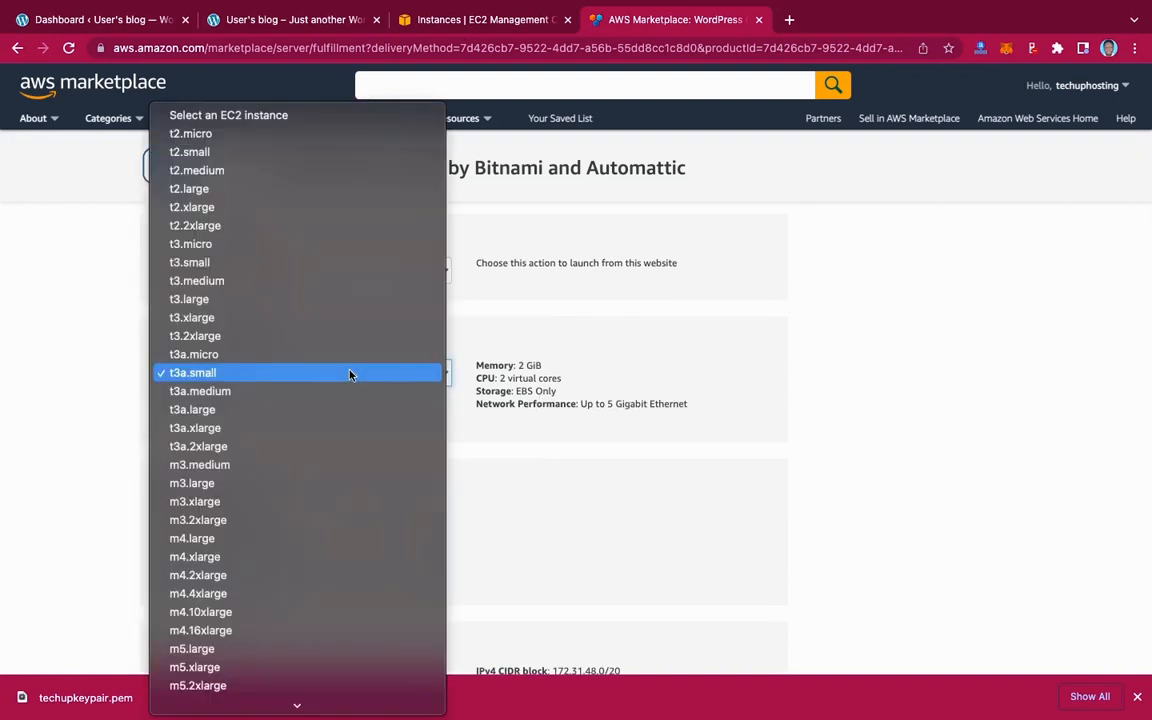
{"action": "left_click", "coordinate": [647, 368]}
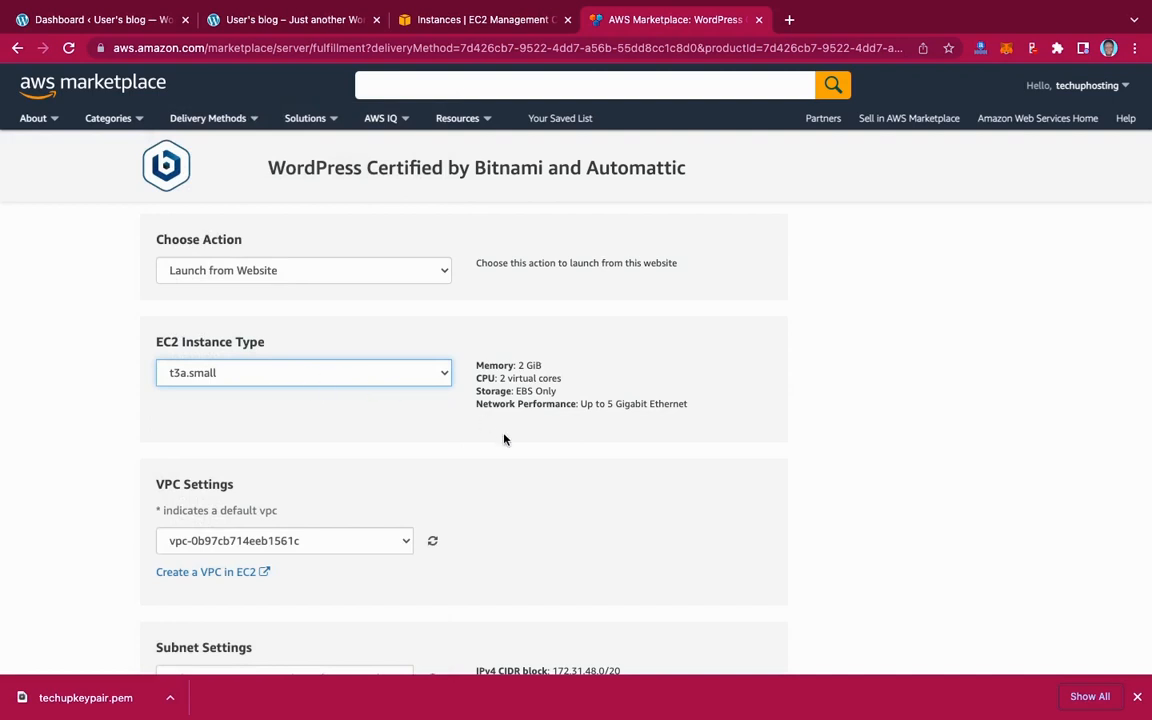
- Select techupkeypair as the key pair and launch the instance
{"action": "scroll", "coordinate": [504, 439], "scroll_direction": "down", "scroll_amount": 3}
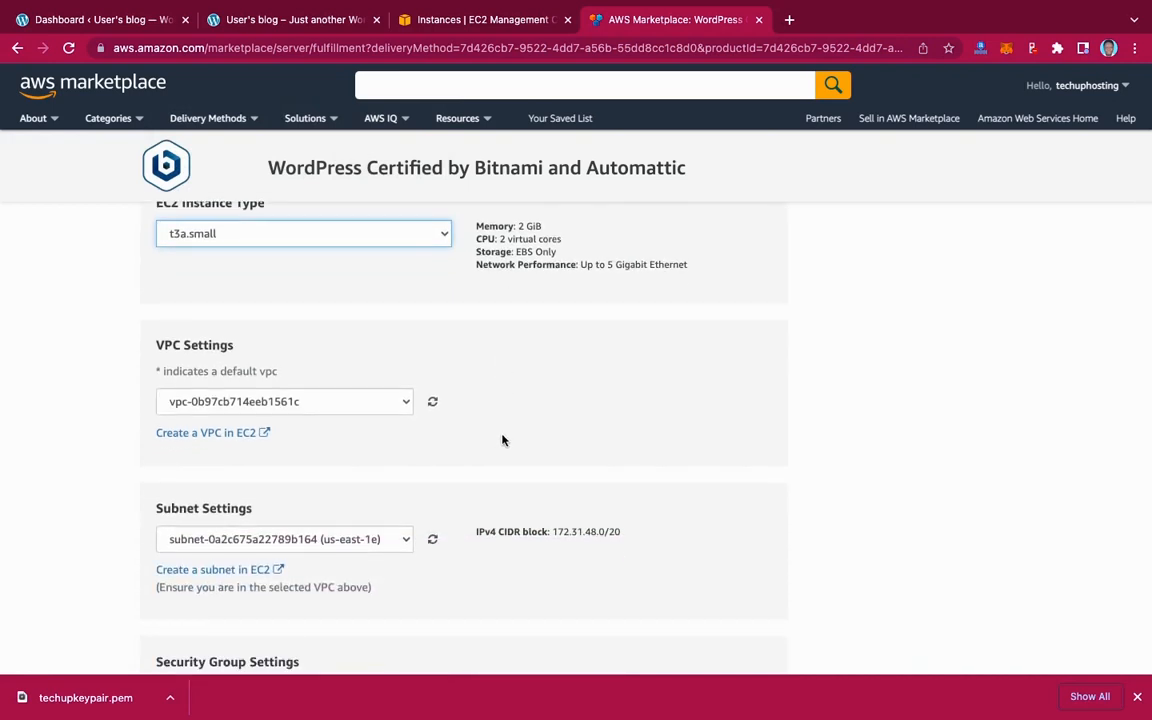
{"action": "scroll", "coordinate": [502, 439], "scroll_direction": "down", "scroll_amount": 5}
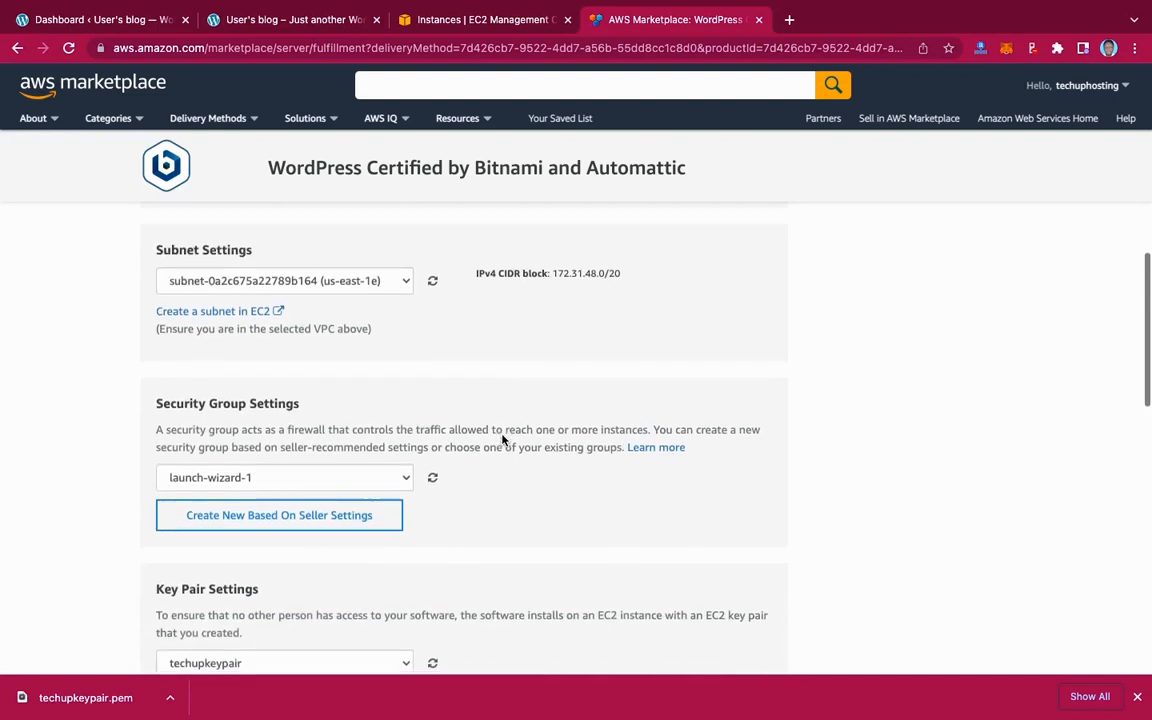
{"action": "scroll", "coordinate": [502, 439], "scroll_direction": "down", "scroll_amount": 3}
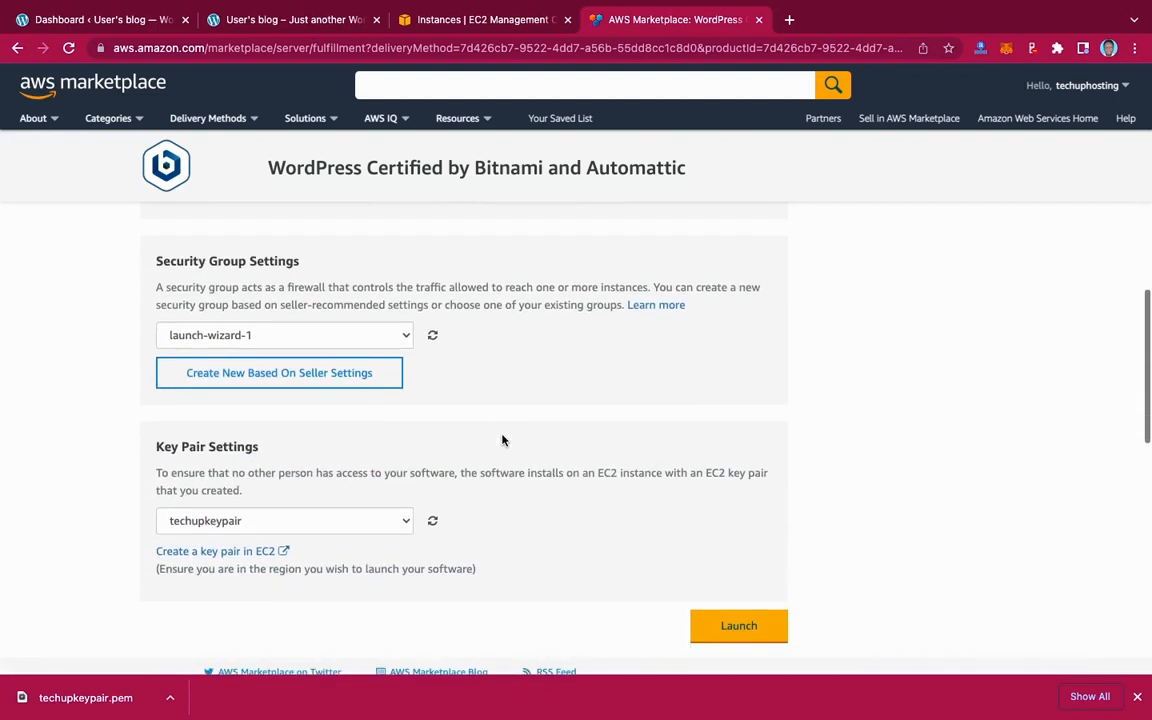
{"action": "scroll", "coordinate": [502, 439], "scroll_direction": "down", "scroll_amount": 2}
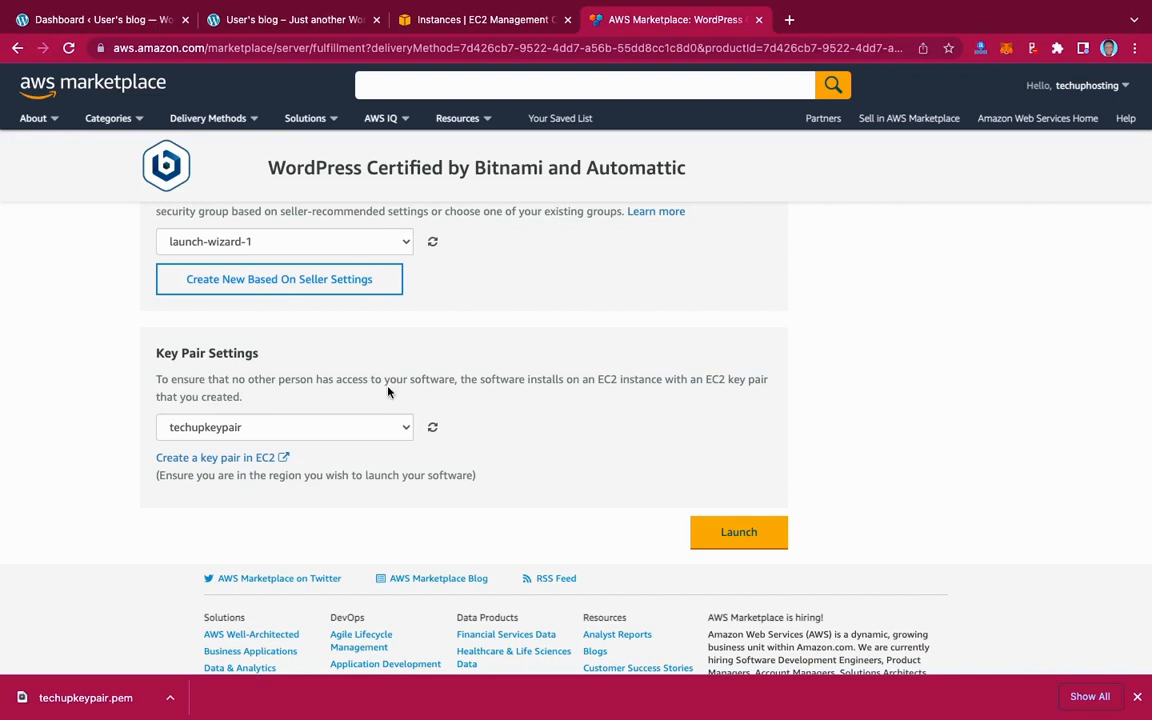
{"action": "left_click", "coordinate": [332, 428]}
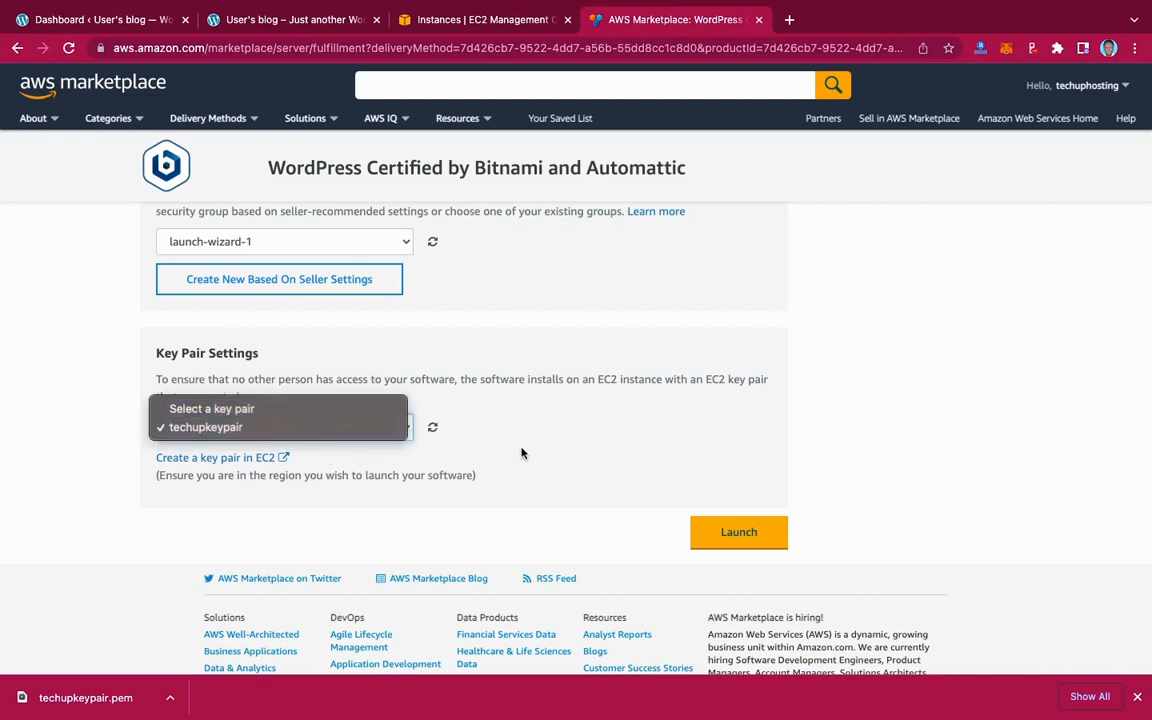
{"action": "left_click", "coordinate": [207, 427]}
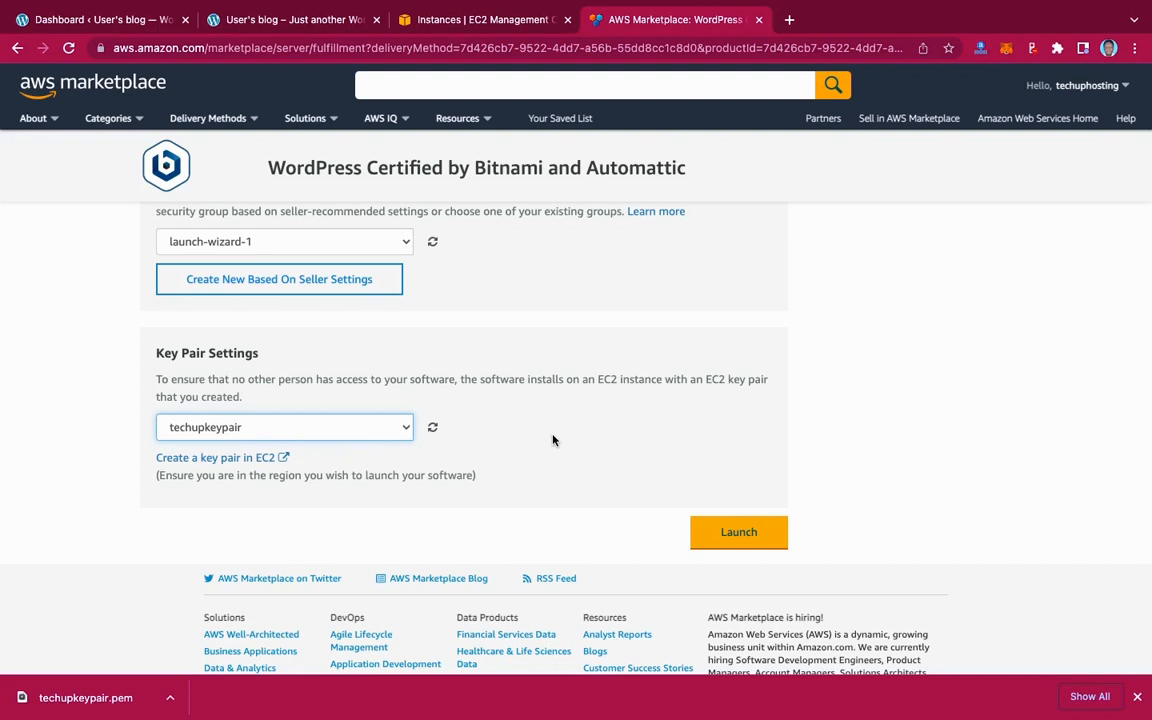
{"action": "left_click", "coordinate": [731, 534]}
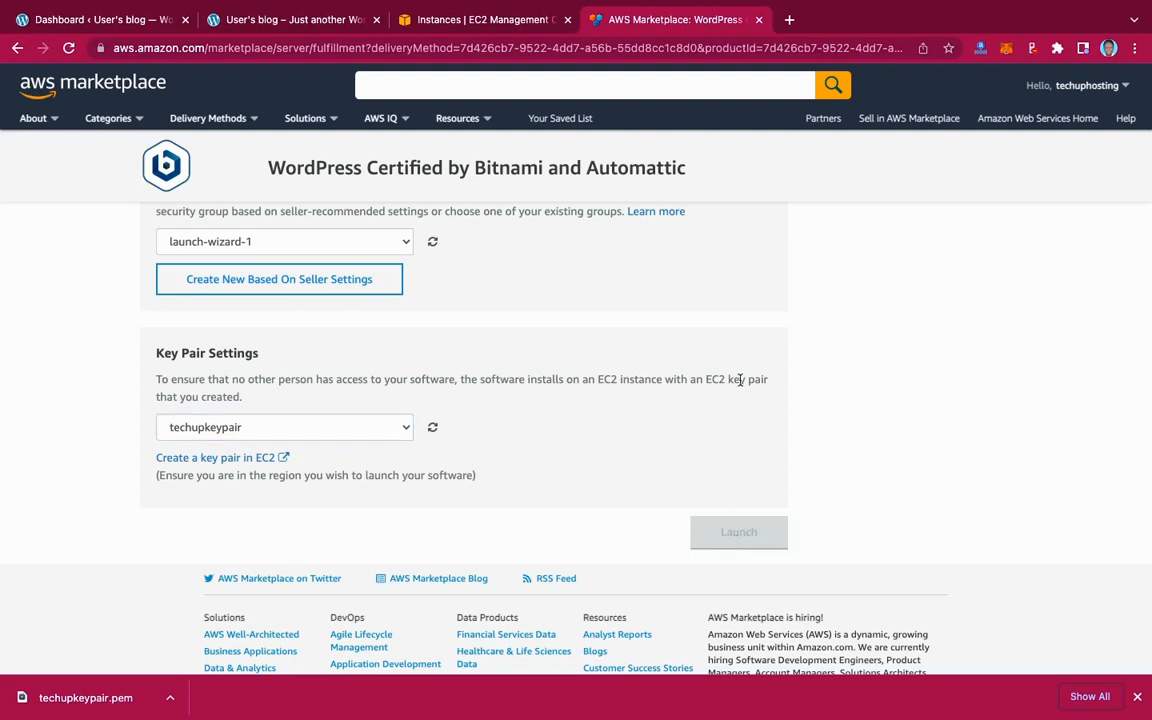
- After the availability-zone error, set the subnet to us-east-1a and relaunch the instance
{"action": "scroll", "coordinate": [740, 385], "scroll_direction": "up", "scroll_amount": 2}
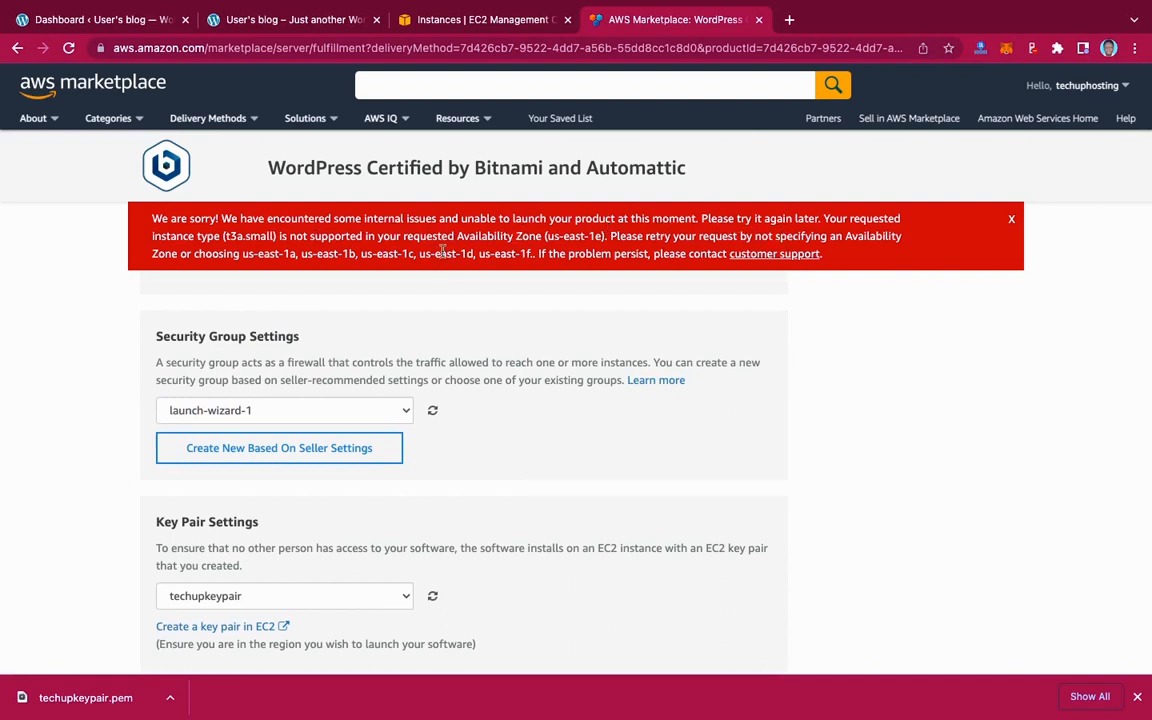
{"action": "scroll", "coordinate": [516, 415], "scroll_direction": "up", "scroll_amount": 5}
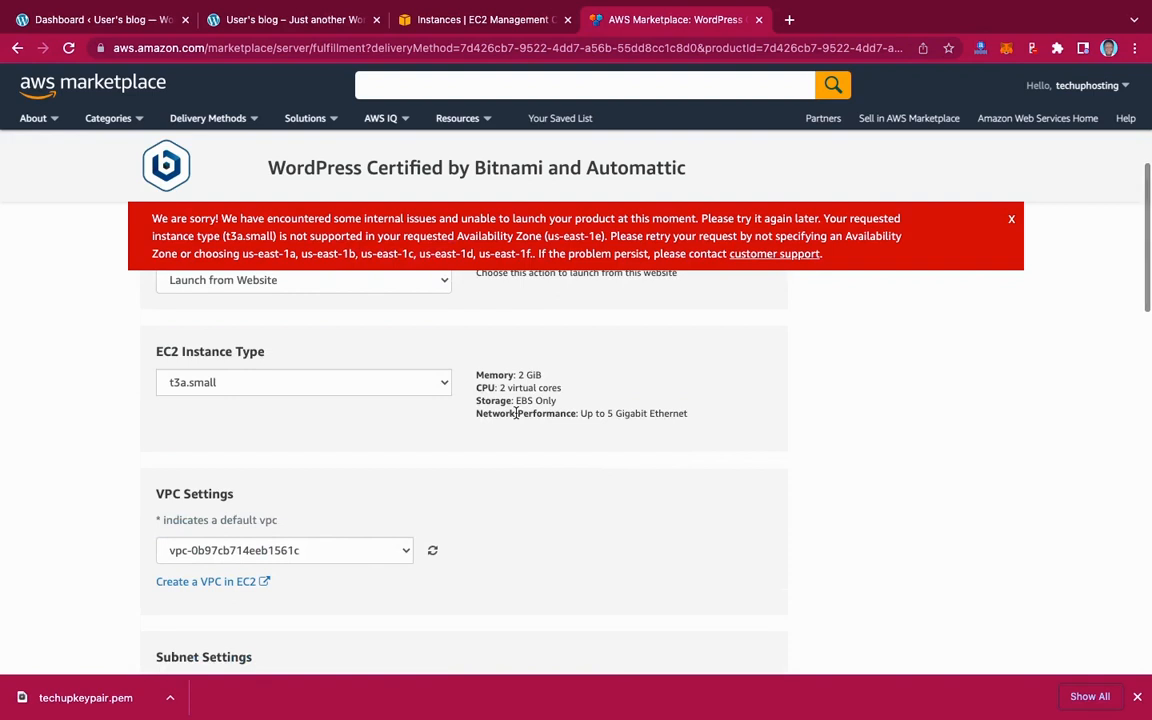
{"action": "scroll", "coordinate": [516, 415], "scroll_direction": "up", "scroll_amount": 5}
{"action": "scroll", "coordinate": [516, 417], "scroll_direction": "up", "scroll_amount": 1}
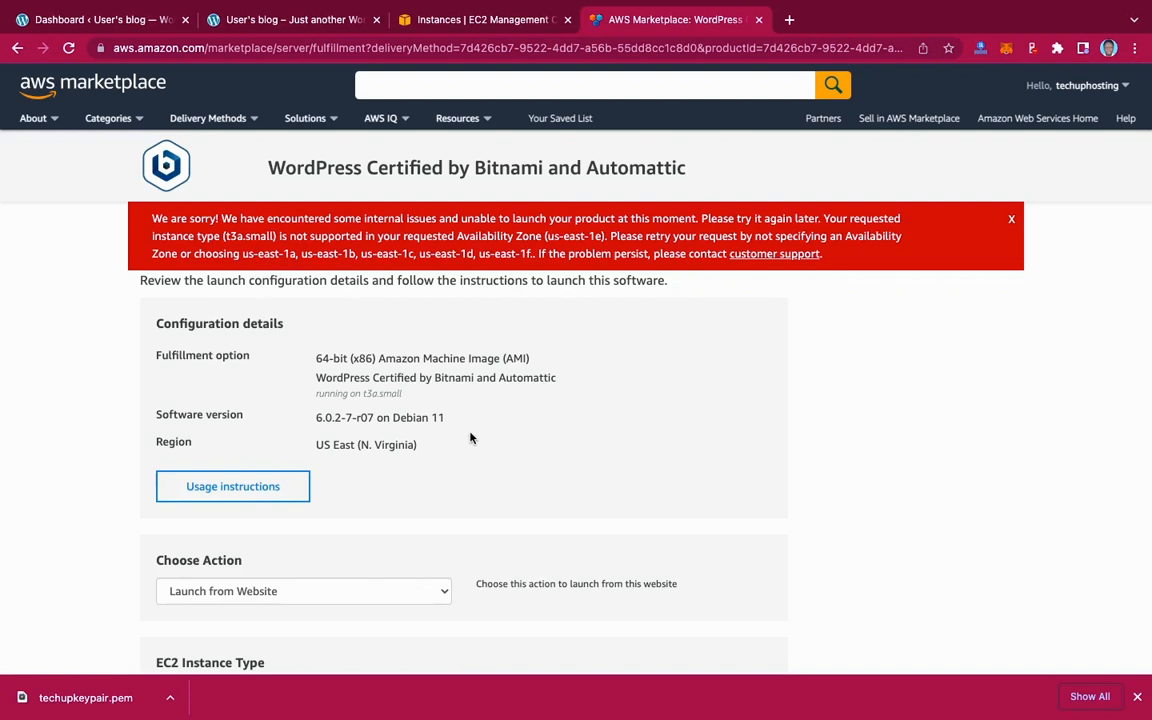
{"action": "scroll", "coordinate": [470, 437], "scroll_direction": "down", "scroll_amount": 5}
{"action": "scroll", "coordinate": [470, 437], "scroll_direction": "down", "scroll_amount": 7}
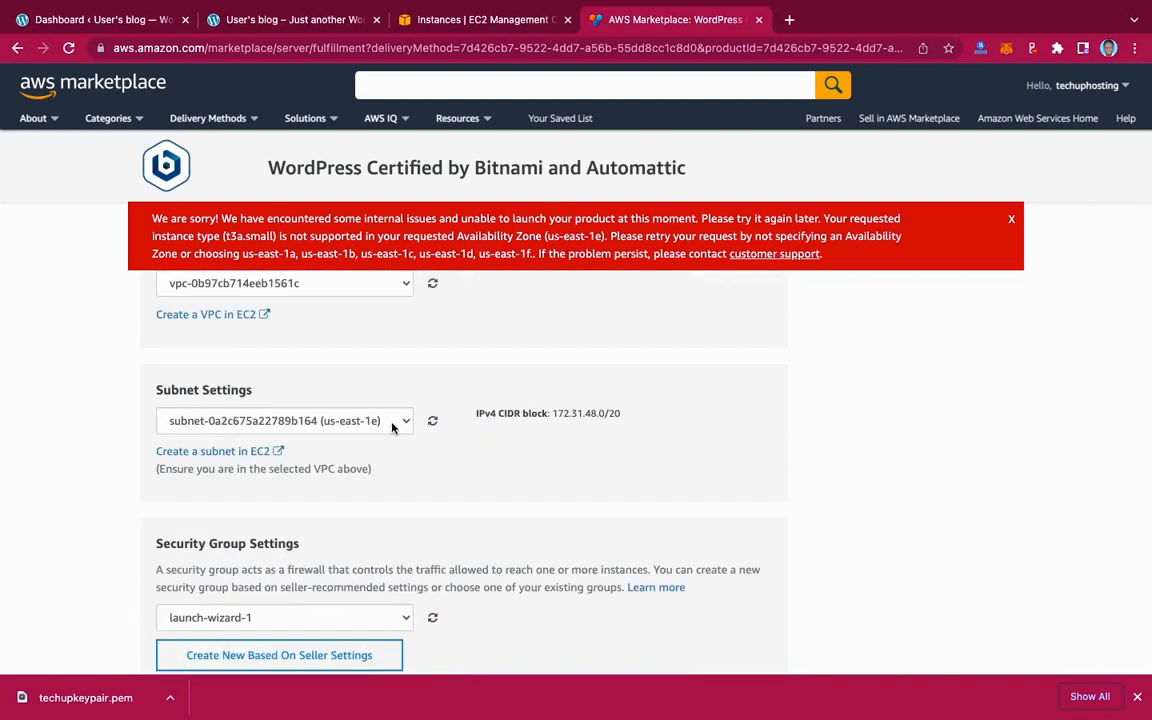
{"action": "scroll", "coordinate": [394, 426], "scroll_direction": "down", "scroll_amount": 6}
{"action": "scroll", "coordinate": [392, 428], "scroll_direction": "up", "scroll_amount": 5}
{"action": "left_click", "coordinate": [375, 428]}
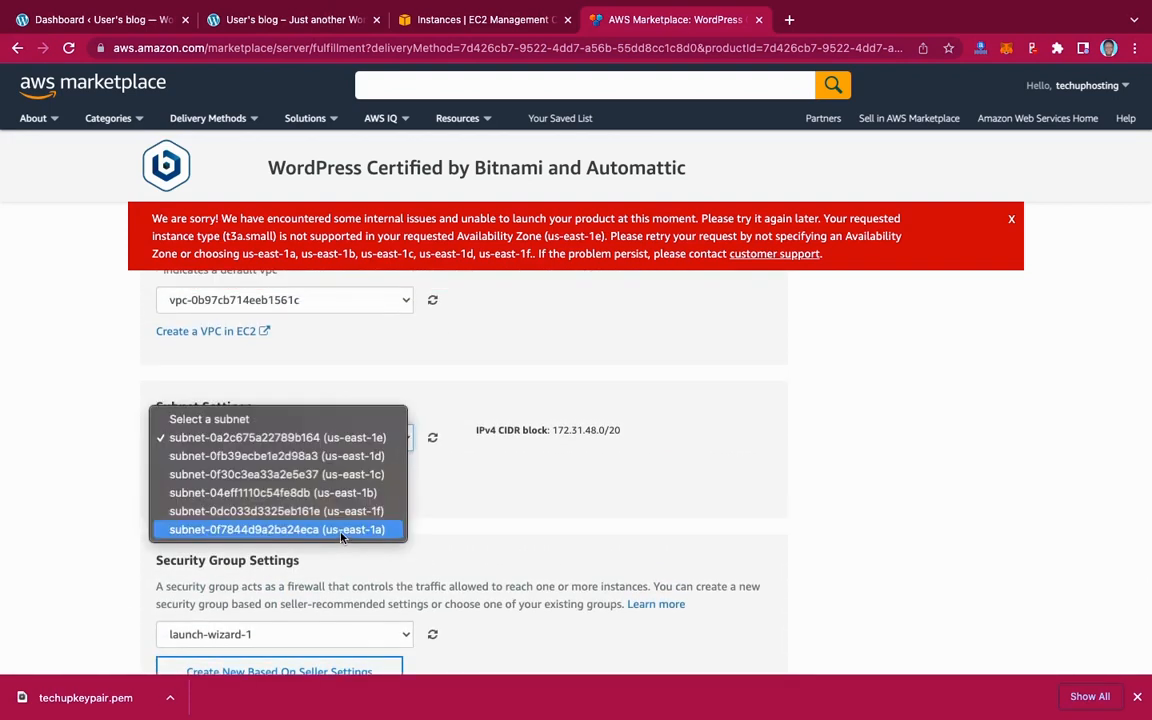
{"action": "left_click", "coordinate": [341, 535]}
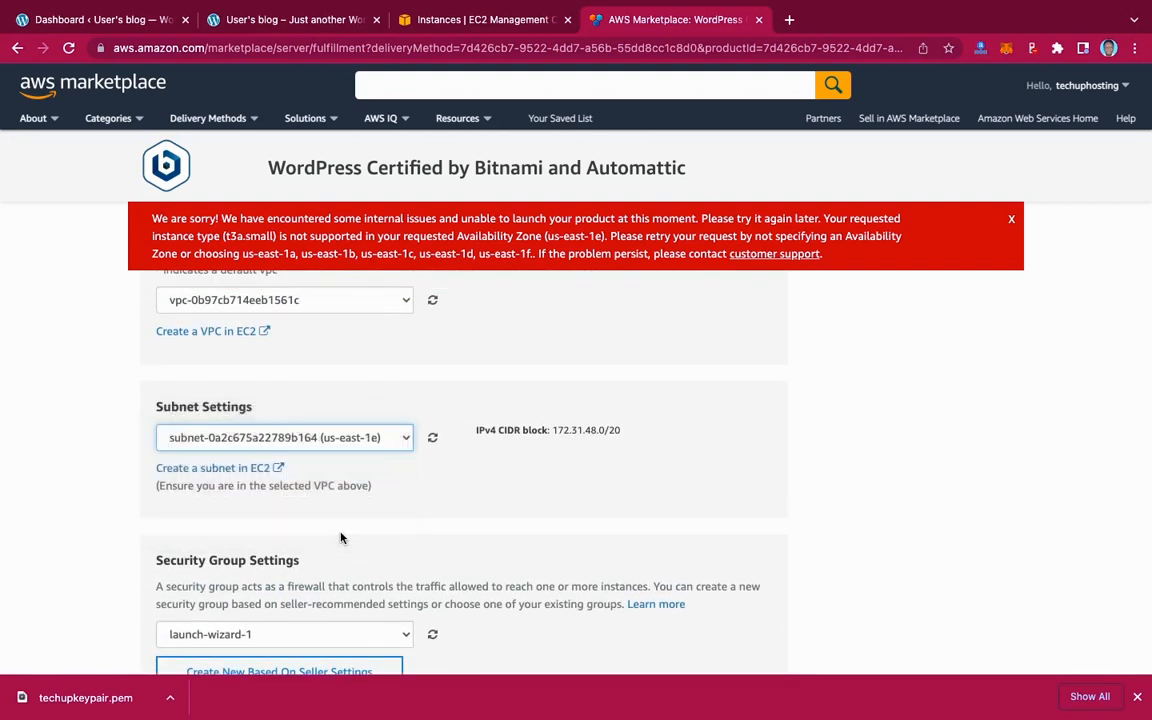
{"action": "scroll", "coordinate": [463, 391], "scroll_direction": "up", "scroll_amount": 2}
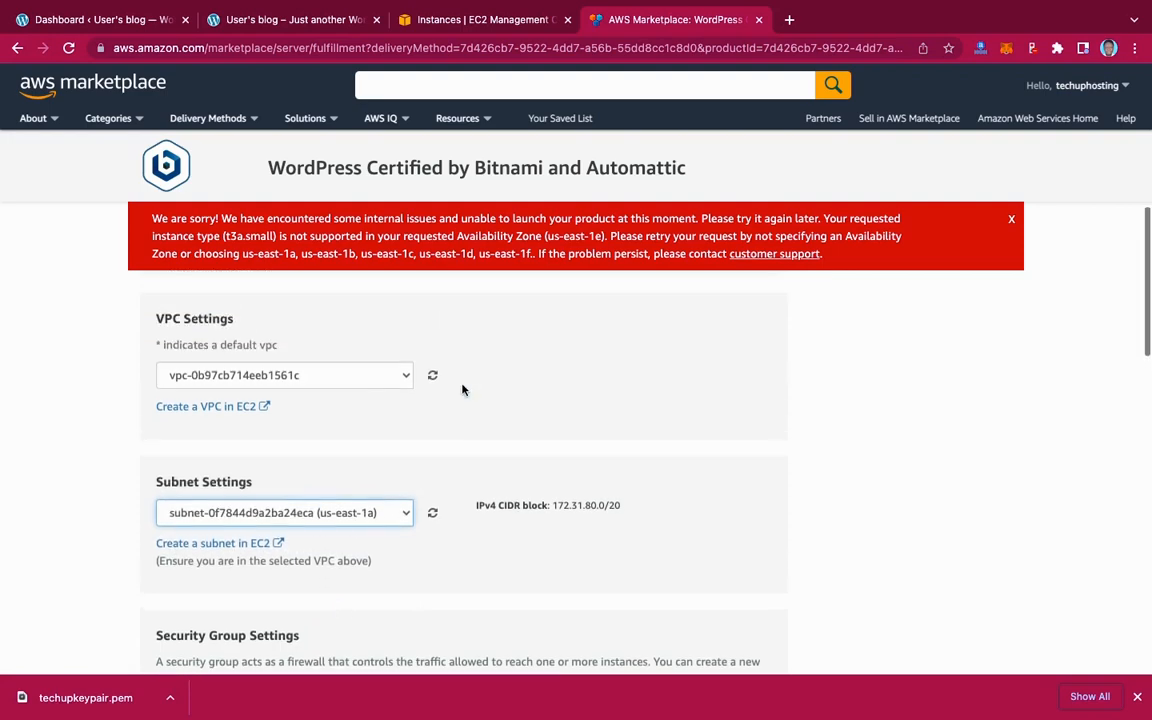
{"action": "scroll", "coordinate": [553, 386], "scroll_direction": "down", "scroll_amount": 10}
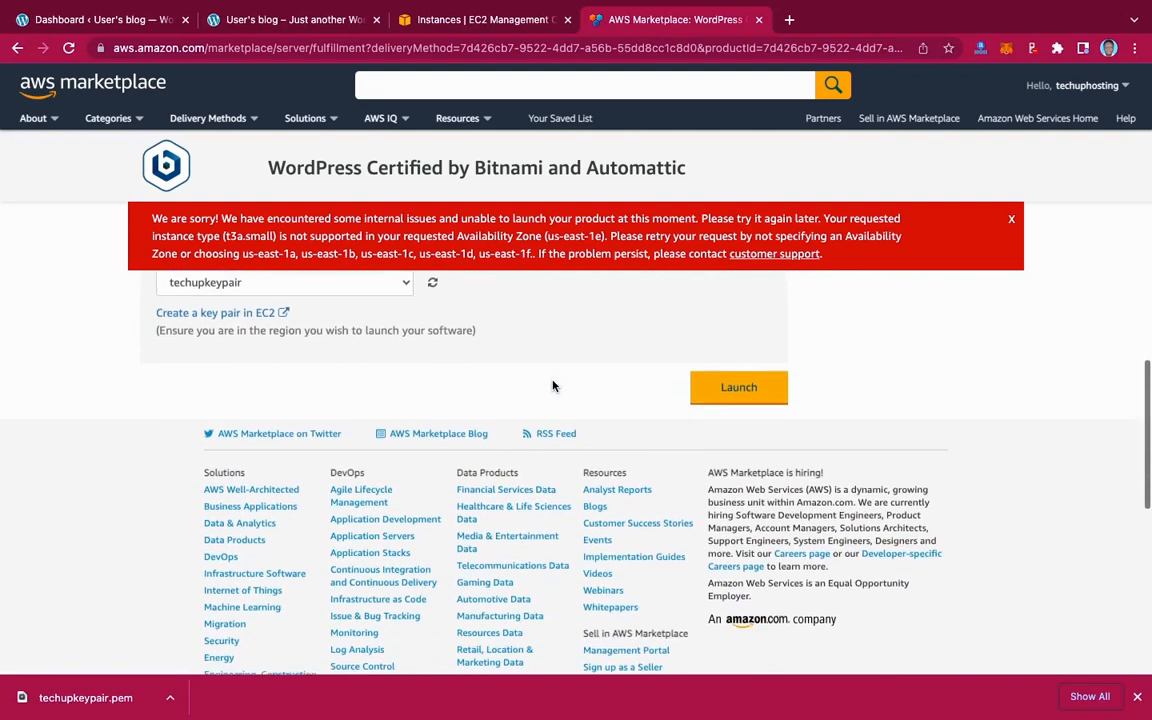
{"action": "left_click", "coordinate": [739, 385]}
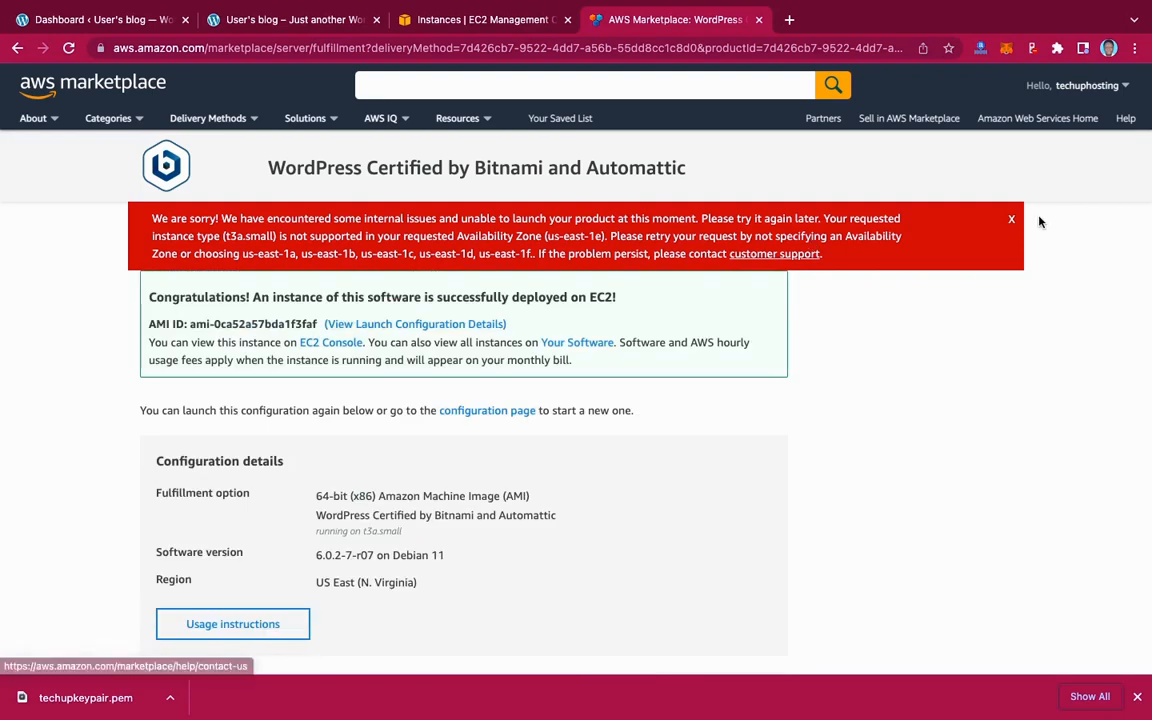
- Dismiss the red launch error banner and follow the Usage instructions link
{"action": "left_click", "coordinate": [1011, 219]}
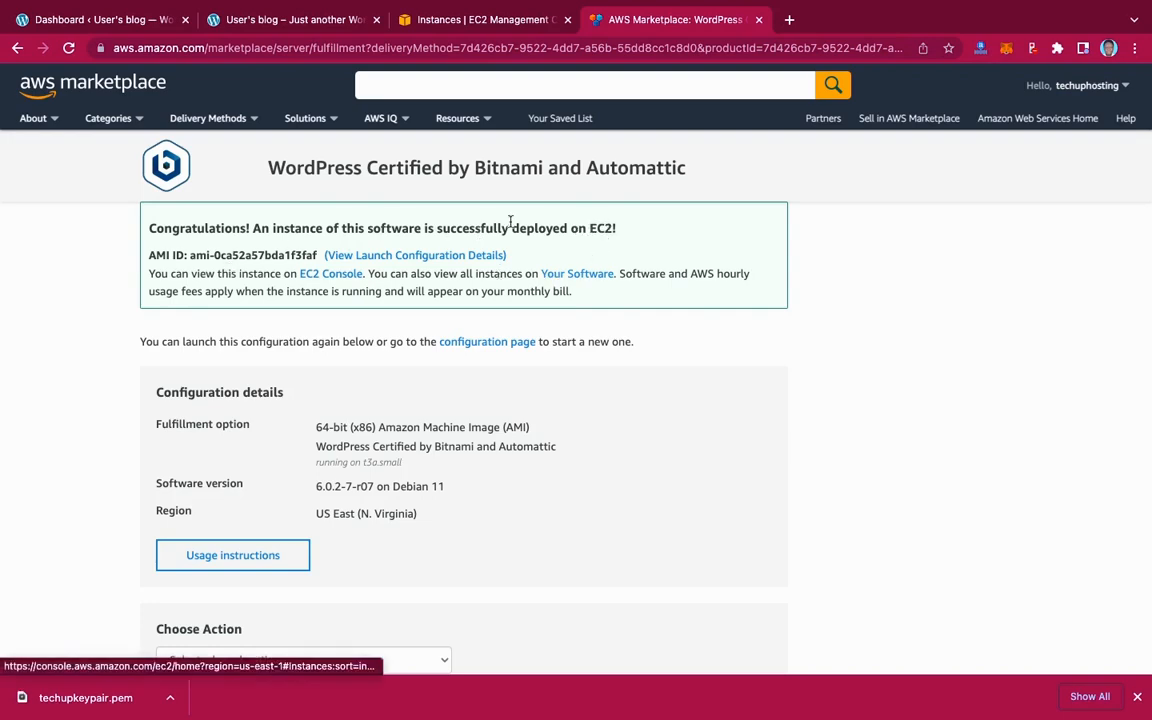
{"action": "scroll", "coordinate": [725, 378], "scroll_direction": "down", "scroll_amount": 5}
{"action": "scroll", "coordinate": [727, 377], "scroll_direction": "up", "scroll_amount": 3}
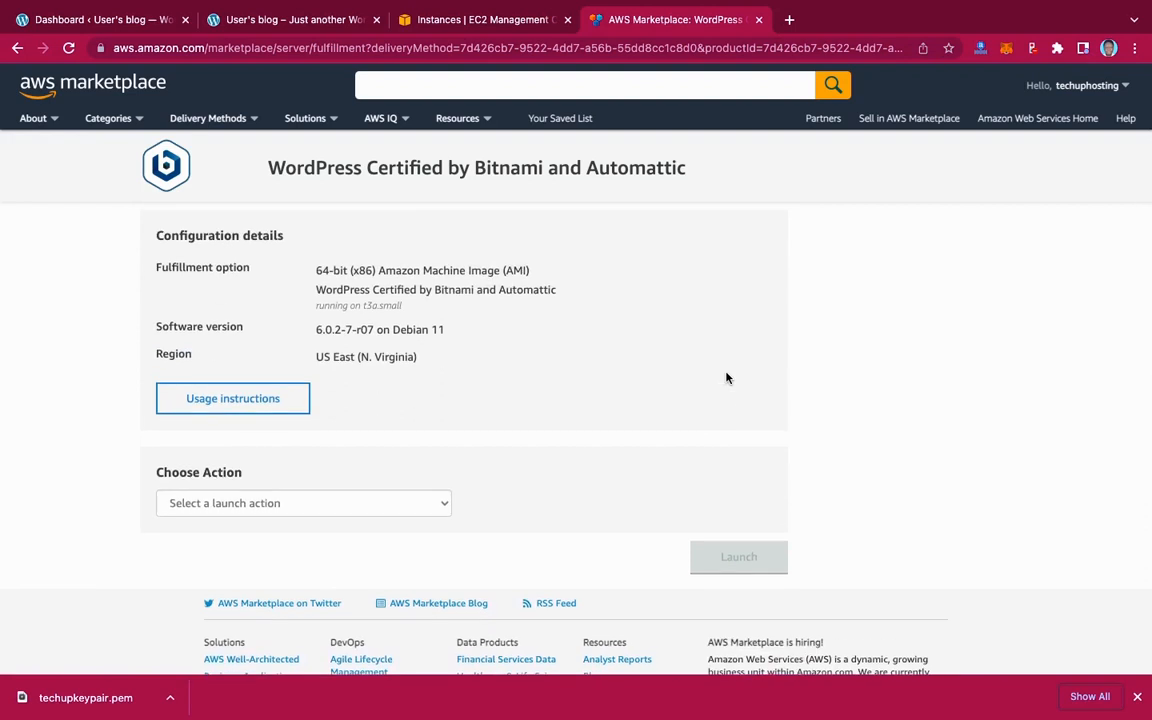
{"action": "scroll", "coordinate": [727, 377], "scroll_direction": "up", "scroll_amount": 1}
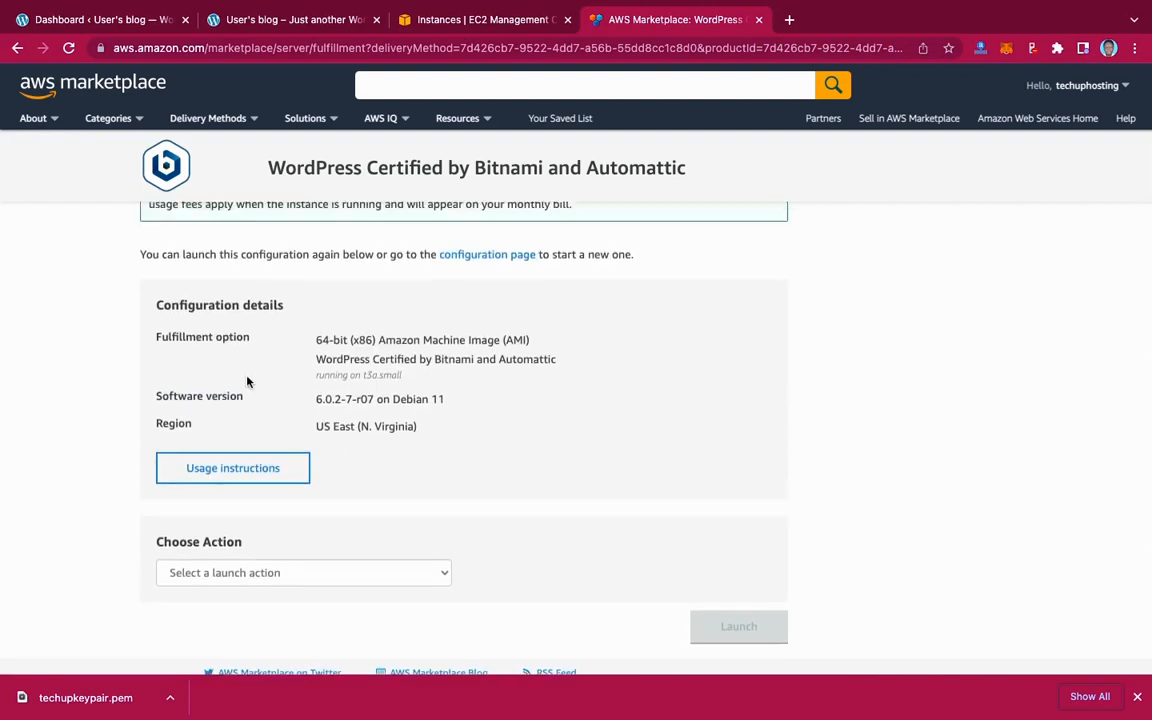
{"action": "left_click", "coordinate": [269, 475]}
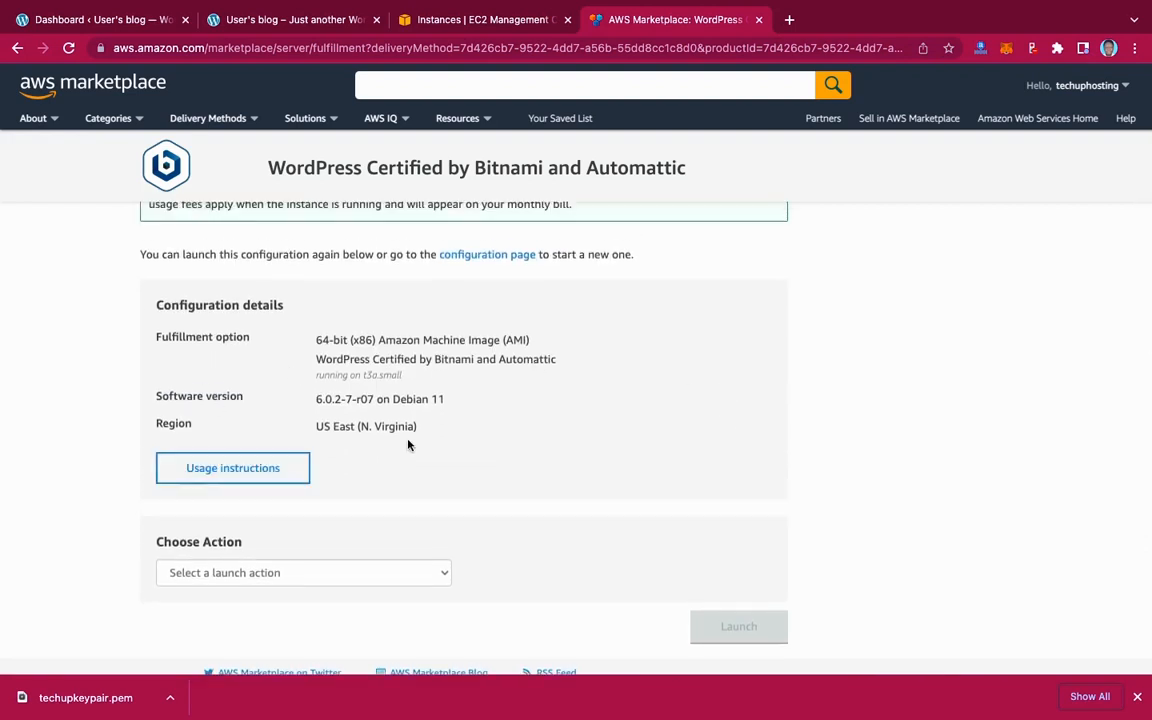
- Reload the EC2 Instances list so the new t3a.small appears beside Techup
{"action": "left_click", "coordinate": [470, 20]}
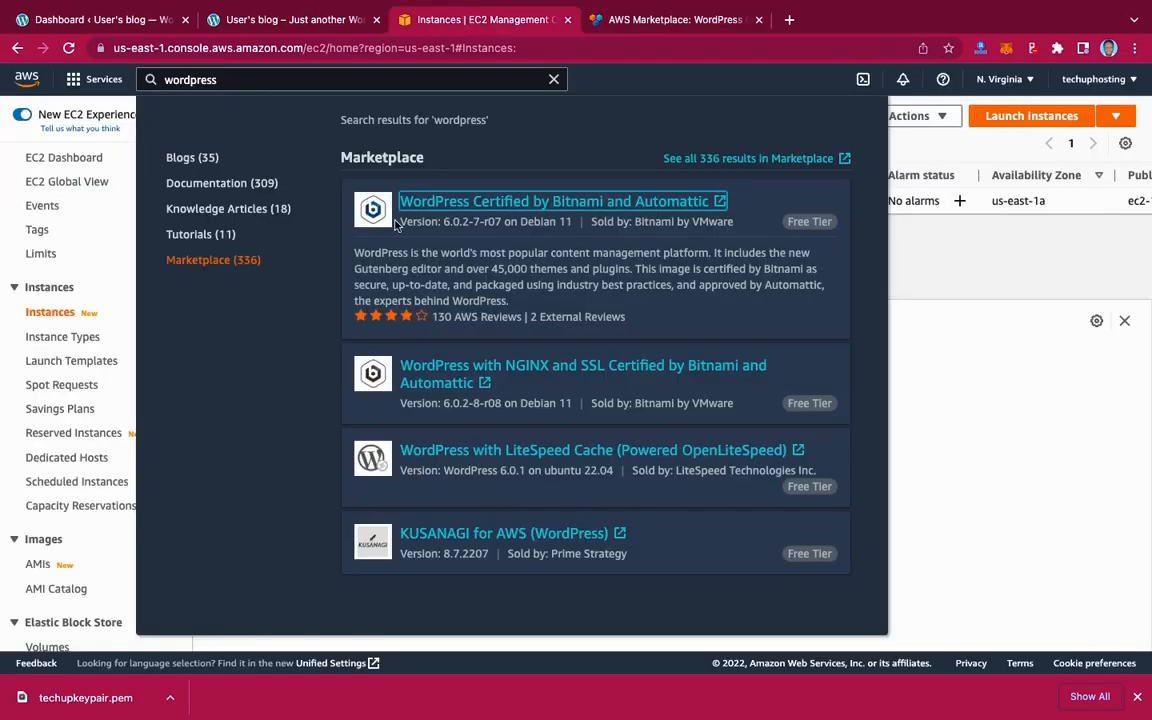
{"action": "left_click", "coordinate": [956, 269]}
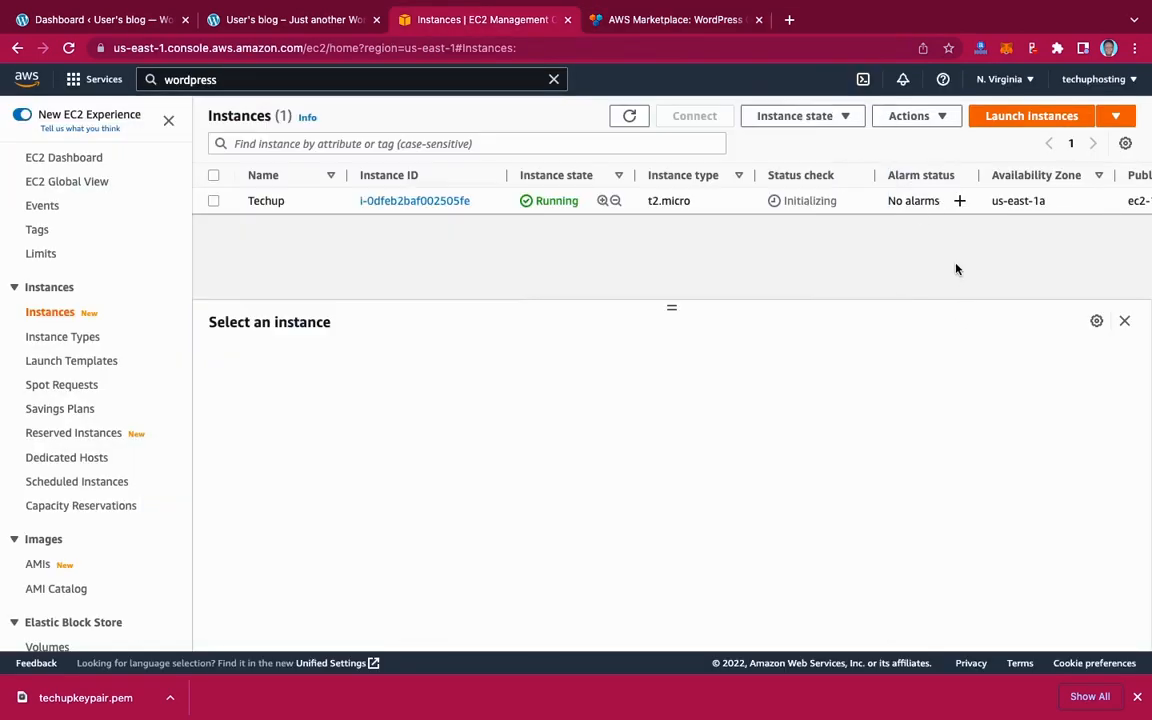
{"action": "left_click", "coordinate": [636, 22]}
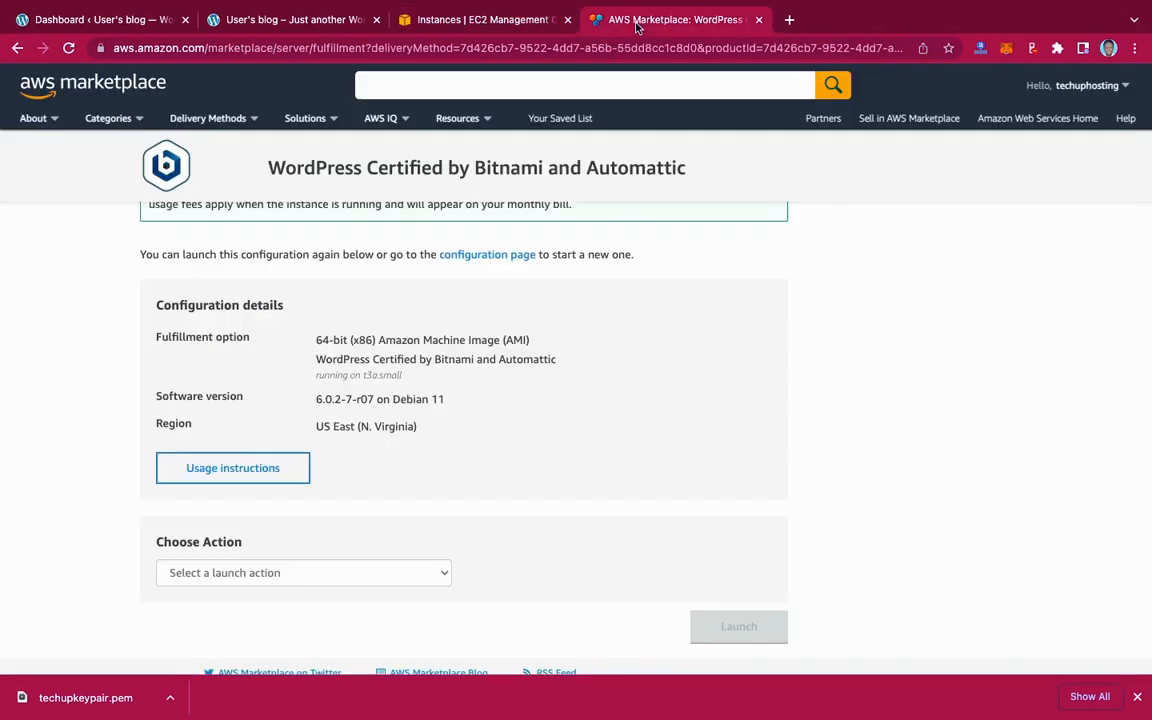
{"action": "left_click", "coordinate": [462, 21]}
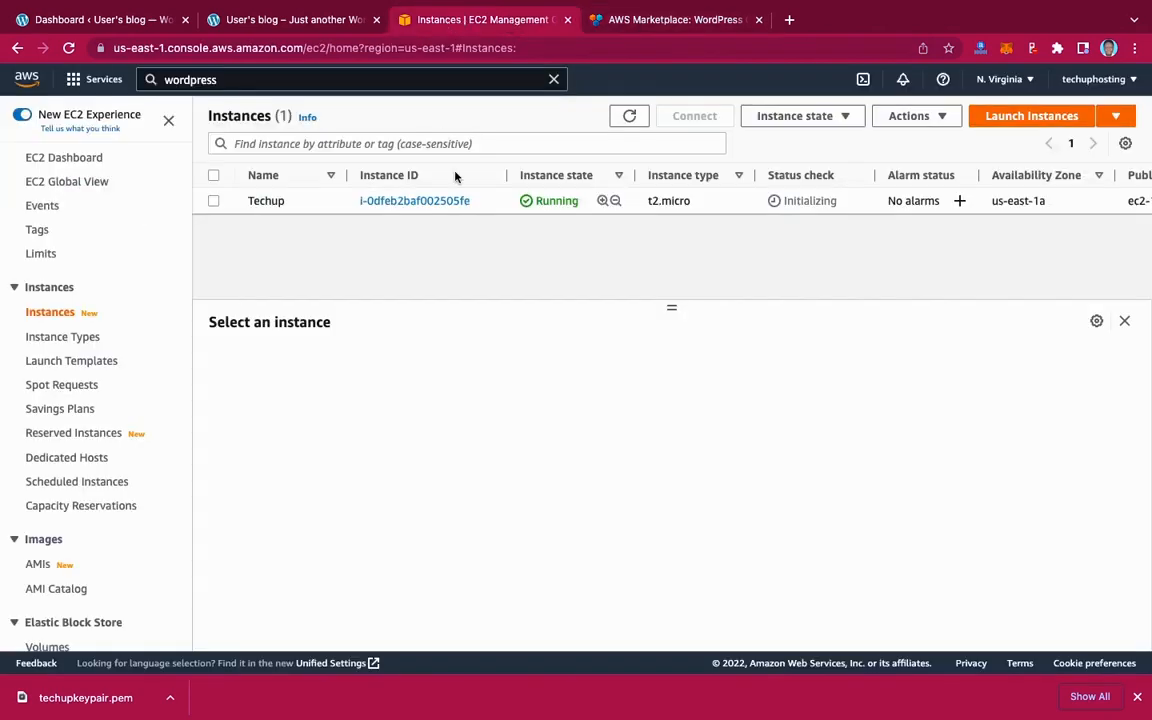
{"action": "left_click", "coordinate": [69, 48]}
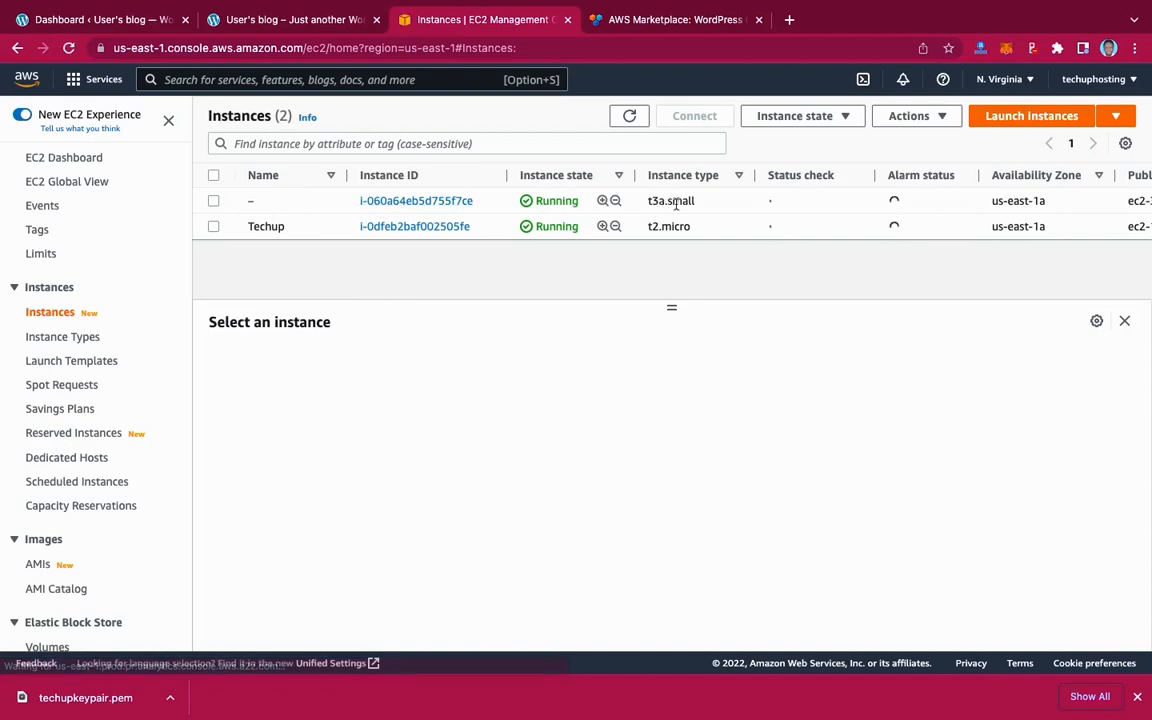
- Name the new t3a.small instance 'WordPress Website'
{"action": "left_click", "coordinate": [265, 201]}
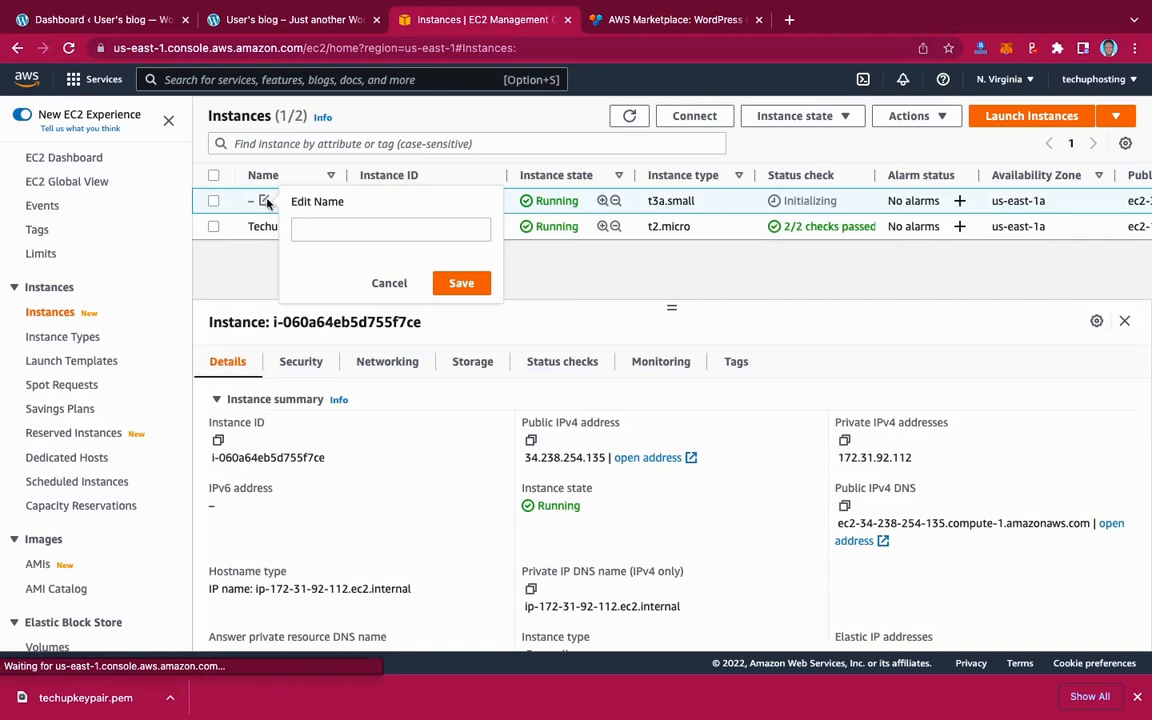
{"action": "left_click", "coordinate": [307, 231]}
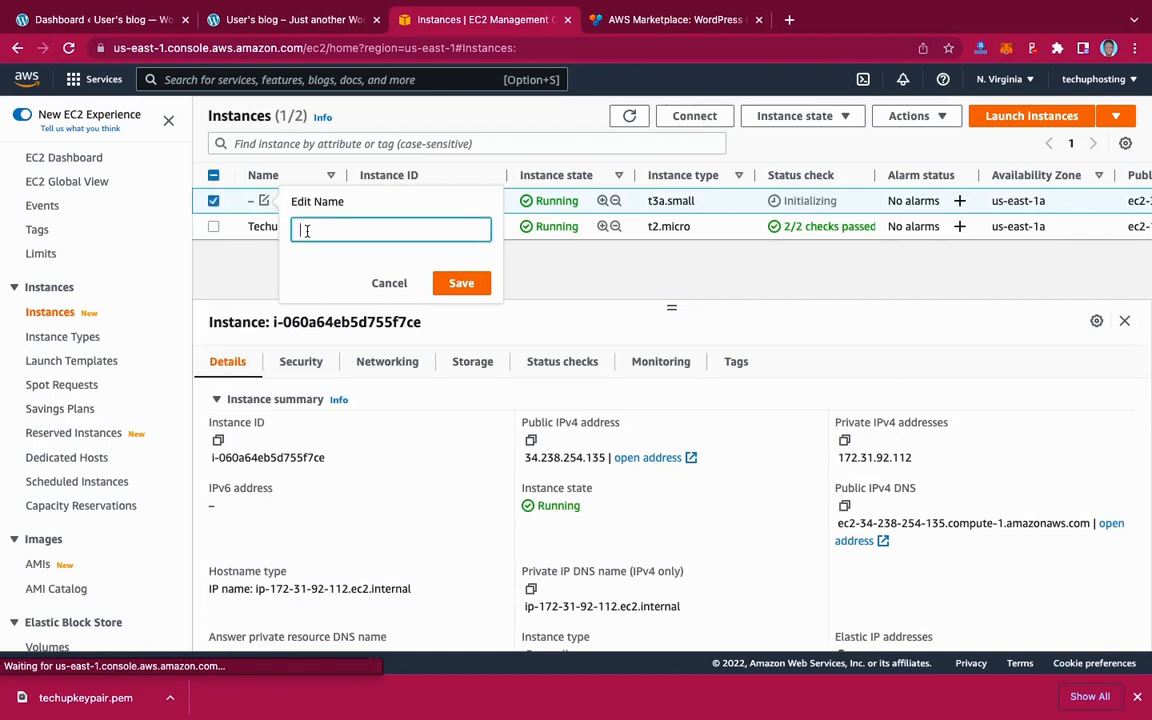
{"action": "type", "text": "WordPress Website"}
{"action": "left_click", "coordinate": [461, 284]}
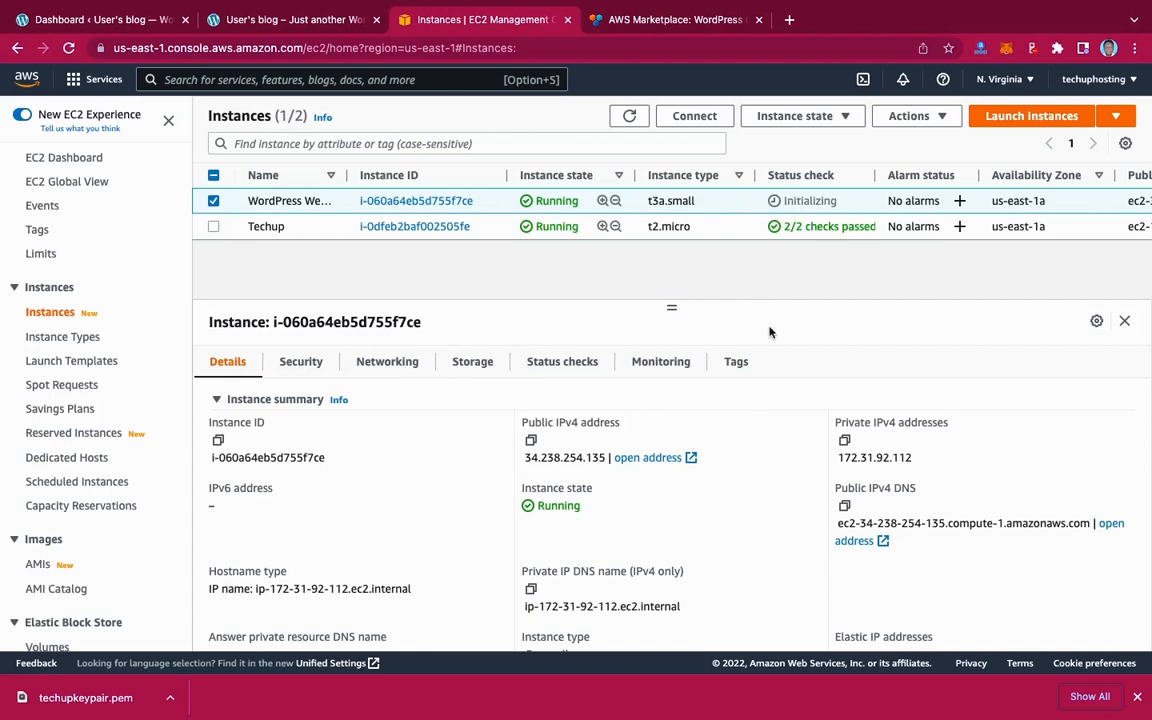
{"action": "scroll", "coordinate": [769, 332], "scroll_direction": "down", "scroll_amount": 2}
- Select WordPress Website to view its details, public DNS ec2-34-238-254-135.compute-1.amazonaws.com
{"action": "scroll", "coordinate": [769, 332], "scroll_direction": "up", "scroll_amount": 1}
{"action": "scroll", "coordinate": [769, 332], "scroll_direction": "up", "scroll_amount": 1}
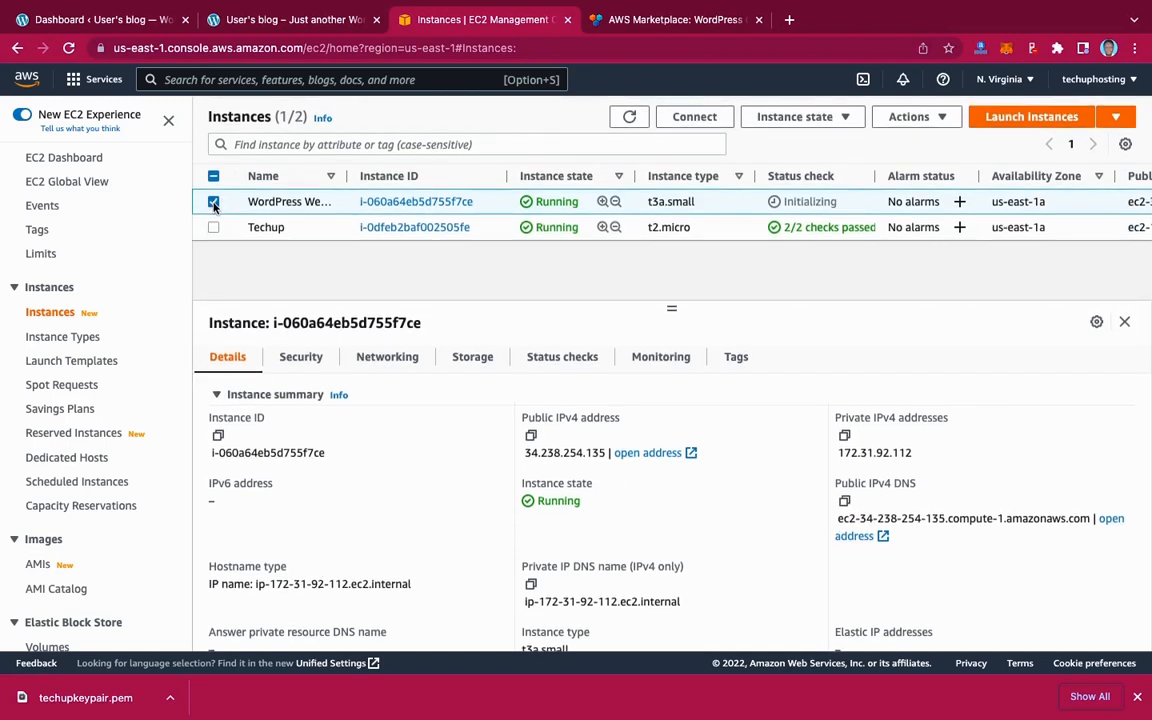
{"action": "left_click", "coordinate": [213, 202]}
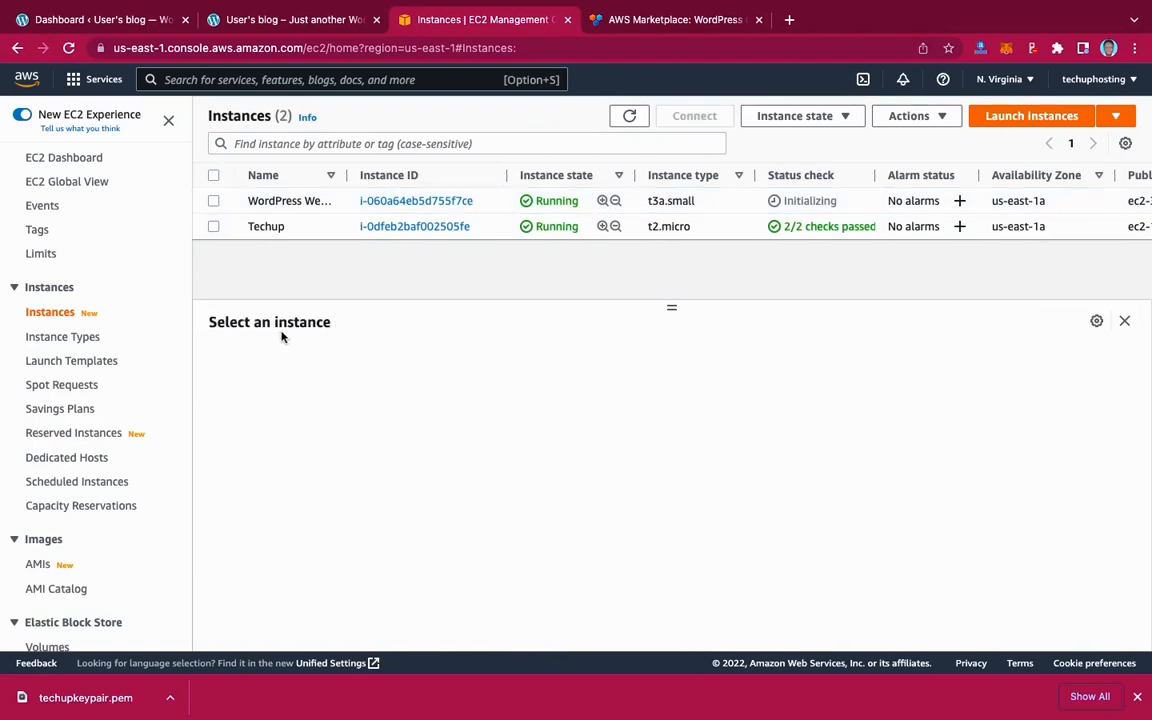
{"action": "left_click", "coordinate": [213, 228]}
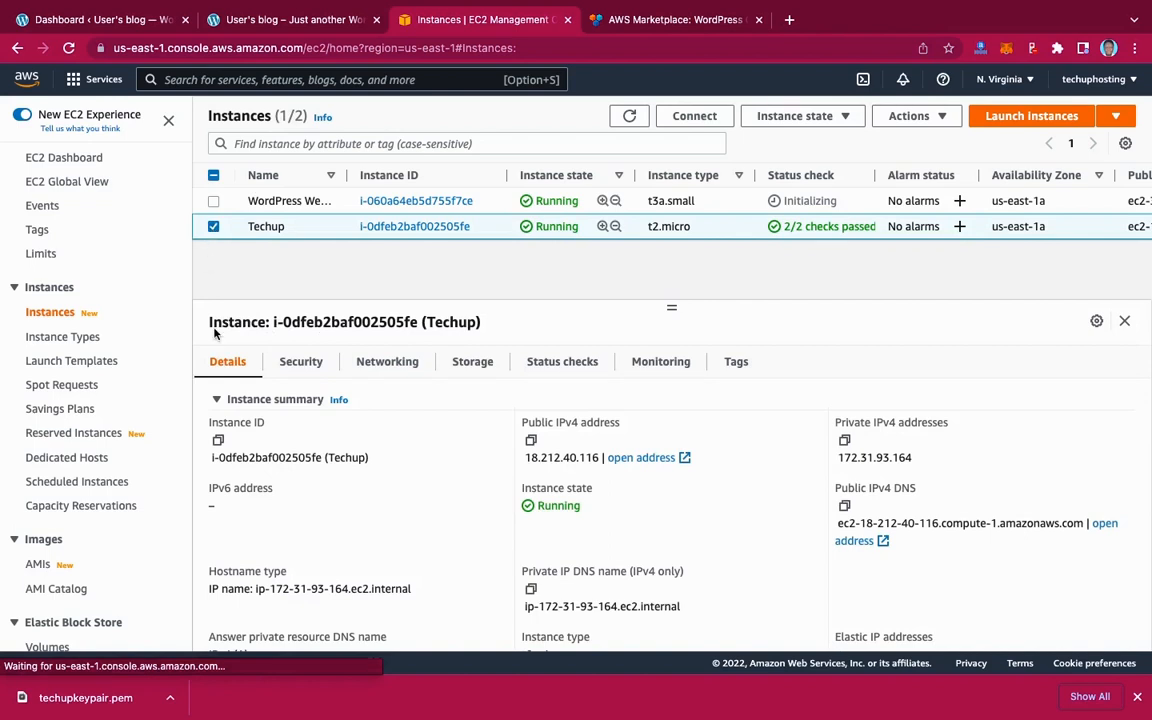
{"action": "left_click", "coordinate": [214, 227]}
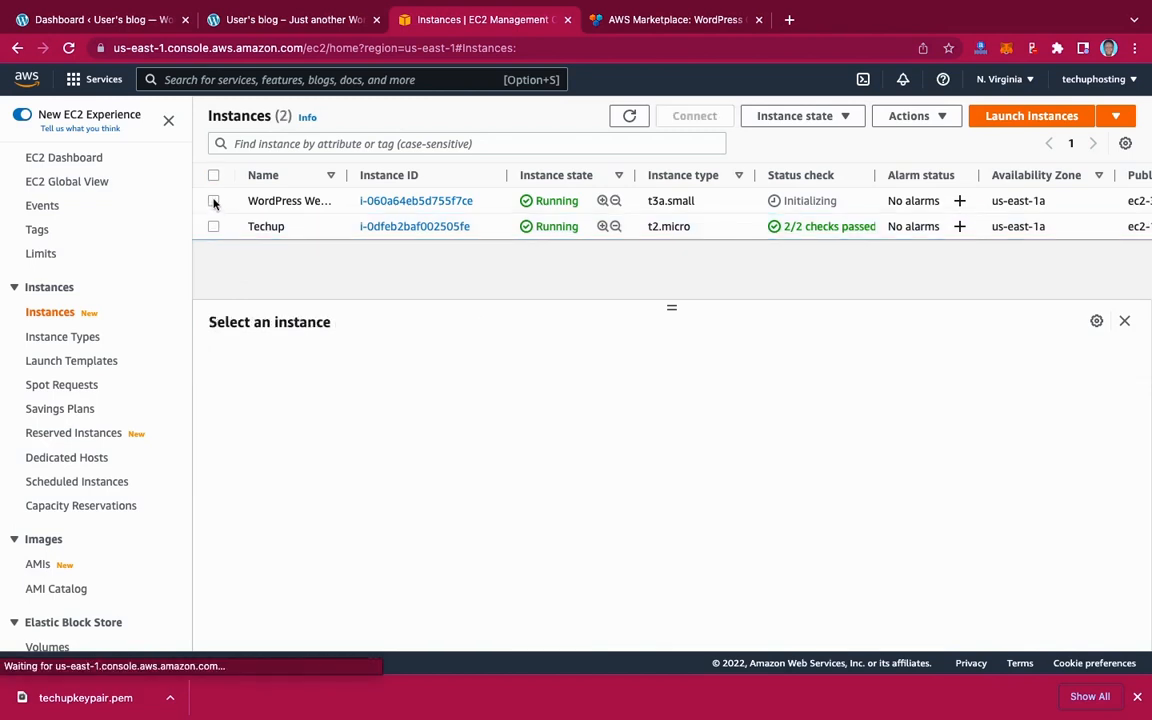
{"action": "left_click", "coordinate": [214, 201]}
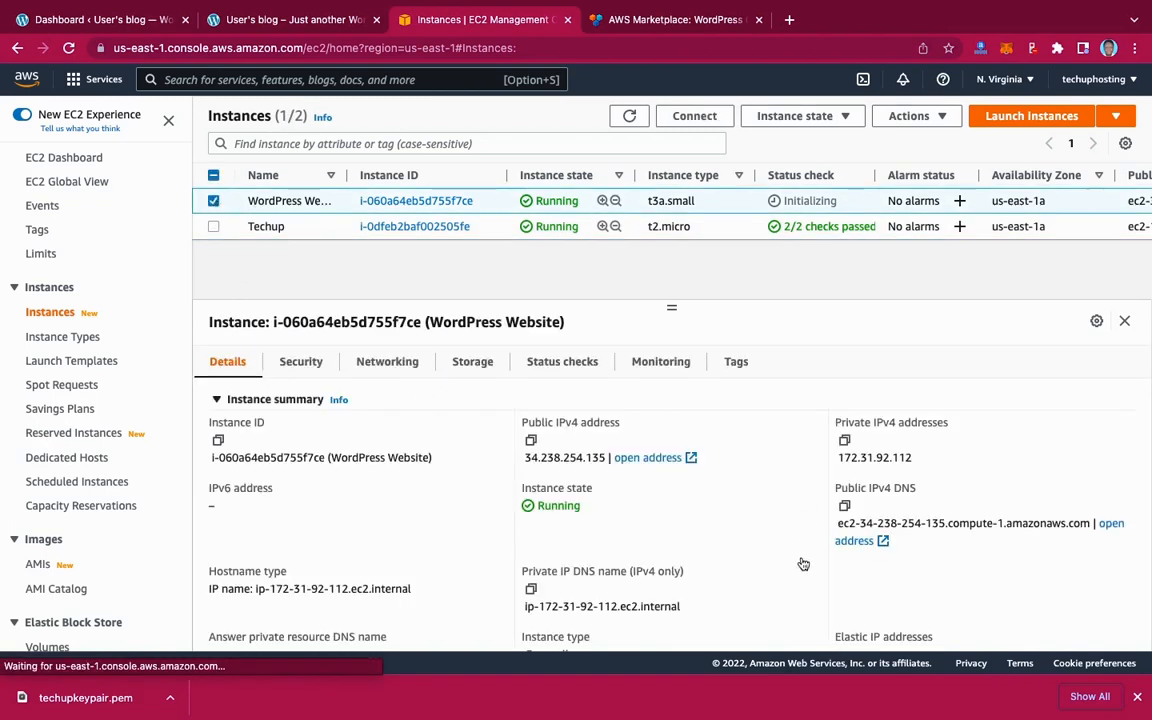
{"action": "scroll", "coordinate": [801, 565], "scroll_direction": "down", "scroll_amount": 3}
{"action": "scroll", "coordinate": [801, 565], "scroll_direction": "down", "scroll_amount": 5}
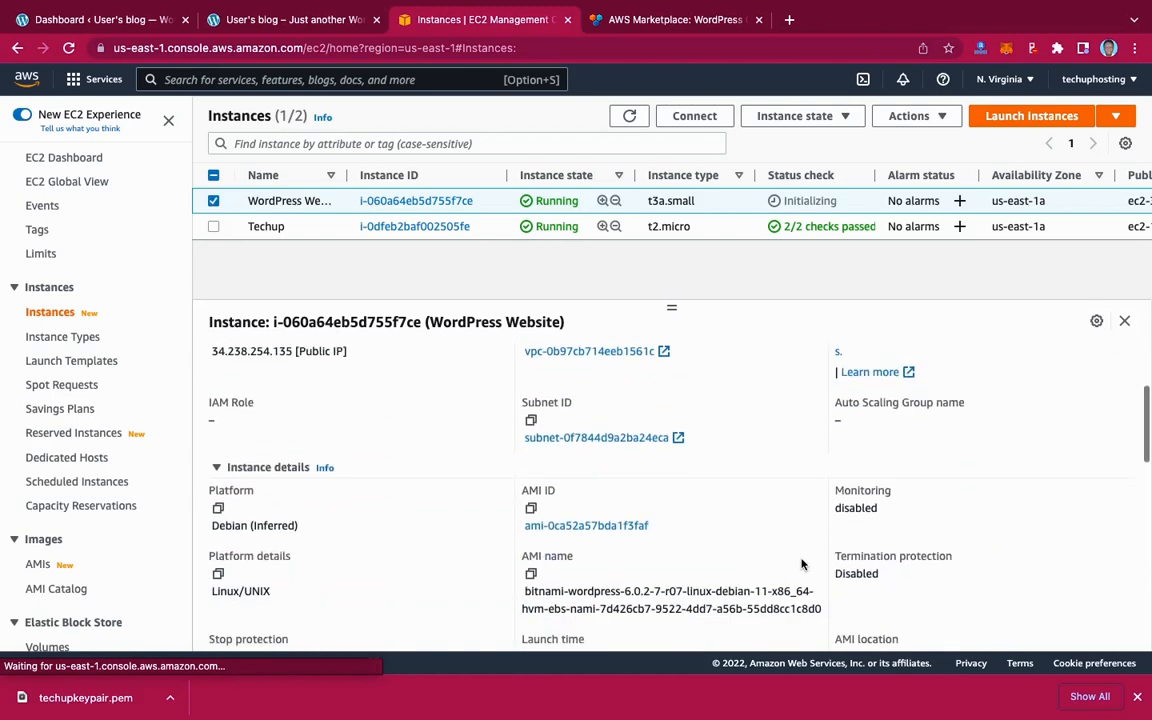
{"action": "scroll", "coordinate": [801, 565], "scroll_direction": "up", "scroll_amount": 8}
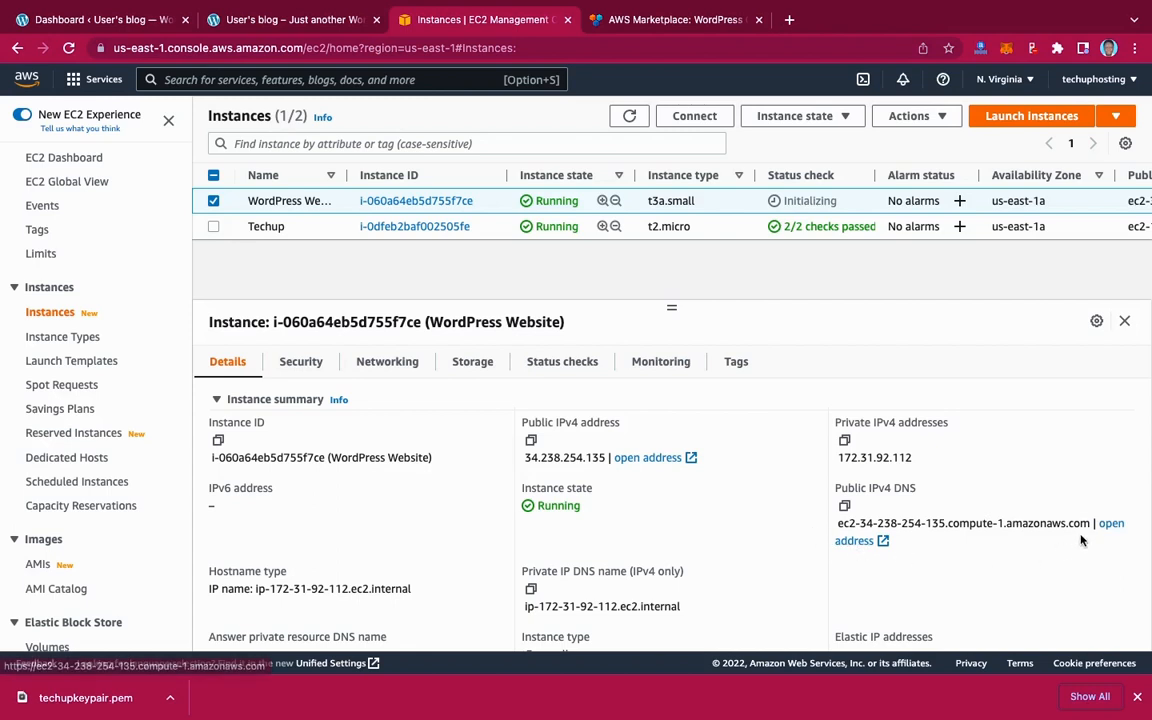
- Open the instance's public DNS address and proceed past the certificate warning to User's blog
{"action": "left_click", "coordinate": [860, 541]}
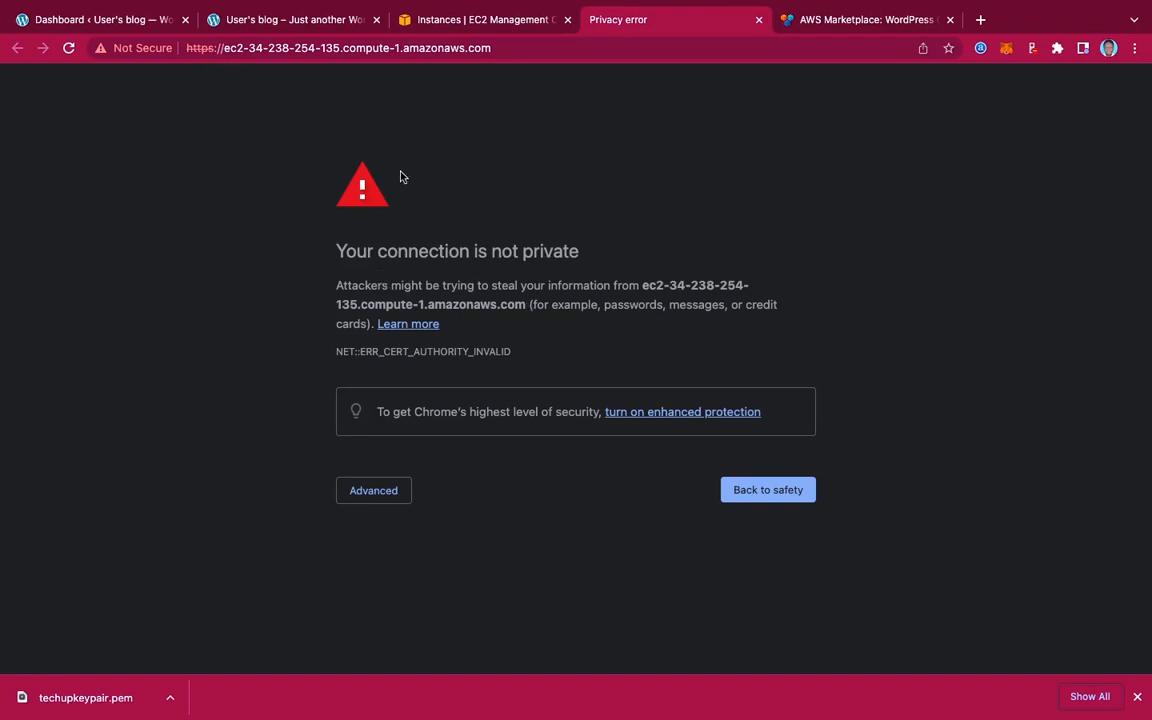
{"action": "left_click", "coordinate": [376, 500]}
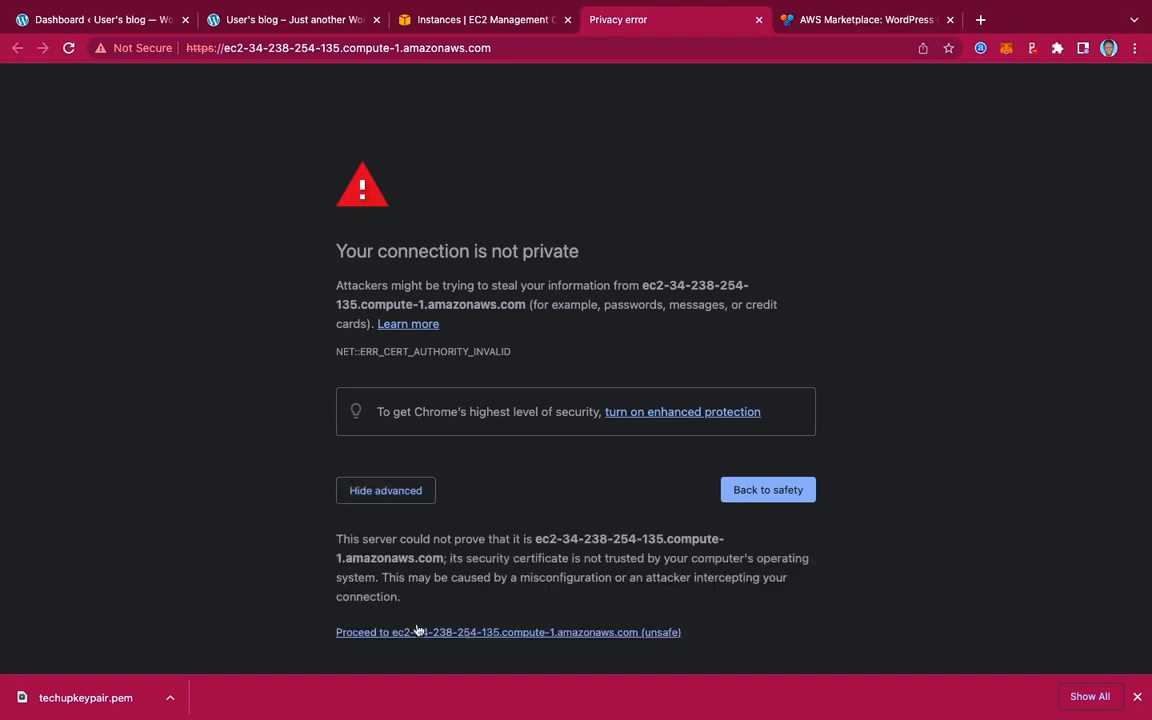
{"action": "scroll", "coordinate": [535, 607], "scroll_direction": "down", "scroll_amount": 1}
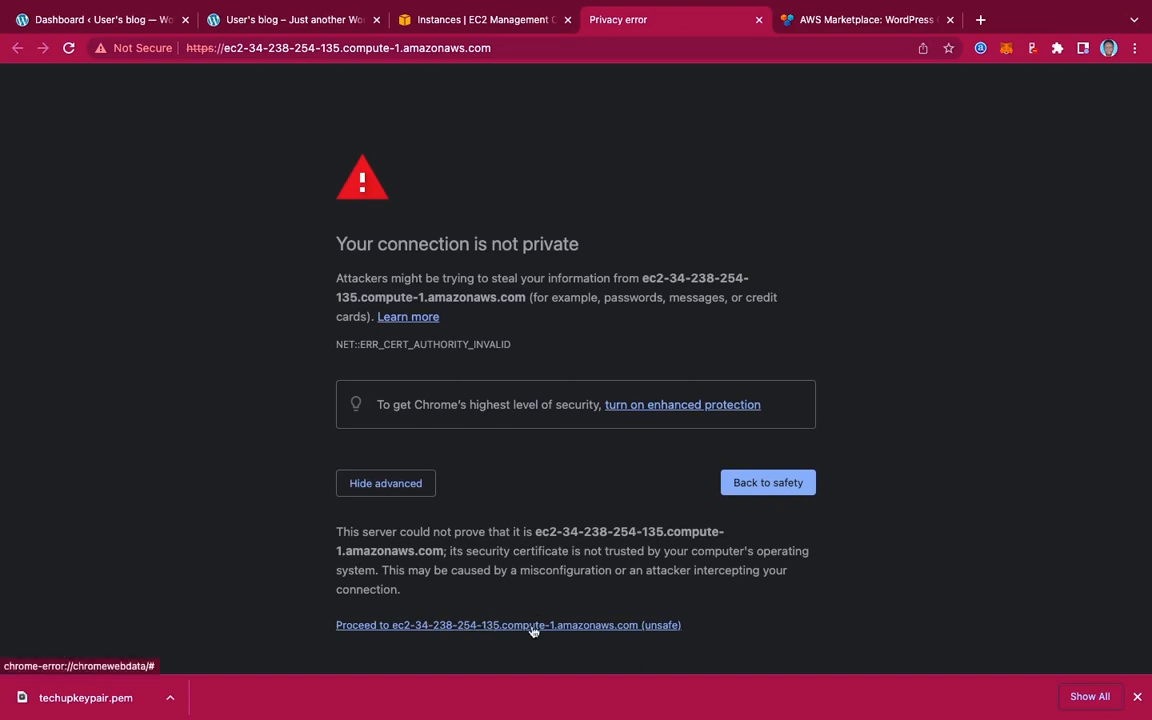
{"action": "left_click", "coordinate": [1137, 697]}
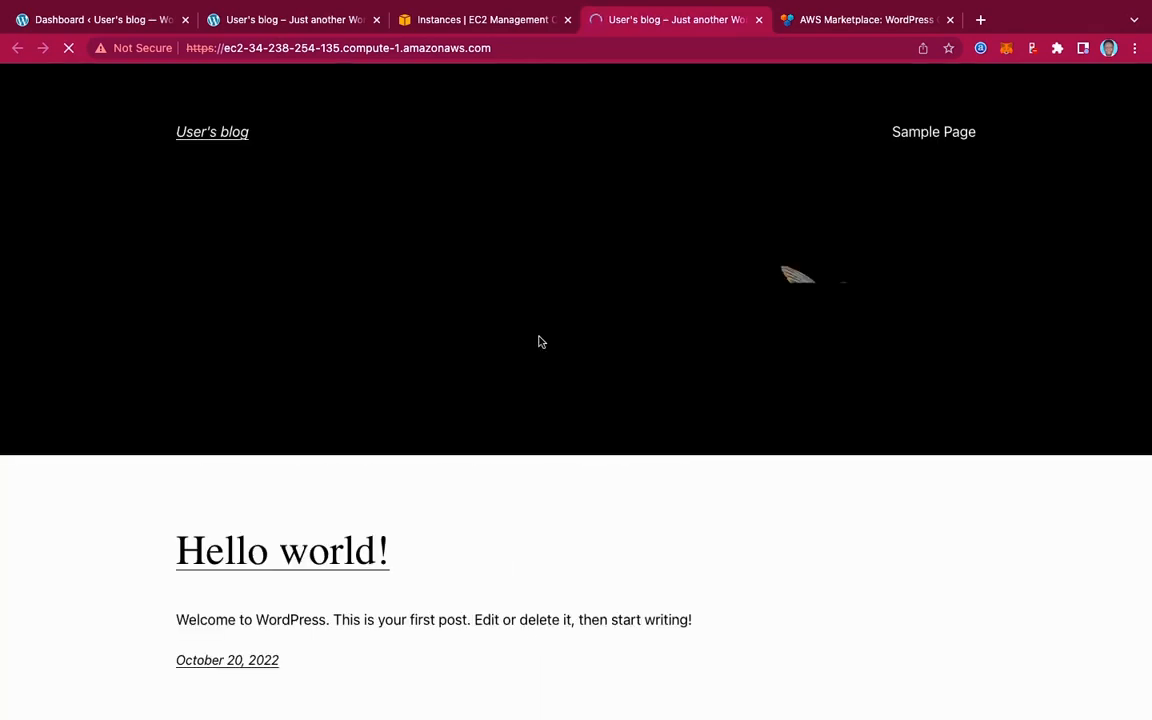
- Load the site's /wp-admin login page, then return to the EC2 Instances tab
{"action": "scroll", "coordinate": [837, 477], "scroll_direction": "down", "scroll_amount": 4}
{"action": "scroll", "coordinate": [837, 477], "scroll_direction": "up", "scroll_amount": 4}
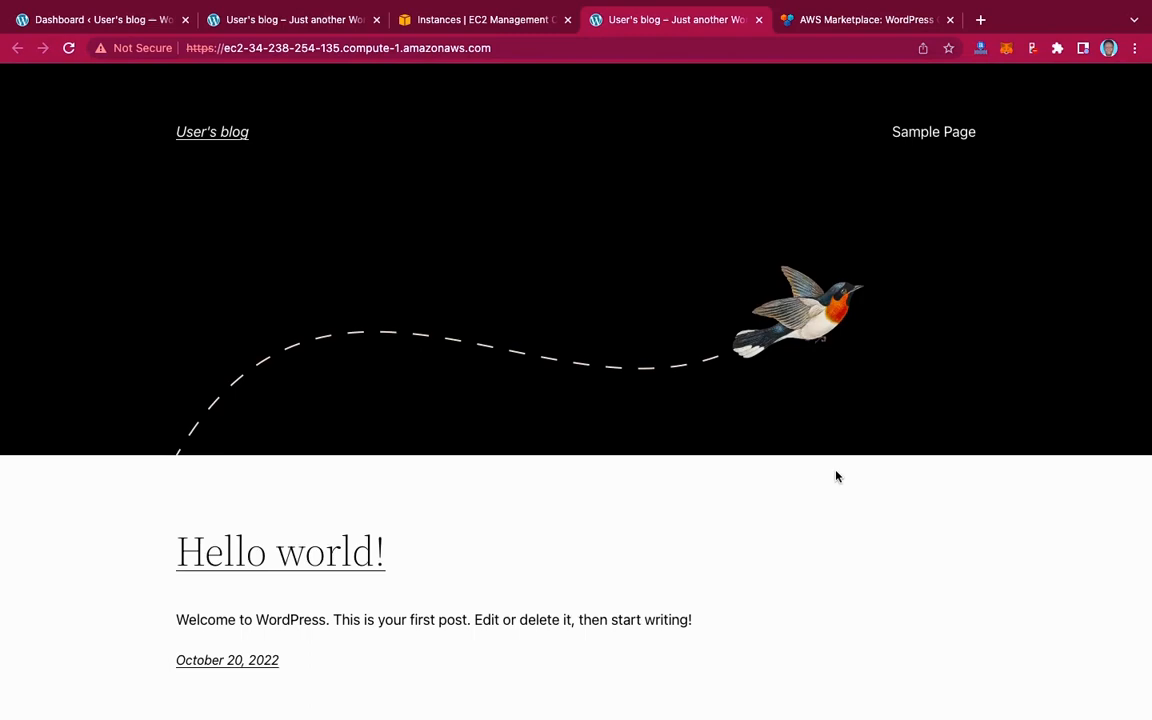
{"action": "scroll", "coordinate": [837, 477], "scroll_direction": "down", "scroll_amount": 3}
{"action": "scroll", "coordinate": [837, 477], "scroll_direction": "up", "scroll_amount": 3}
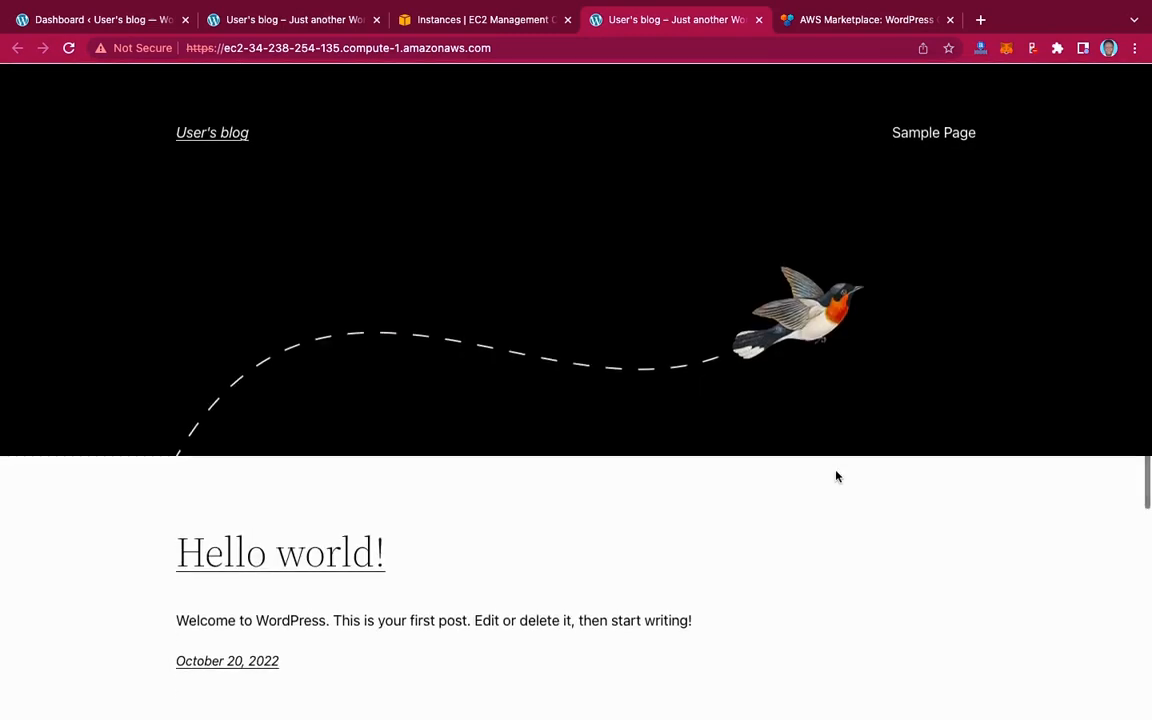
{"action": "scroll", "coordinate": [837, 477], "scroll_direction": "down", "scroll_amount": 4}
{"action": "scroll", "coordinate": [837, 477], "scroll_direction": "up", "scroll_amount": 4}
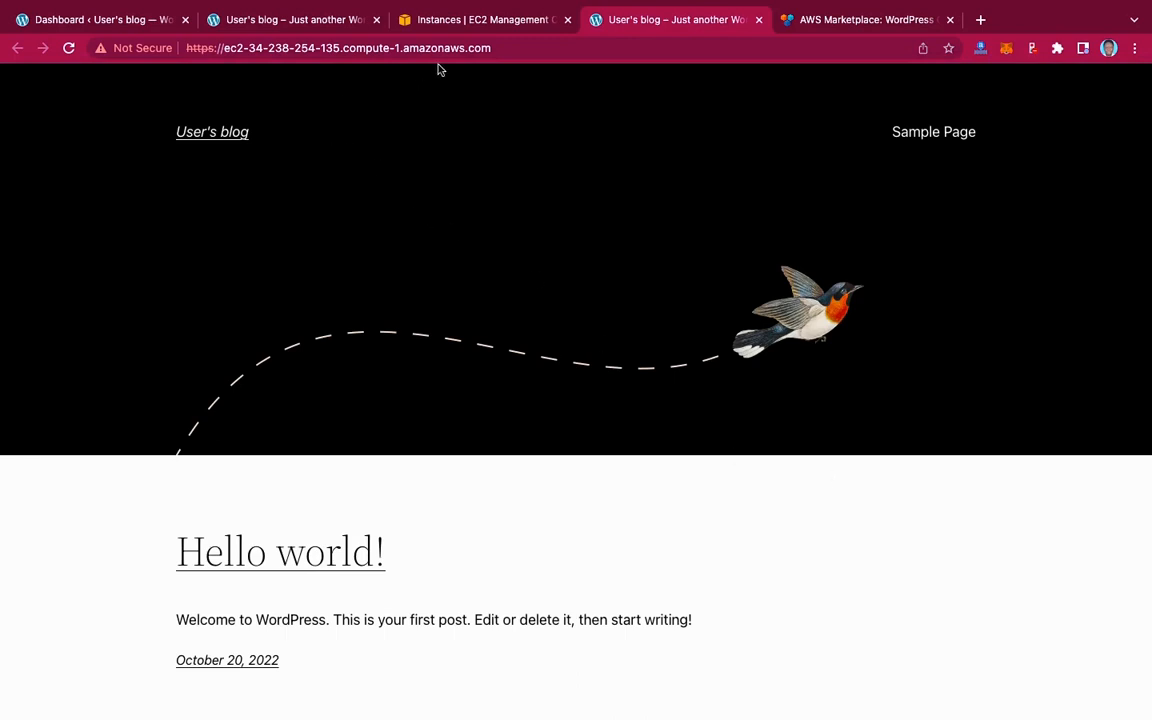
{"action": "left_click", "coordinate": [501, 48]}
{"action": "left_click", "coordinate": [508, 48]}
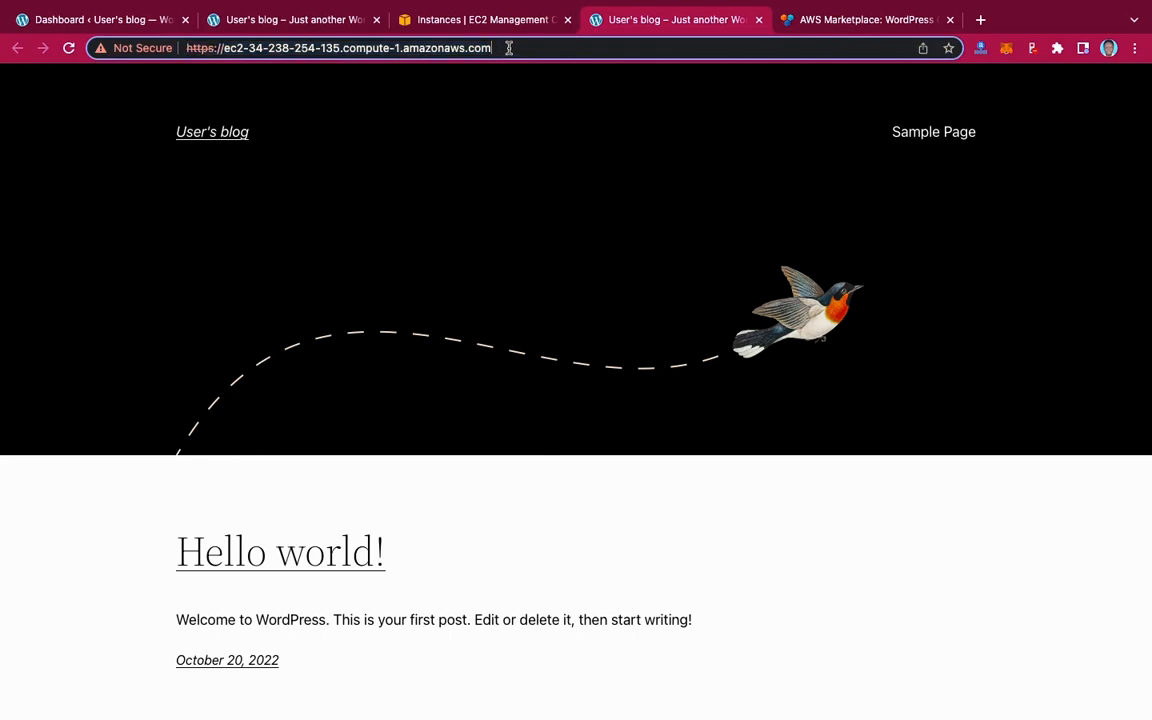
{"action": "mouse_move", "coordinate": [508, 48]}
{"action": "left_mouse_down"}
{"action": "mouse_move", "coordinate": [211, 44]}
{"action": "mouse_move", "coordinate": [497, 50]}
{"action": "left_mouse_up"}
{"action": "left_click", "coordinate": [498, 50]}
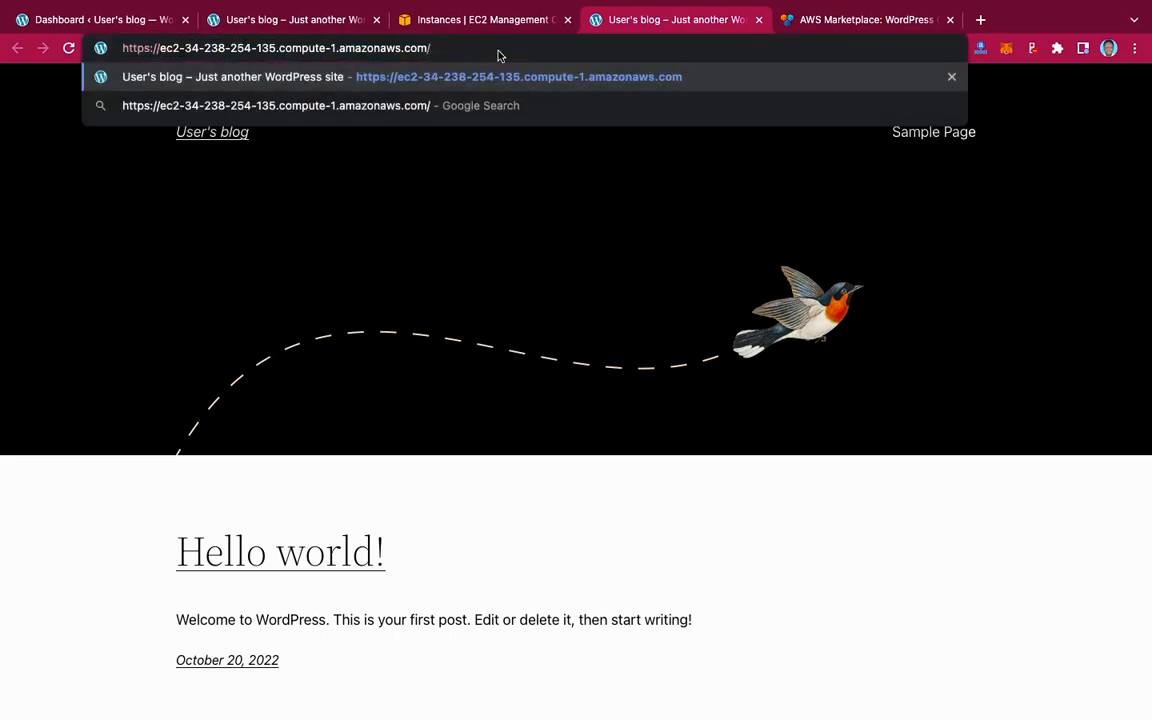
{"action": "type", "text": "wp-admin"}
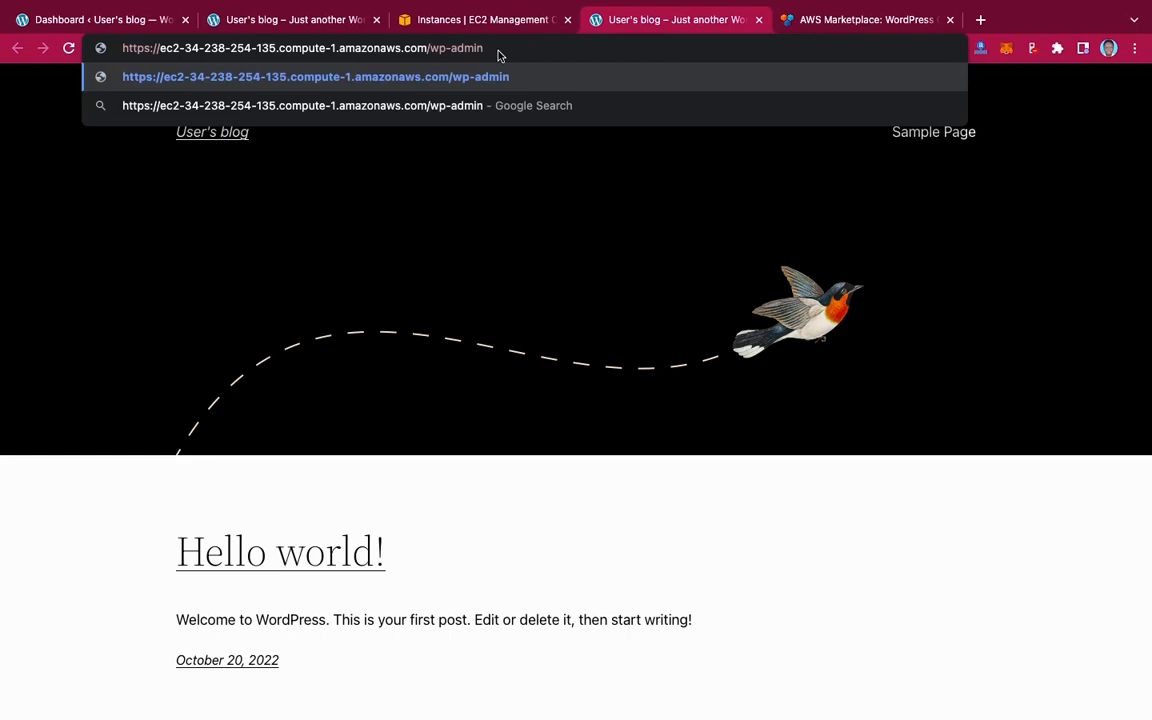
{"action": "key", "text": "Return"}
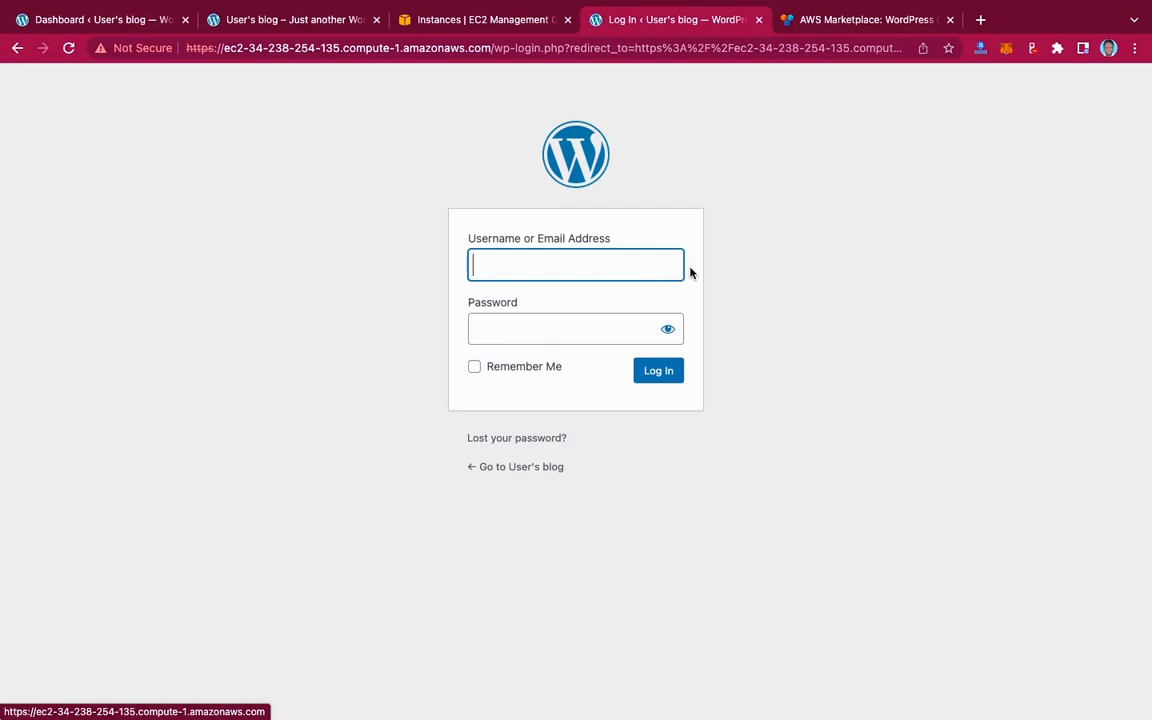
{"action": "left_click", "coordinate": [486, 20]}
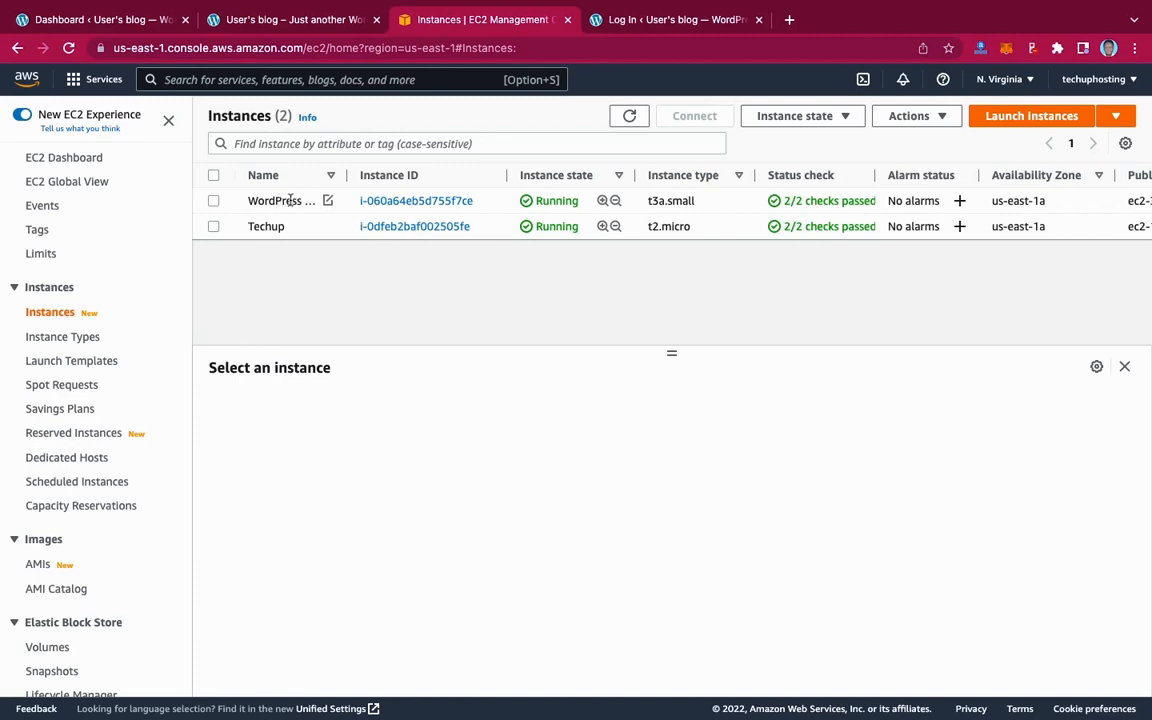
- Open the system log of the WordPress Website instance via Monitor and troubleshoot
{"action": "left_click", "coordinate": [213, 202]}
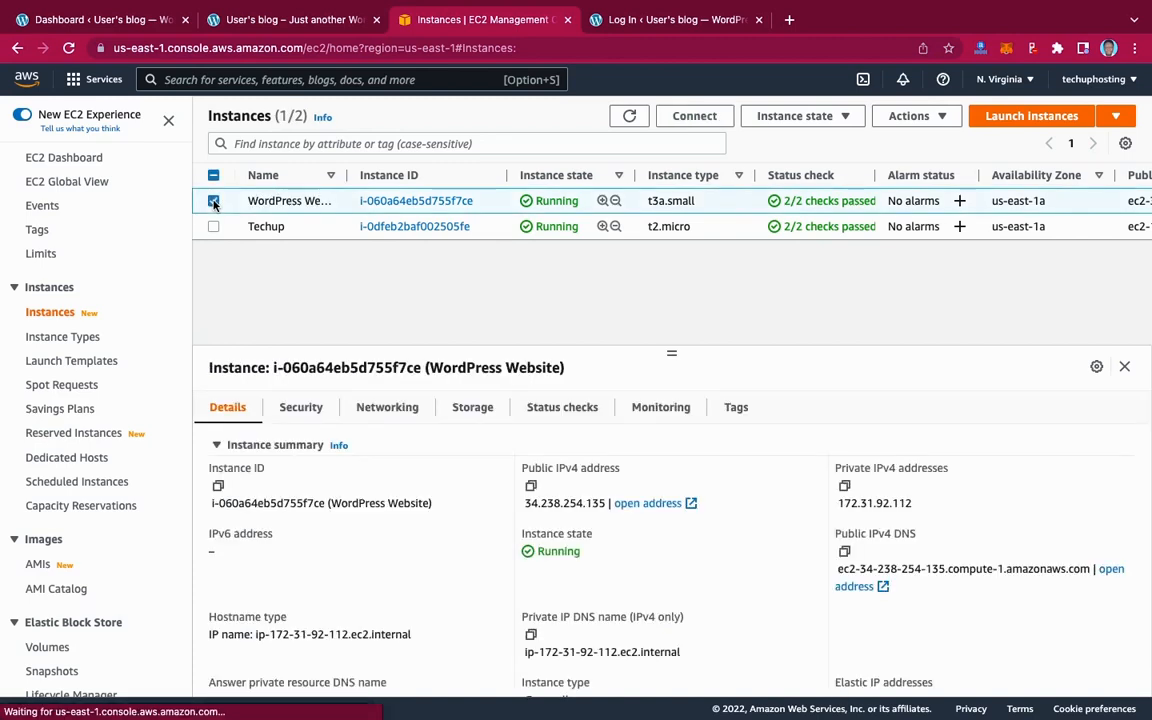
{"action": "left_click", "coordinate": [942, 117]}
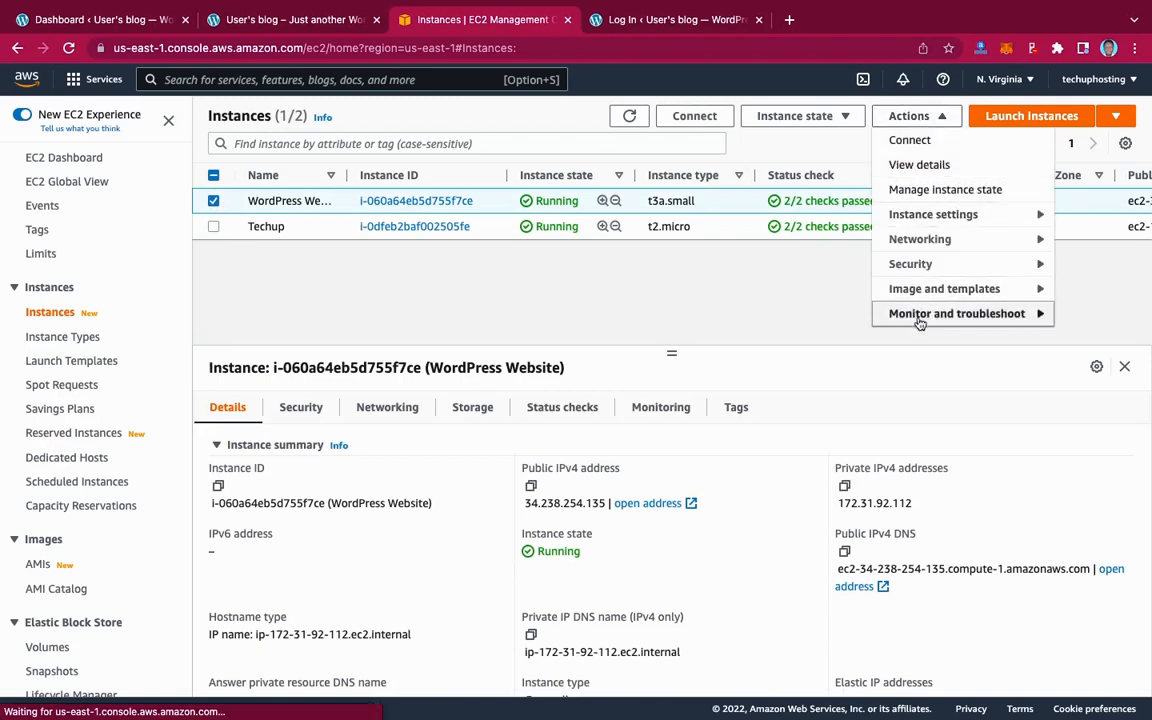
{"action": "left_click", "coordinate": [919, 320]}
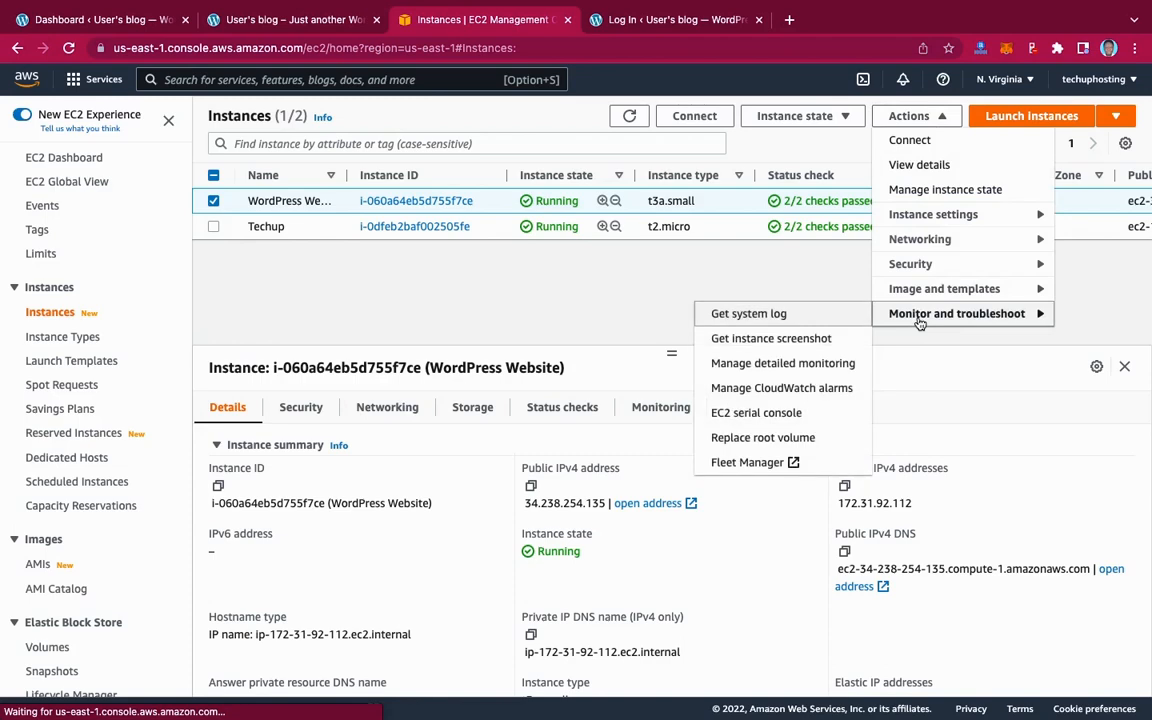
{"action": "left_click", "coordinate": [776, 316]}
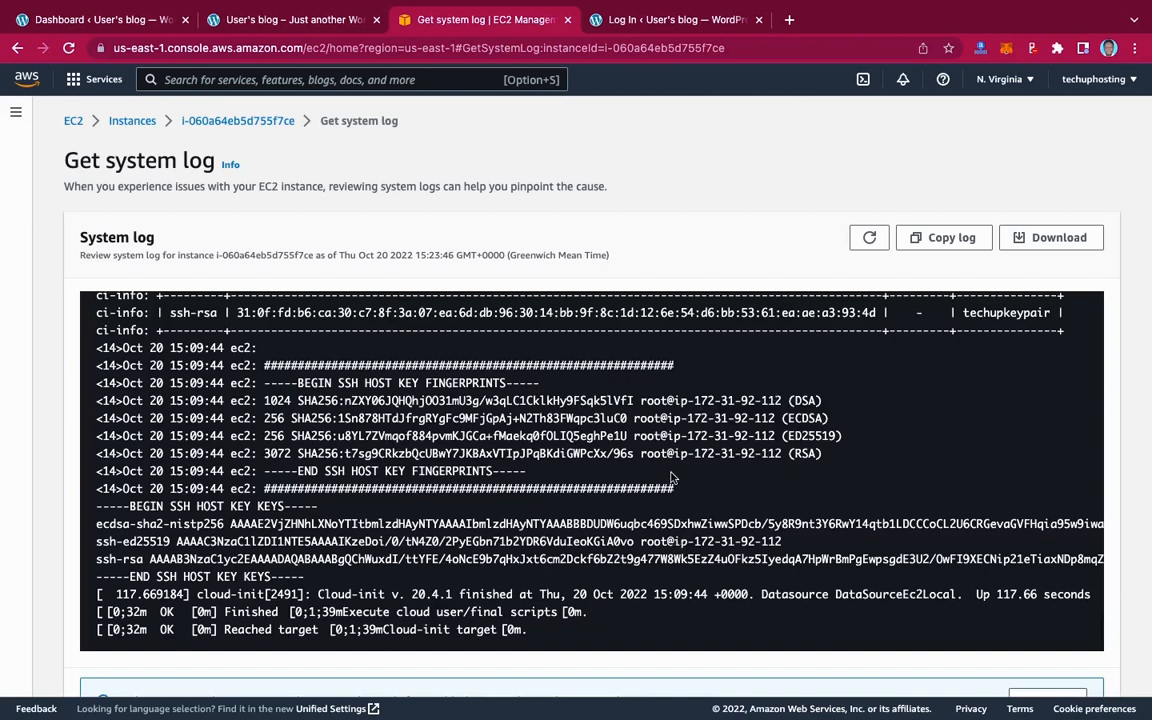
- Scroll up to the Bitnami credential lines and select the default application username
{"action": "scroll", "coordinate": [672, 479], "scroll_direction": "up", "scroll_amount": 10}
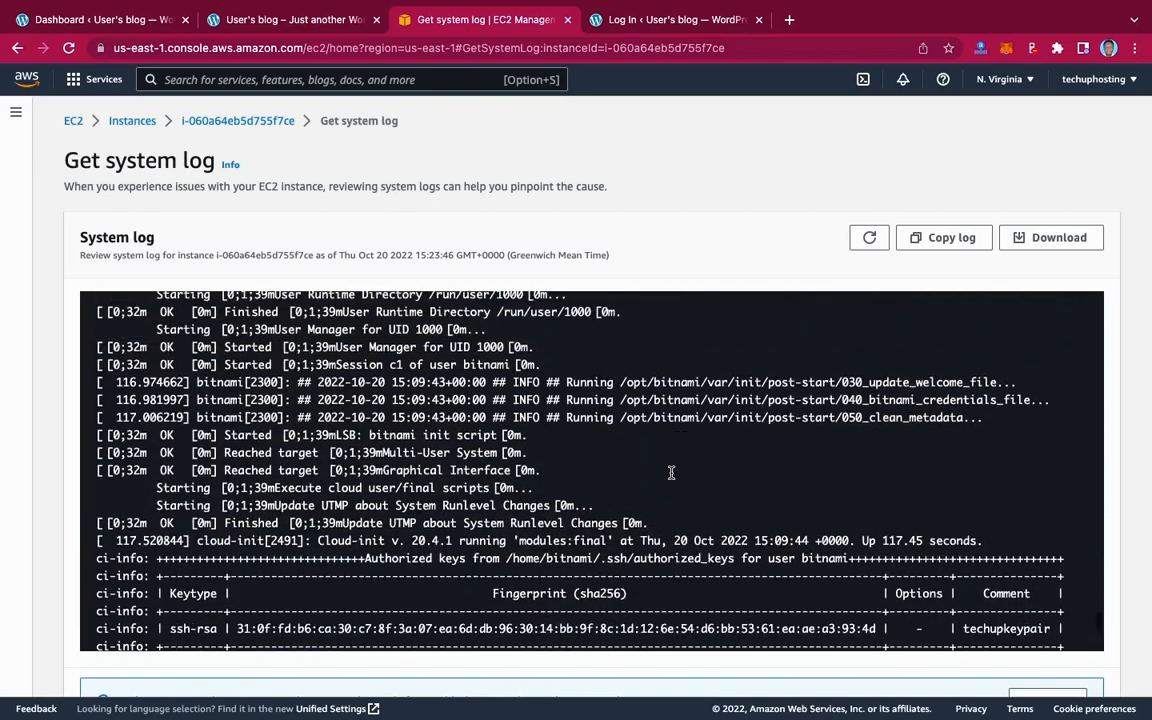
{"action": "scroll", "coordinate": [672, 479], "scroll_direction": "up", "scroll_amount": 15}
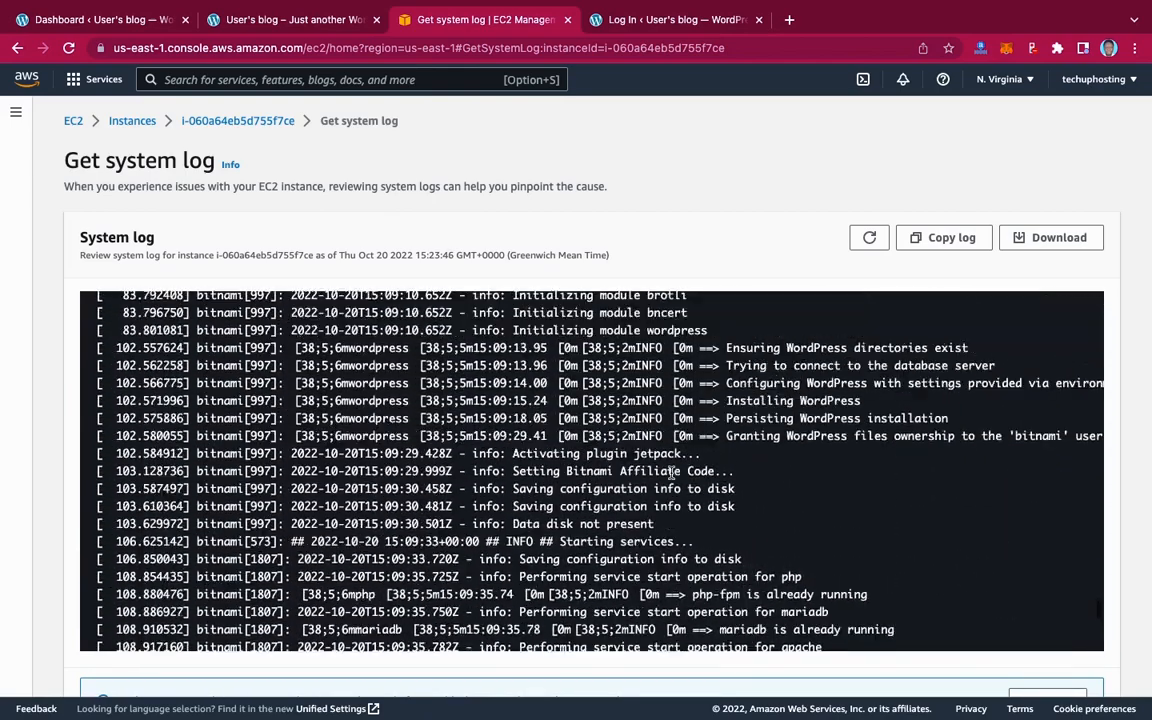
{"action": "scroll", "coordinate": [672, 475], "scroll_direction": "up", "scroll_amount": 15}
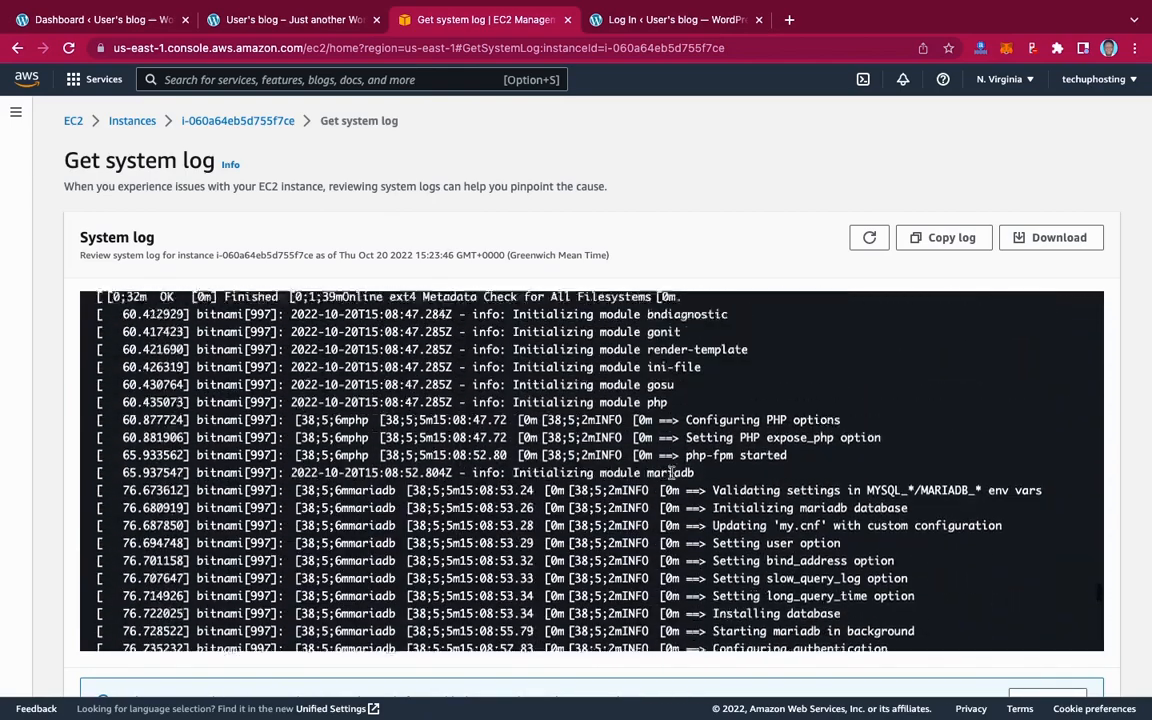
{"action": "scroll", "coordinate": [672, 479], "scroll_direction": "up", "scroll_amount": 6}
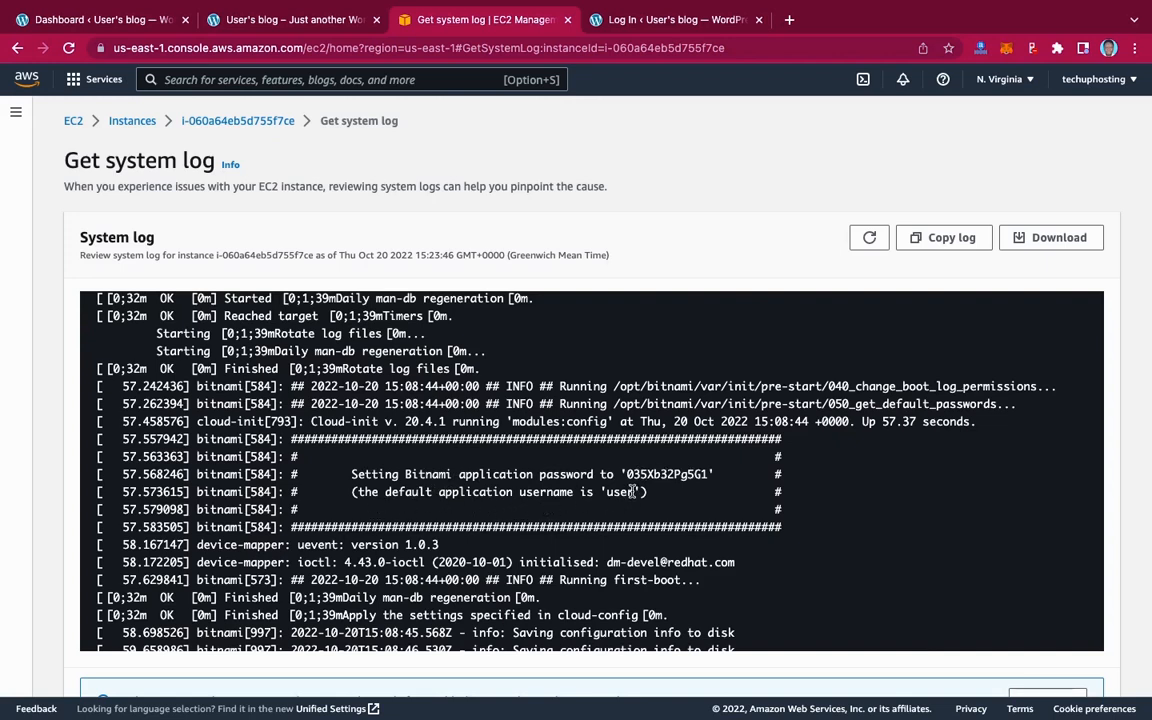
{"action": "left_click_drag", "start_coordinate": [633, 491], "coordinate": [609, 491]}
{"action": "key", "text": "super+c"}
- Log into WordPress with the Bitnami username and password copied from the log, then review the Dashboard
{"action": "left_click", "coordinate": [659, 19]}
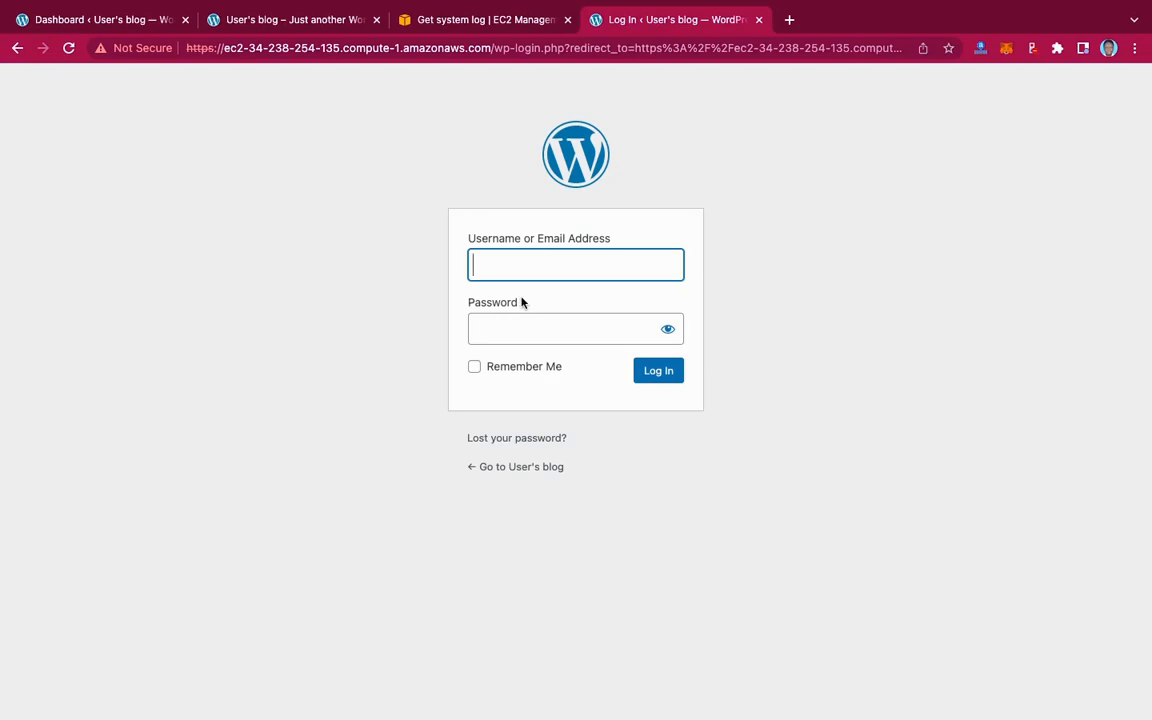
{"action": "key", "text": "super+v"}
{"action": "left_click", "coordinate": [442, 18]}
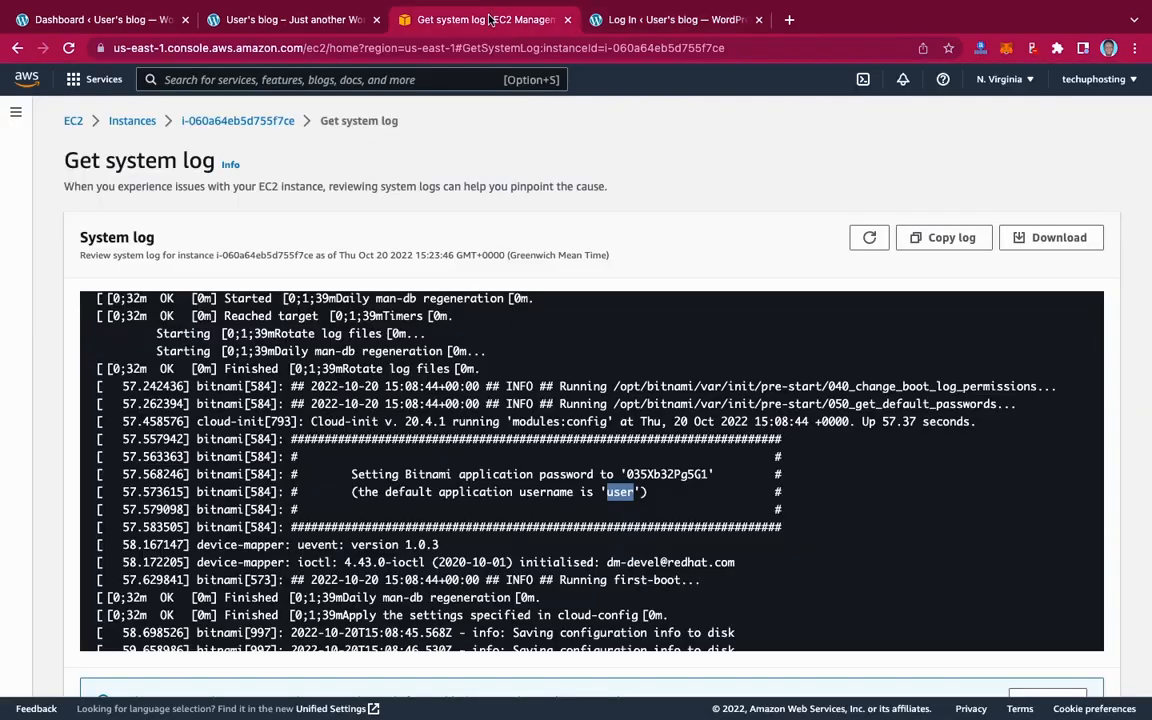
{"action": "left_click_drag", "start_coordinate": [708, 474], "coordinate": [626, 474]}
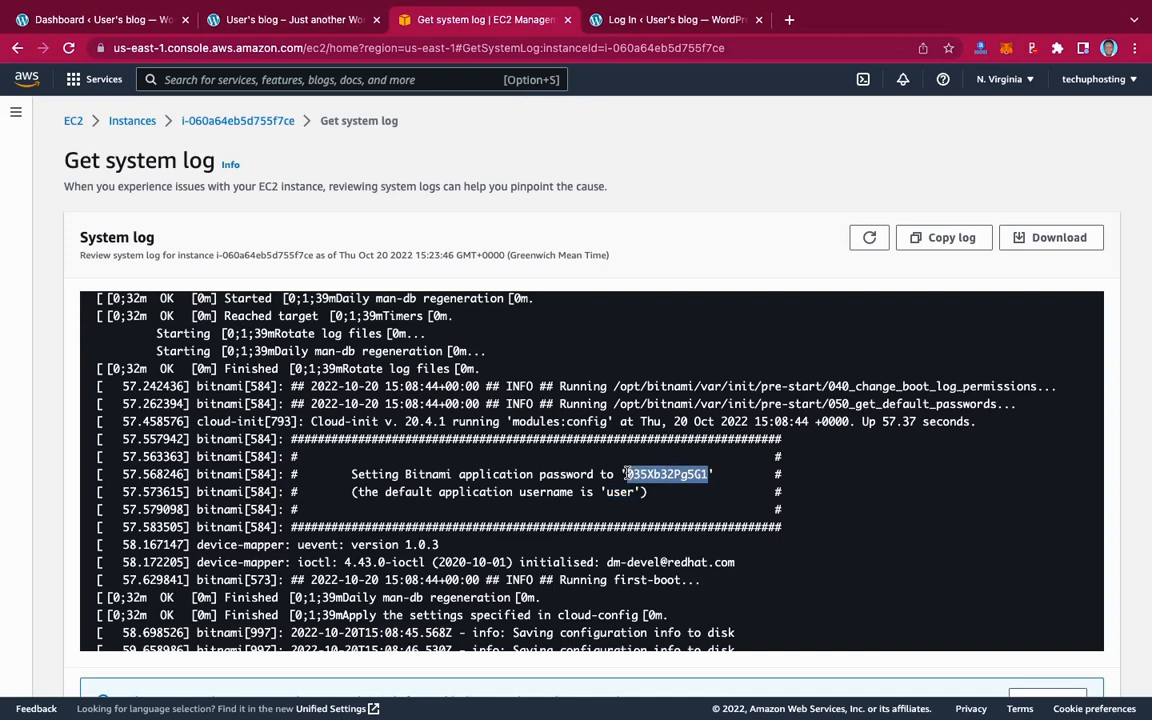
{"action": "left_click", "coordinate": [623, 25]}
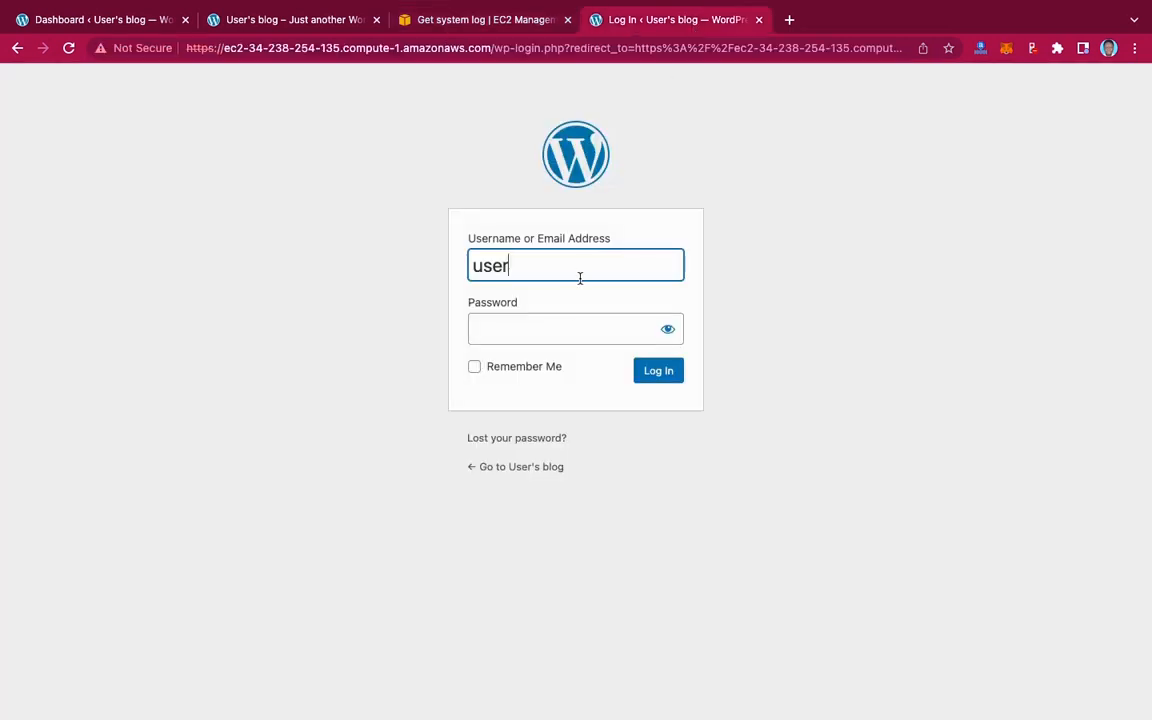
{"action": "left_click", "coordinate": [565, 329]}
{"action": "key", "text": "super+v"}
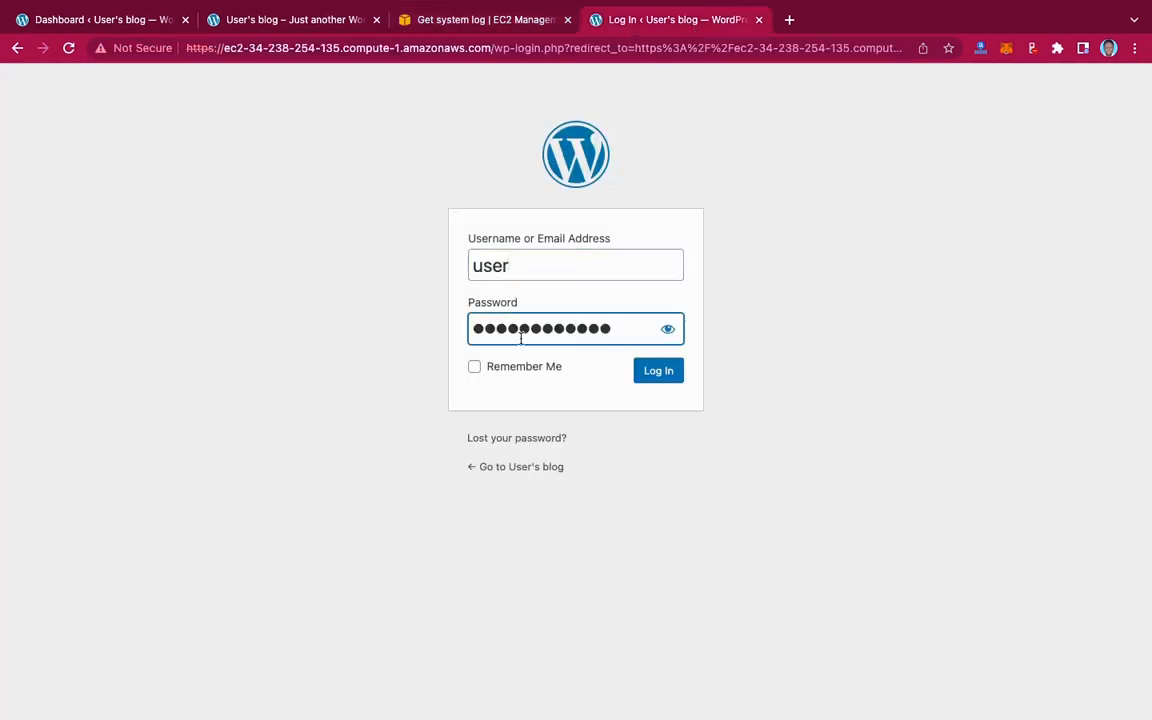
{"action": "left_click", "coordinate": [662, 376]}
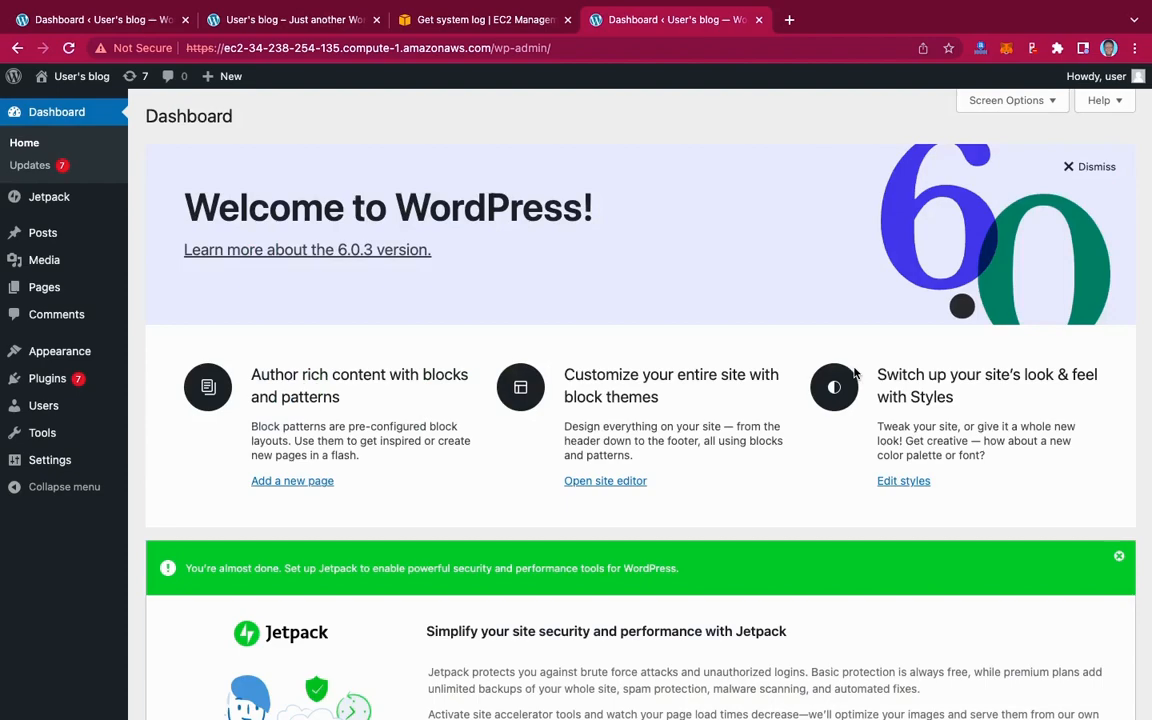
{"action": "scroll", "coordinate": [751, 360], "scroll_direction": "down", "scroll_amount": 2}
{"action": "scroll", "coordinate": [751, 358], "scroll_direction": "down", "scroll_amount": 5}
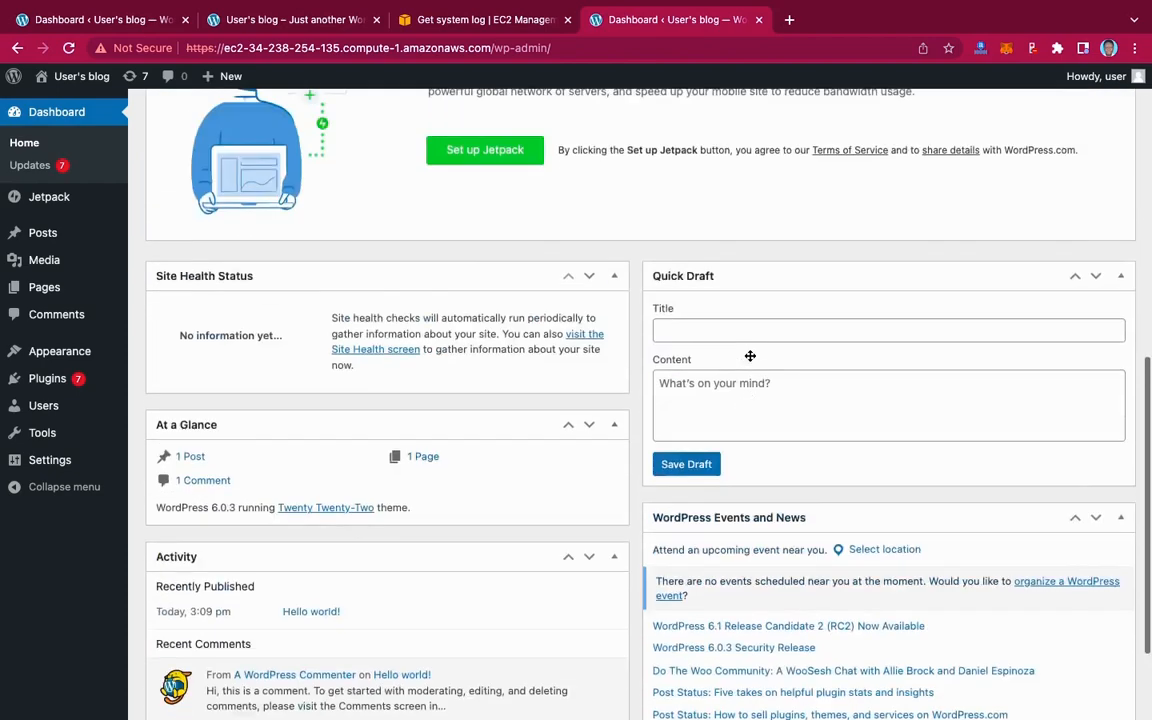
{"action": "scroll", "coordinate": [751, 358], "scroll_direction": "up", "scroll_amount": 6}
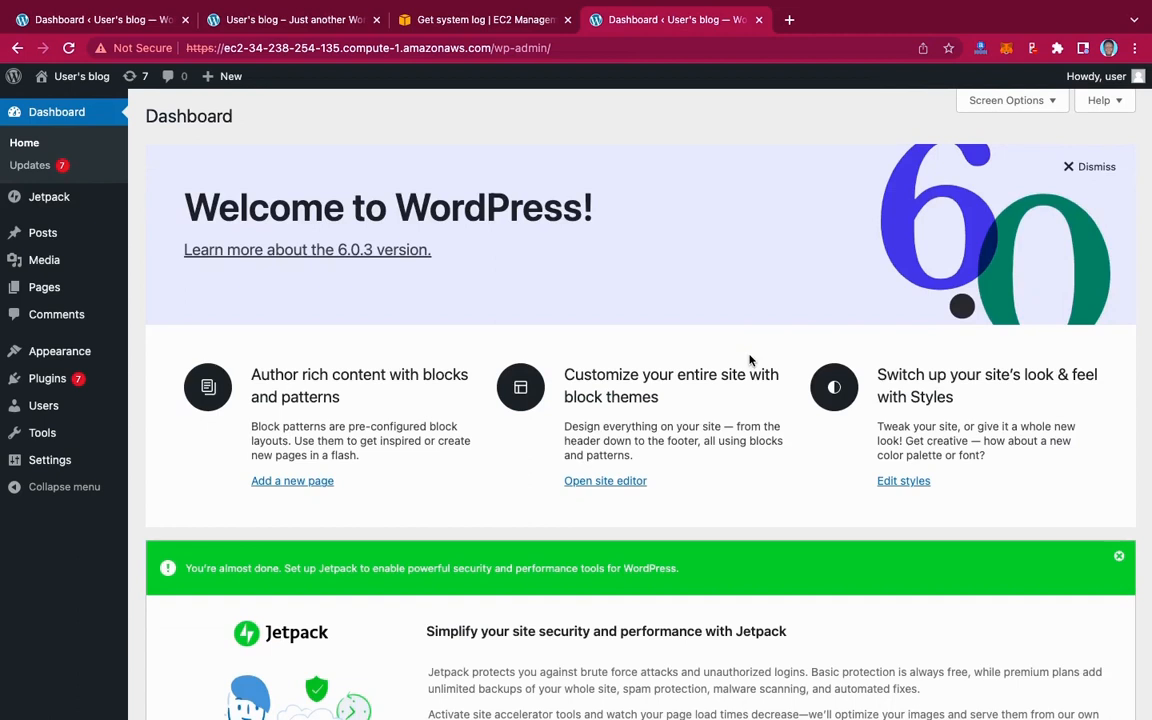
- In the Plugins list, deactivate the active Jetpack plugin
{"action": "left_click", "coordinate": [47, 378]}
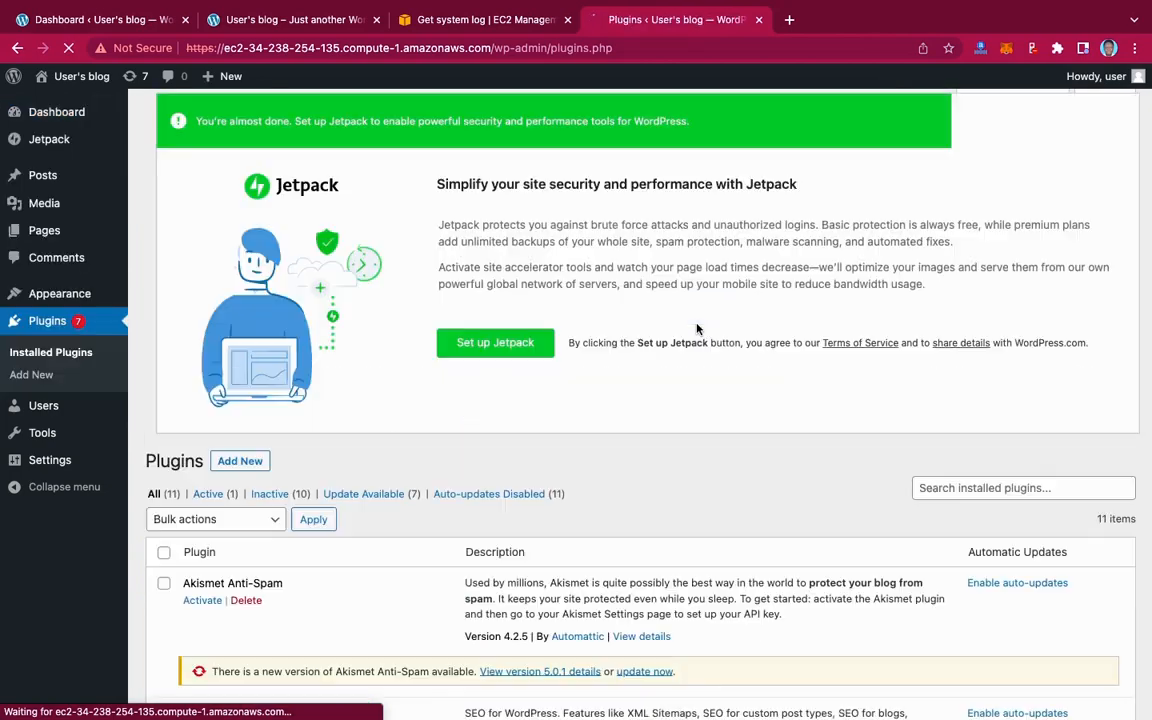
{"action": "scroll", "coordinate": [618, 451], "scroll_direction": "down", "scroll_amount": 2}
{"action": "scroll", "coordinate": [618, 451], "scroll_direction": "down", "scroll_amount": 10}
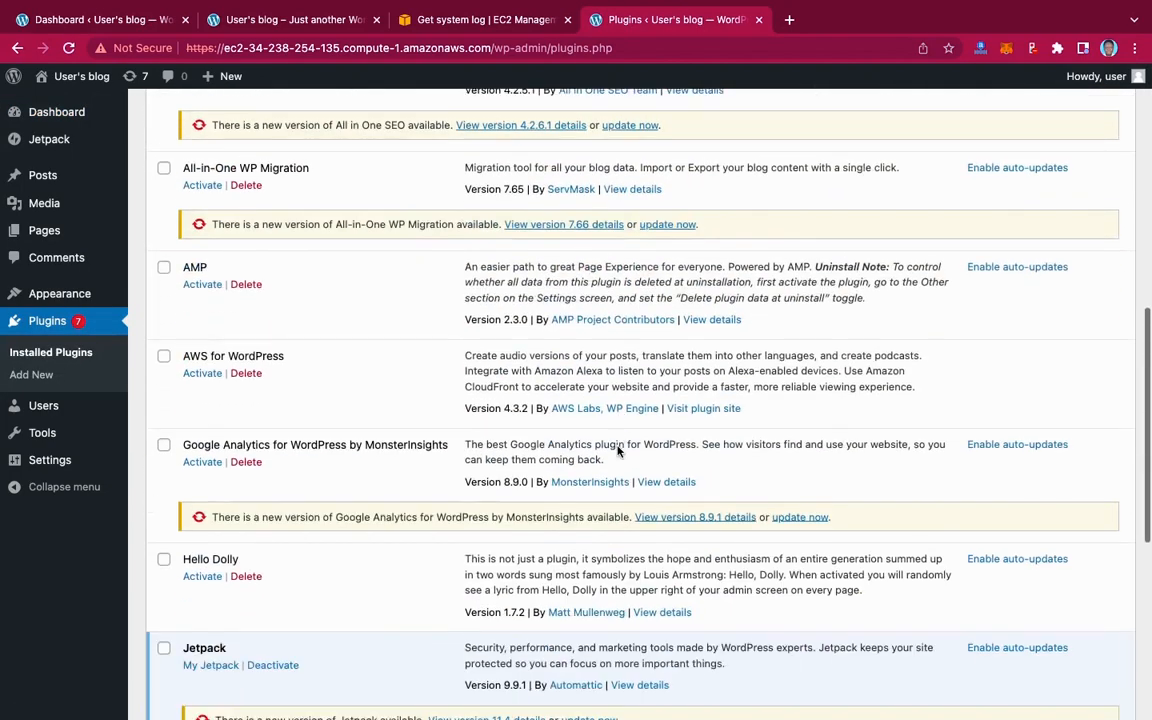
{"action": "scroll", "coordinate": [618, 451], "scroll_direction": "up", "scroll_amount": 8}
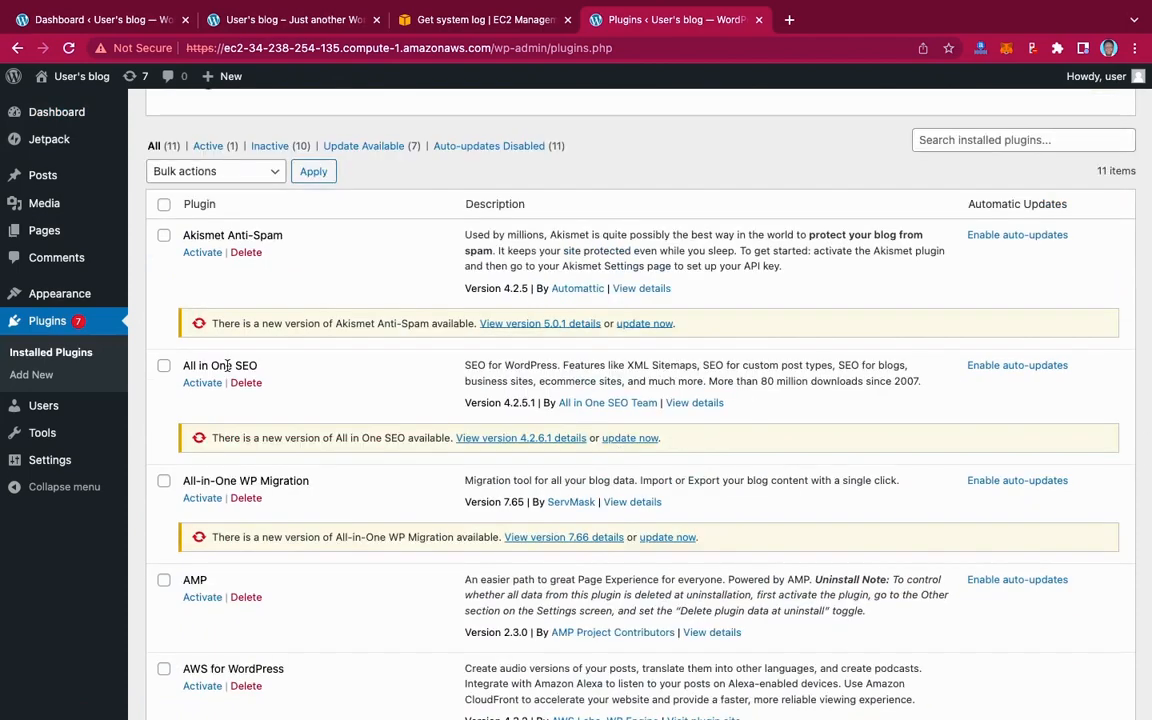
{"action": "left_click", "coordinate": [163, 204]}
{"action": "scroll", "coordinate": [212, 388], "scroll_direction": "down", "scroll_amount": 2}
{"action": "scroll", "coordinate": [212, 388], "scroll_direction": "down", "scroll_amount": 6}
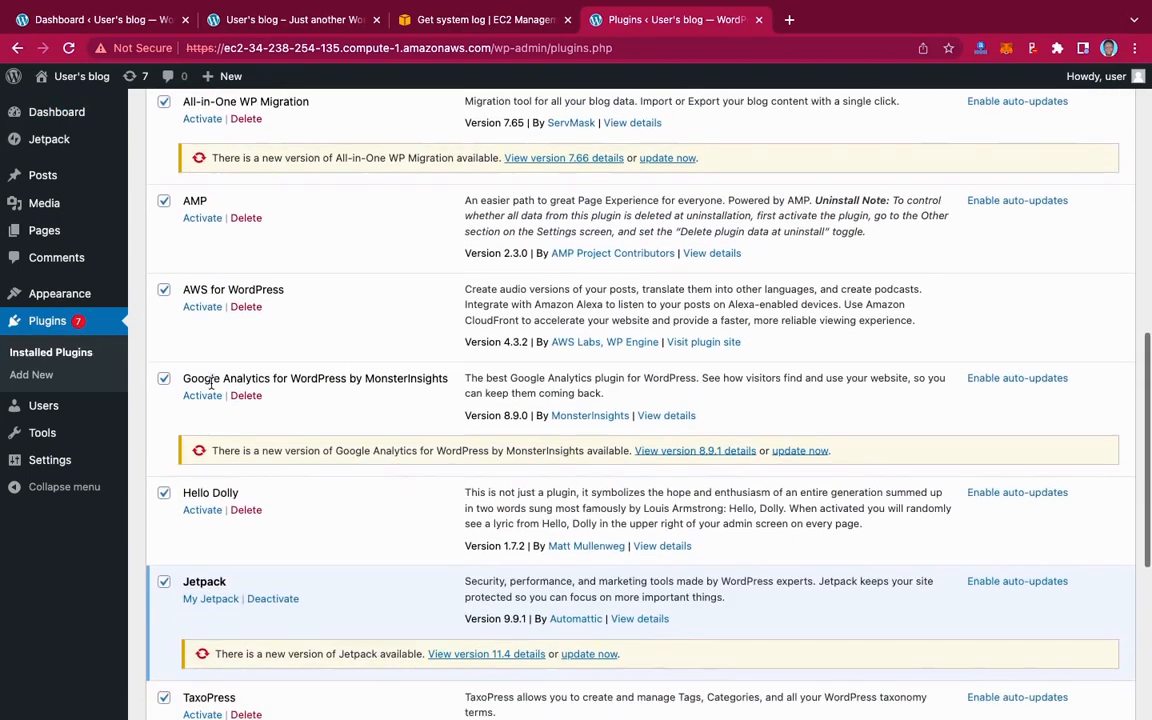
{"action": "scroll", "coordinate": [212, 388], "scroll_direction": "down", "scroll_amount": 3}
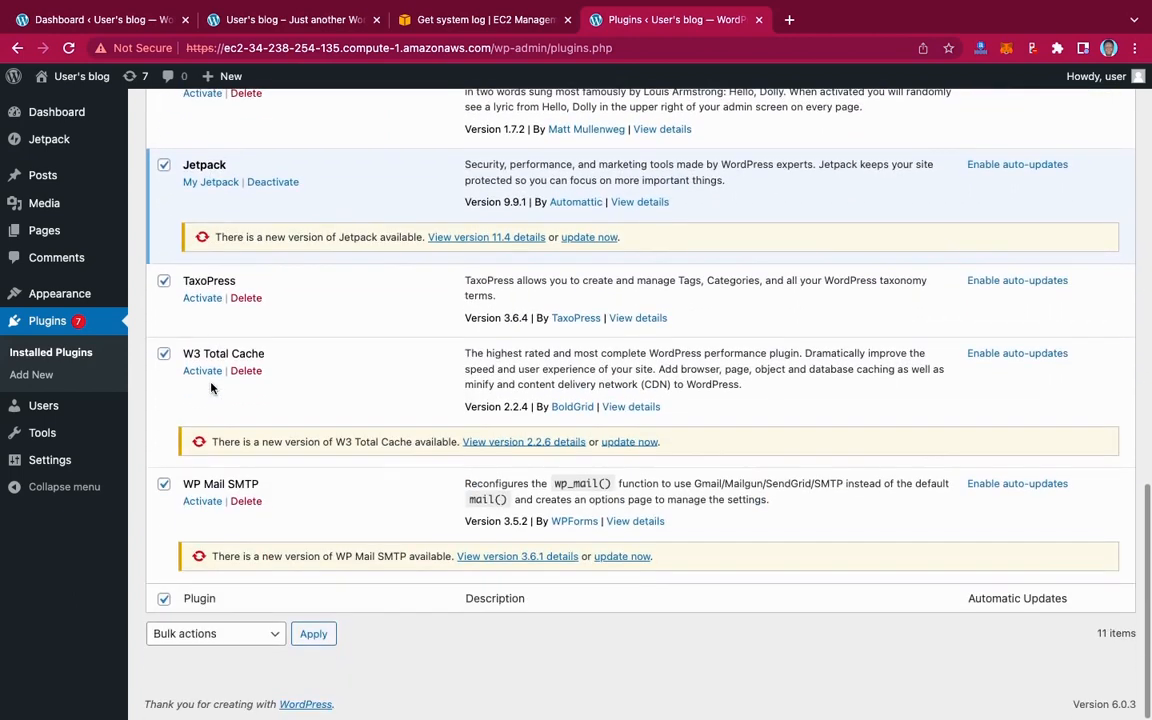
{"action": "left_click", "coordinate": [272, 182]}
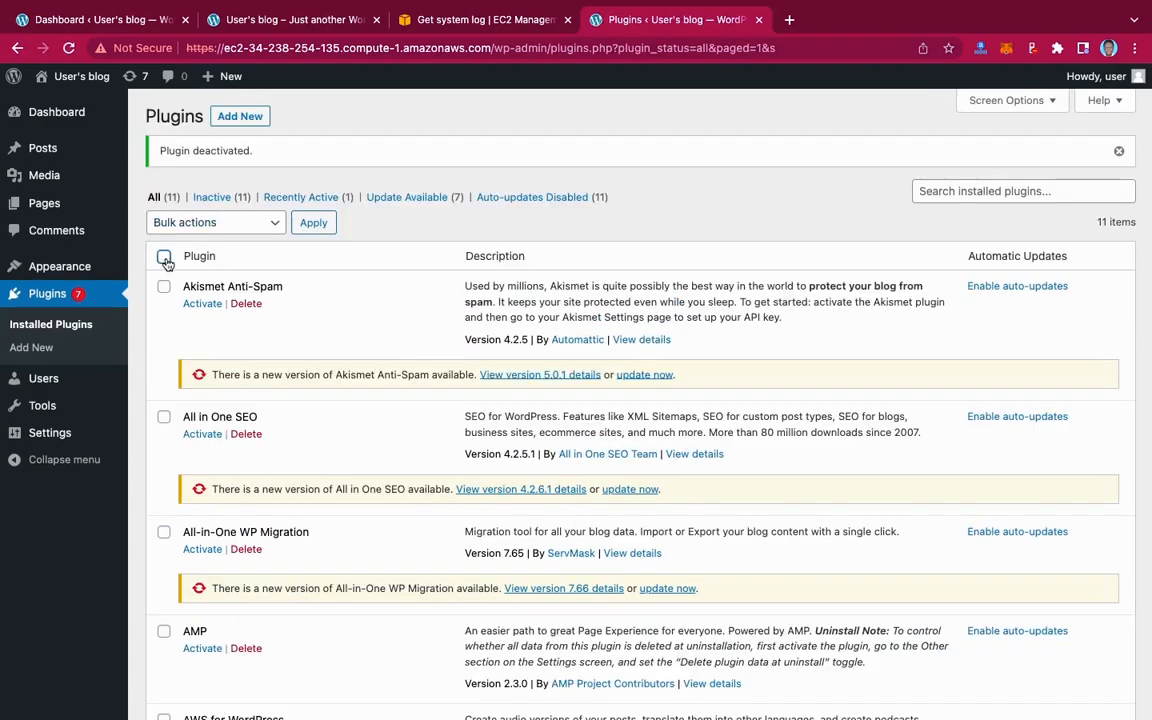
- Select all eleven plugins and bulk-delete them, confirming the deletion
{"action": "left_click", "coordinate": [164, 257]}
{"action": "scroll", "coordinate": [167, 262], "scroll_direction": "down", "scroll_amount": 15}
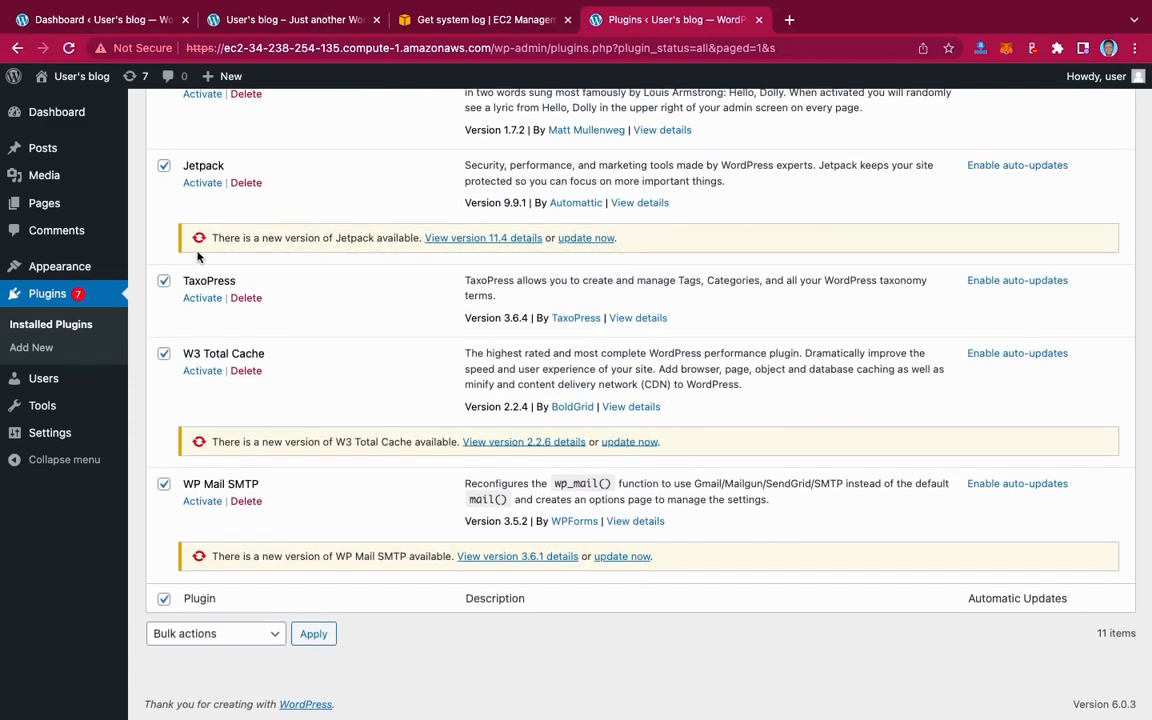
{"action": "scroll", "coordinate": [198, 257], "scroll_direction": "up", "scroll_amount": 15}
{"action": "left_click", "coordinate": [224, 228]}
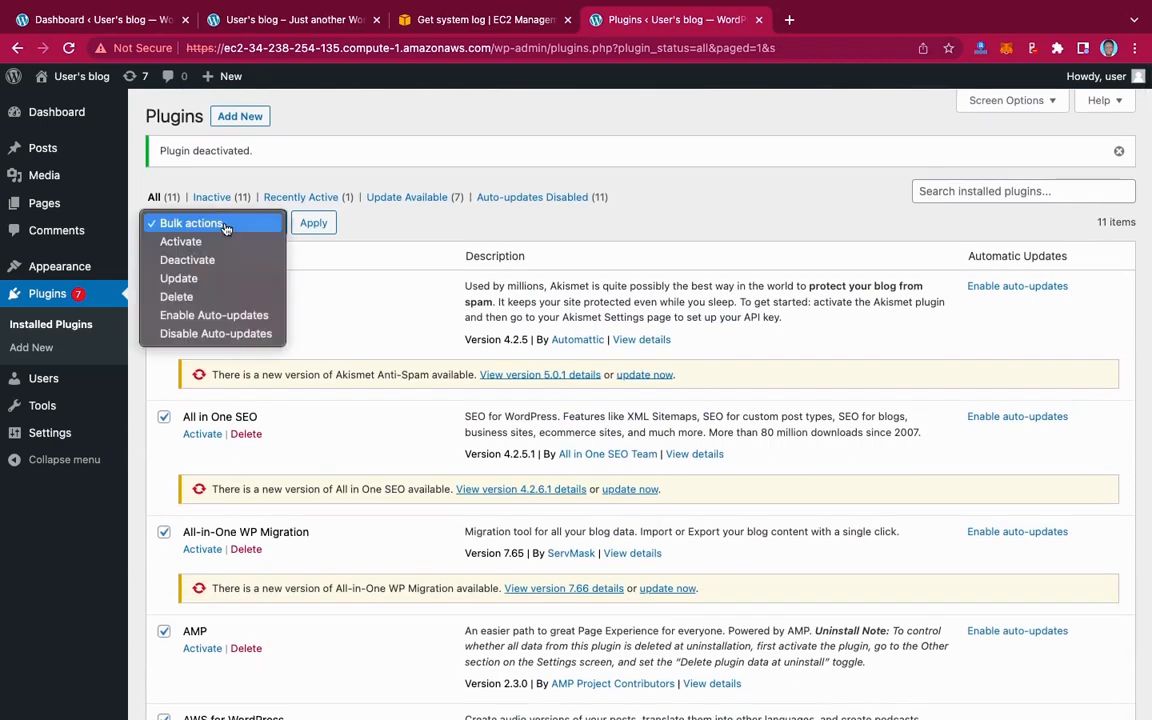
{"action": "left_click", "coordinate": [191, 298]}
{"action": "left_click", "coordinate": [325, 225]}
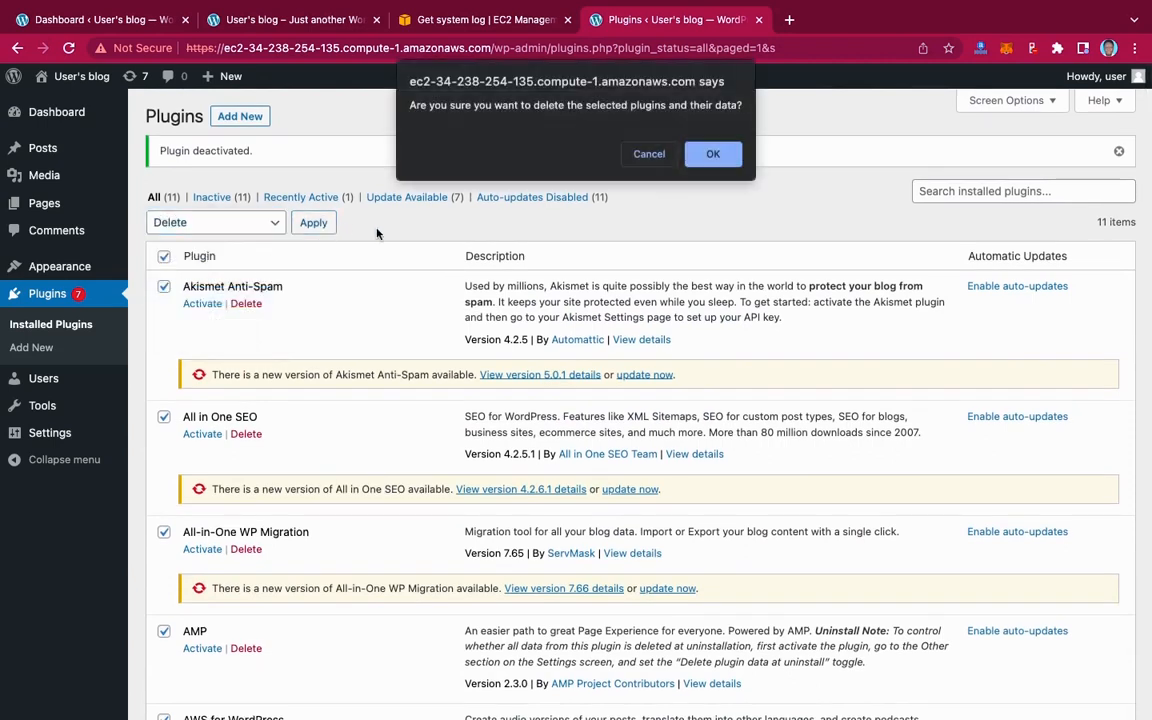
{"action": "left_click", "coordinate": [708, 157]}
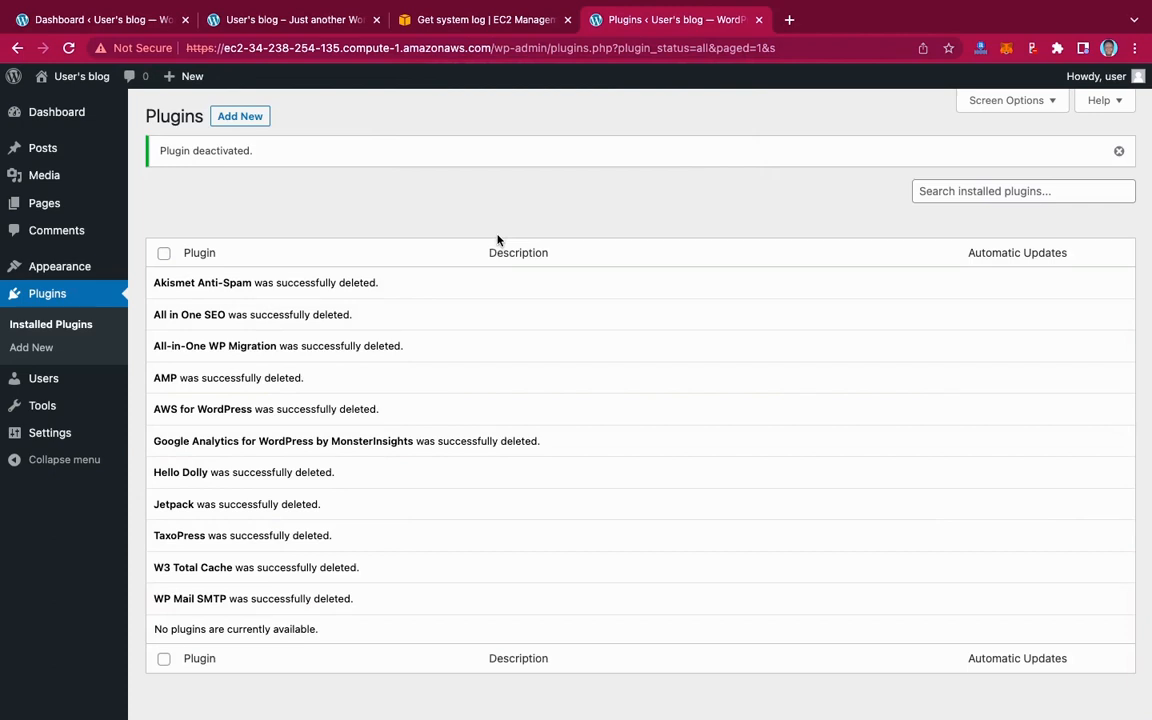
- Go to Appearance > Themes and open Add New to browse popular themes
{"action": "mouse_move", "coordinate": [60, 270]}
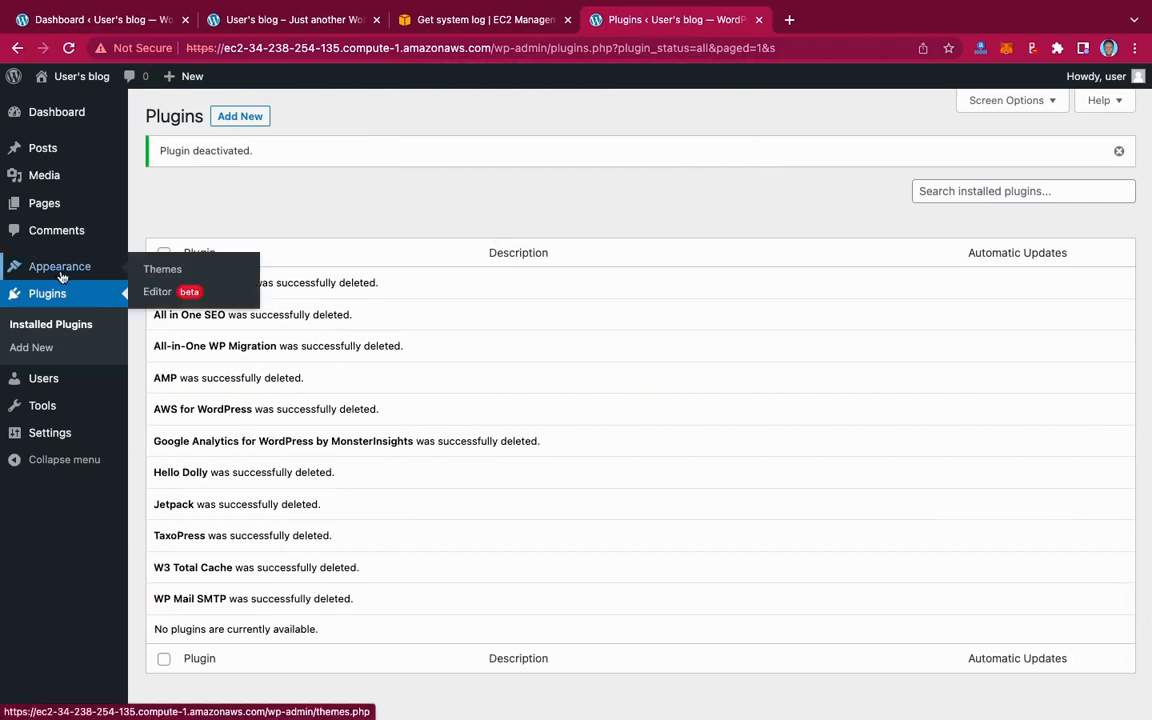
{"action": "left_click", "coordinate": [175, 271]}
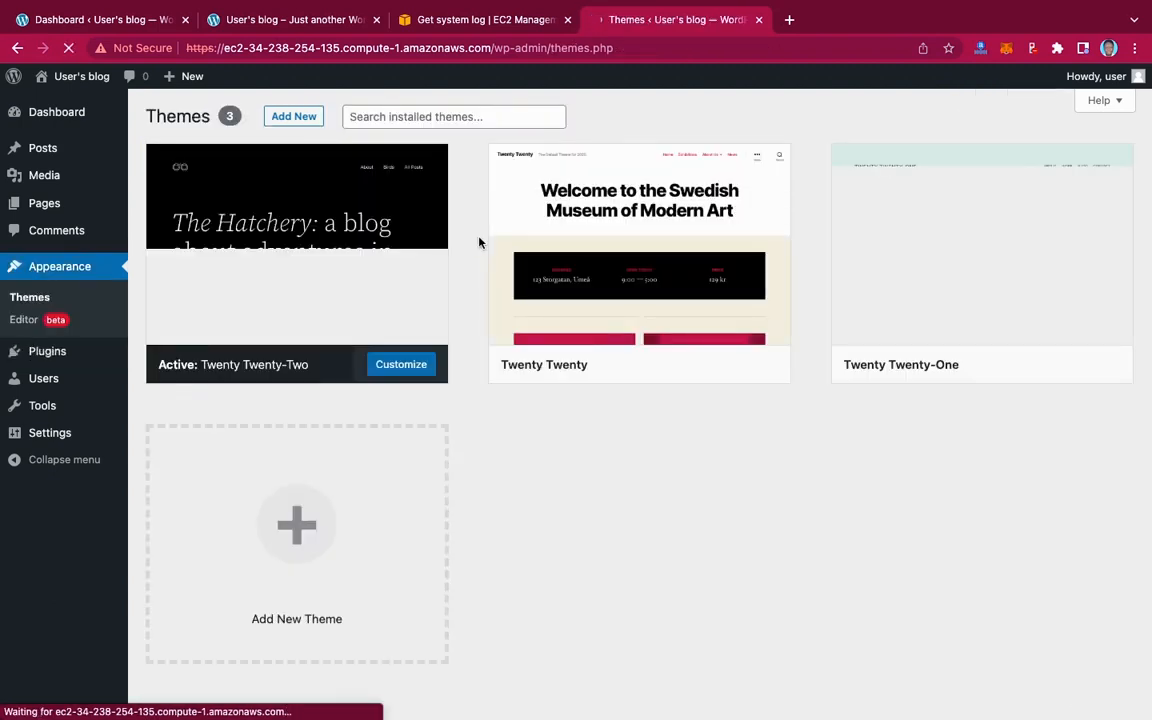
{"action": "left_click", "coordinate": [287, 117]}
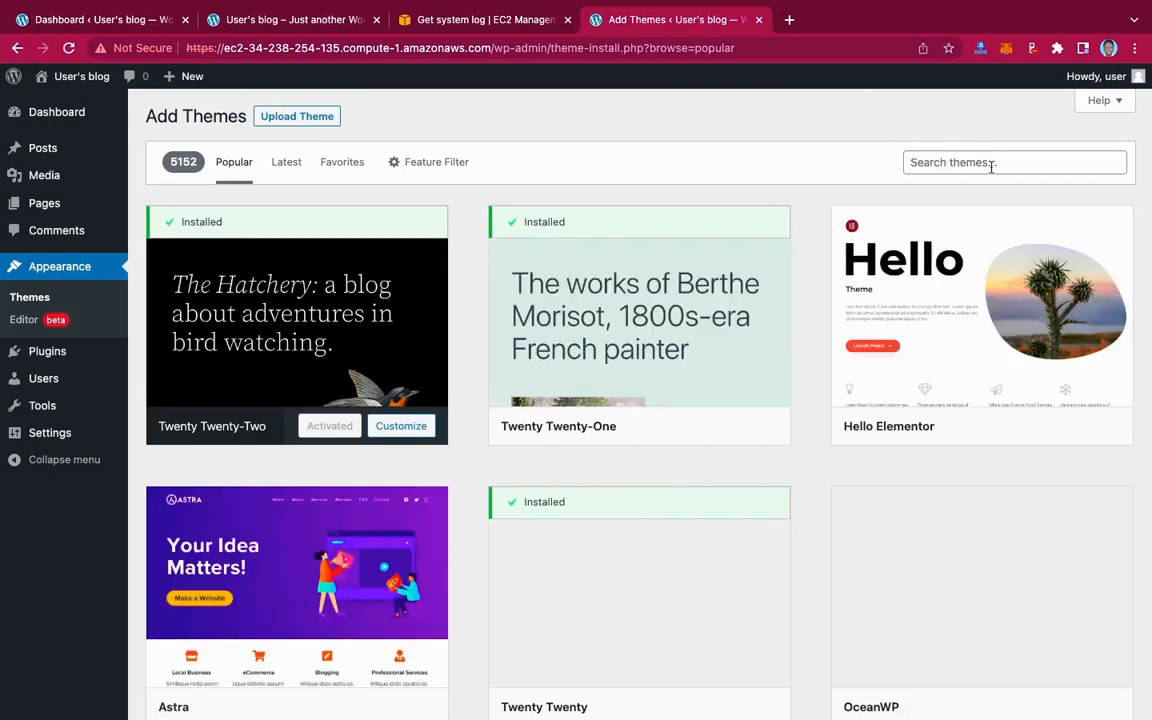
- Install and activate the OceanWP theme
{"action": "scroll", "coordinate": [797, 352], "scroll_direction": "down", "scroll_amount": 1}
{"action": "scroll", "coordinate": [797, 352], "scroll_direction": "down", "scroll_amount": 3}
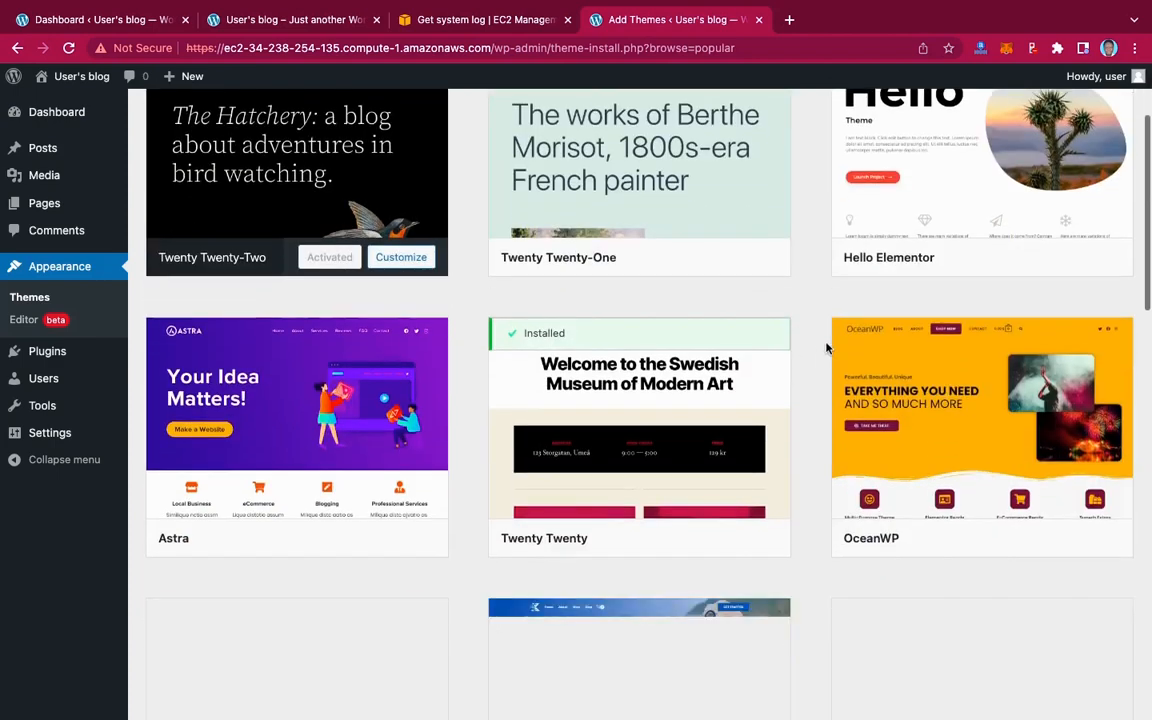
{"action": "mouse_move", "coordinate": [990, 419]}
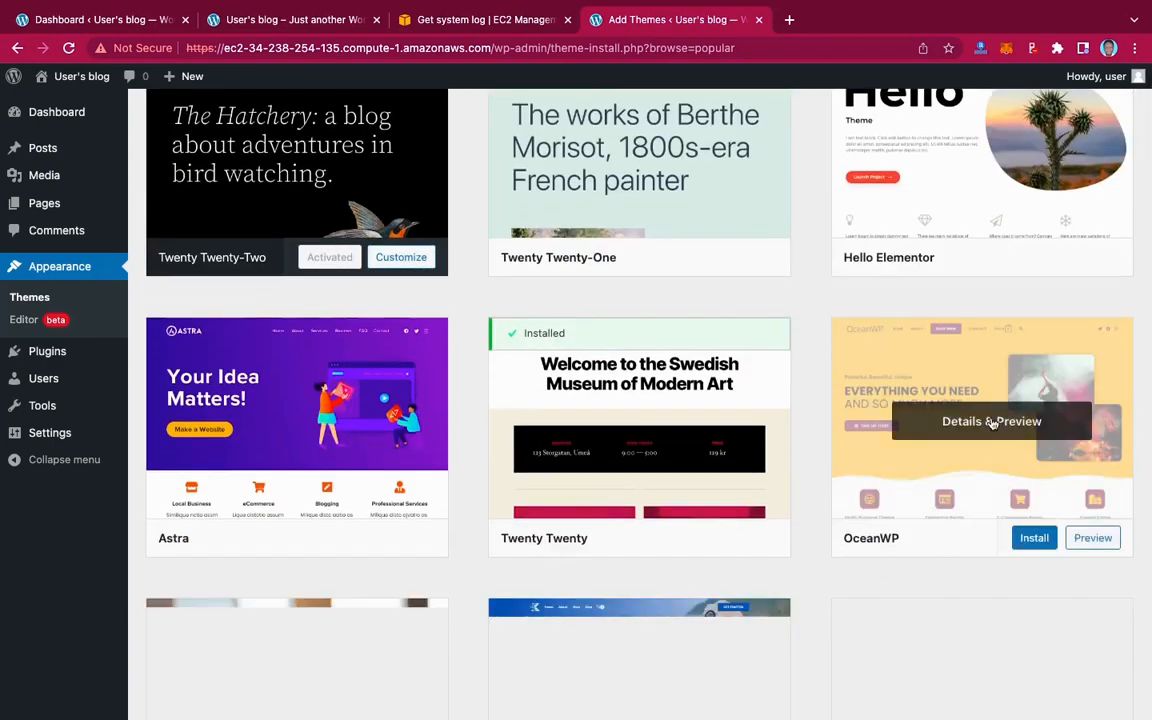
{"action": "left_click", "coordinate": [1040, 539]}
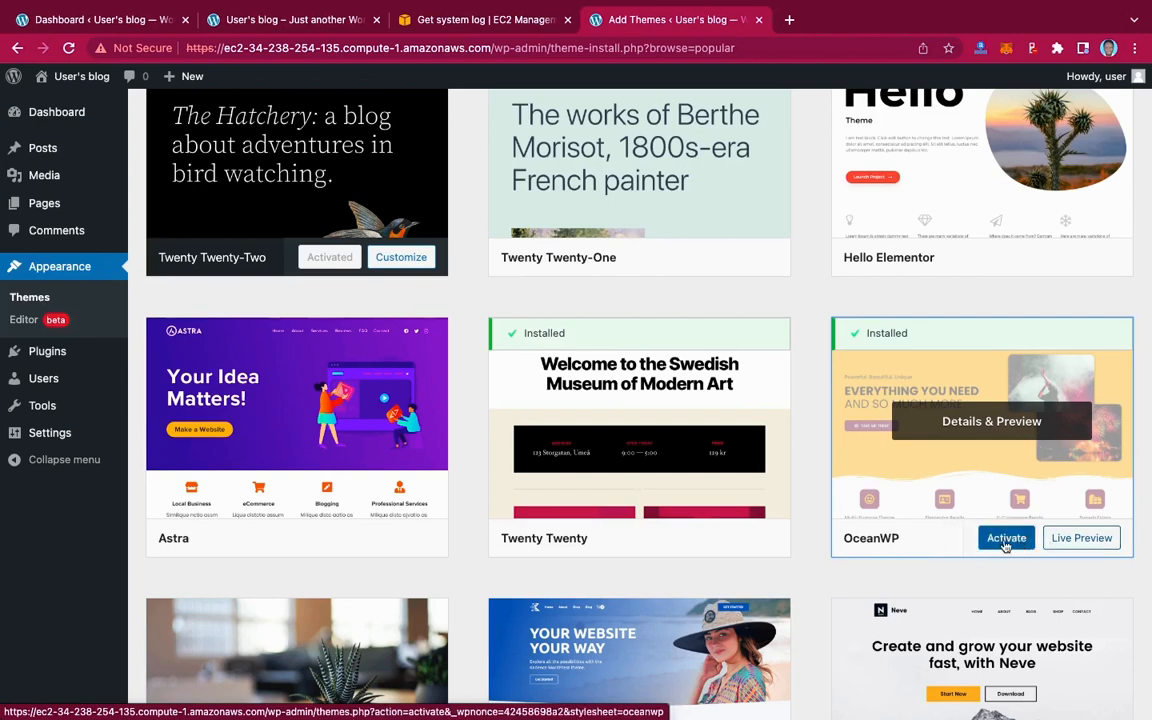
{"action": "left_click", "coordinate": [1008, 540]}
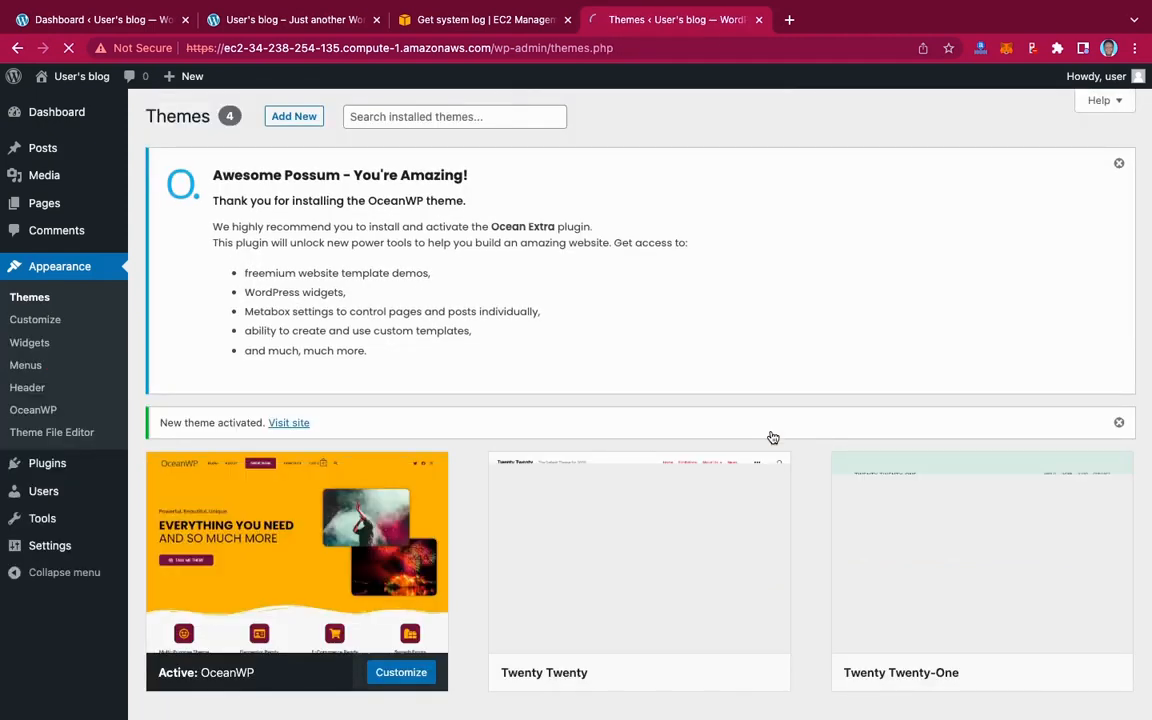
- Install and activate the recommended Ocean Extra plugin
{"action": "scroll", "coordinate": [632, 393], "scroll_direction": "down", "scroll_amount": 3}
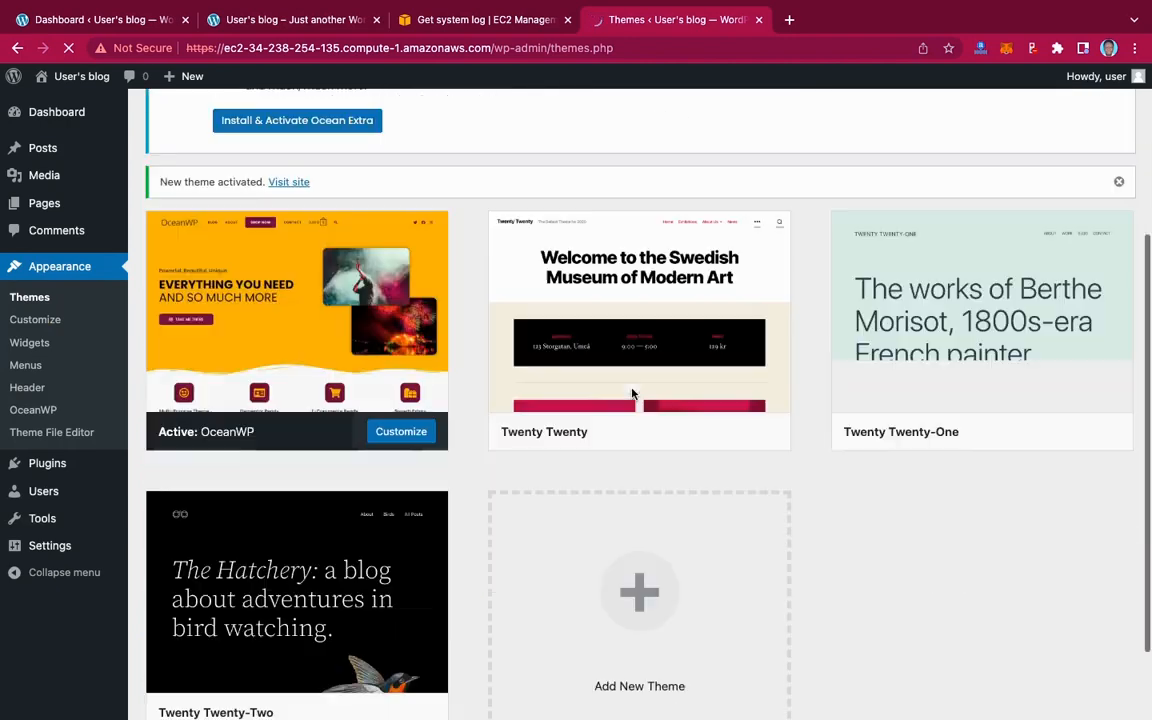
{"action": "scroll", "coordinate": [632, 393], "scroll_direction": "up", "scroll_amount": 3}
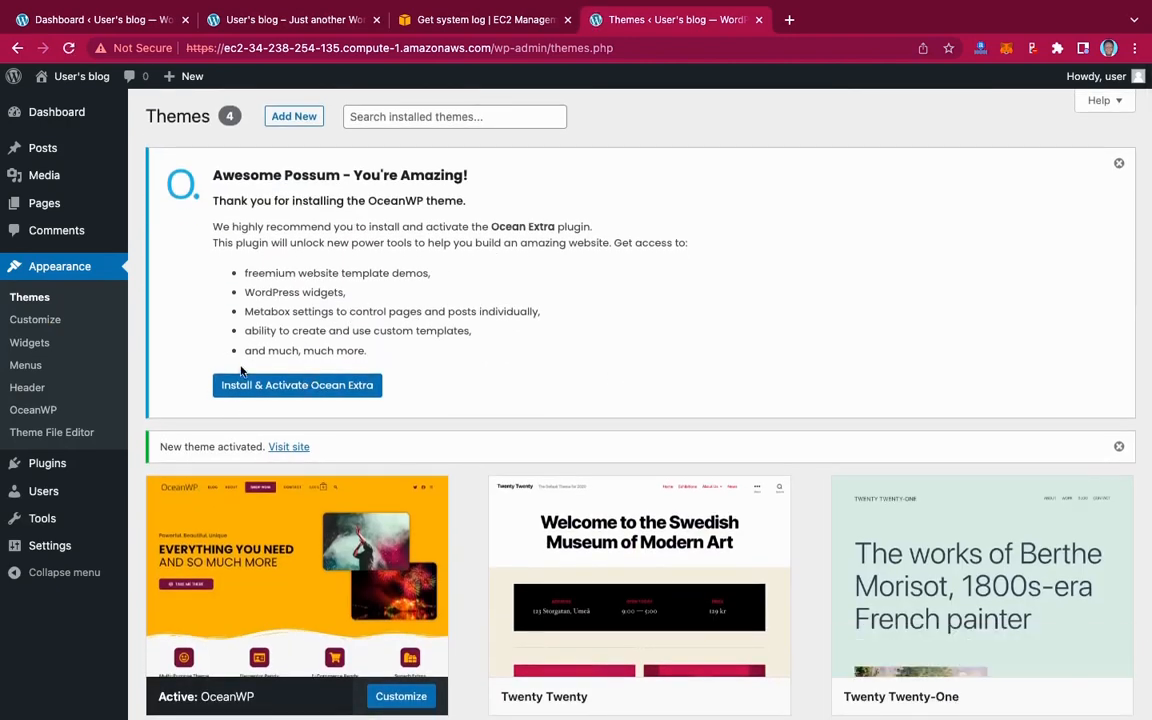
{"action": "left_click", "coordinate": [304, 388]}
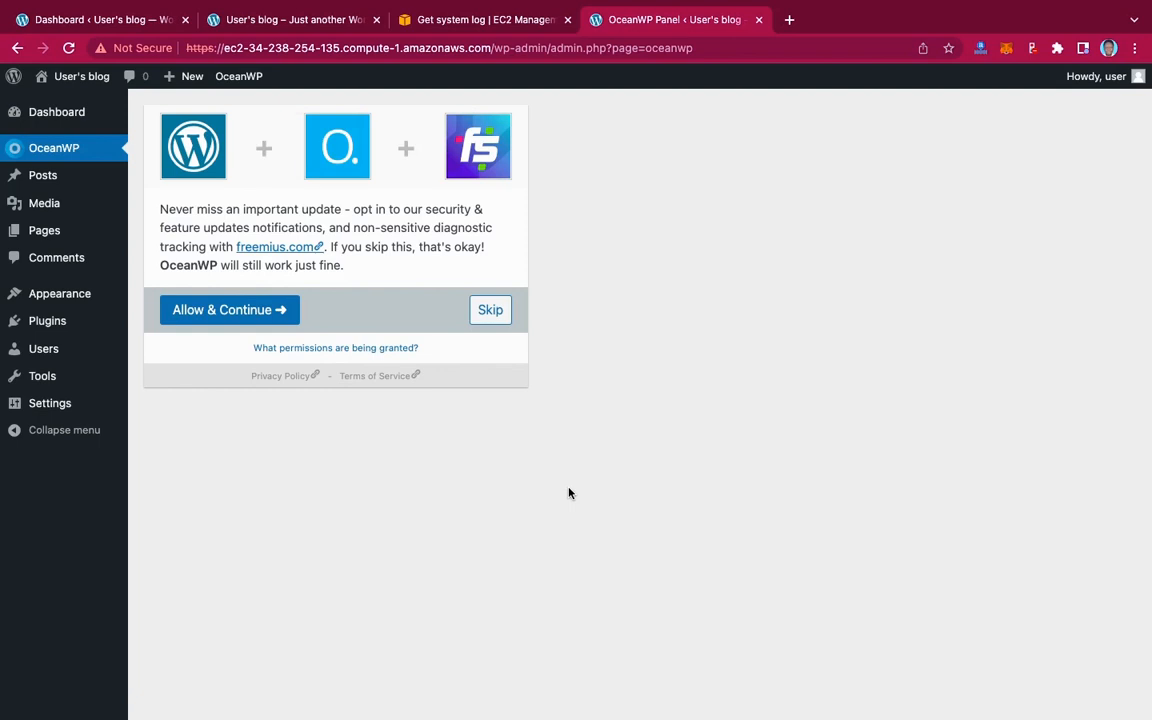
- Decline the OceanWP update-notifications and tracking opt-in
{"action": "left_click", "coordinate": [490, 310]}
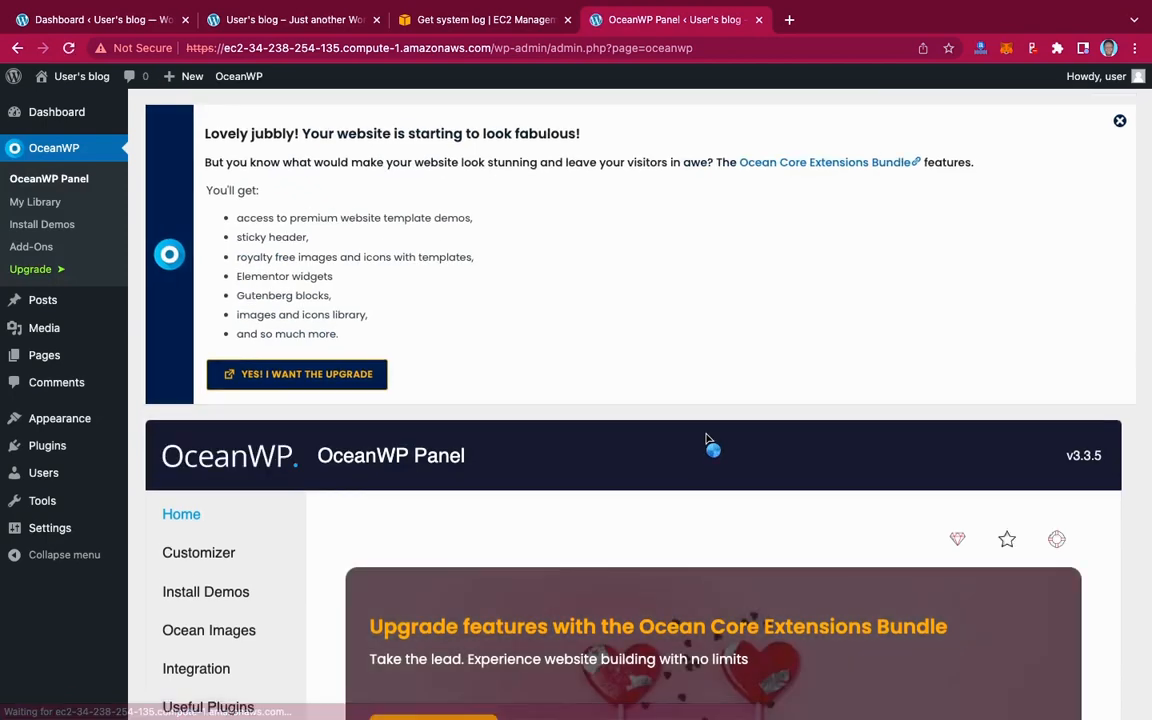
{"action": "scroll", "coordinate": [706, 438], "scroll_direction": "down", "scroll_amount": 5}
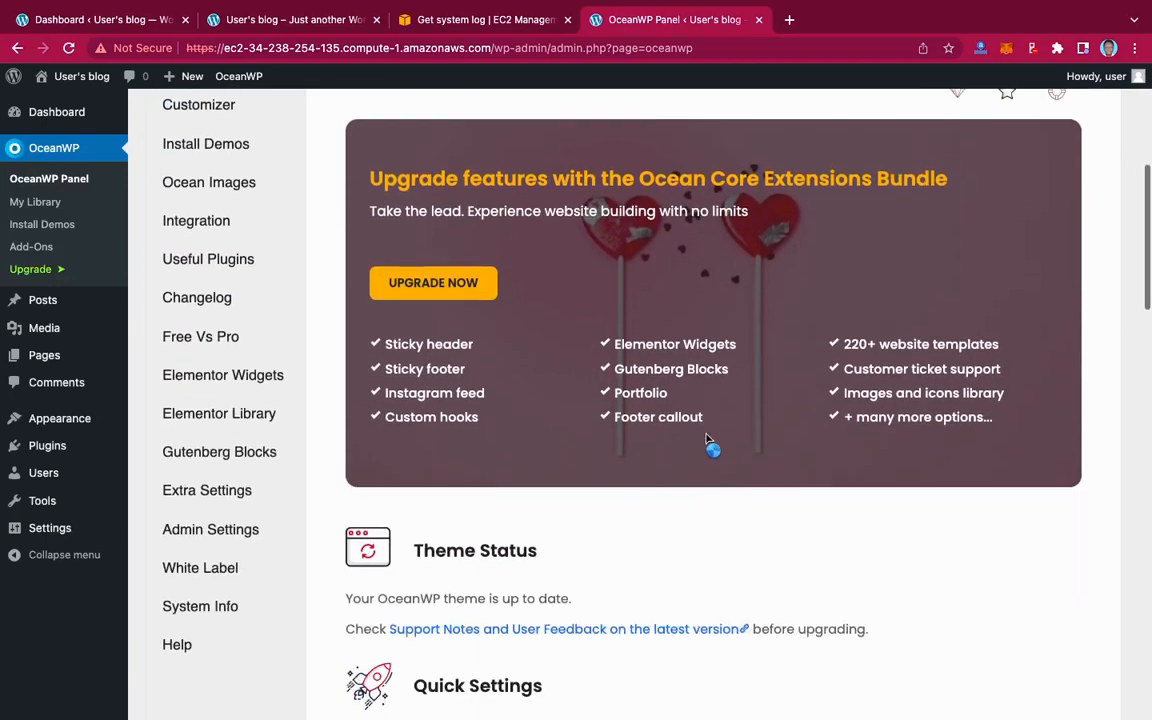
{"action": "scroll", "coordinate": [706, 438], "scroll_direction": "up", "scroll_amount": 5}
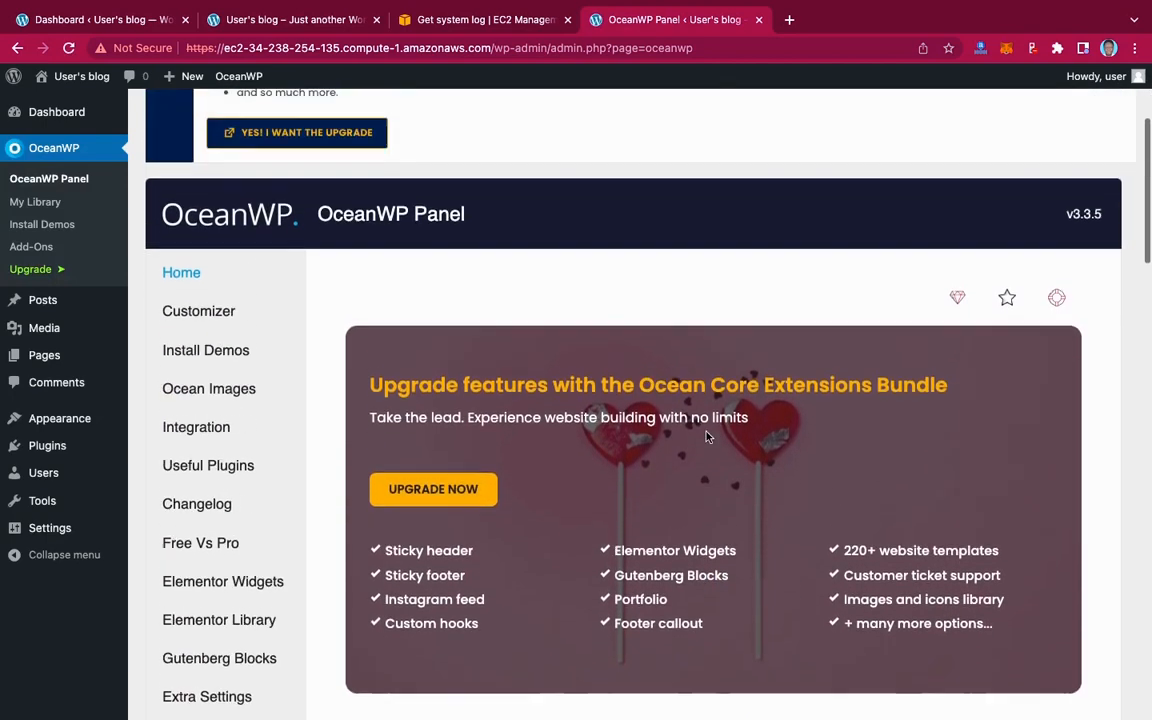
{"action": "scroll", "coordinate": [706, 437], "scroll_direction": "down", "scroll_amount": 1}
{"action": "scroll", "coordinate": [706, 437], "scroll_direction": "up", "scroll_amount": 3}
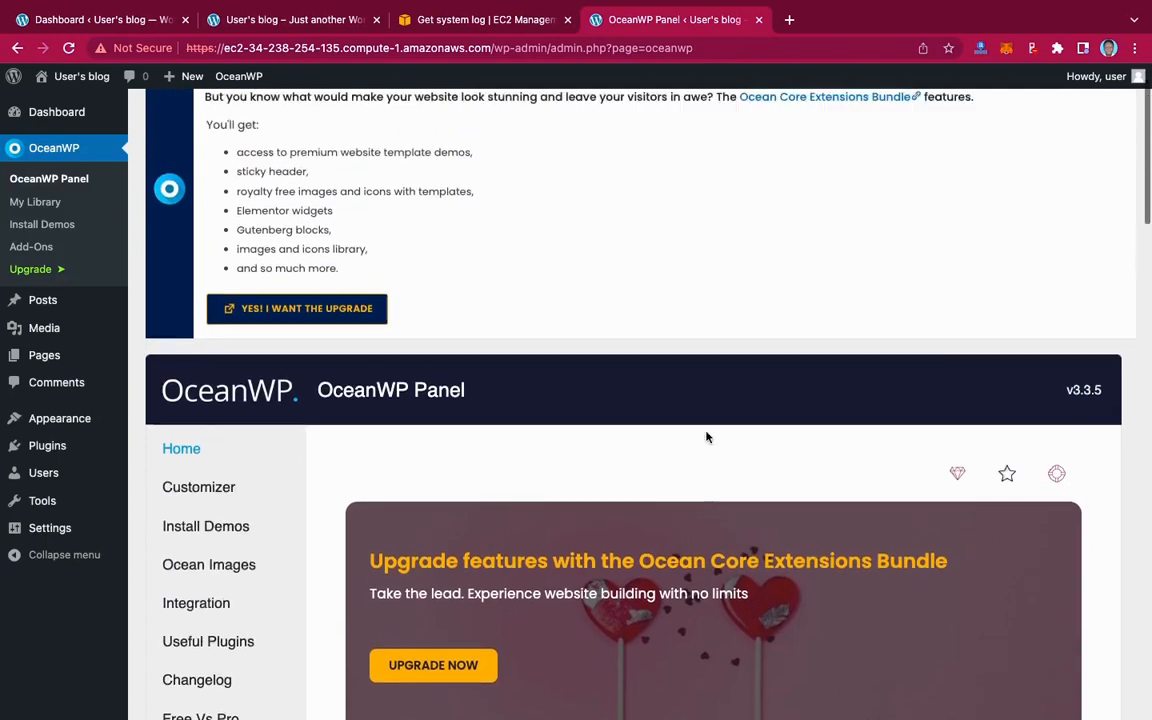
{"action": "scroll", "coordinate": [706, 437], "scroll_direction": "up", "scroll_amount": 1}
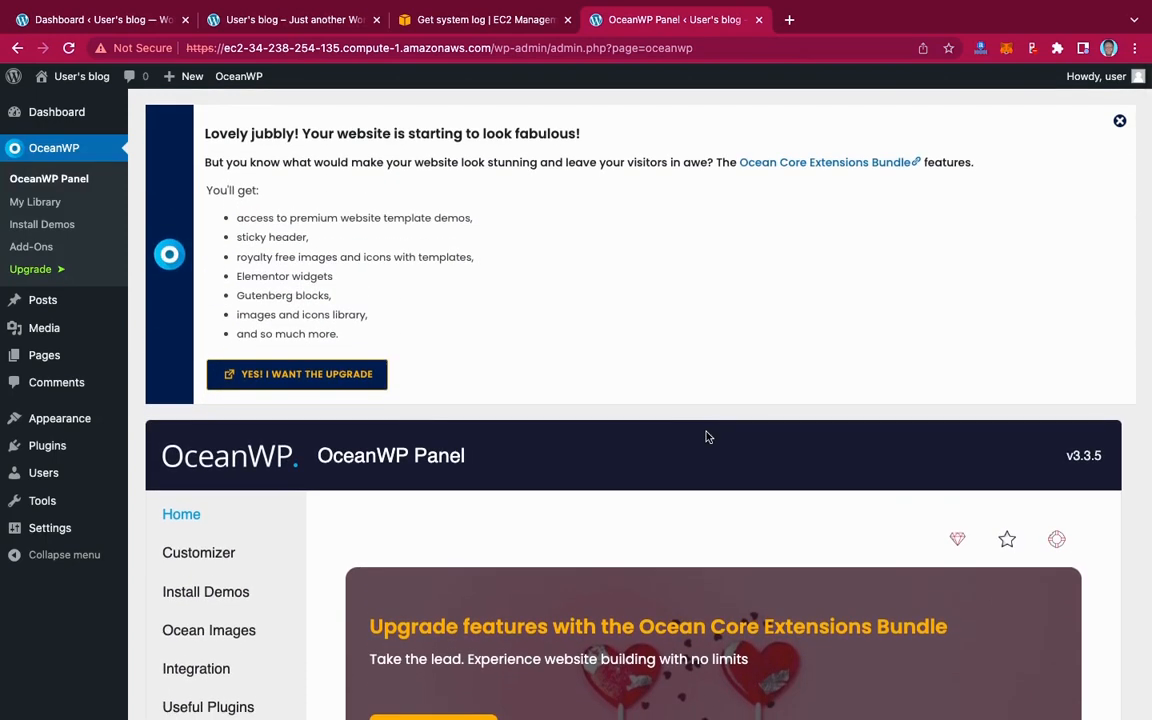
- Go to the OceanWP Panel page and scroll through it to the panel header
{"action": "left_click", "coordinate": [40, 226]}
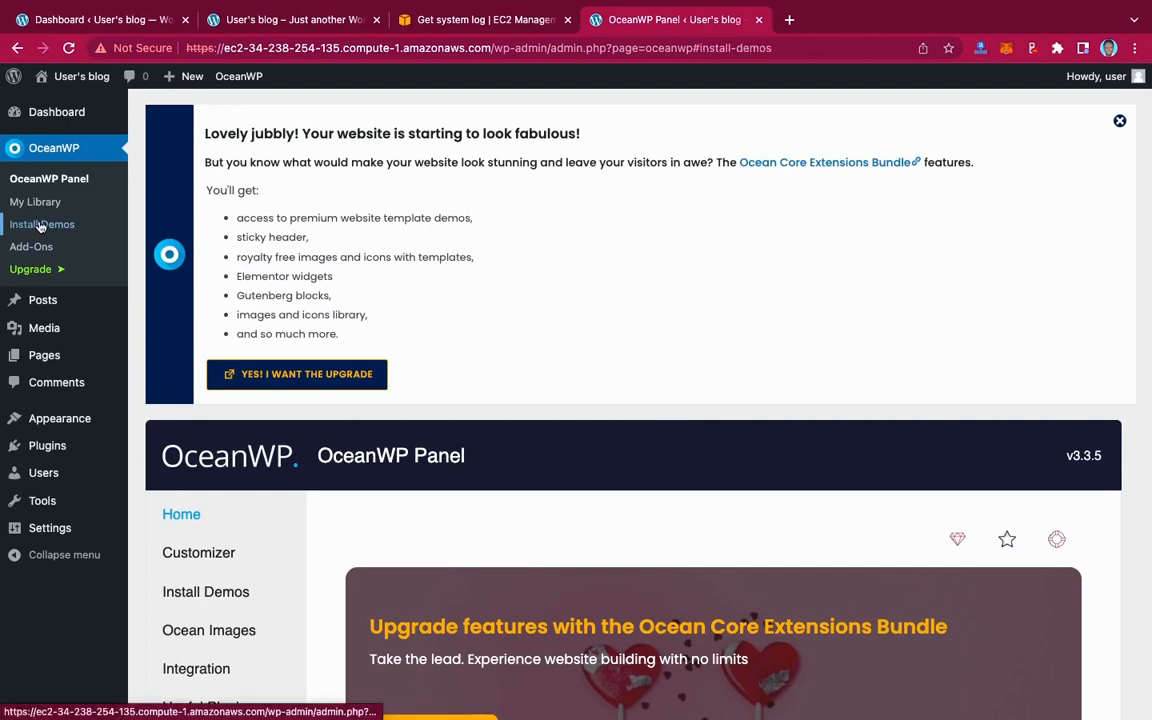
{"action": "scroll", "coordinate": [458, 428], "scroll_direction": "down", "scroll_amount": 8}
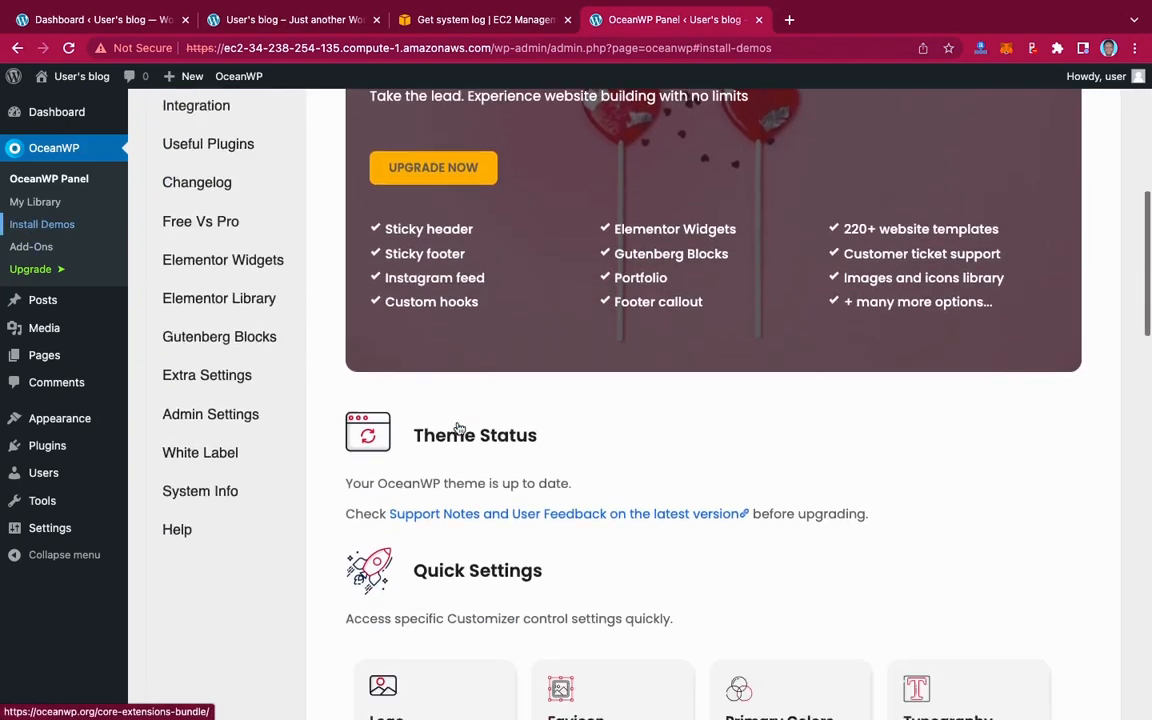
{"action": "scroll", "coordinate": [458, 428], "scroll_direction": "up", "scroll_amount": 5}
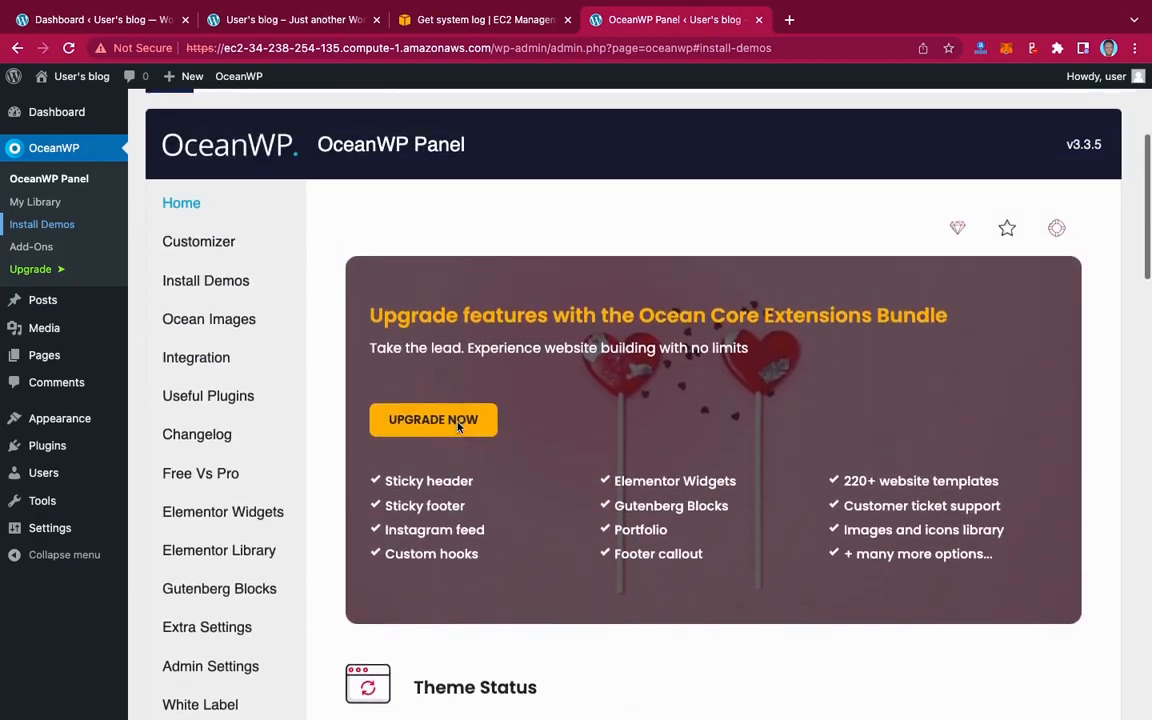
{"action": "scroll", "coordinate": [458, 428], "scroll_direction": "up", "scroll_amount": 1}
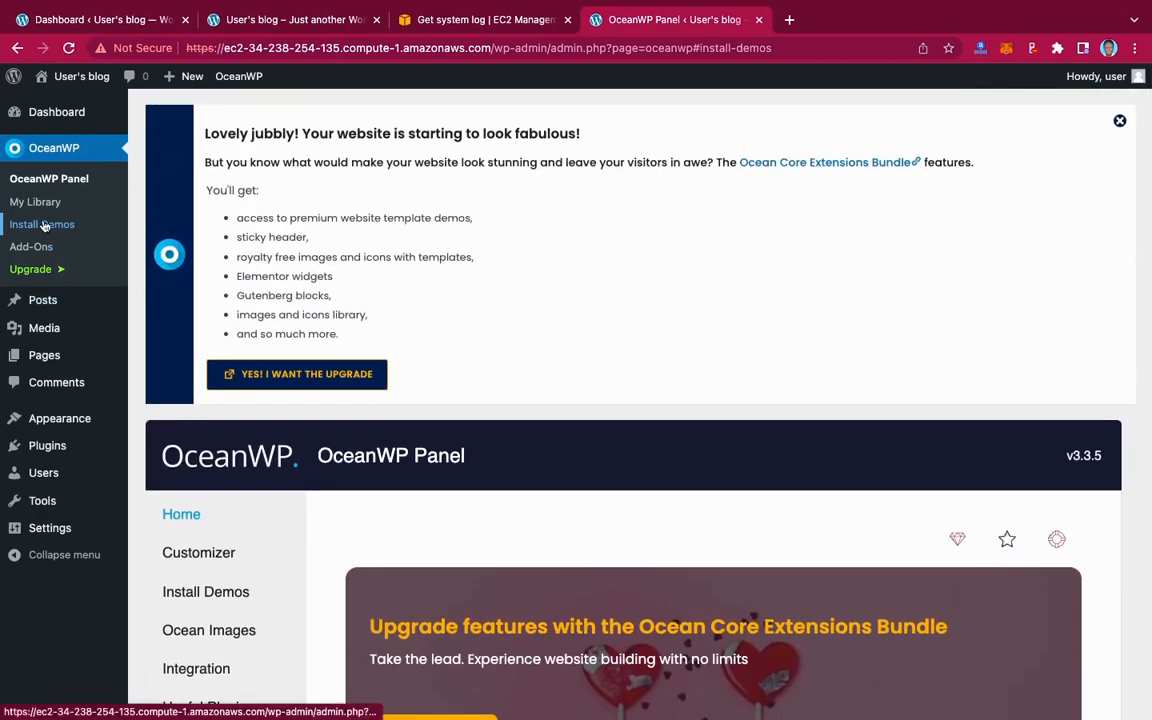
{"action": "scroll", "coordinate": [484, 312], "scroll_direction": "down", "scroll_amount": 5}
{"action": "scroll", "coordinate": [484, 312], "scroll_direction": "up", "scroll_amount": 2}
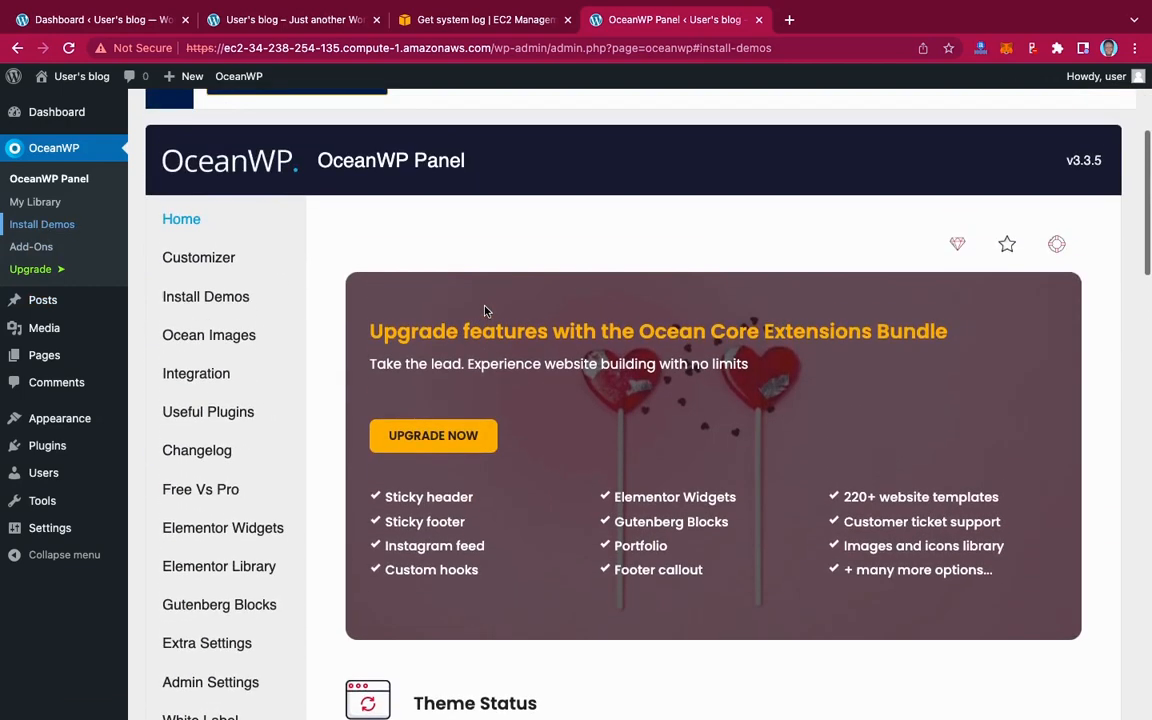
{"action": "scroll", "coordinate": [484, 312], "scroll_direction": "down", "scroll_amount": 1}
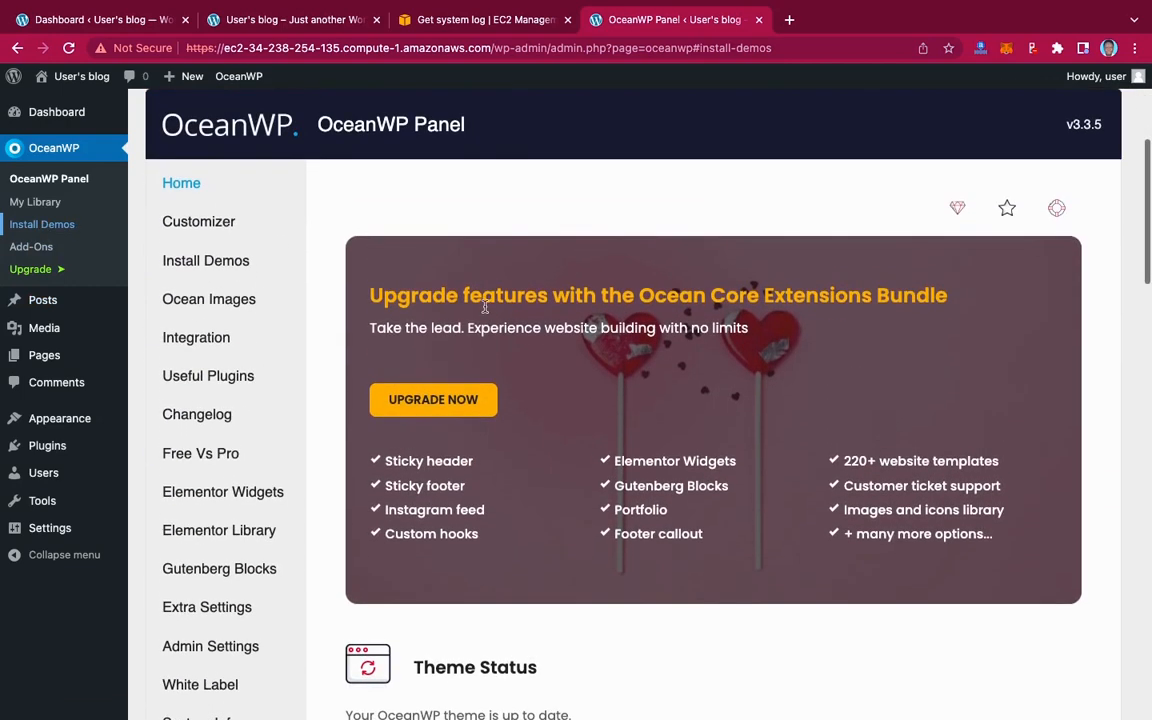
- Open Install Demos in the OceanWP Panel and scroll the demo grid to the Coach template
{"action": "left_click", "coordinate": [210, 262]}
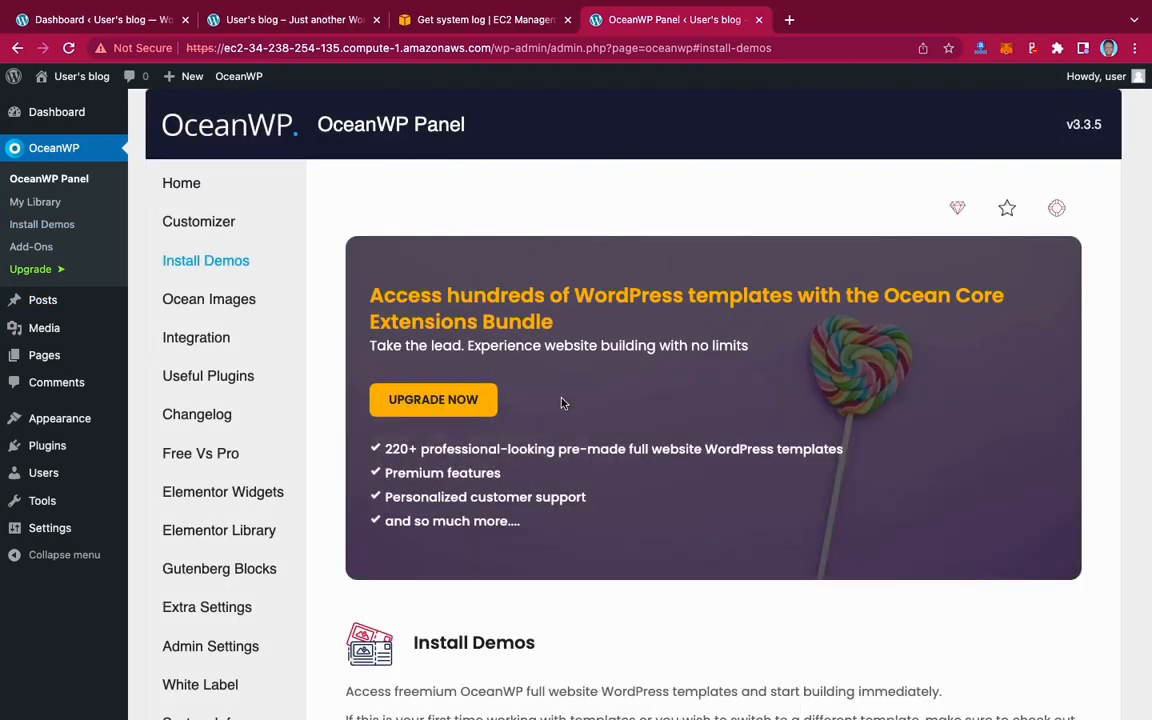
{"action": "scroll", "coordinate": [562, 403], "scroll_direction": "down", "scroll_amount": 2}
{"action": "scroll", "coordinate": [562, 403], "scroll_direction": "down", "scroll_amount": 7}
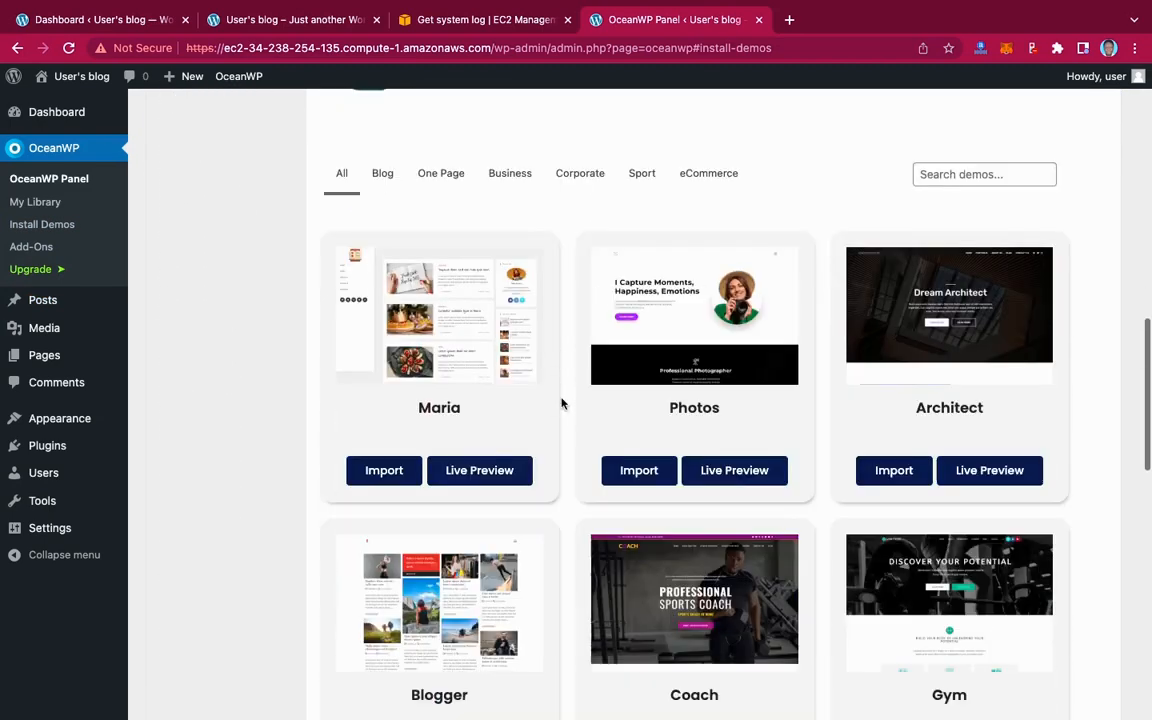
{"action": "scroll", "coordinate": [562, 403], "scroll_direction": "down", "scroll_amount": 5}
{"action": "scroll", "coordinate": [562, 403], "scroll_direction": "up", "scroll_amount": 4}
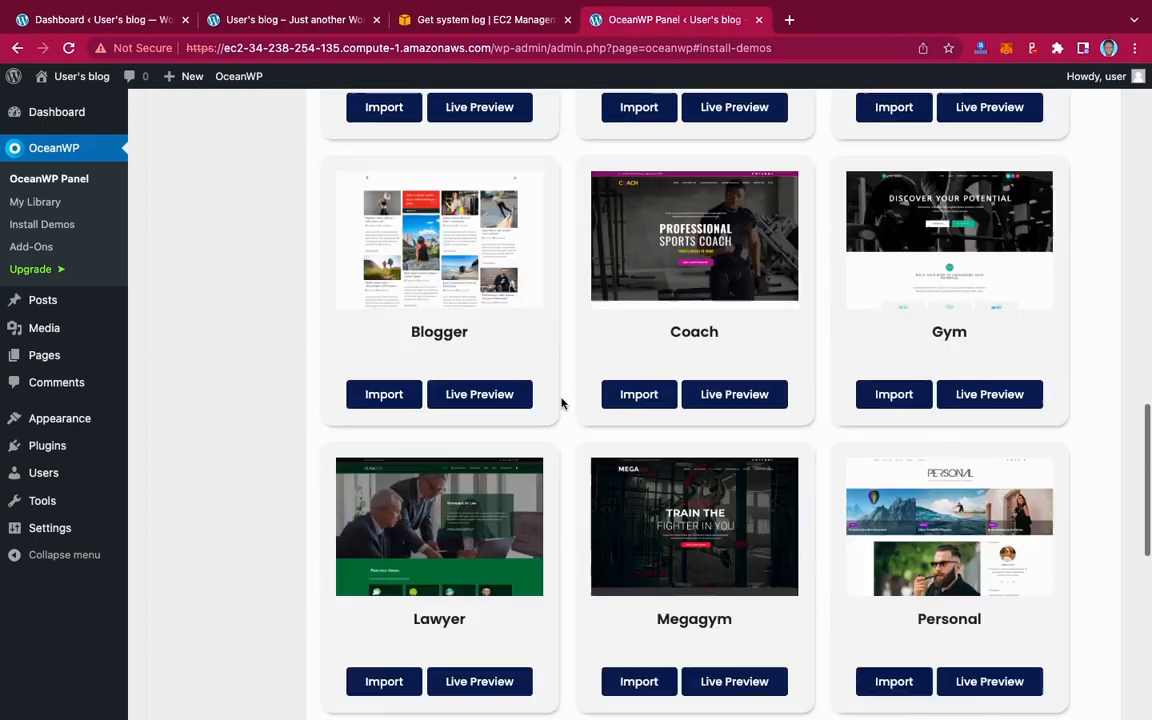
{"action": "scroll", "coordinate": [562, 403], "scroll_direction": "up", "scroll_amount": 2}
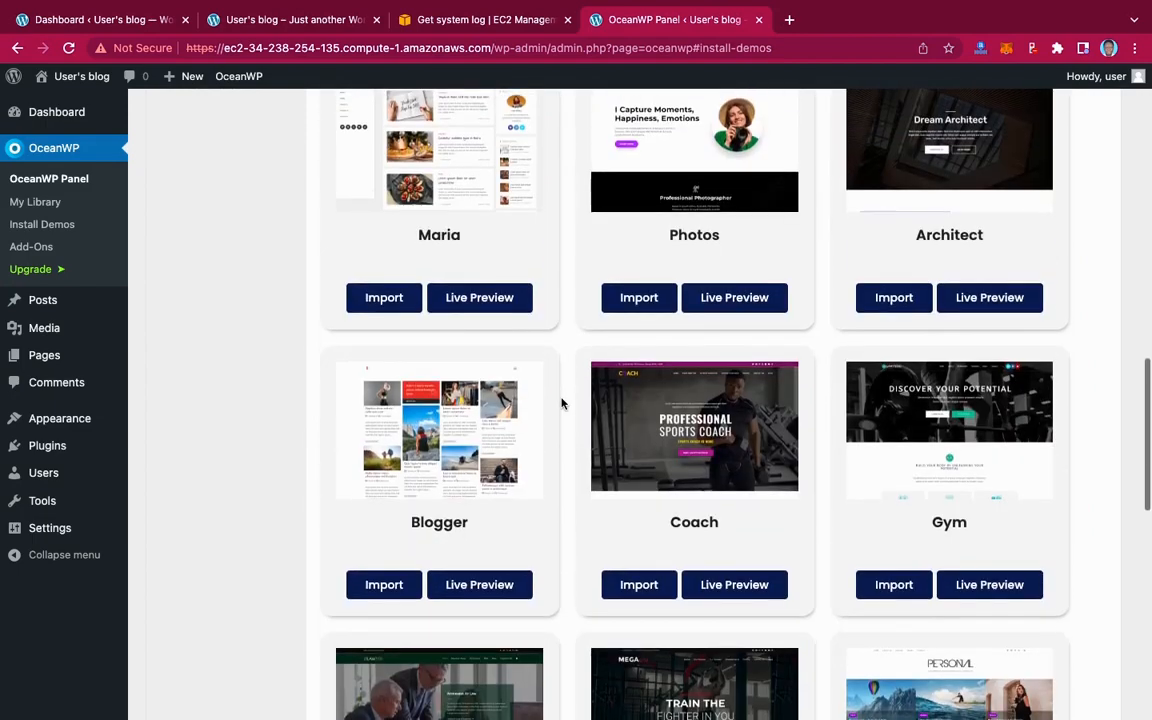
{"action": "scroll", "coordinate": [562, 403], "scroll_direction": "up", "scroll_amount": 2}
{"action": "scroll", "coordinate": [562, 403], "scroll_direction": "down", "scroll_amount": 4}
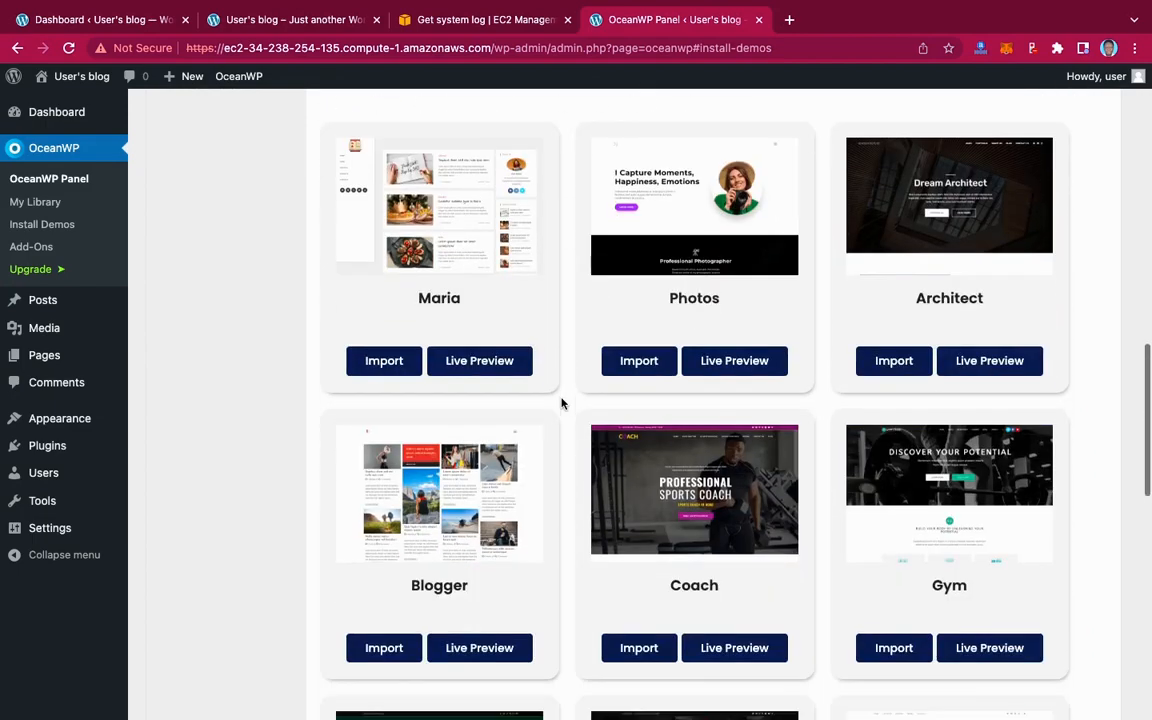
{"action": "scroll", "coordinate": [562, 403], "scroll_direction": "down", "scroll_amount": 8}
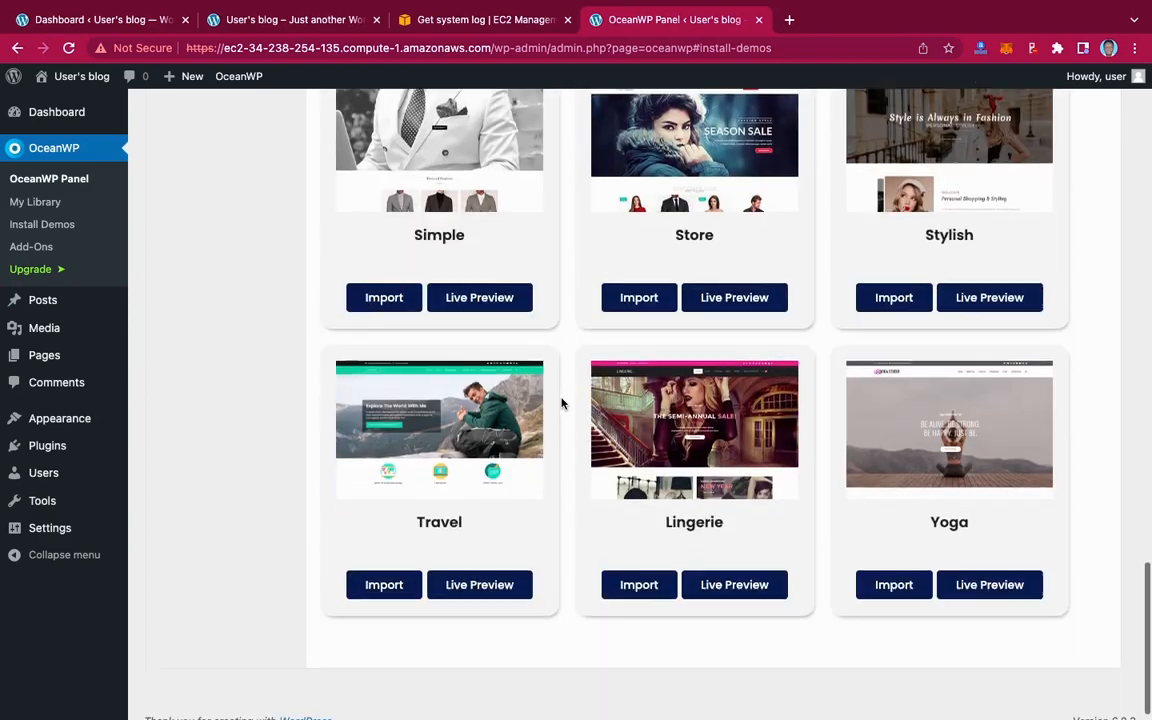
{"action": "scroll", "coordinate": [562, 403], "scroll_direction": "up", "scroll_amount": 3}
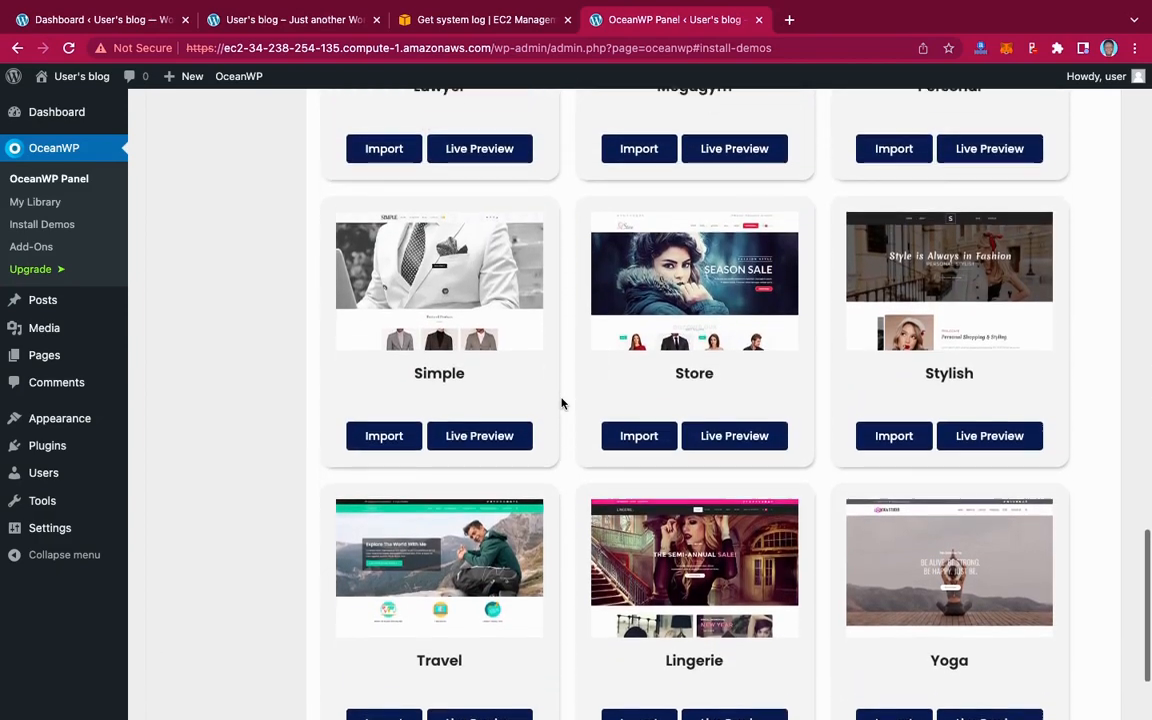
{"action": "scroll", "coordinate": [562, 403], "scroll_direction": "up", "scroll_amount": 4}
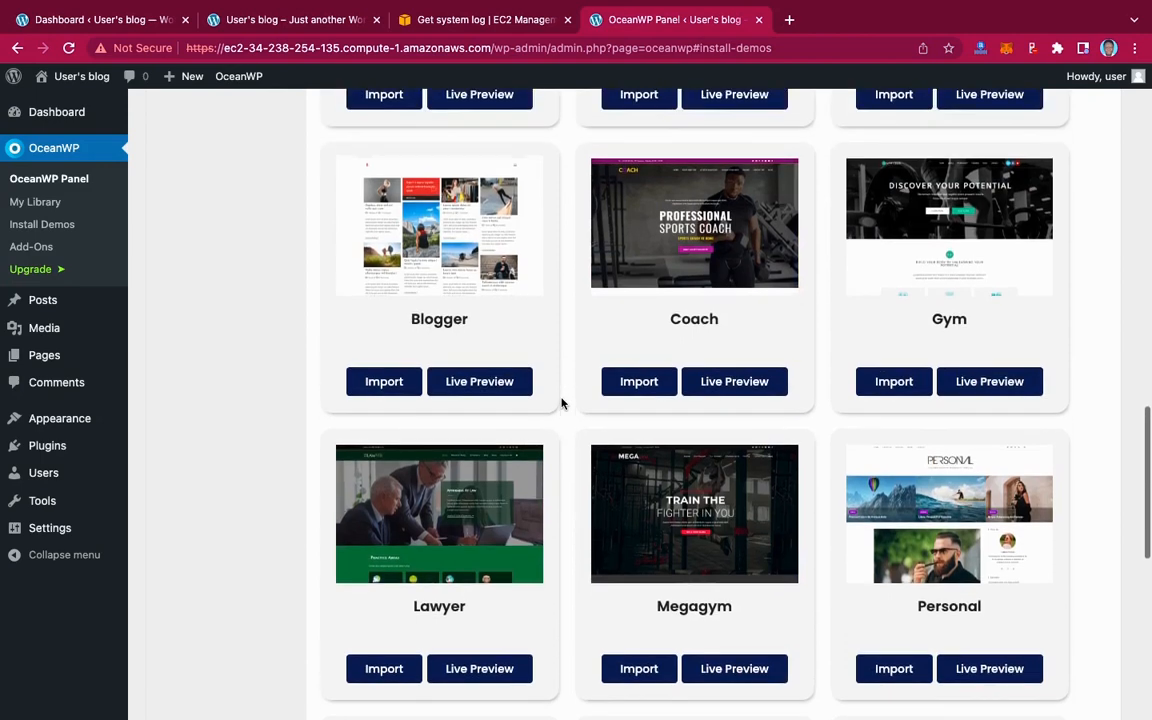
{"action": "scroll", "coordinate": [562, 403], "scroll_direction": "up", "scroll_amount": 1}
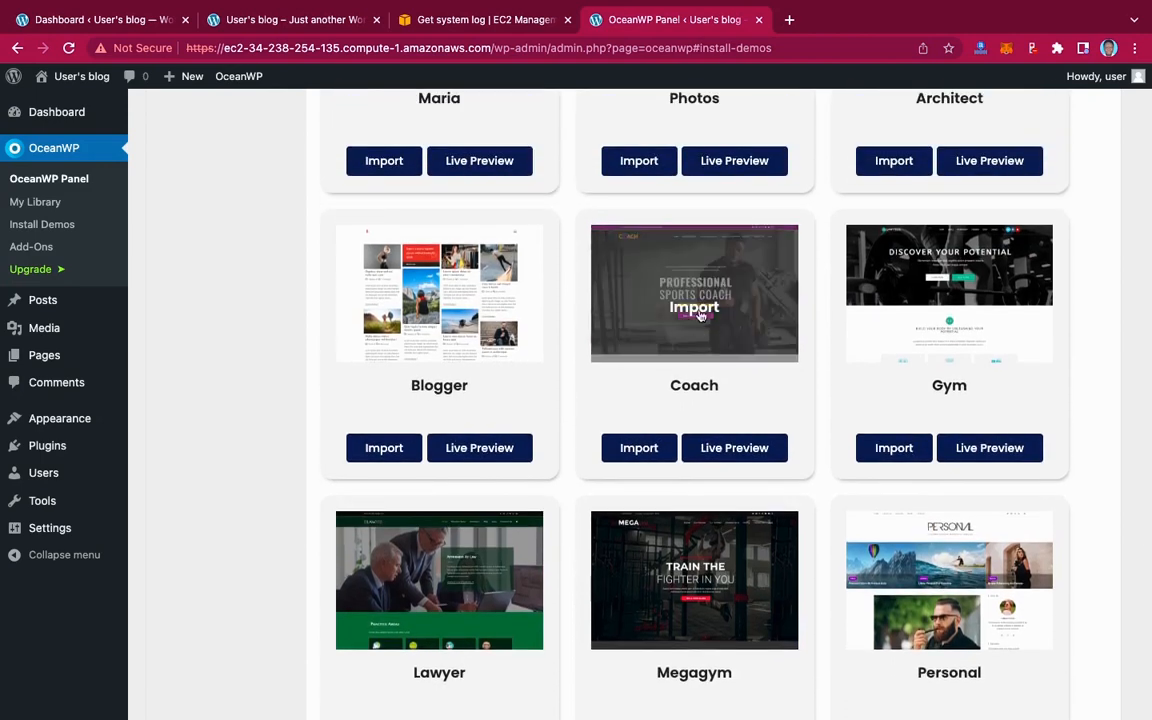
- Import the Coach demo, installing Ocean Social Sharing, Elementor and WPForms and keeping all content options
{"action": "left_click", "coordinate": [640, 448]}
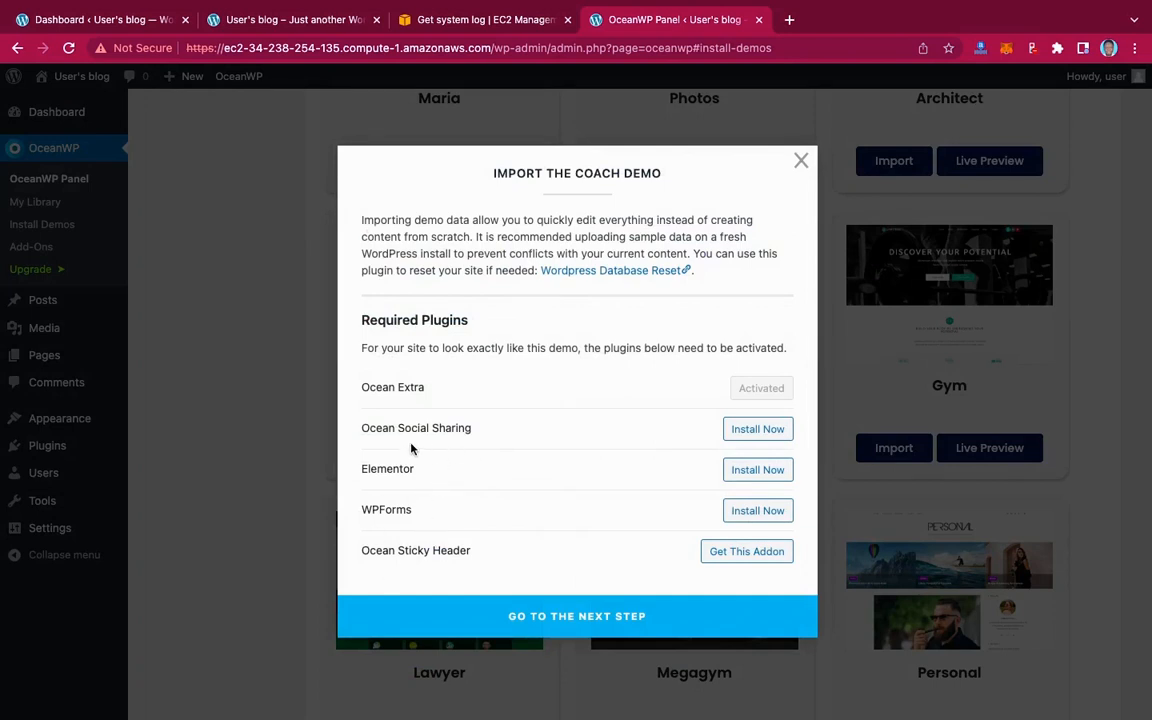
{"action": "left_click", "coordinate": [769, 429]}
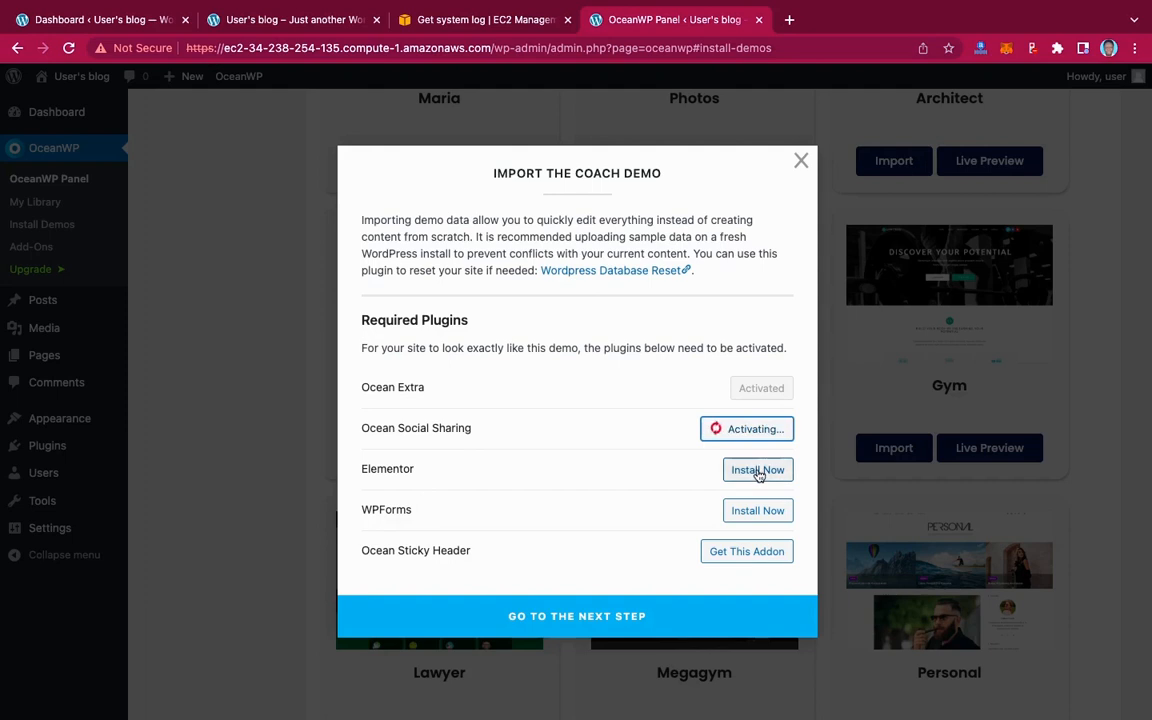
{"action": "left_click", "coordinate": [757, 473]}
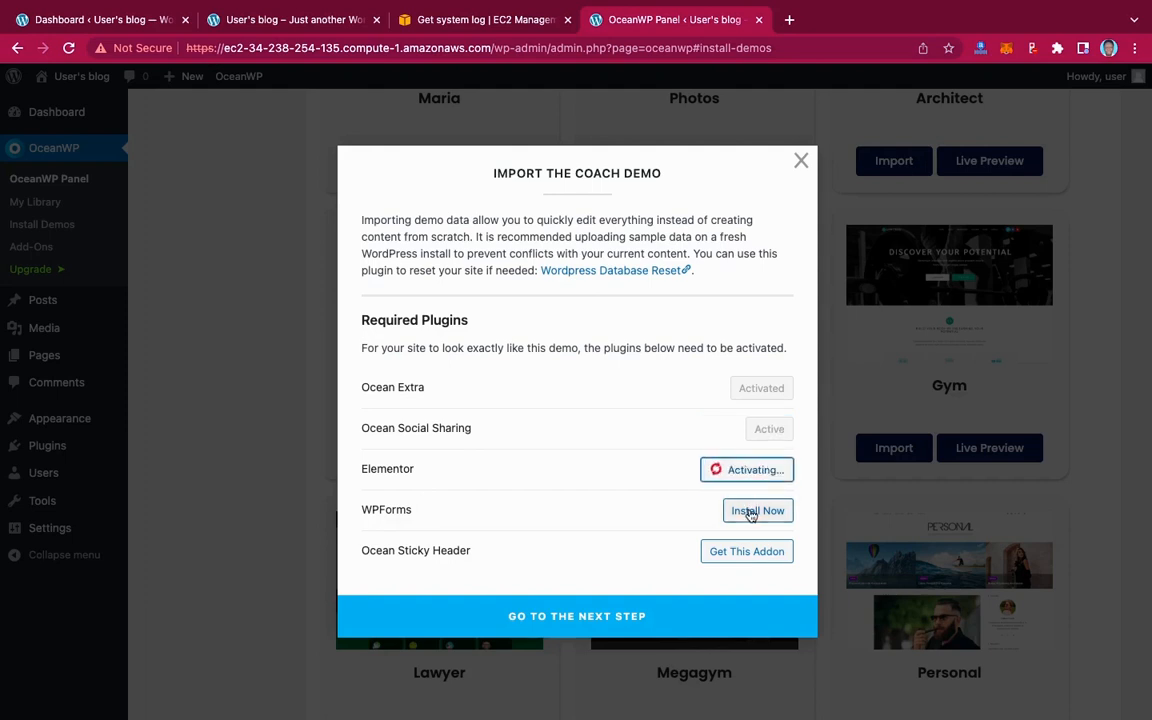
{"action": "left_click", "coordinate": [751, 514]}
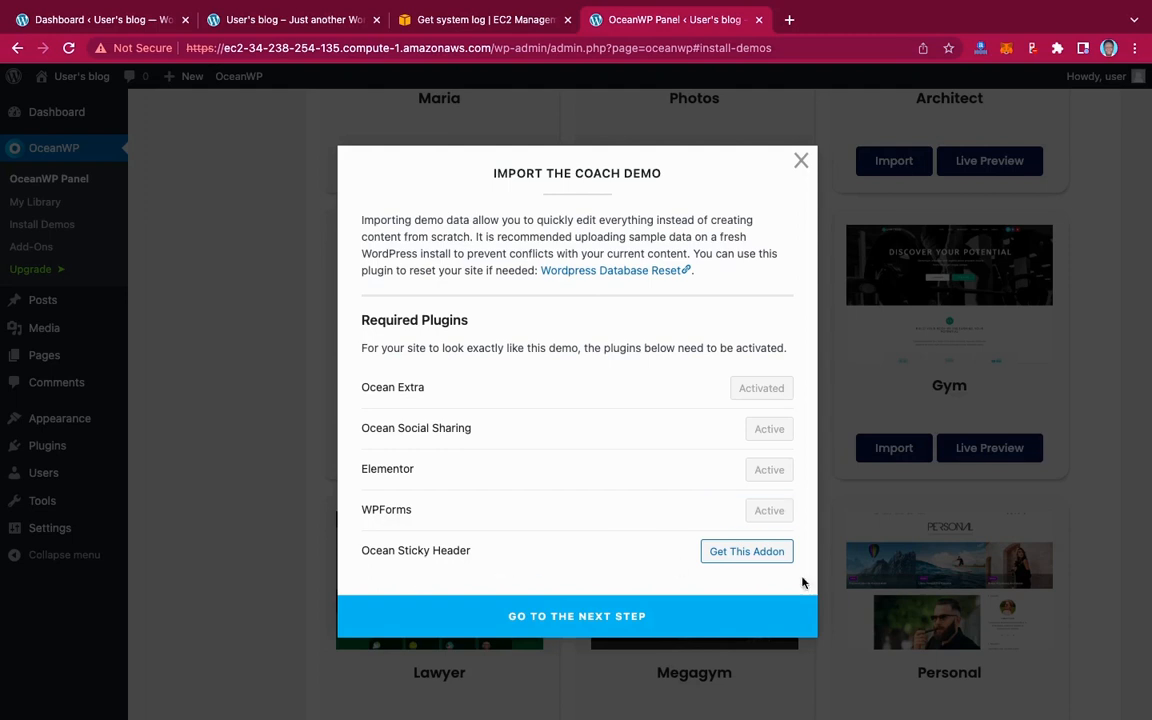
{"action": "left_click", "coordinate": [620, 617]}
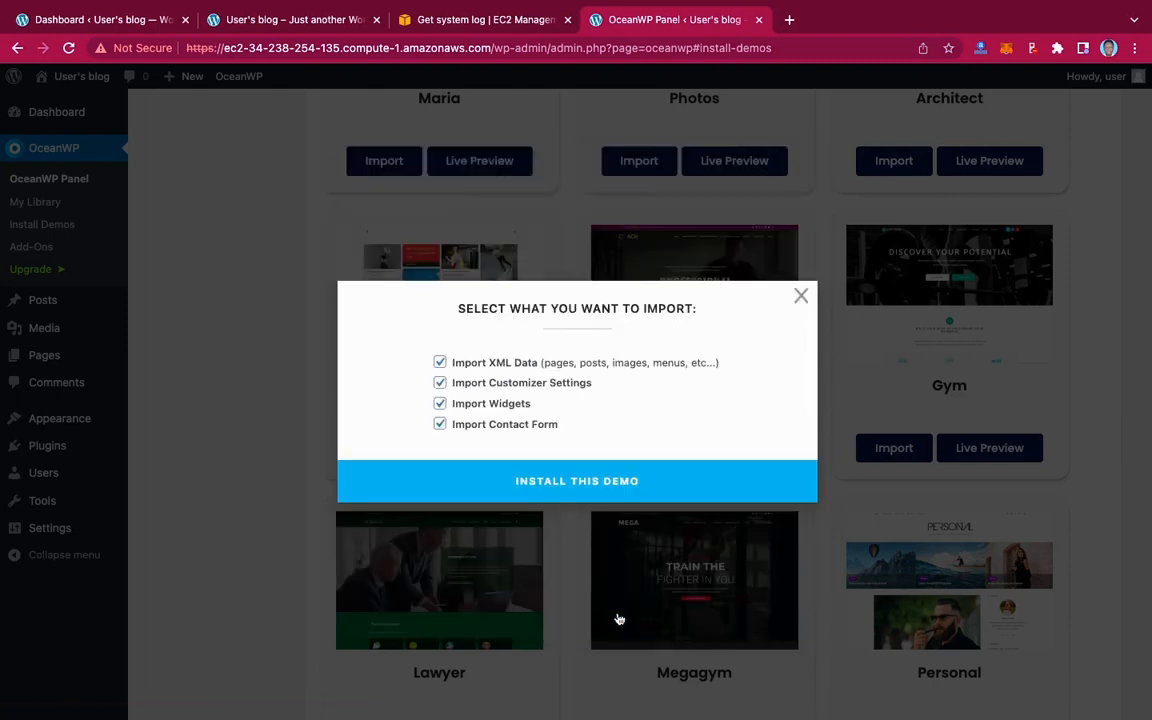
{"action": "left_click", "coordinate": [603, 486]}
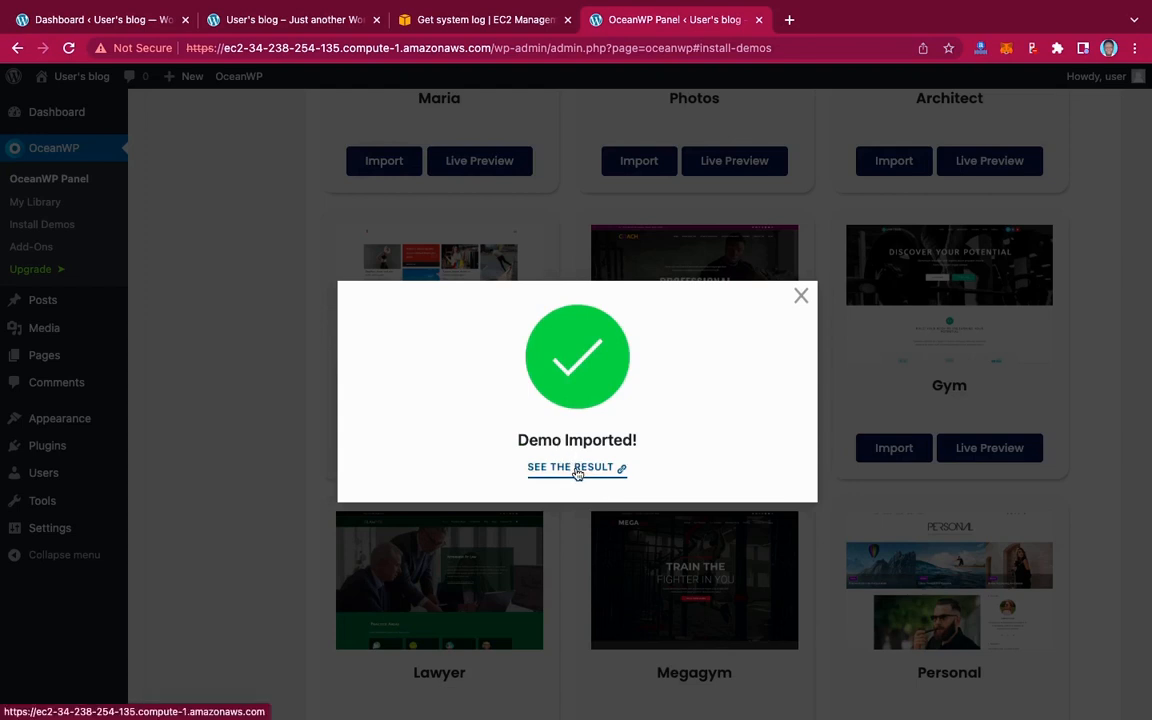
- Open the imported site via See the Result and scroll through the 'Professional Sports Coach' homepage
{"action": "left_click", "coordinate": [577, 470]}
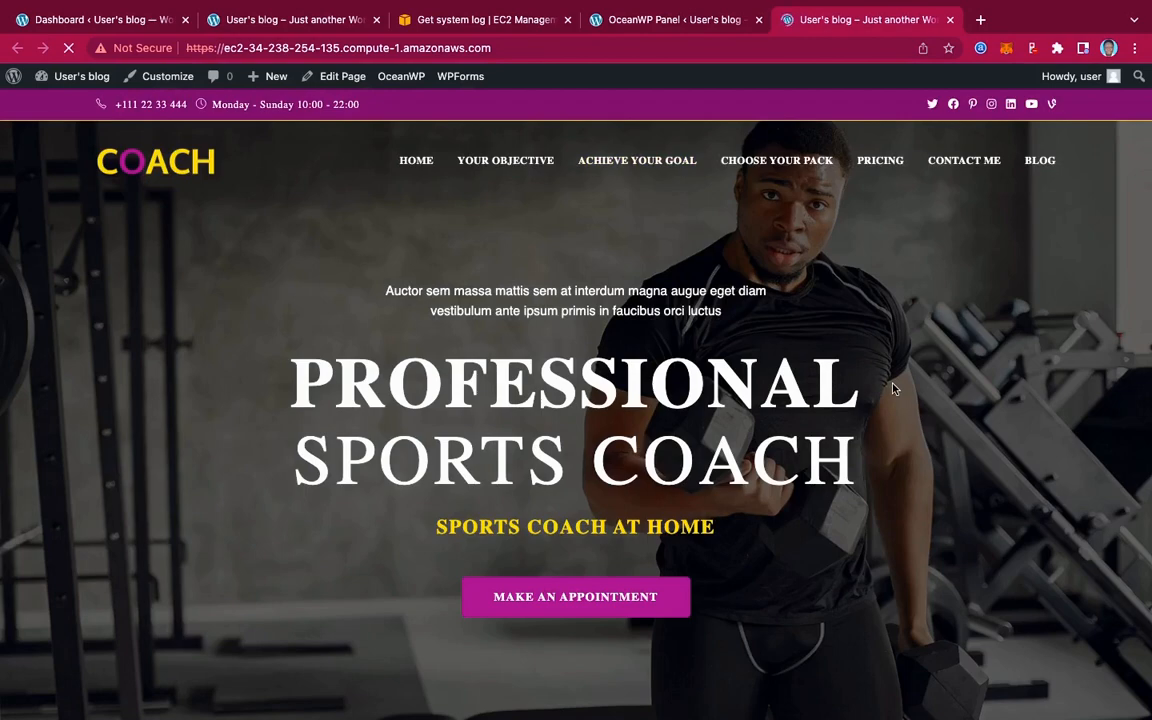
{"action": "scroll", "coordinate": [893, 388], "scroll_direction": "down", "scroll_amount": 10}
{"action": "scroll", "coordinate": [893, 388], "scroll_direction": "up", "scroll_amount": 5}
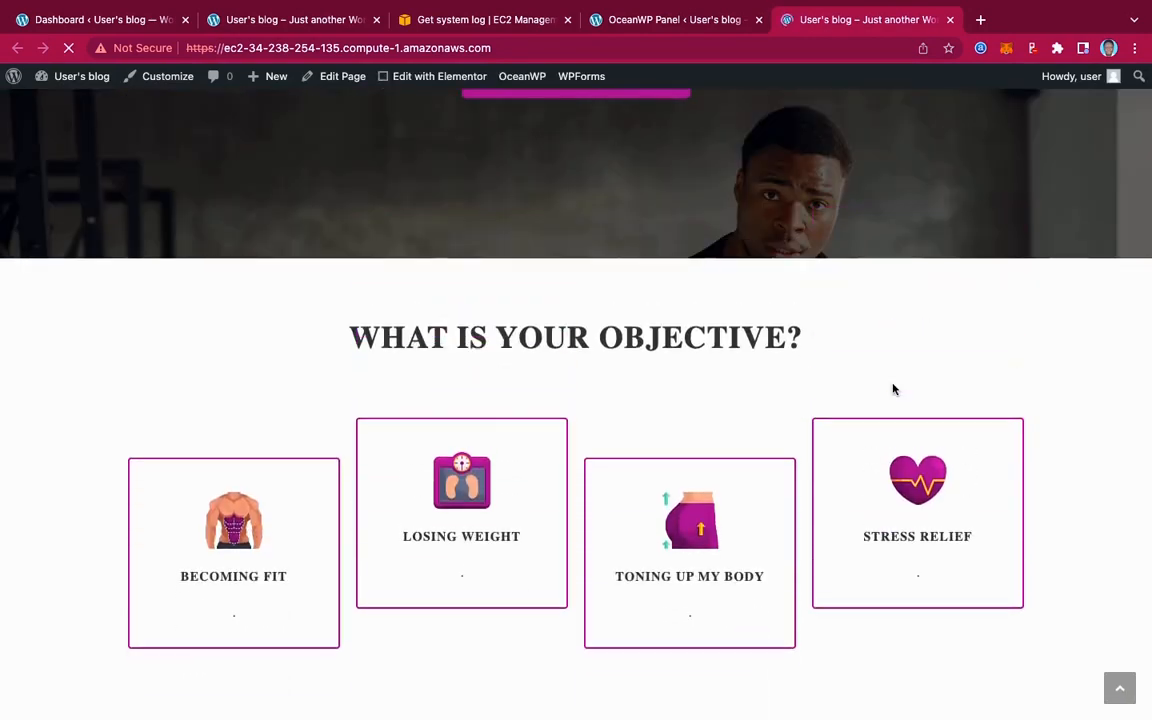
{"action": "scroll", "coordinate": [893, 388], "scroll_direction": "down", "scroll_amount": 5}
{"action": "scroll", "coordinate": [893, 388], "scroll_direction": "down", "scroll_amount": 15}
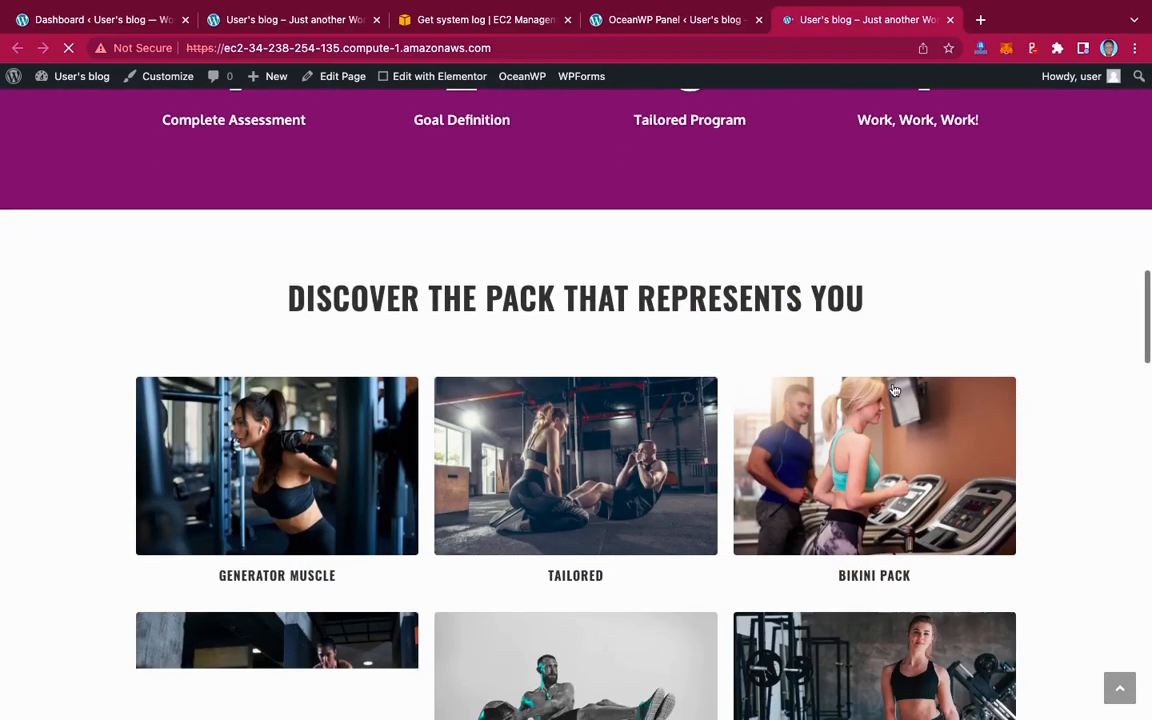
{"action": "scroll", "coordinate": [893, 388], "scroll_direction": "down", "scroll_amount": 12}
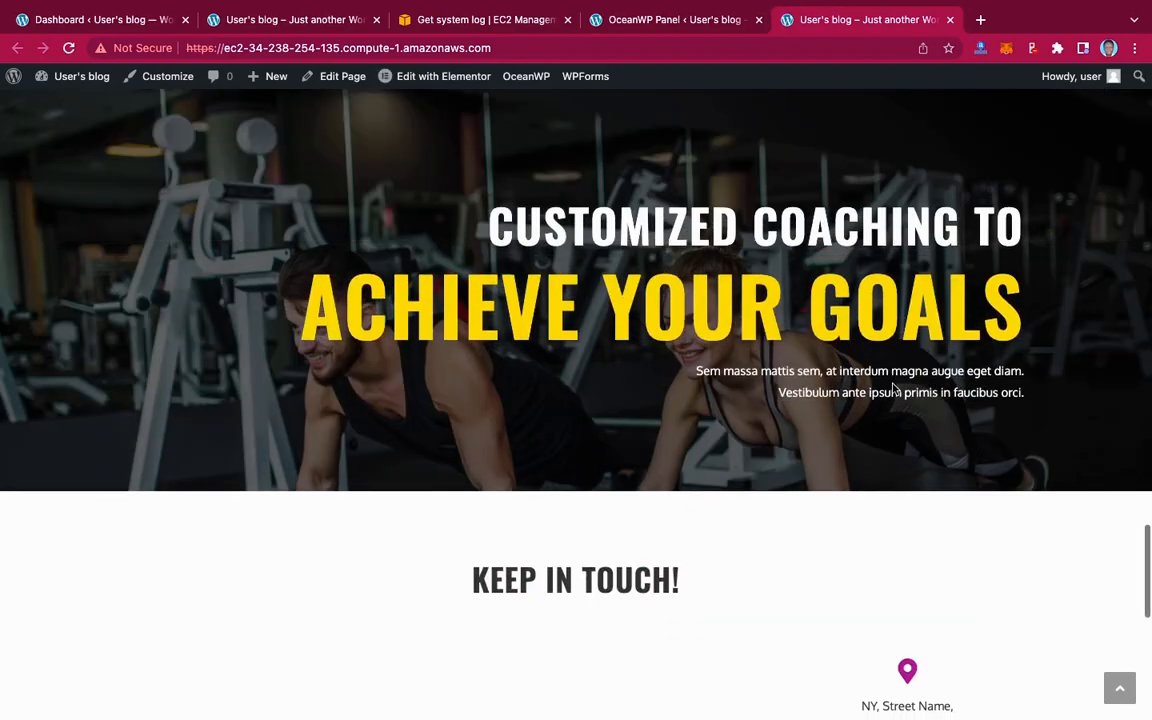
{"action": "scroll", "coordinate": [893, 388], "scroll_direction": "up", "scroll_amount": 6}
{"action": "scroll", "coordinate": [893, 388], "scroll_direction": "up", "scroll_amount": 20}
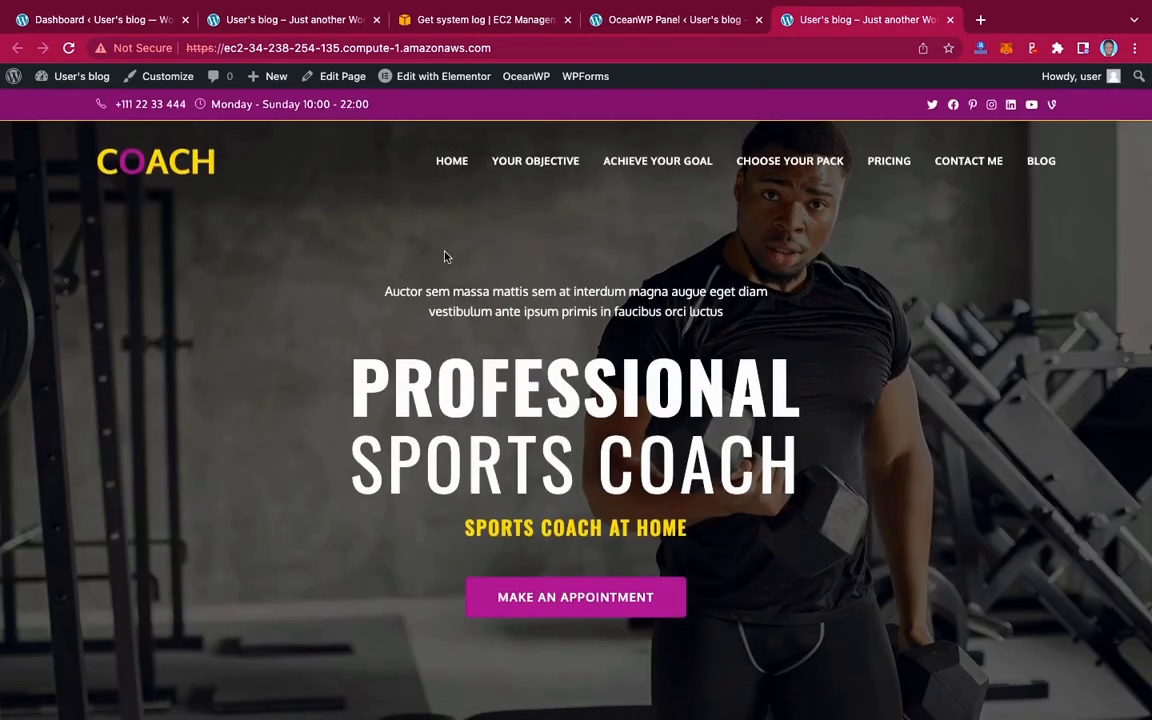
{"action": "scroll", "coordinate": [951, 362], "scroll_direction": "down", "scroll_amount": 7}
{"action": "scroll", "coordinate": [953, 362], "scroll_direction": "up", "scroll_amount": 8}
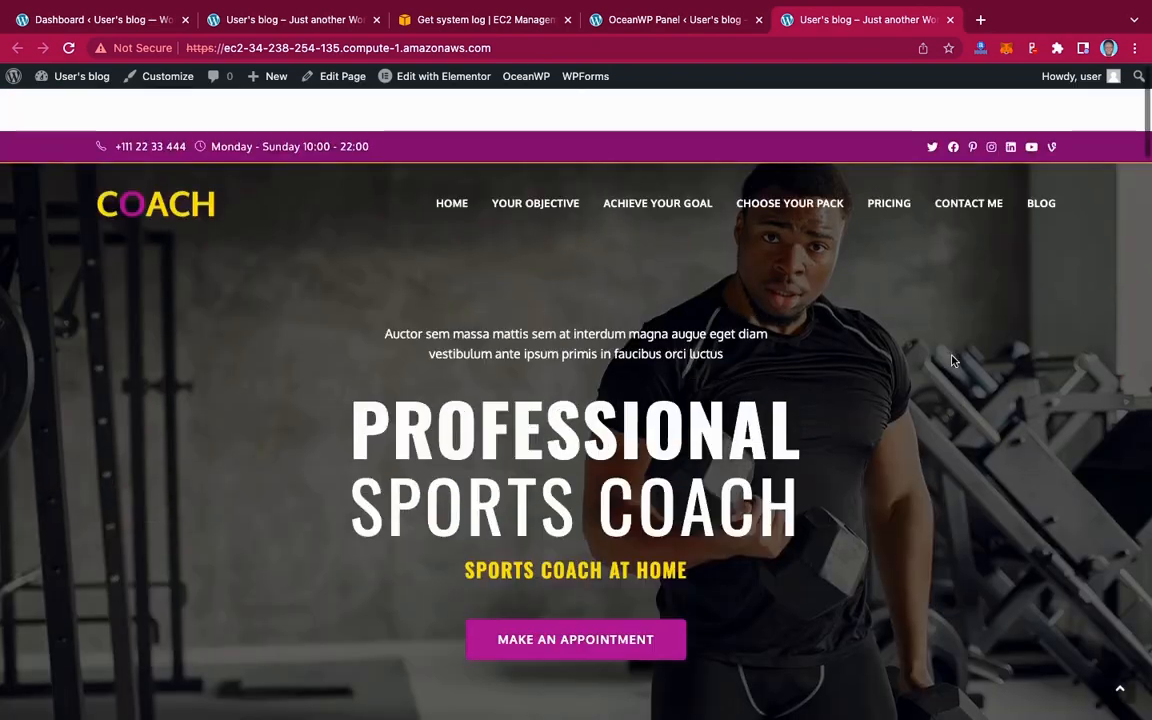
- Select the Fitness Club site's full web address in the browser's address bar
{"action": "mouse_move", "coordinate": [407, 86]}
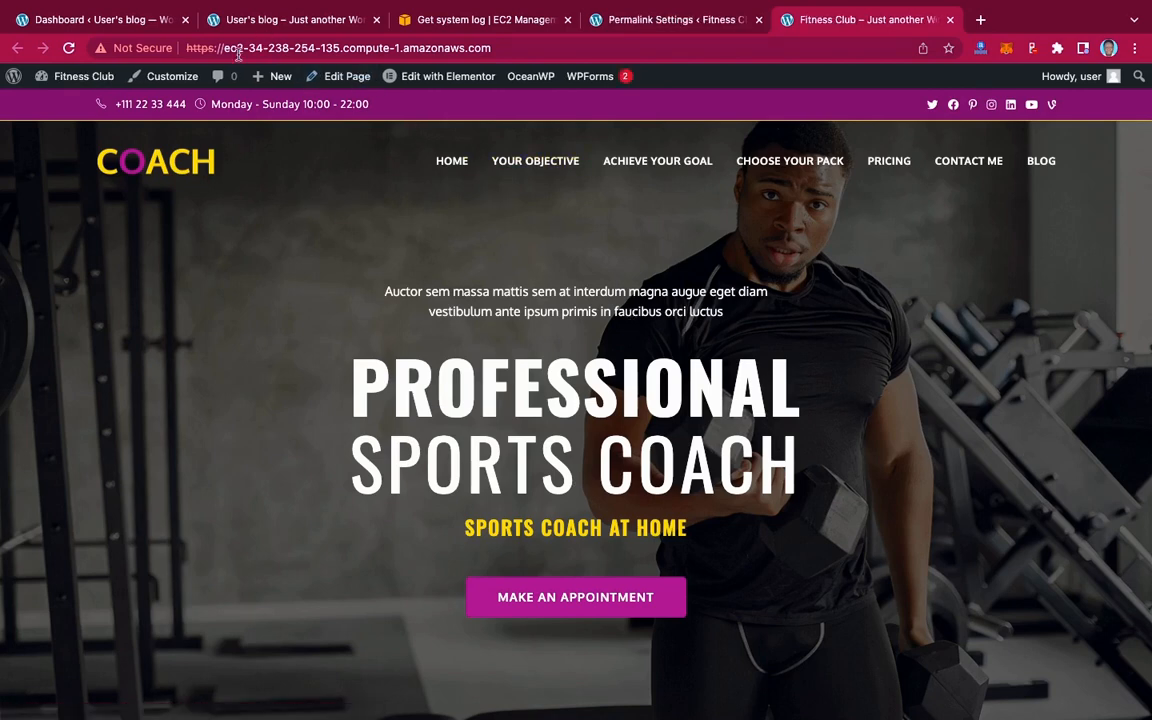
{"action": "left_click", "coordinate": [507, 50]}
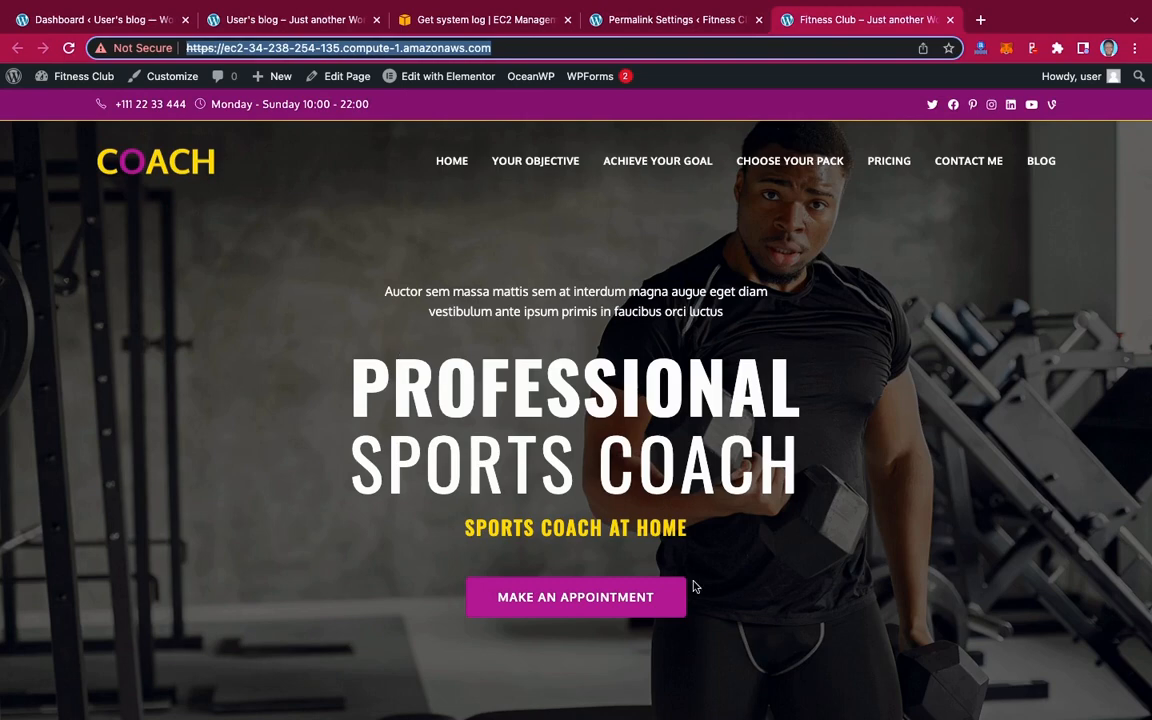
- Return from the Fitness Club site to the EC2 Instances list showing the WordPress and Techup instances running
{"action": "scroll", "coordinate": [975, 476], "scroll_direction": "down", "scroll_amount": 10}
{"action": "scroll", "coordinate": [978, 481], "scroll_direction": "up", "scroll_amount": 10}
{"action": "left_click", "coordinate": [466, 22]}
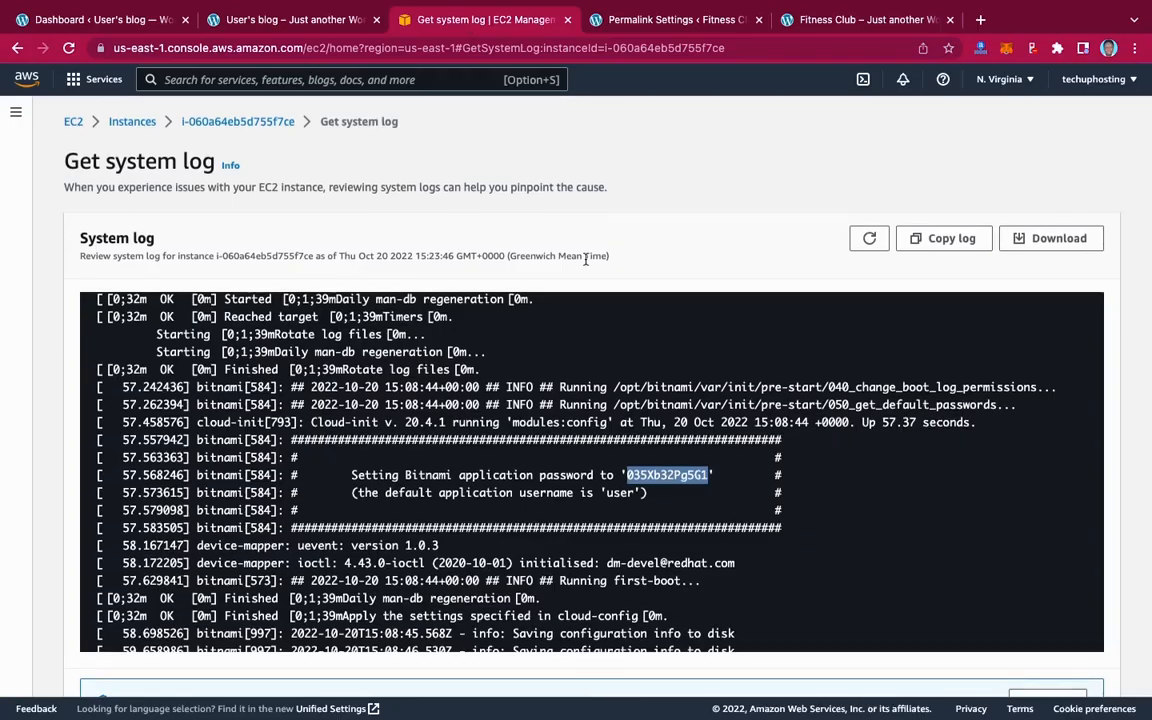
{"action": "left_click", "coordinate": [121, 121]}
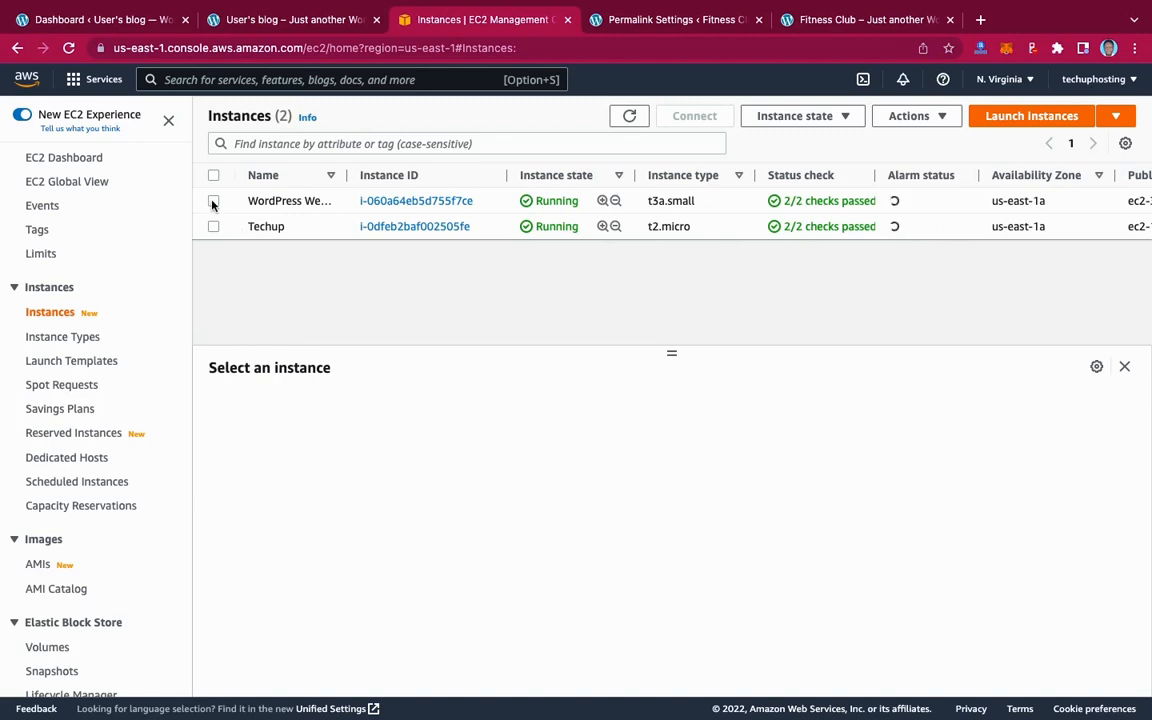
- Select the WordPress Website instance and review its Actions and Instance state options without changing anything
{"action": "left_click", "coordinate": [586, 196]}
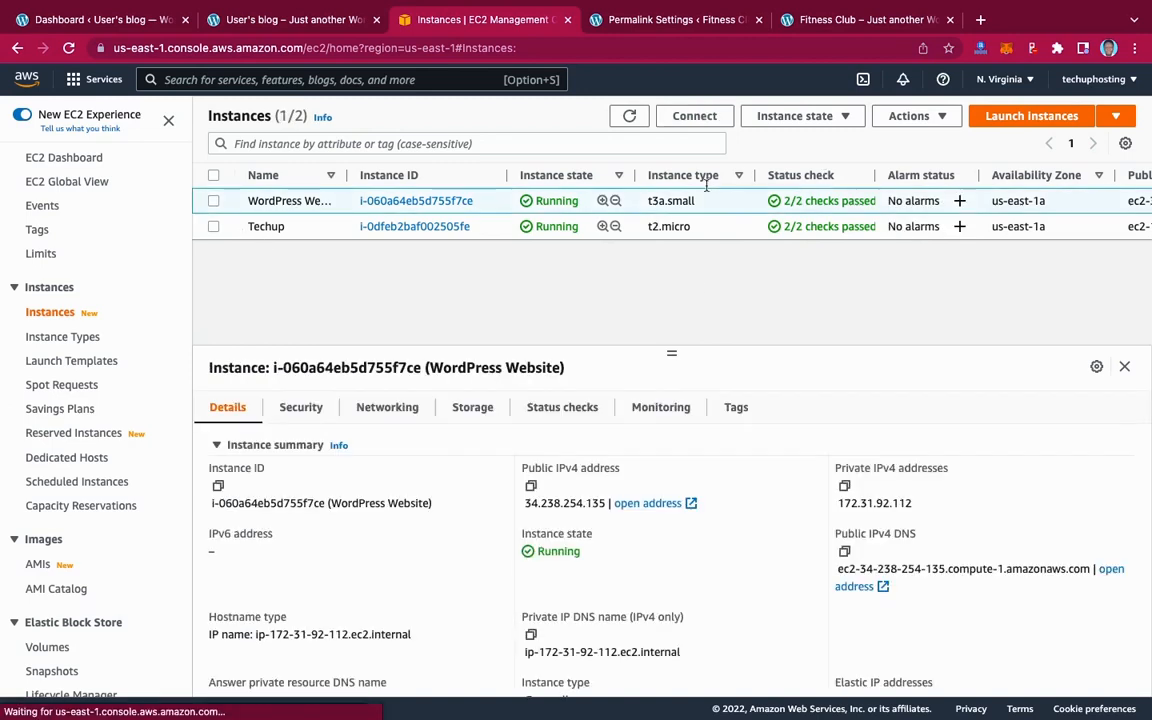
{"action": "left_click", "coordinate": [944, 118]}
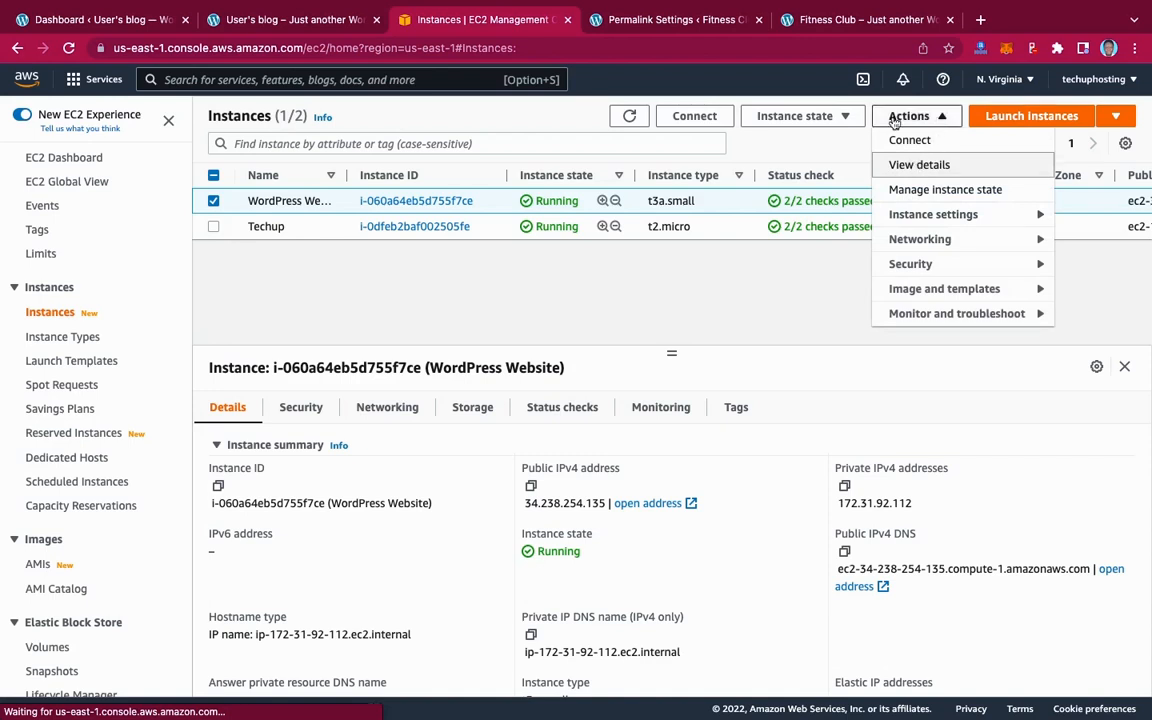
{"action": "left_click", "coordinate": [846, 117]}
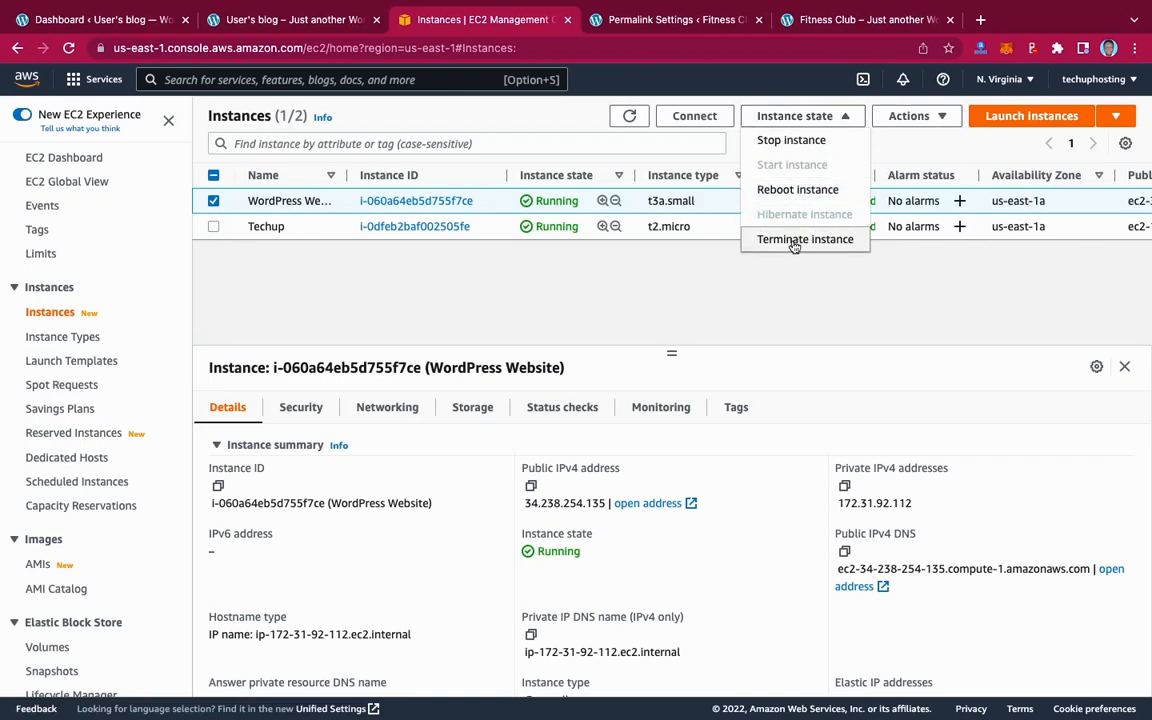
{"action": "left_click", "coordinate": [648, 292]}
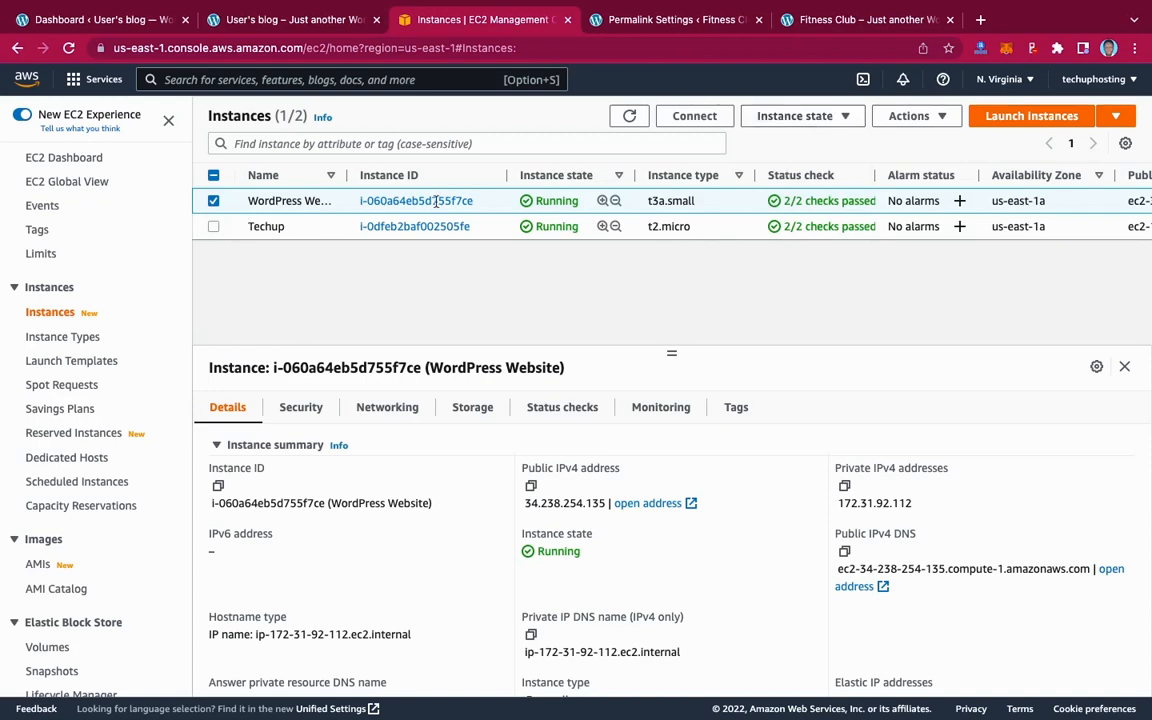
{"action": "left_click", "coordinate": [846, 117]}
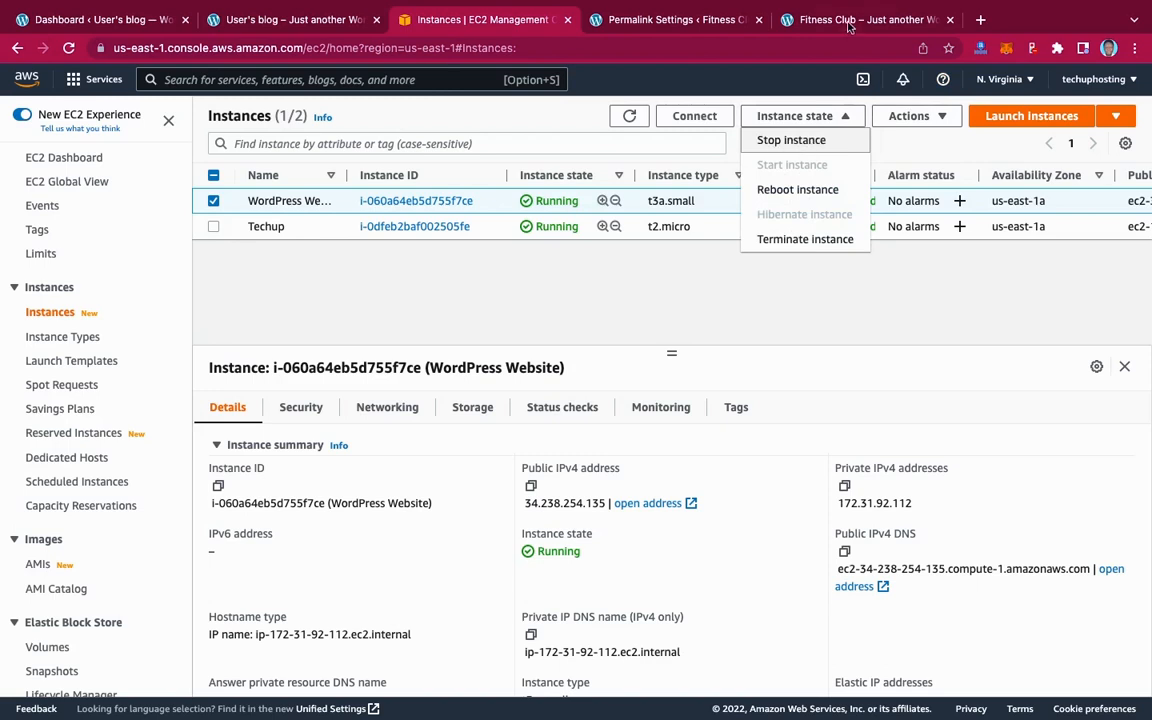
{"action": "left_click", "coordinate": [716, 295]}
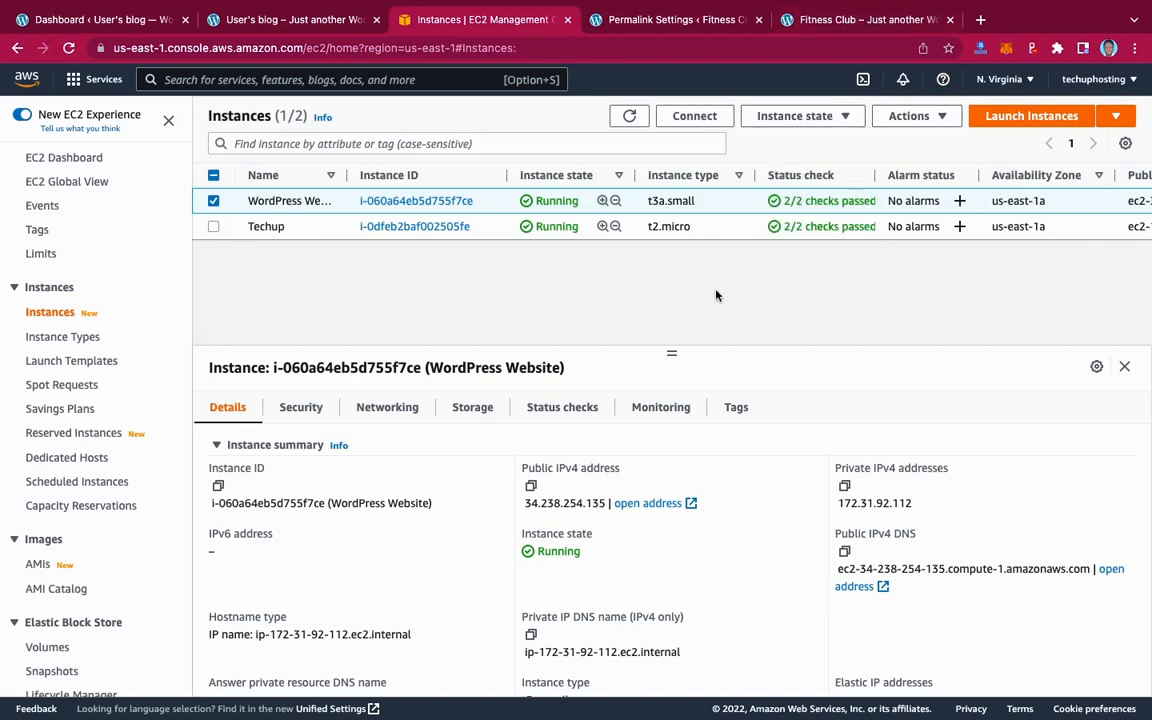